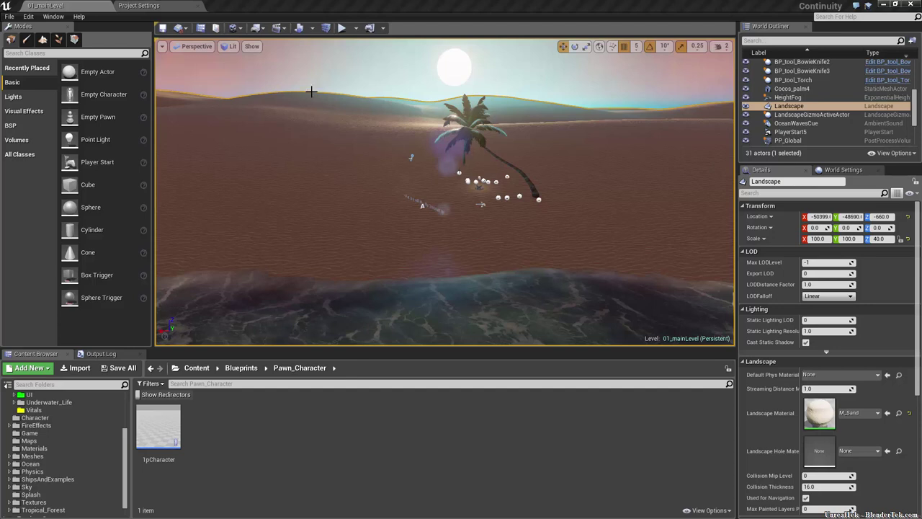
Step: Play the level to preview the crafting and inventory panels, then stop playing
{"action": "left_click", "coordinate": [343, 28]}
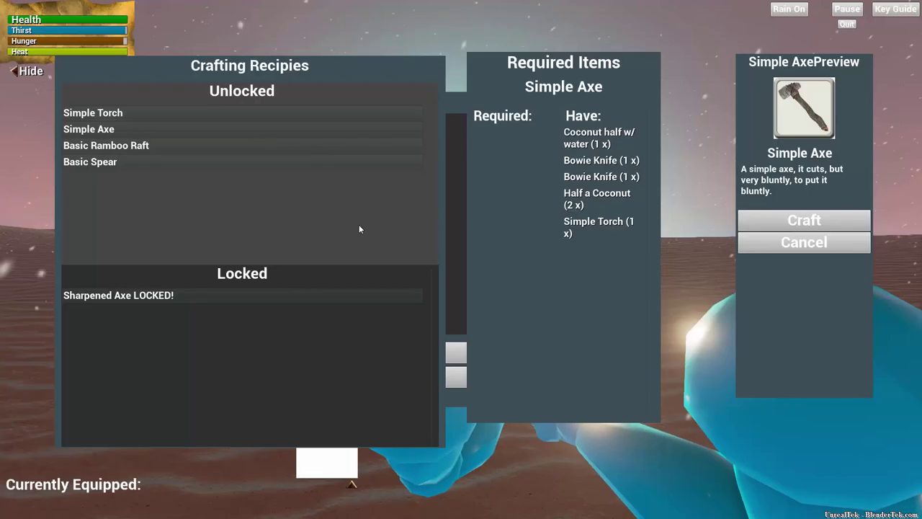
{"action": "key", "text": "i"}
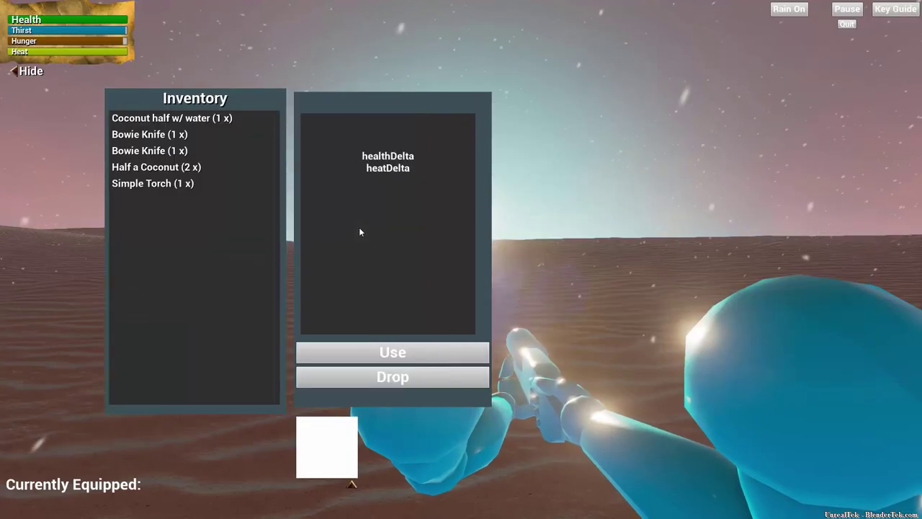
{"action": "key", "text": "i"}
{"action": "key", "text": "Escape"}
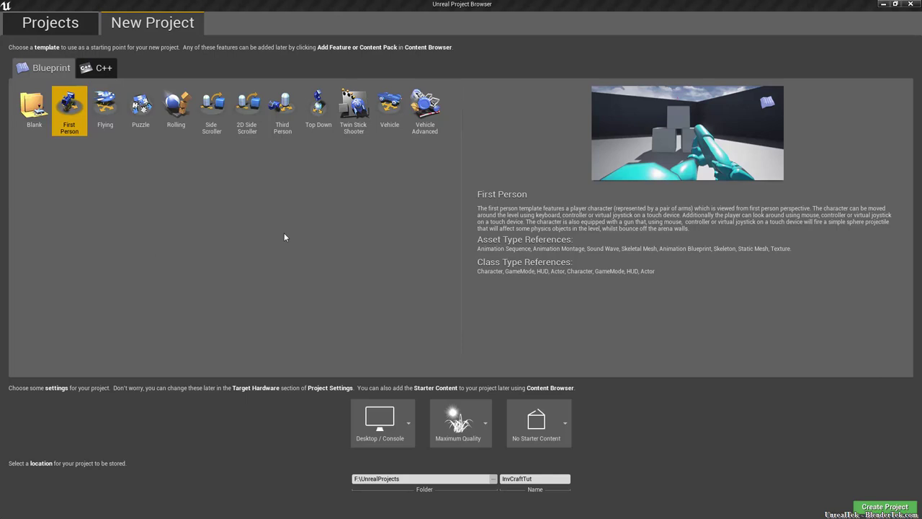
Step: Create the InvCraftTut First Person blueprint project from the Project Browser
{"action": "left_click", "coordinate": [71, 105]}
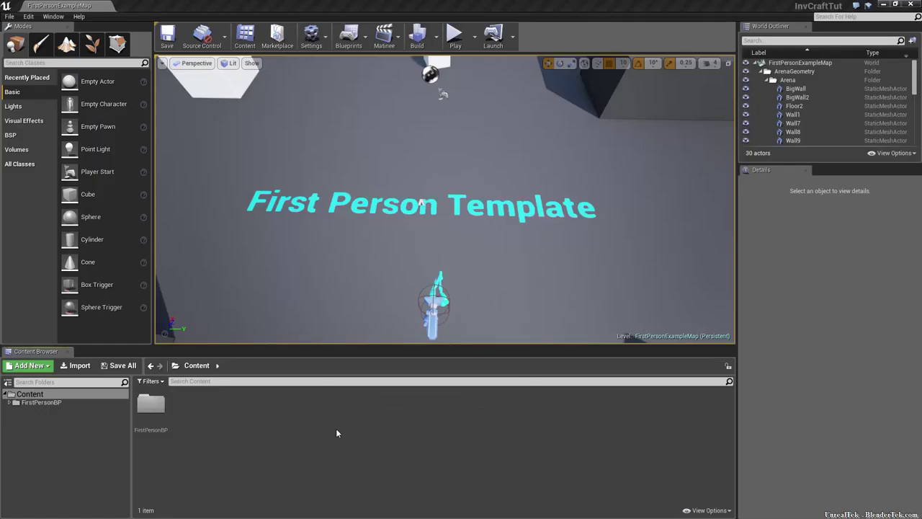
Step: Move FirstPersonCharacter from FirstPersonBP/Blueprints to the Content root and view Content
{"action": "double_click", "coordinate": [144, 404]}
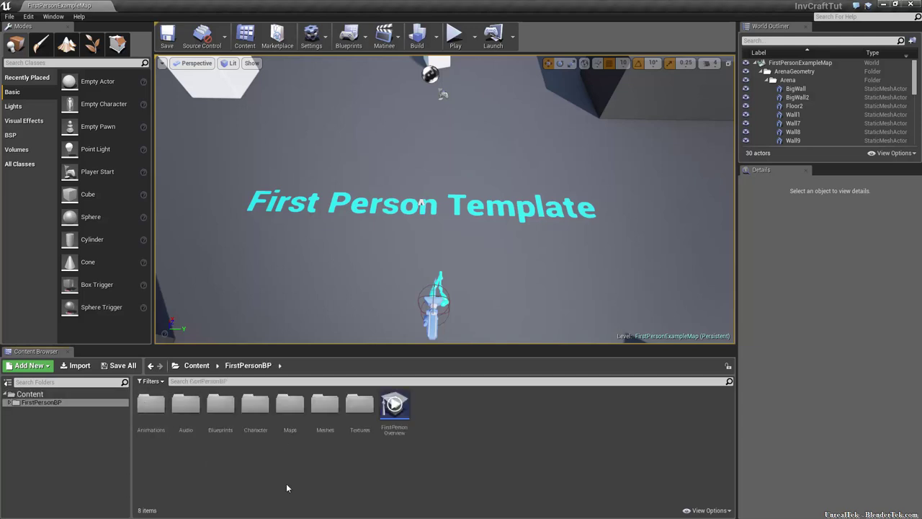
{"action": "double_click", "coordinate": [218, 423]}
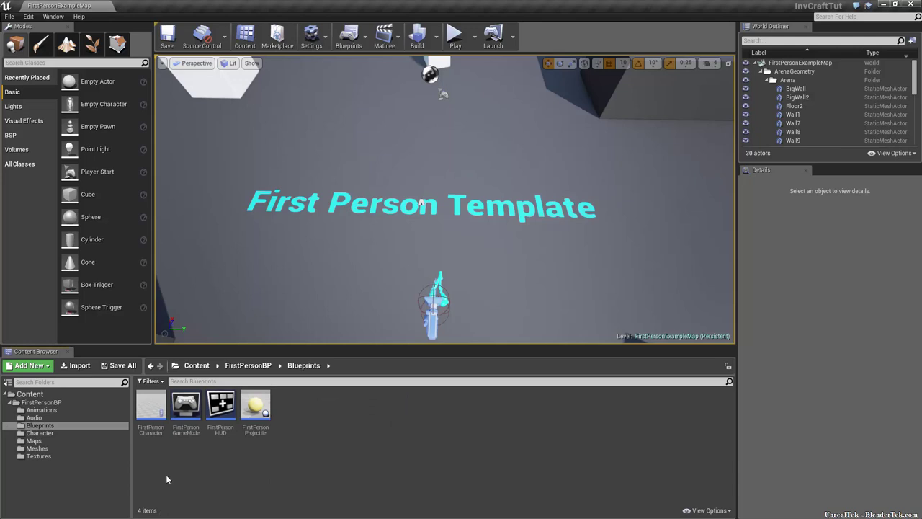
{"action": "left_click", "coordinate": [148, 414]}
{"action": "left_click_drag", "start_coordinate": [145, 420], "coordinate": [36, 398]}
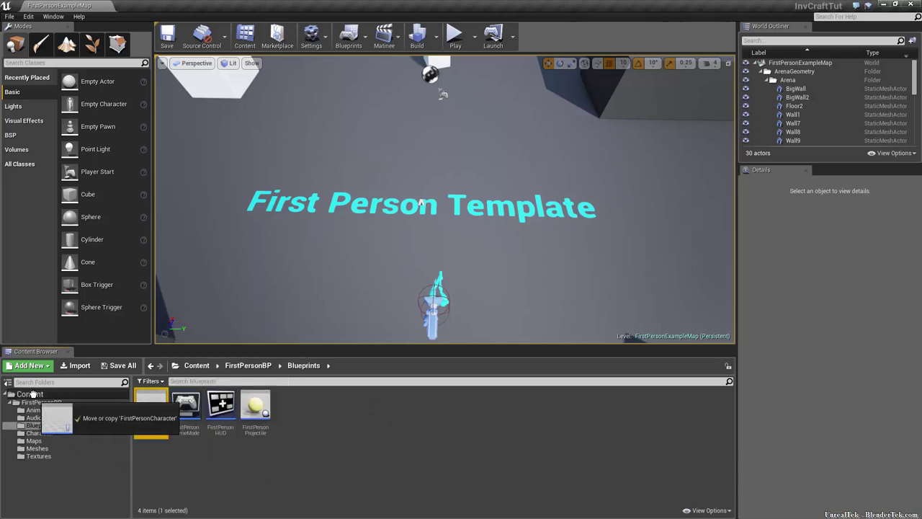
{"action": "left_click", "coordinate": [56, 418]}
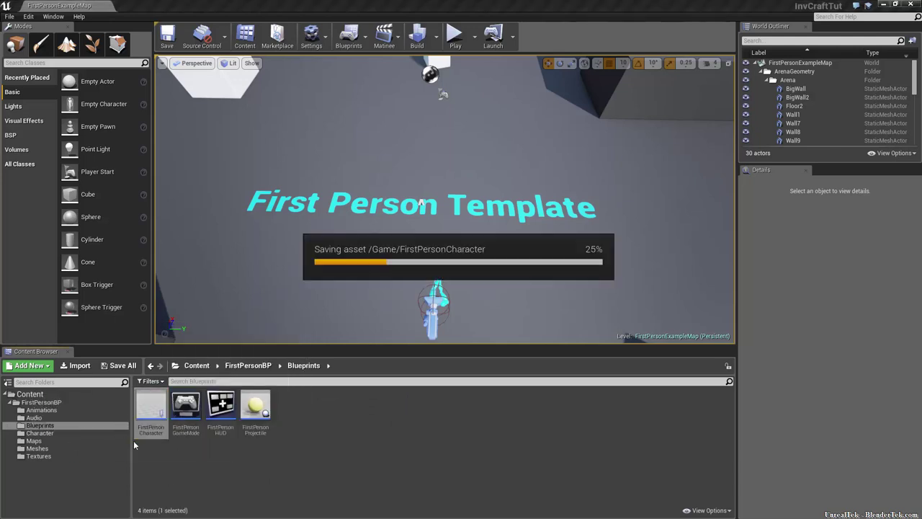
{"action": "left_click", "coordinate": [9, 402]}
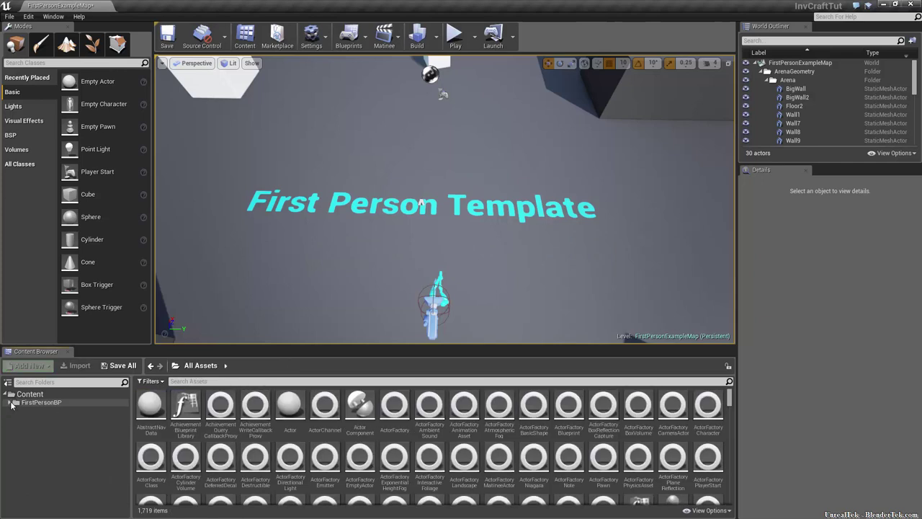
{"action": "left_click", "coordinate": [30, 394]}
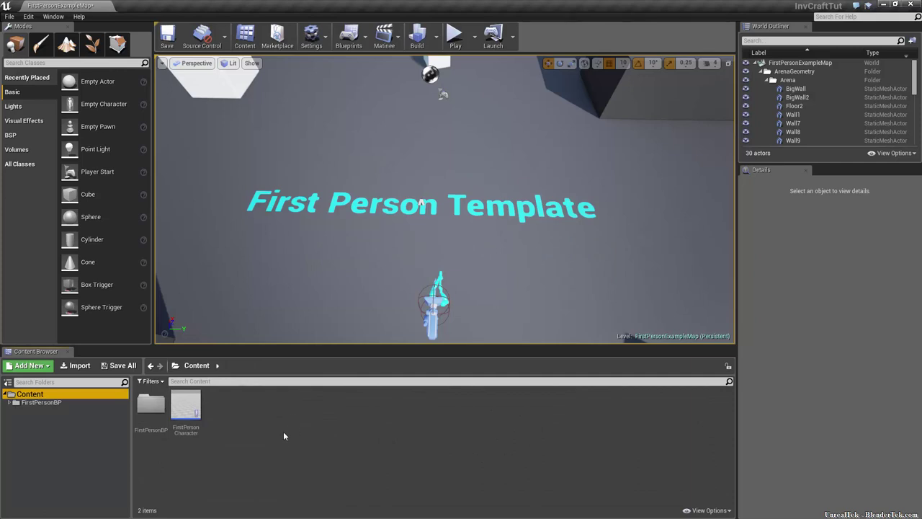
Step: Create a new folder named Blueprints in Content
{"action": "right_click", "coordinate": [277, 435]}
{"action": "left_click", "coordinate": [297, 208]}
{"action": "type", "text": "Blueprints"}
{"action": "key", "text": "Return"}
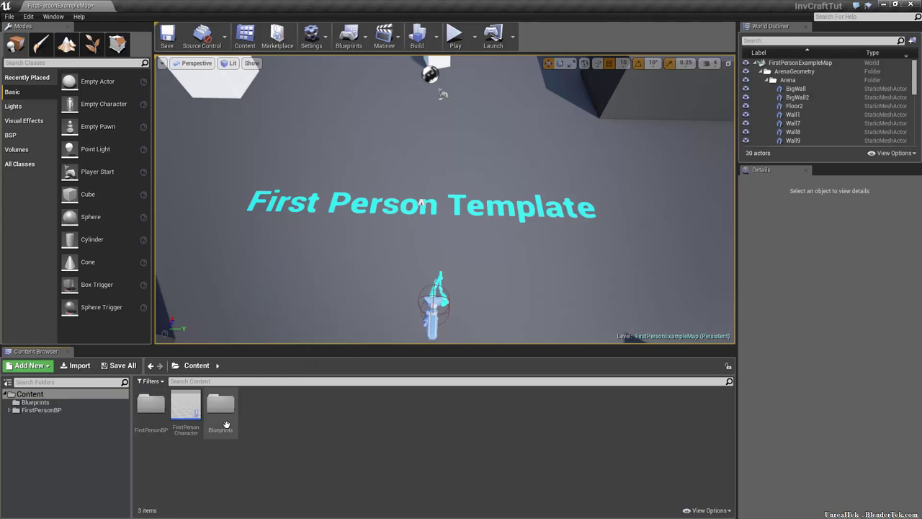
Step: Color the Blueprints folder pure green (R 0, G 1, B 0)
{"action": "right_click", "coordinate": [226, 425]}
{"action": "left_click", "coordinate": [245, 334]}
{"action": "left_click", "coordinate": [359, 457]}
{"action": "type", "text": "1"}
{"action": "key", "text": "Return"}
{"action": "left_click", "coordinate": [324, 444]}
{"action": "type", "text": "0"}
{"action": "key", "text": "Return"}
{"action": "left_click", "coordinate": [324, 475]}
{"action": "type", "text": "0"}
{"action": "key", "text": "Return"}
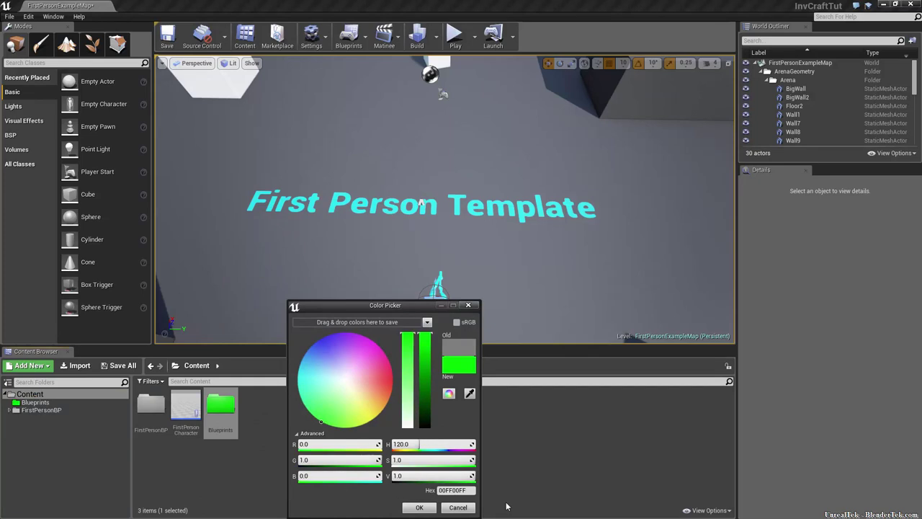
{"action": "left_click", "coordinate": [475, 507]}
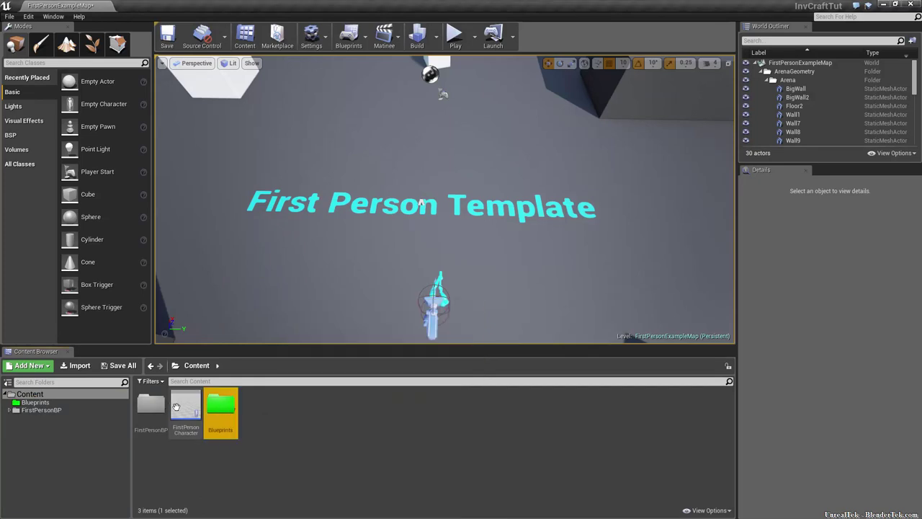
Step: Move FirstPersonCharacter into the green Blueprints folder and open it
{"action": "left_click_drag", "start_coordinate": [176, 407], "coordinate": [223, 408]}
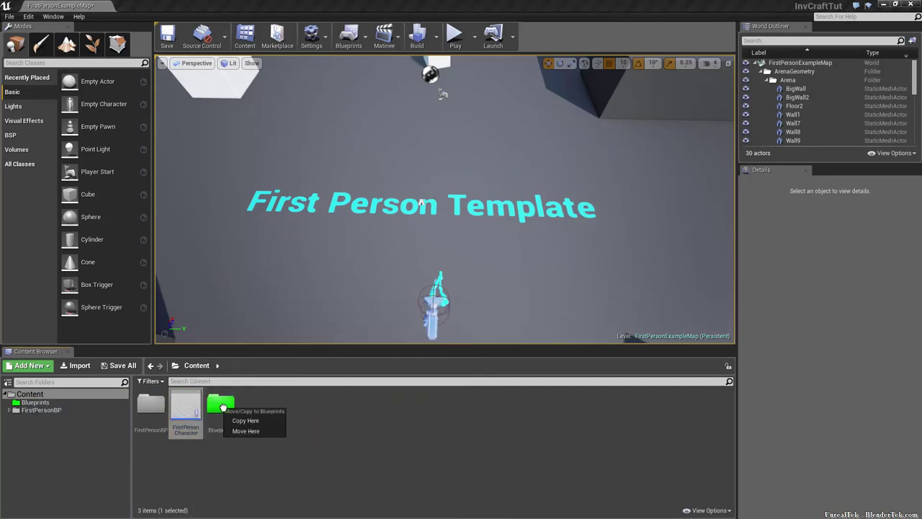
{"action": "left_click", "coordinate": [246, 431]}
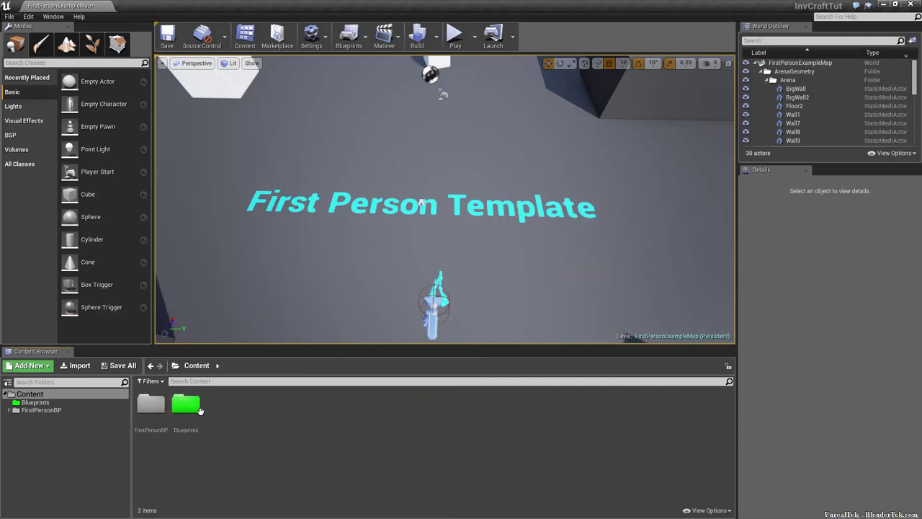
{"action": "double_click", "coordinate": [199, 409]}
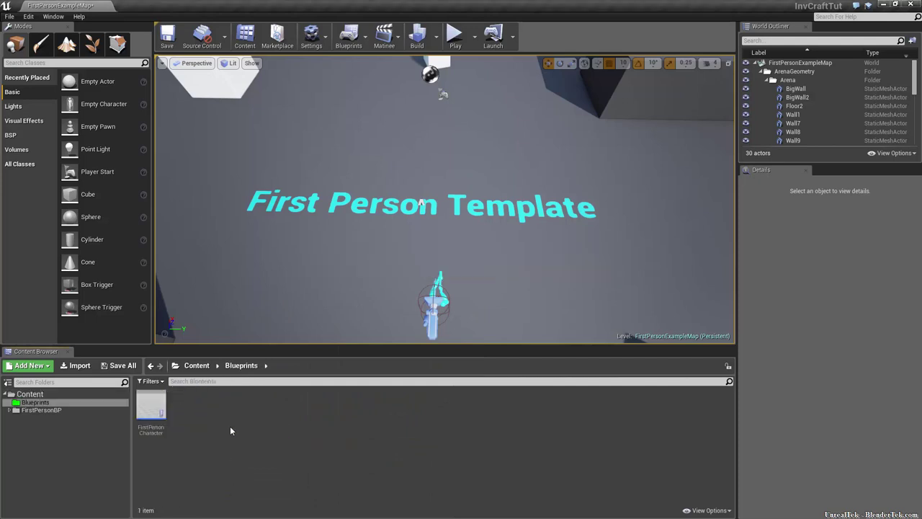
Step: Create an Actor folder in Blueprints and color it with the saved green
{"action": "right_click", "coordinate": [227, 417]}
{"action": "left_click", "coordinate": [268, 183]}
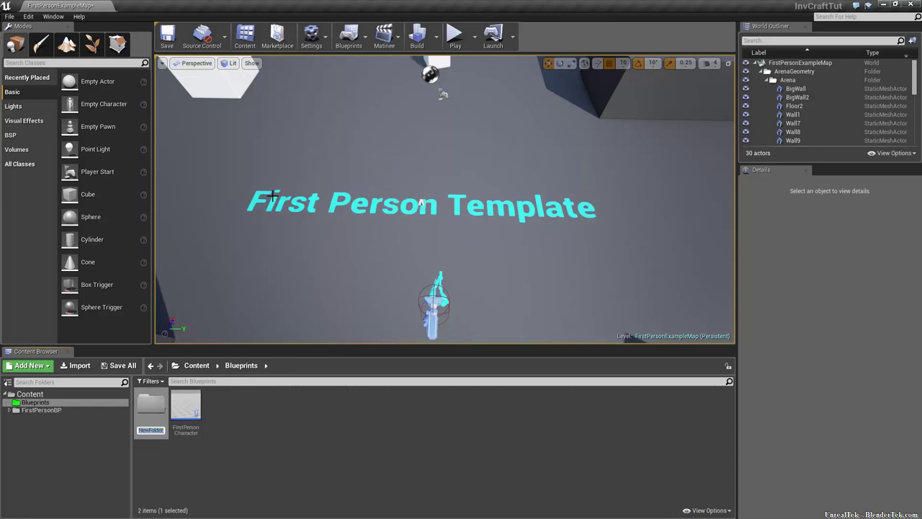
{"action": "type", "text": "Actor"}
{"action": "key", "text": "Return"}
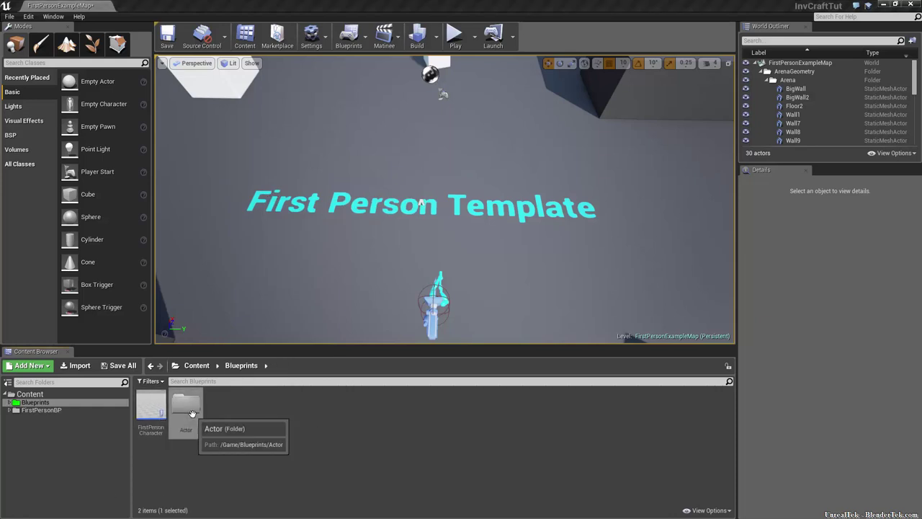
{"action": "right_click", "coordinate": [192, 412]}
{"action": "mouse_move", "coordinate": [261, 323]}
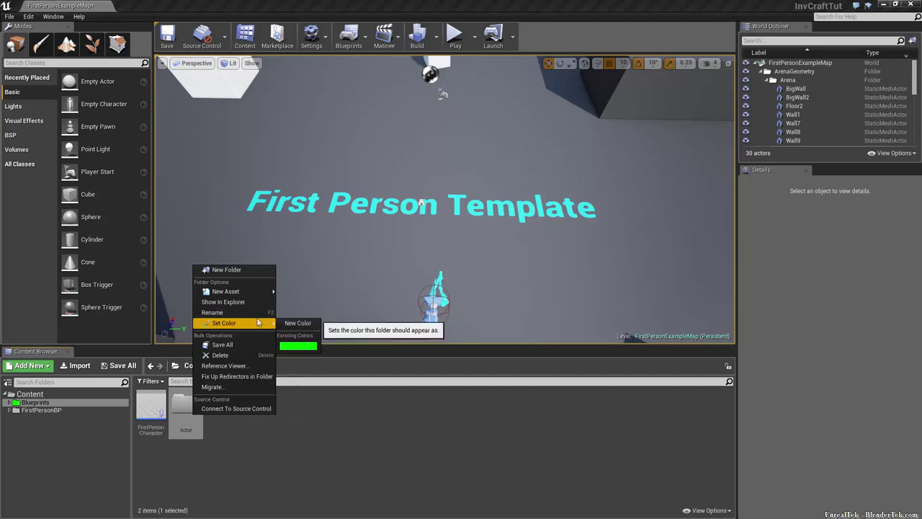
{"action": "left_click", "coordinate": [307, 348]}
Step: Create a HUD folder and give it a yellow folder color
{"action": "right_click", "coordinate": [270, 406]}
{"action": "left_click", "coordinate": [276, 233]}
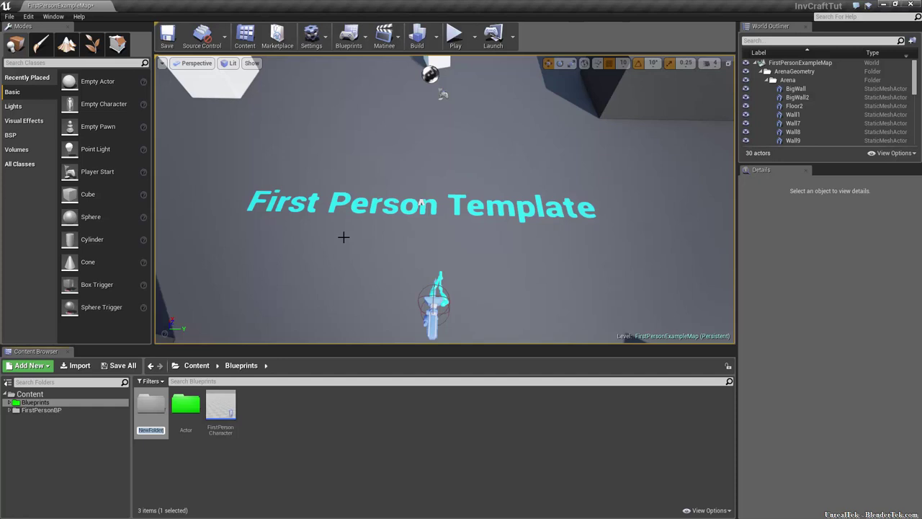
{"action": "type", "text": "HUD"}
{"action": "key", "text": "Return"}
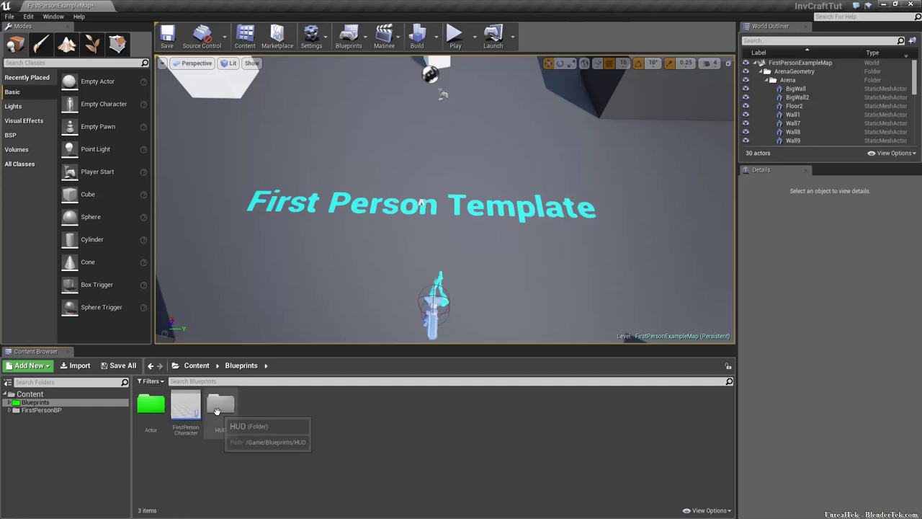
{"action": "right_click", "coordinate": [220, 415]}
{"action": "mouse_move", "coordinate": [263, 320]}
{"action": "left_click", "coordinate": [323, 321]}
{"action": "mouse_move", "coordinate": [382, 444]}
{"action": "left_mouse_down"}
{"action": "mouse_move", "coordinate": [421, 460]}
{"action": "mouse_move", "coordinate": [422, 444]}
{"action": "left_mouse_up"}
{"action": "left_click_drag", "start_coordinate": [374, 477], "coordinate": [343, 477]}
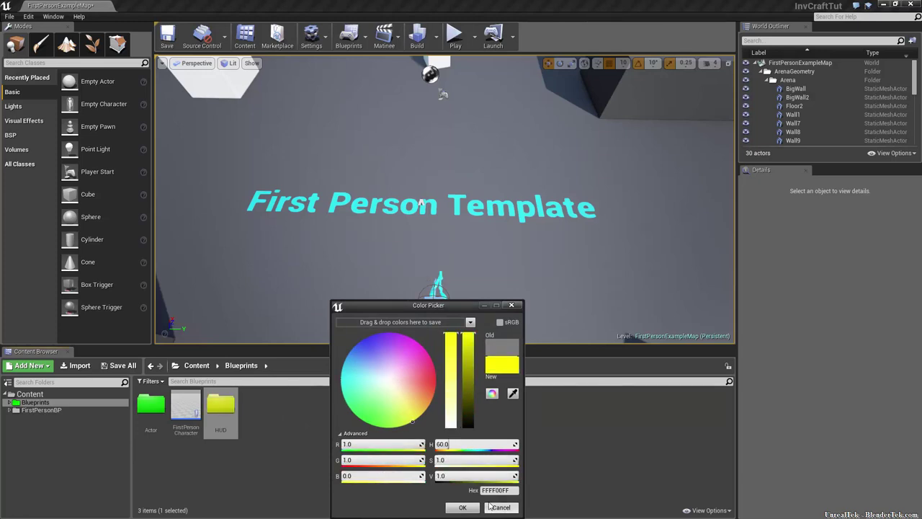
{"action": "left_click", "coordinate": [462, 507]}
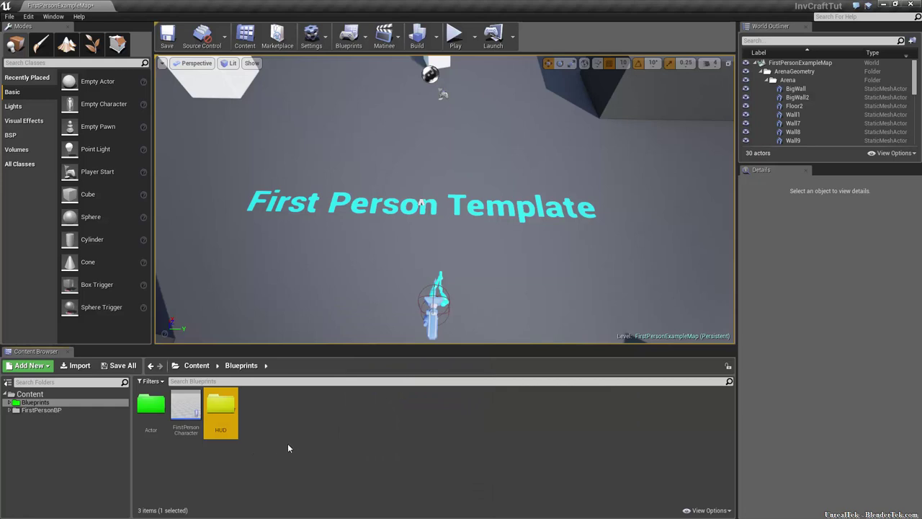
Step: Create a GUI folder and color it with the saved green
{"action": "left_click", "coordinate": [287, 443]}
{"action": "right_click", "coordinate": [295, 434]}
{"action": "left_click", "coordinate": [346, 209]}
{"action": "type", "text": "GUI"}
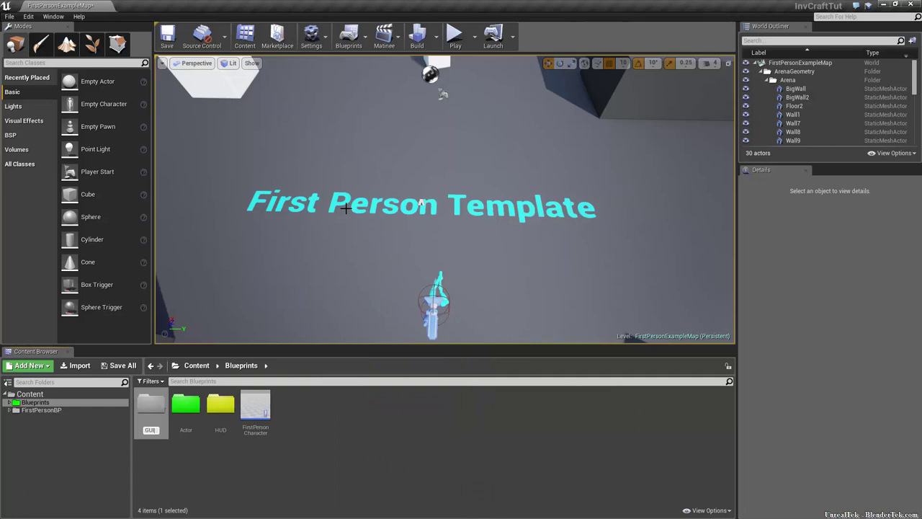
{"action": "key", "text": "Return"}
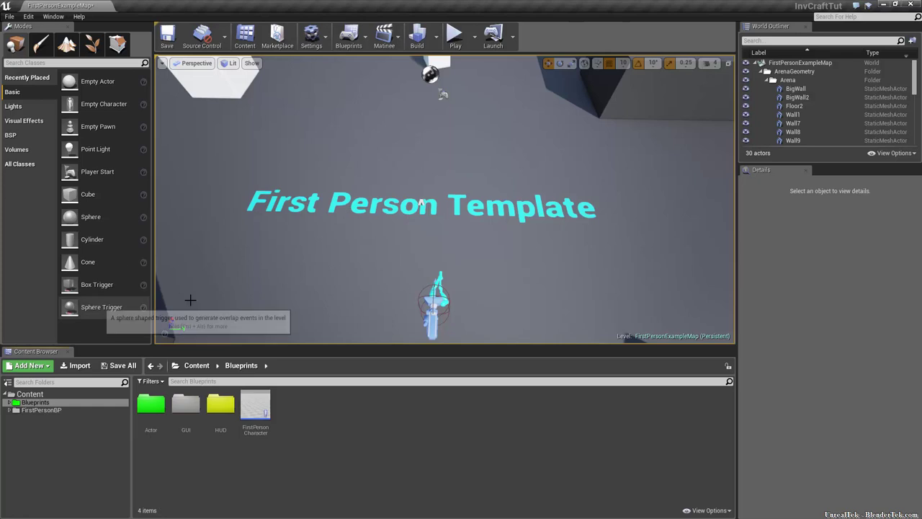
{"action": "right_click", "coordinate": [186, 414]}
{"action": "mouse_move", "coordinate": [216, 335]}
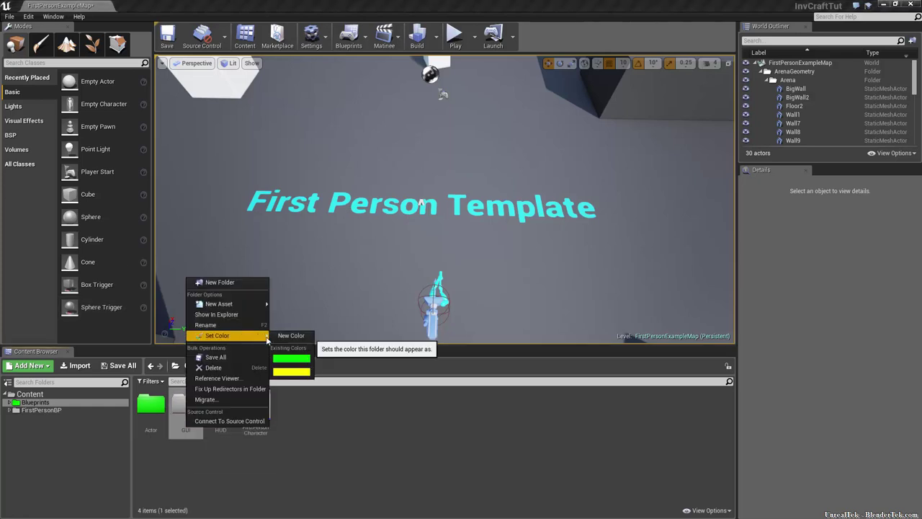
{"action": "left_click", "coordinate": [291, 359]}
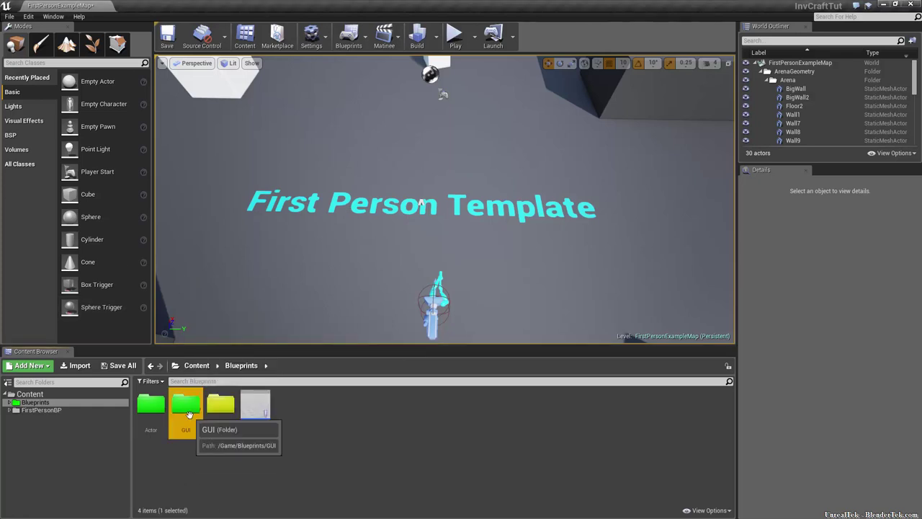
Step: Inside GUI, create a Crafting folder and color it red
{"action": "double_click", "coordinate": [187, 415]}
{"action": "right_click", "coordinate": [202, 448]}
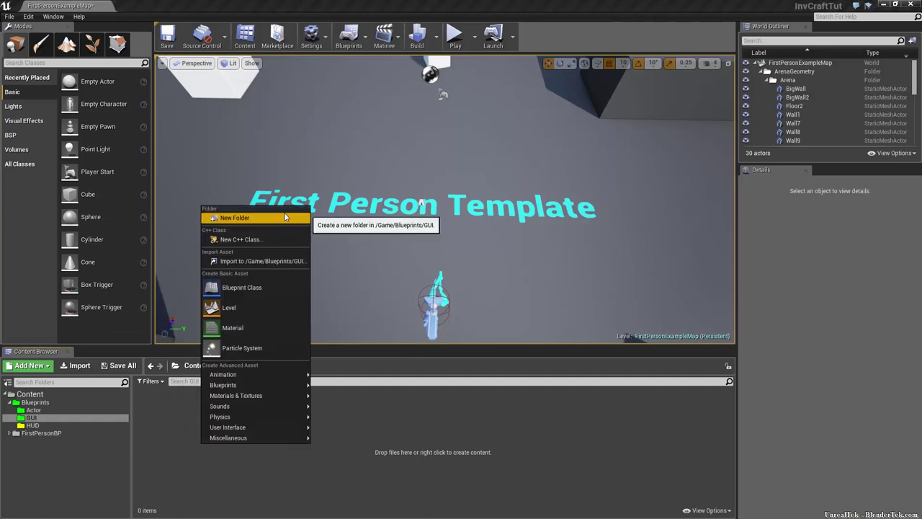
{"action": "left_click", "coordinate": [285, 219]}
{"action": "type", "text": "Crafting"}
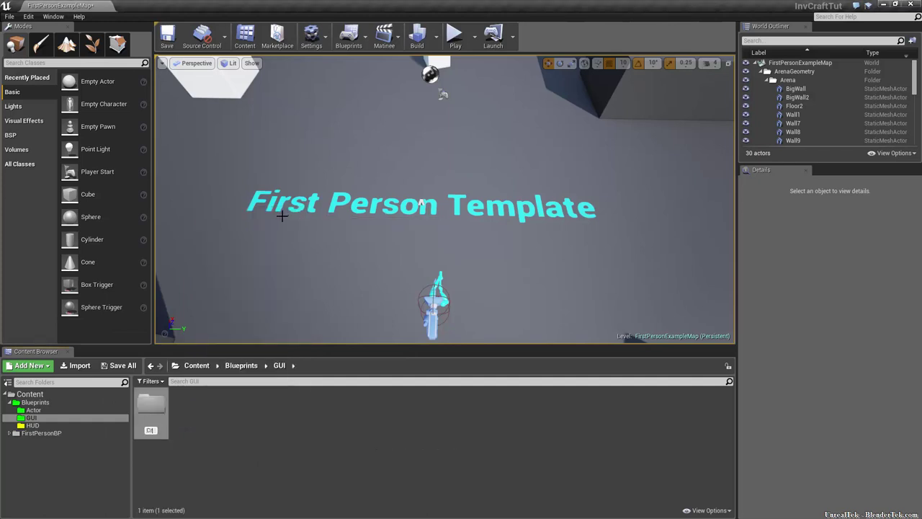
{"action": "key", "text": "Return"}
{"action": "right_click", "coordinate": [157, 419]}
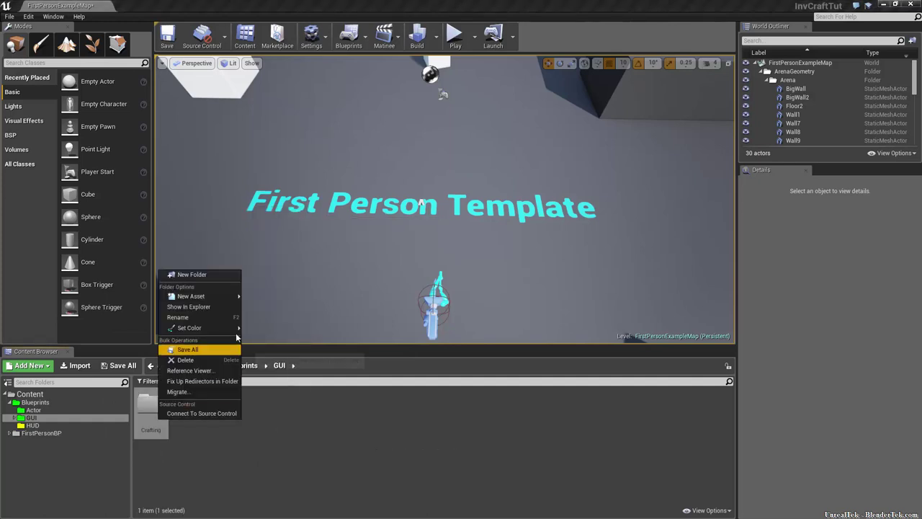
{"action": "left_click", "coordinate": [260, 328]}
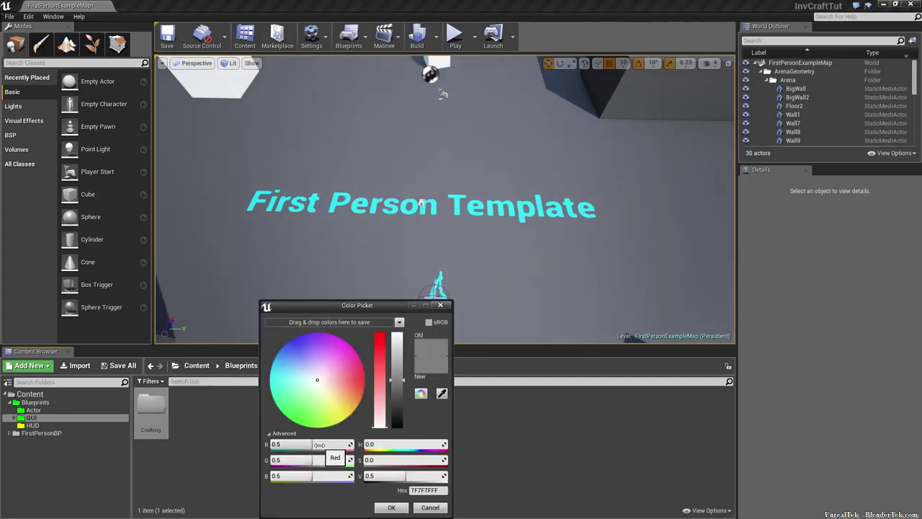
{"action": "left_click_drag", "start_coordinate": [321, 444], "coordinate": [351, 444]}
{"action": "left_click_drag", "start_coordinate": [298, 459], "coordinate": [274, 460]}
{"action": "left_click", "coordinate": [391, 507]}
Step: Add an Inventory folder in GUI and color it green
{"action": "right_click", "coordinate": [224, 447]}
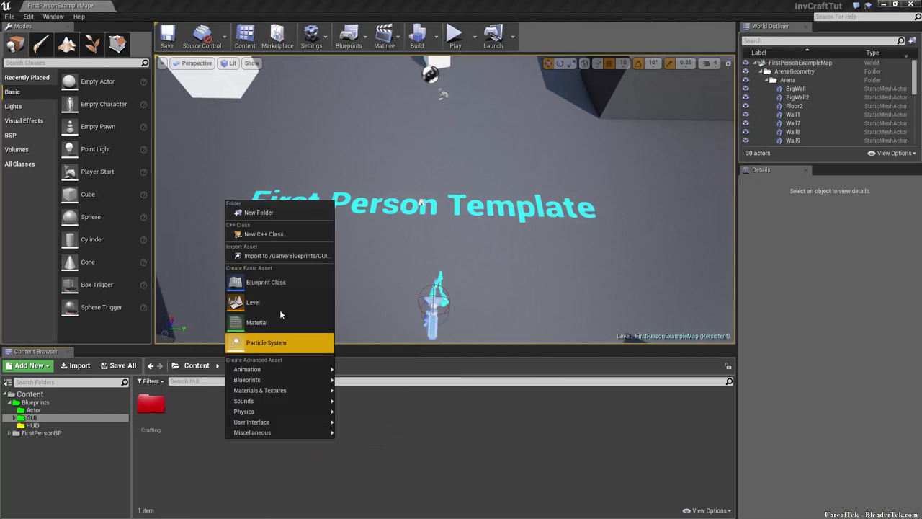
{"action": "left_click", "coordinate": [238, 209]}
{"action": "type", "text": "Inventory"}
{"action": "key", "text": "Return"}
{"action": "right_click", "coordinate": [186, 405]}
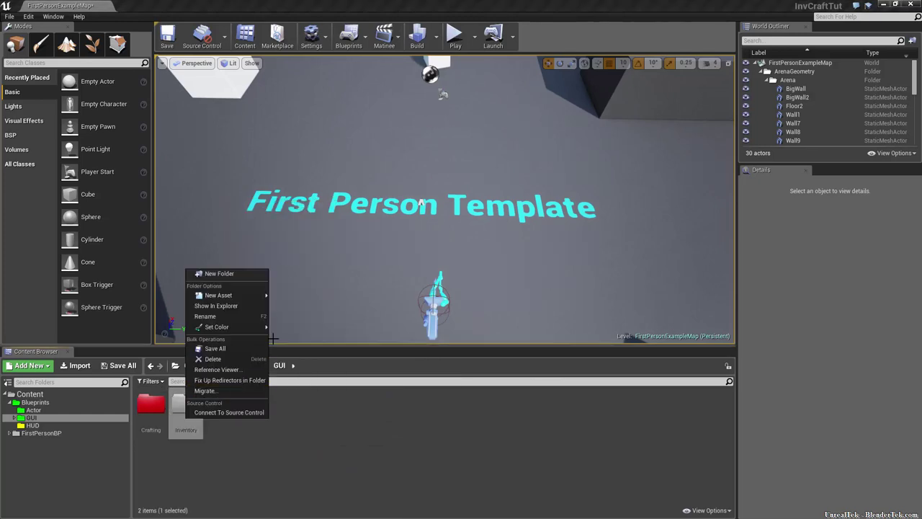
{"action": "mouse_move", "coordinate": [263, 327]}
{"action": "left_click", "coordinate": [291, 350]}
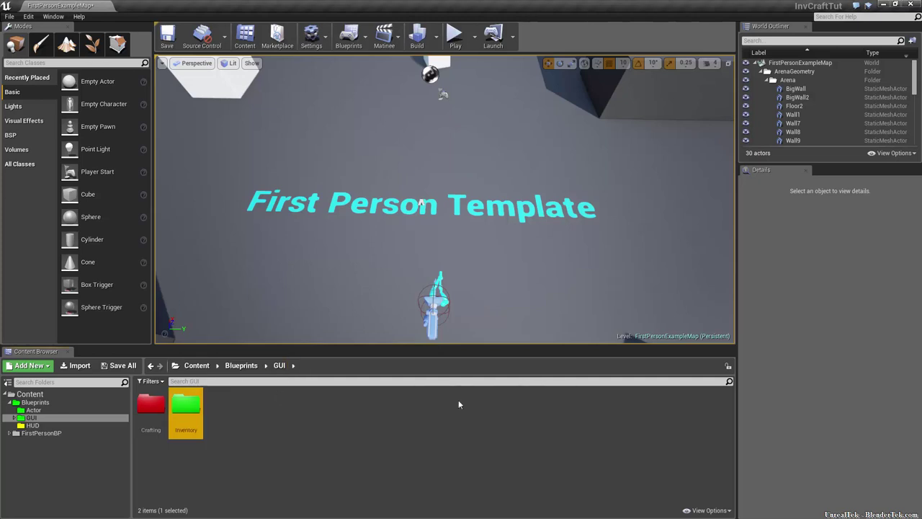
Step: Navigate the folder tree to the empty HUD folder
{"action": "right_click", "coordinate": [255, 454]}
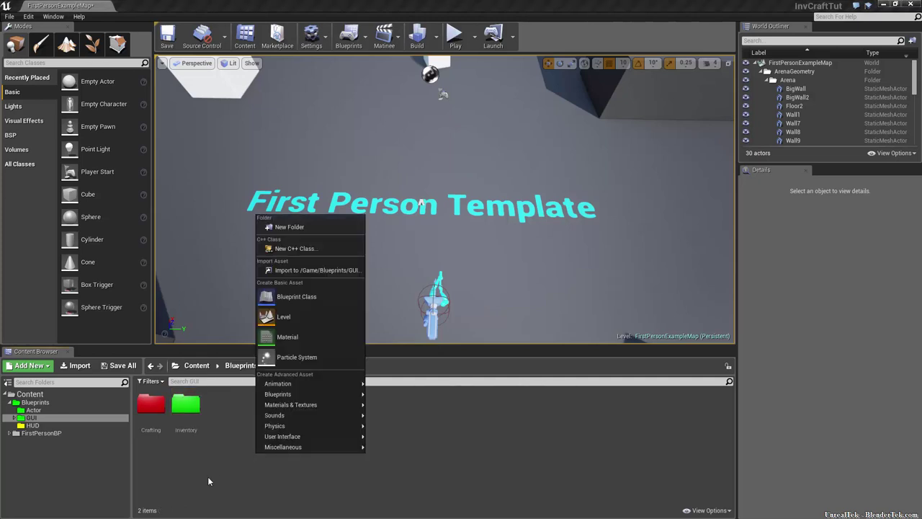
{"action": "left_click", "coordinate": [235, 423]}
{"action": "left_click", "coordinate": [70, 423]}
{"action": "key", "text": "Up"}
{"action": "key", "text": "Up"}
{"action": "key", "text": "Up"}
{"action": "left_click", "coordinate": [62, 426]}
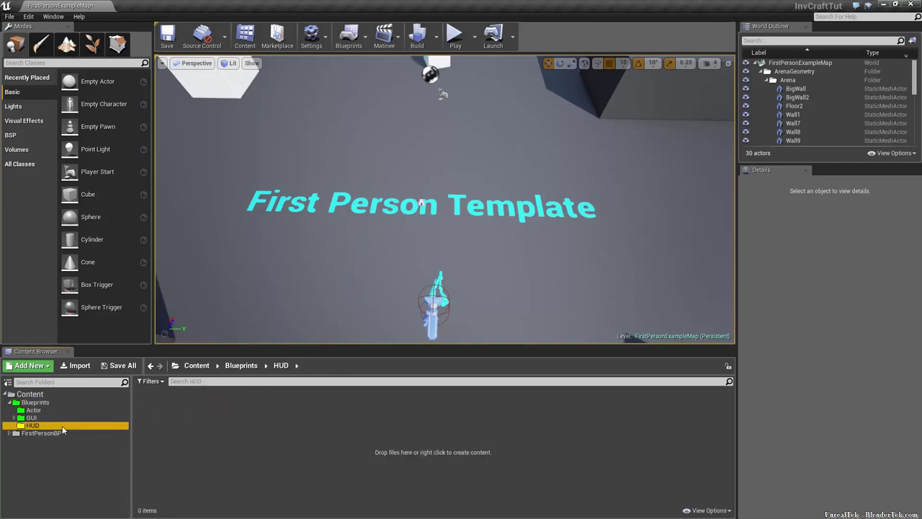
Step: Add a Blueprint class TutorialHUD with HUD as parent in the HUD folder
{"action": "right_click", "coordinate": [202, 431]}
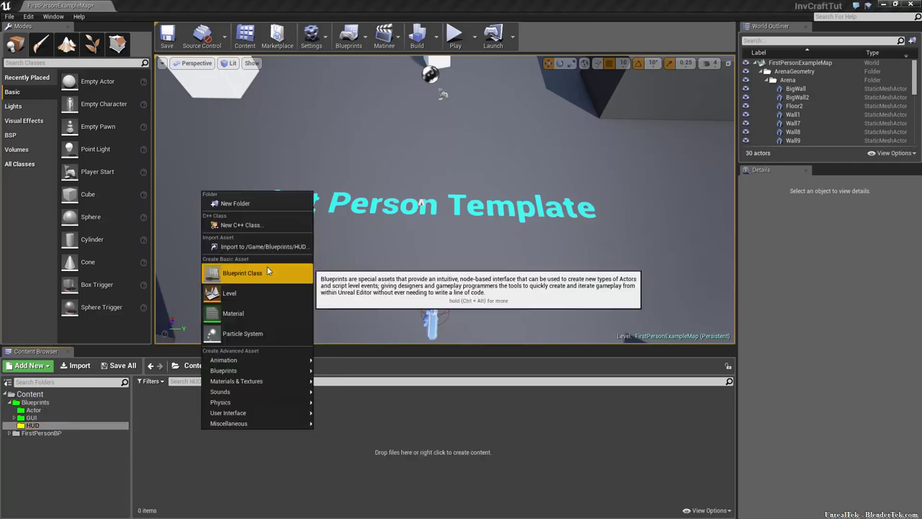
{"action": "left_click", "coordinate": [267, 273]}
{"action": "left_click", "coordinate": [337, 301]}
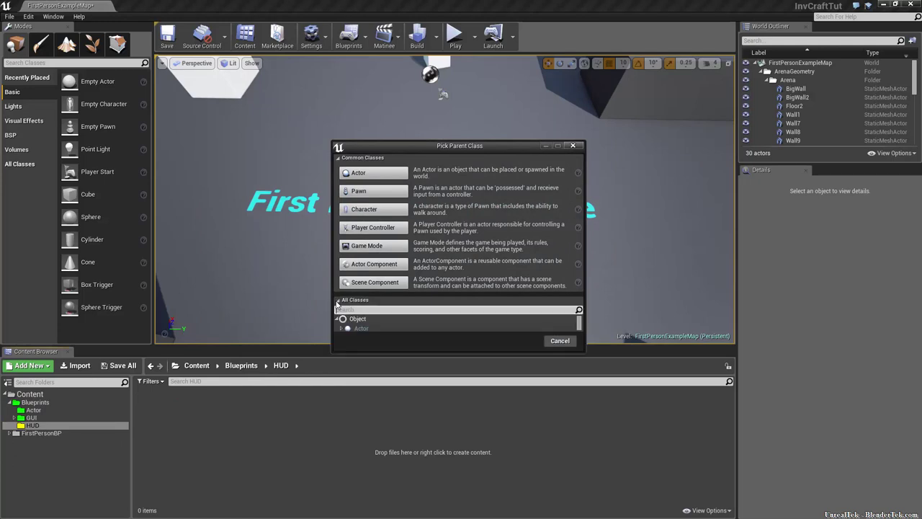
{"action": "type", "text": "hud"}
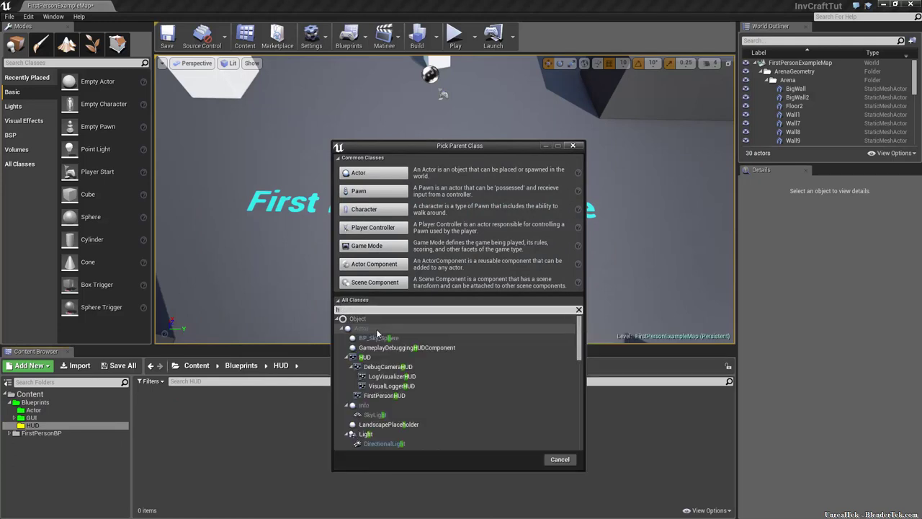
{"action": "left_click", "coordinate": [364, 347]}
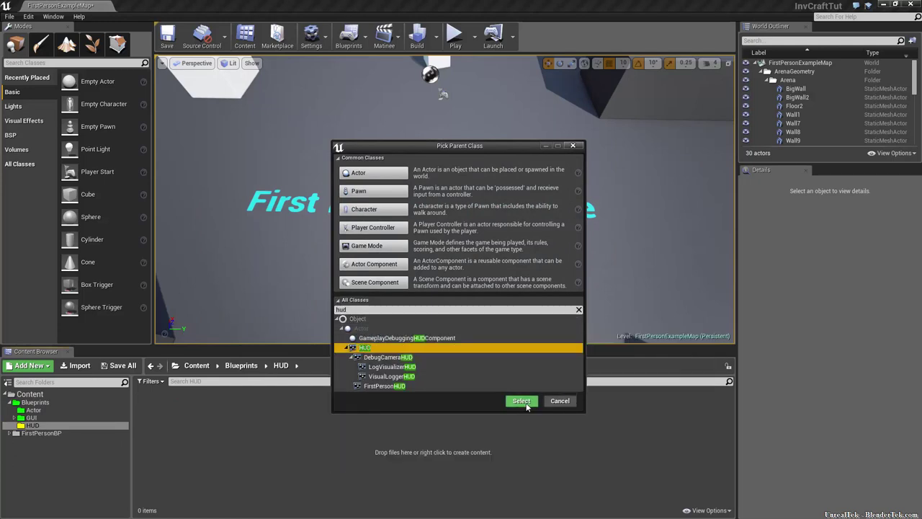
{"action": "left_click", "coordinate": [522, 401]}
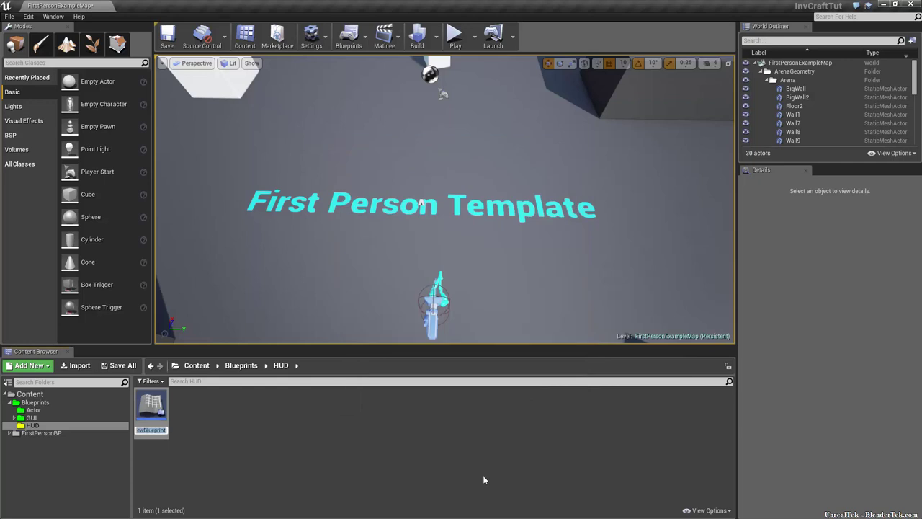
{"action": "type", "text": "TutorialHUD"}
{"action": "key", "text": "Return"}
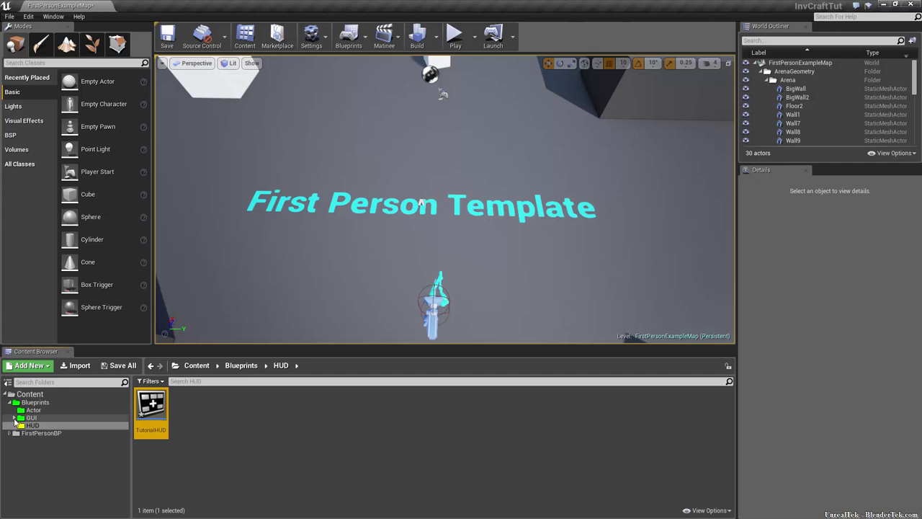
{"action": "left_click", "coordinate": [14, 417]}
Step: Create a Widget Blueprint named W_craftMain in the Crafting folder
{"action": "left_click", "coordinate": [41, 425]}
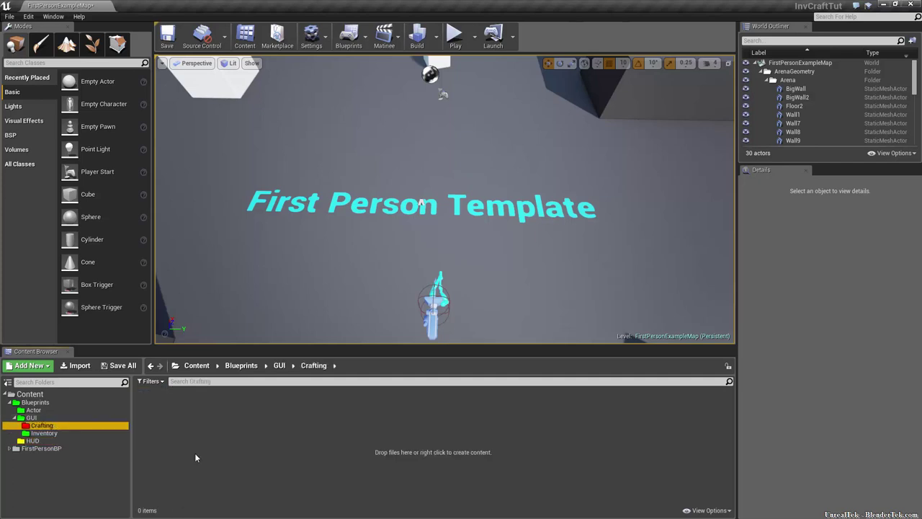
{"action": "left_click", "coordinate": [195, 452]}
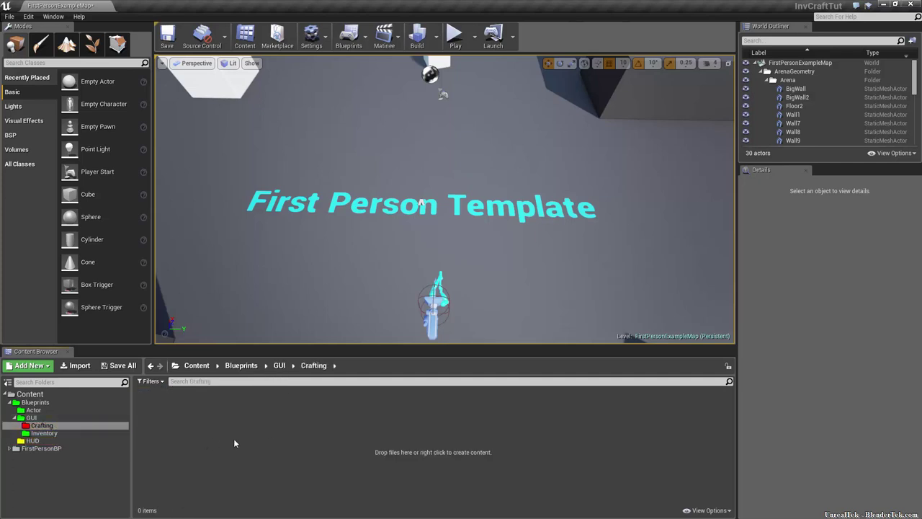
{"action": "right_click", "coordinate": [206, 444]}
{"action": "mouse_move", "coordinate": [262, 432]}
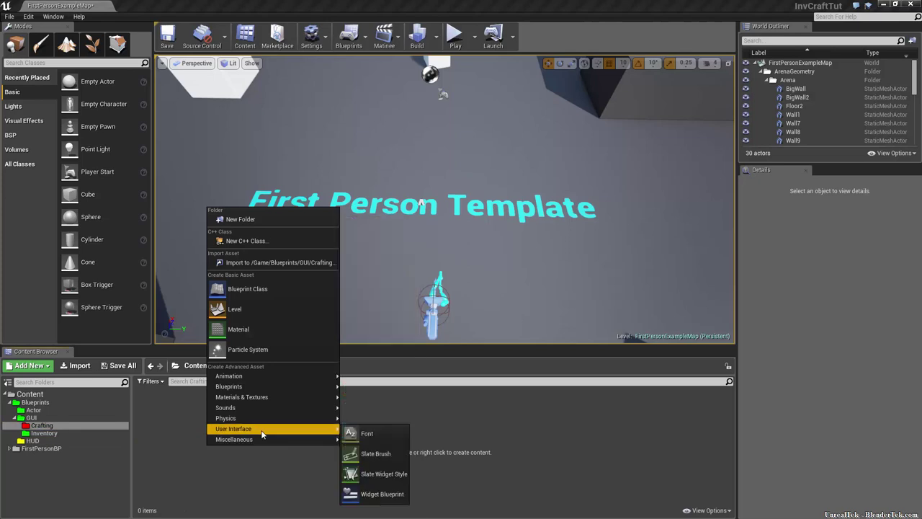
{"action": "left_click", "coordinate": [382, 494]}
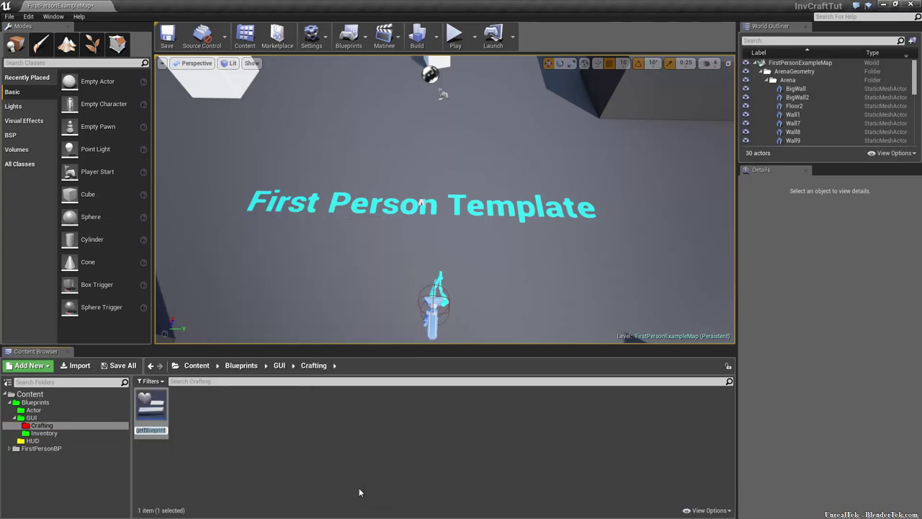
{"action": "type", "text": "W"}
{"action": "type", "text": "raftMain"}
{"action": "key", "text": "Return"}
Step: Create a Widget Blueprint named W_InvMain in Inventory, then go to the Actor folder
{"action": "left_click", "coordinate": [88, 432]}
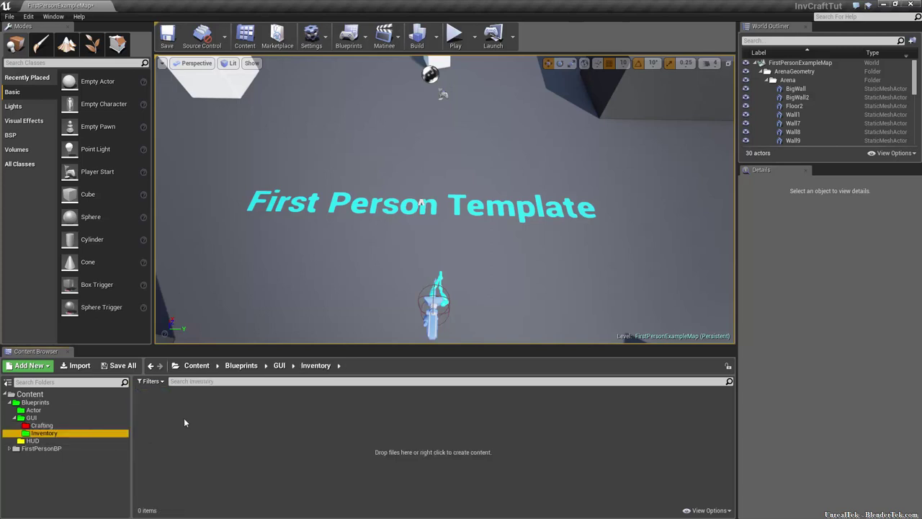
{"action": "right_click", "coordinate": [187, 414]}
{"action": "mouse_move", "coordinate": [256, 397]}
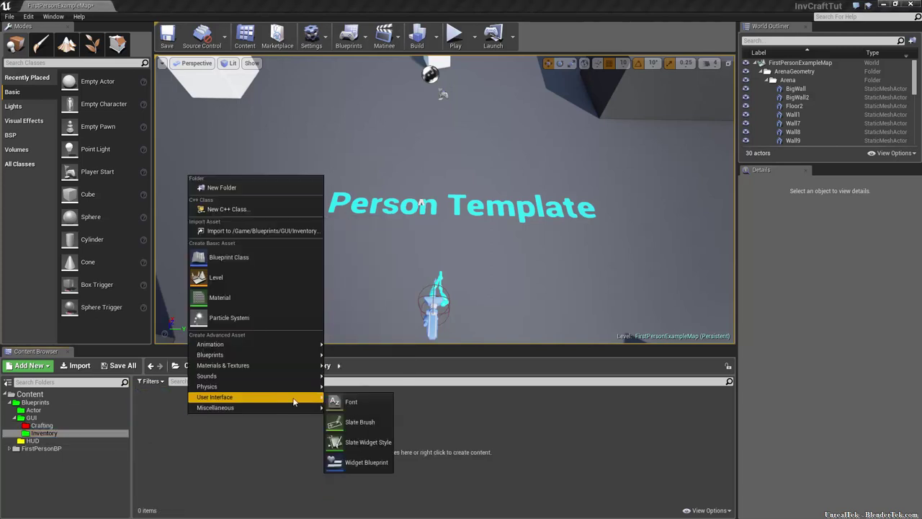
{"action": "left_click", "coordinate": [373, 467]}
{"action": "type", "text": "W_Inv"}
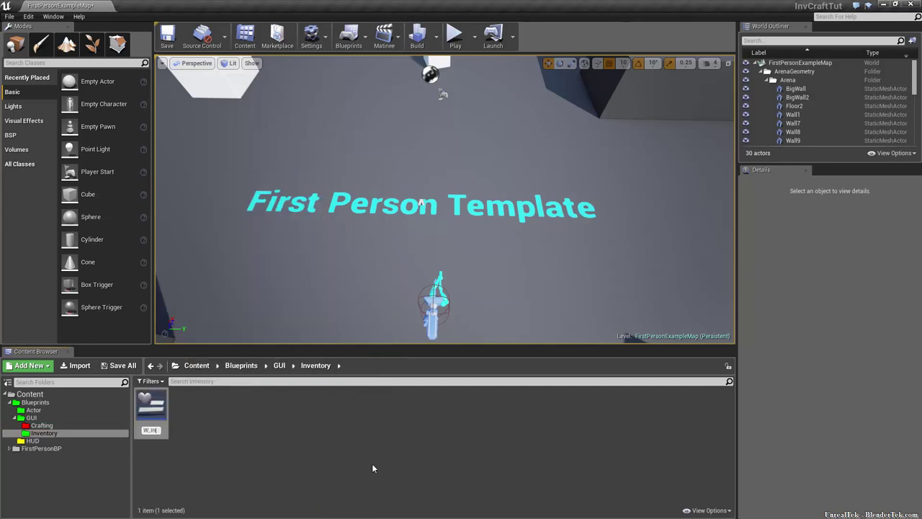
{"action": "type", "text": "Ma"}
{"action": "type", "text": "in"}
{"action": "key", "text": "Return"}
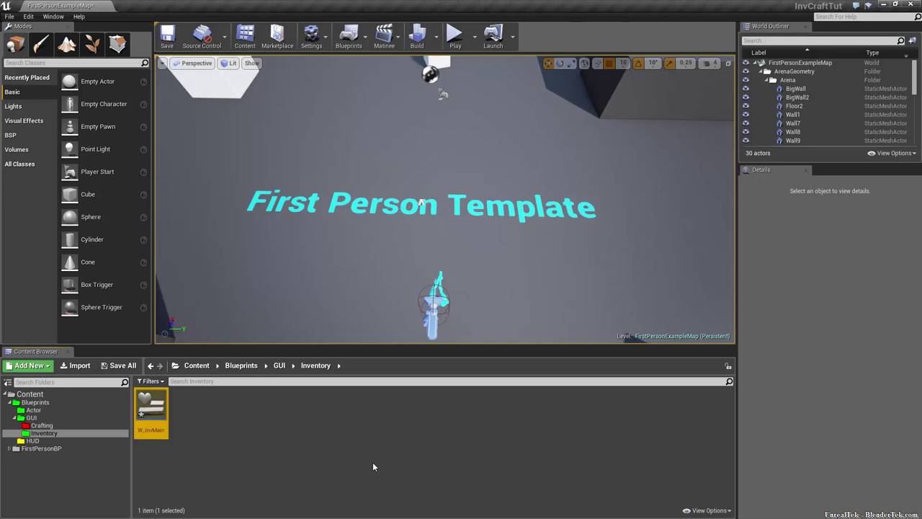
{"action": "left_click", "coordinate": [67, 410]}
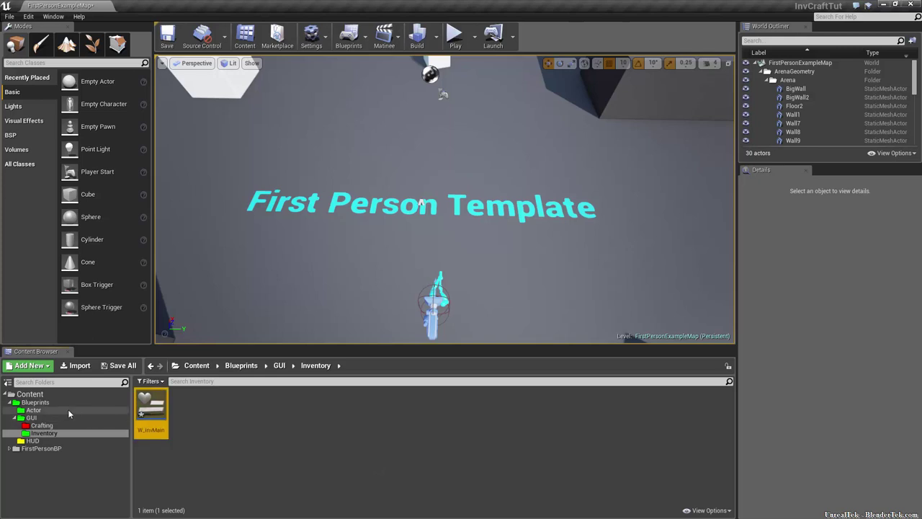
Step: Add an Actor-based NewBlueprint in the Actor folder and return to the Inventory folder
{"action": "right_click", "coordinate": [203, 436]}
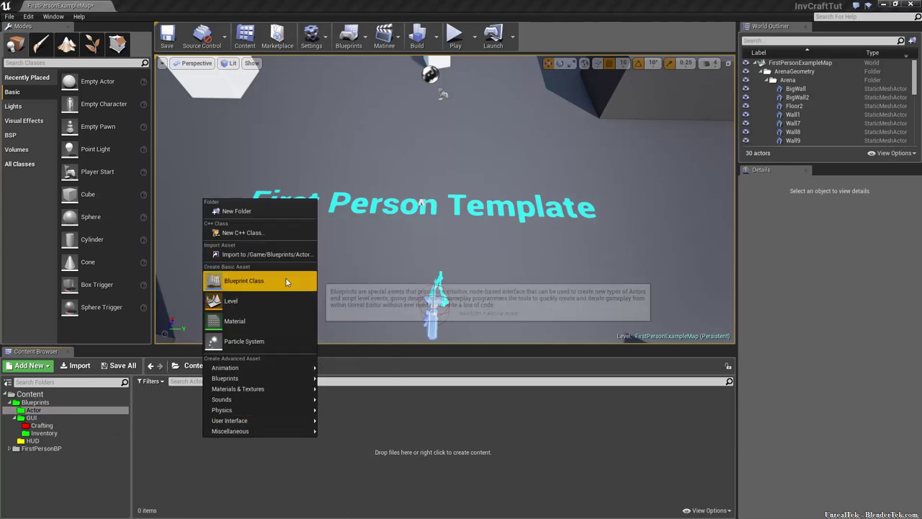
{"action": "left_click", "coordinate": [286, 280]}
{"action": "left_click", "coordinate": [372, 160]}
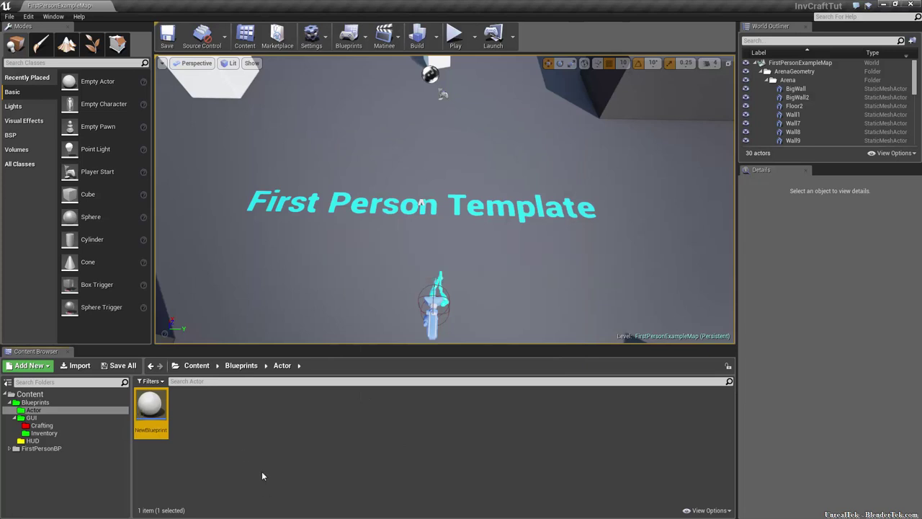
{"action": "left_click", "coordinate": [74, 432]}
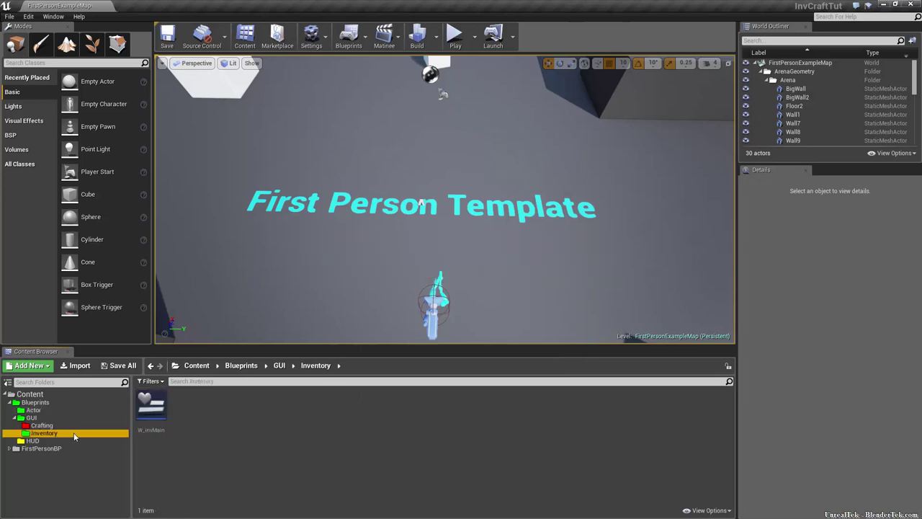
Step: Open W_invMain in the Designer and close its Animations and Timeline panels
{"action": "double_click", "coordinate": [162, 407]}
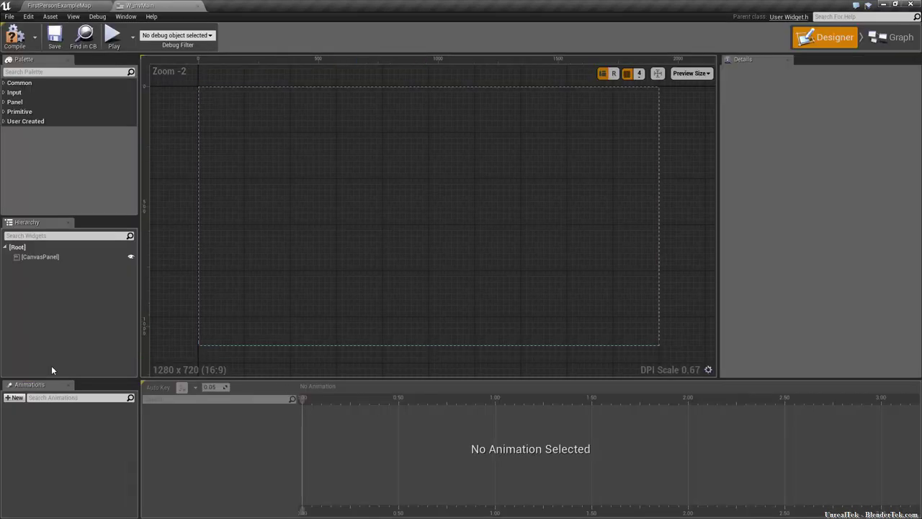
{"action": "left_click", "coordinate": [126, 16]}
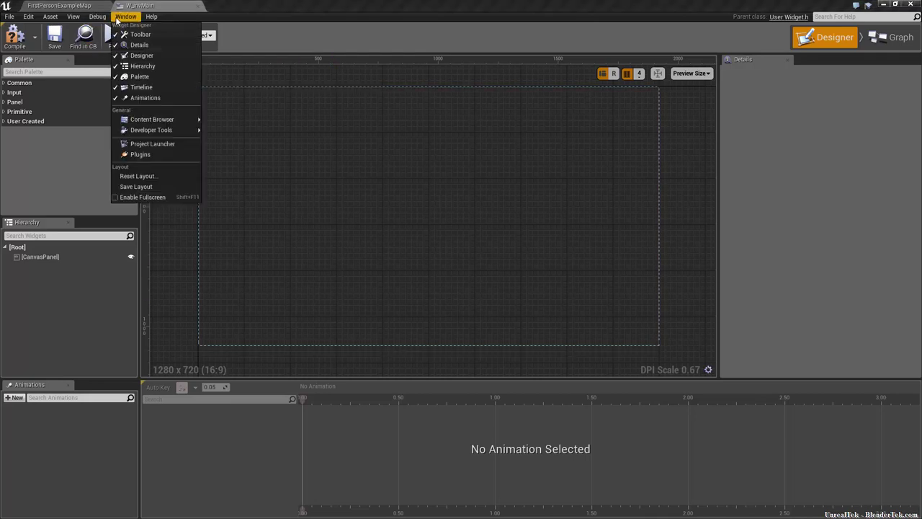
{"action": "left_click", "coordinate": [160, 98]}
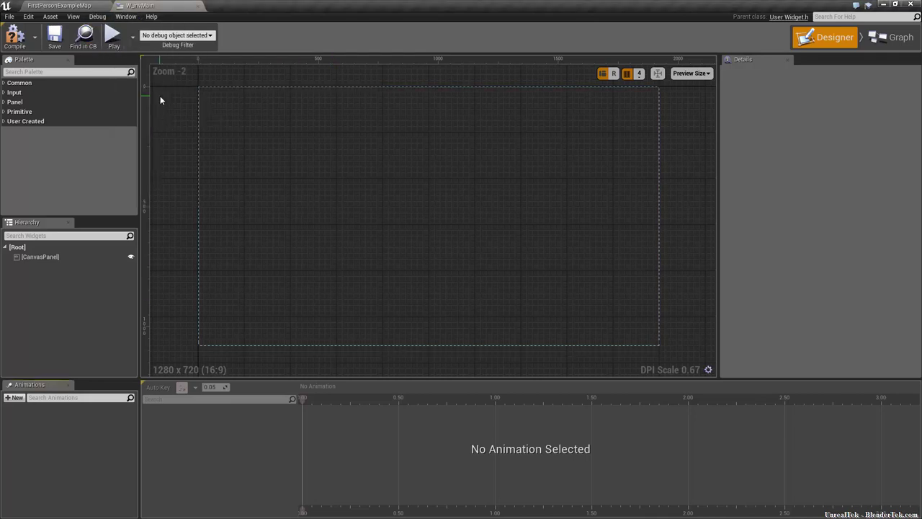
{"action": "left_click", "coordinate": [69, 384]}
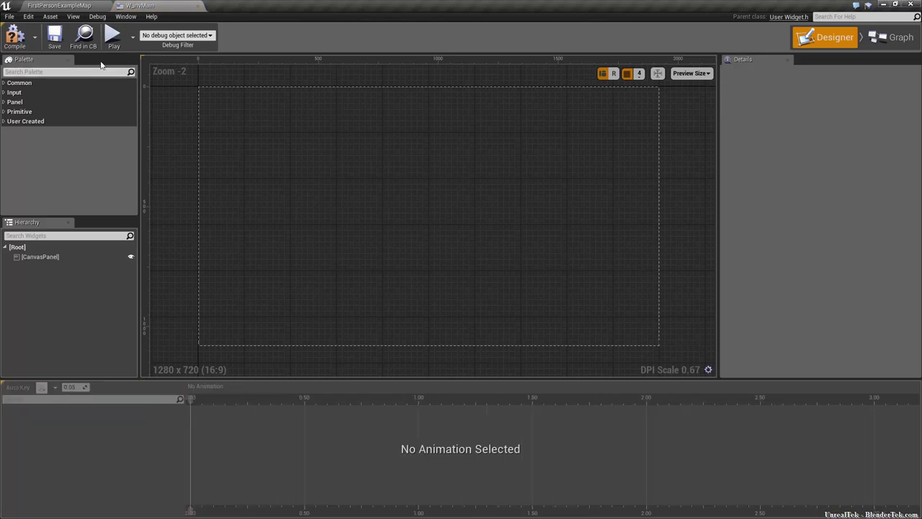
{"action": "left_click", "coordinate": [4, 385]}
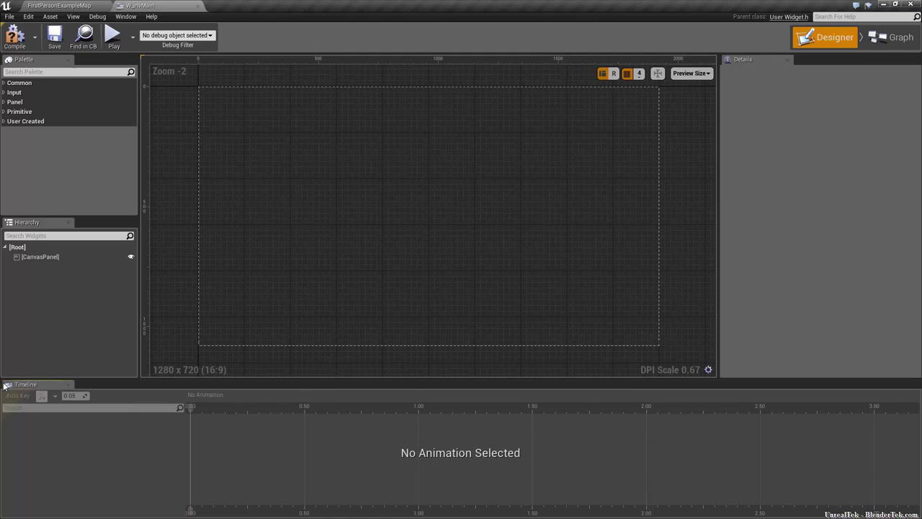
{"action": "left_click", "coordinate": [68, 386]}
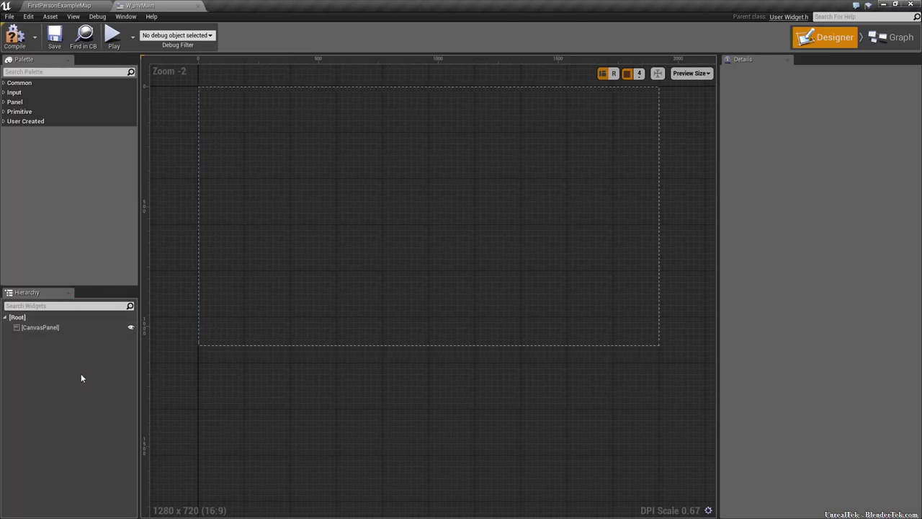
Step: Drop a Slider from Common widgets onto the canvas, then delete the stray slider
{"action": "left_click", "coordinate": [6, 83]}
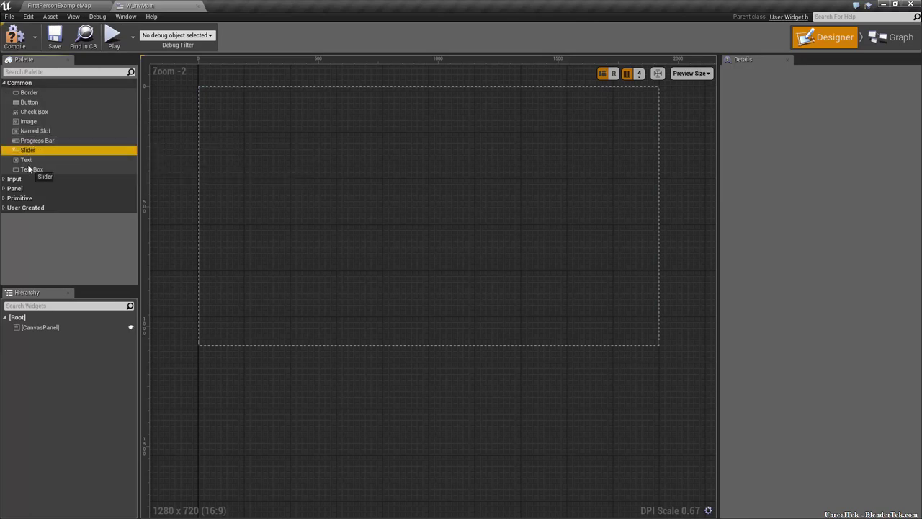
{"action": "left_click_drag", "start_coordinate": [31, 152], "coordinate": [405, 157]}
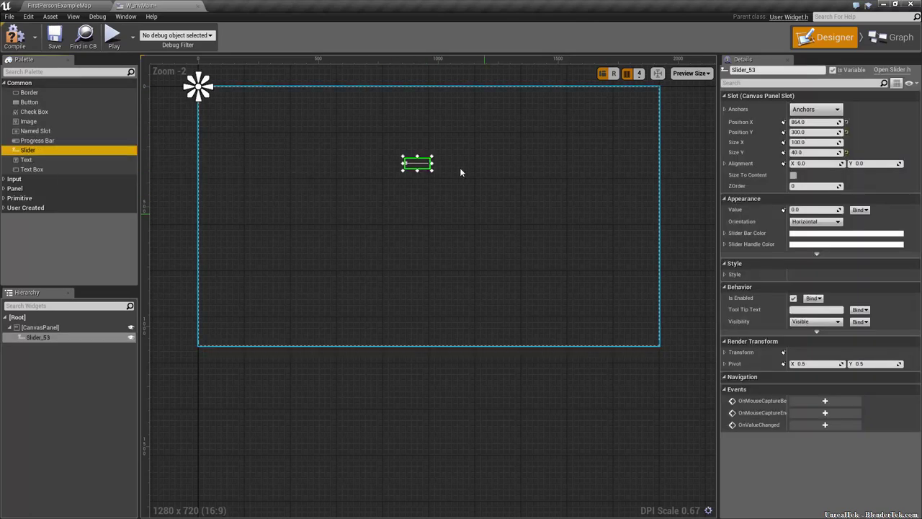
{"action": "left_click", "coordinate": [412, 163]}
{"action": "key", "text": "Delete"}
{"action": "right_click_drag", "start_coordinate": [407, 380], "coordinate": [424, 444]}
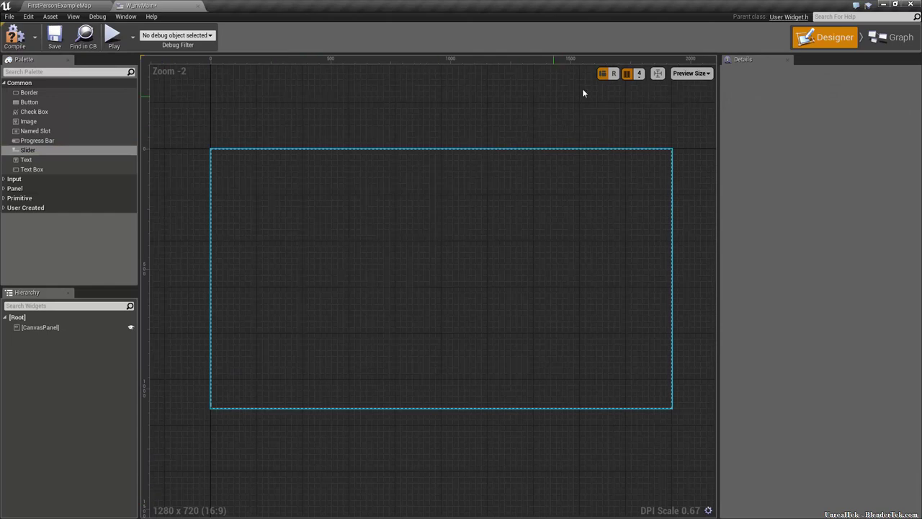
Step: Switch the preview size to 1080p (1920 x 1080) and frame the whole area
{"action": "left_click", "coordinate": [698, 75]}
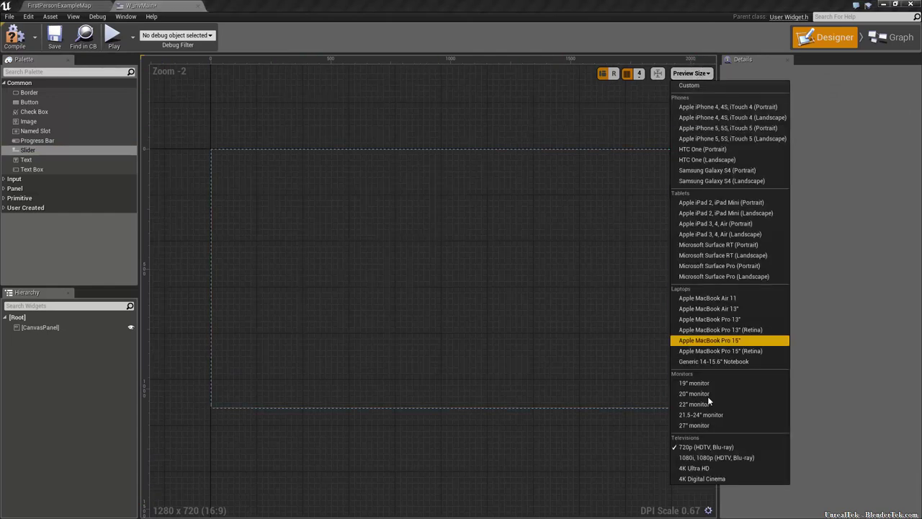
{"action": "left_click", "coordinate": [711, 461]}
{"action": "scroll", "coordinate": [430, 221], "scroll_direction": "down", "scroll_amount": 3}
{"action": "right_click_drag", "start_coordinate": [455, 222], "coordinate": [484, 250]}
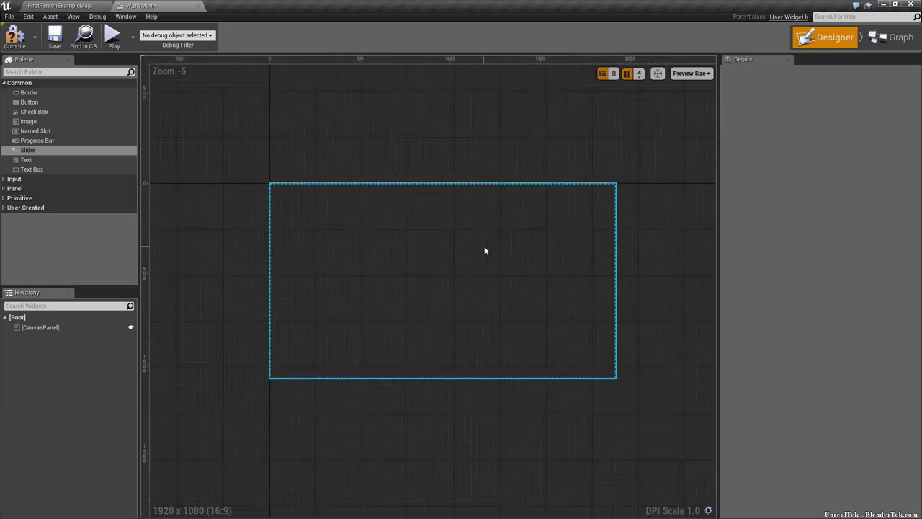
{"action": "scroll", "coordinate": [392, 340], "scroll_direction": "up", "scroll_amount": 1}
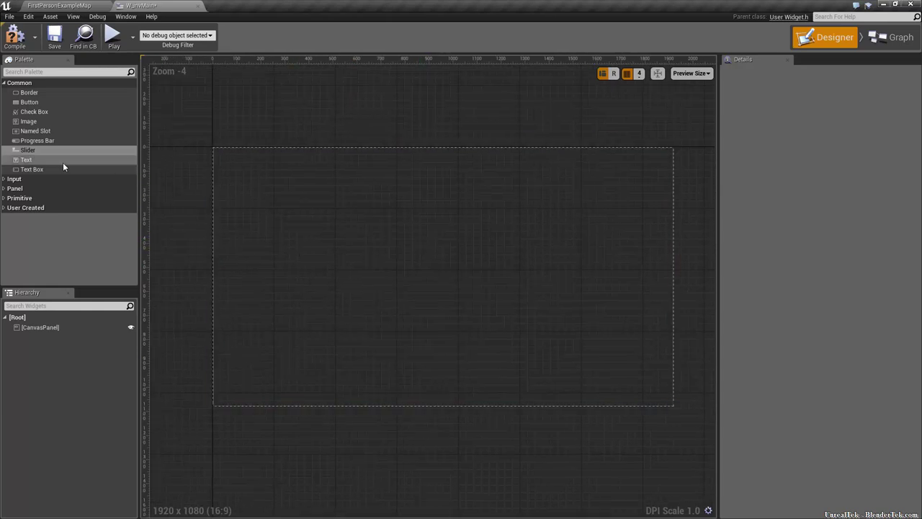
Step: Expand the Panel palette category and drag Border widgets onto the canvas
{"action": "left_click", "coordinate": [4, 188]}
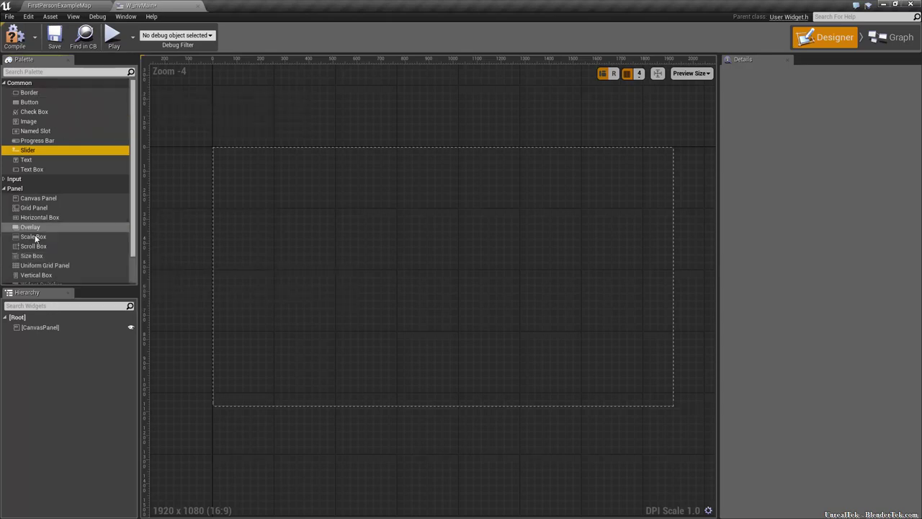
{"action": "left_click", "coordinate": [50, 256]}
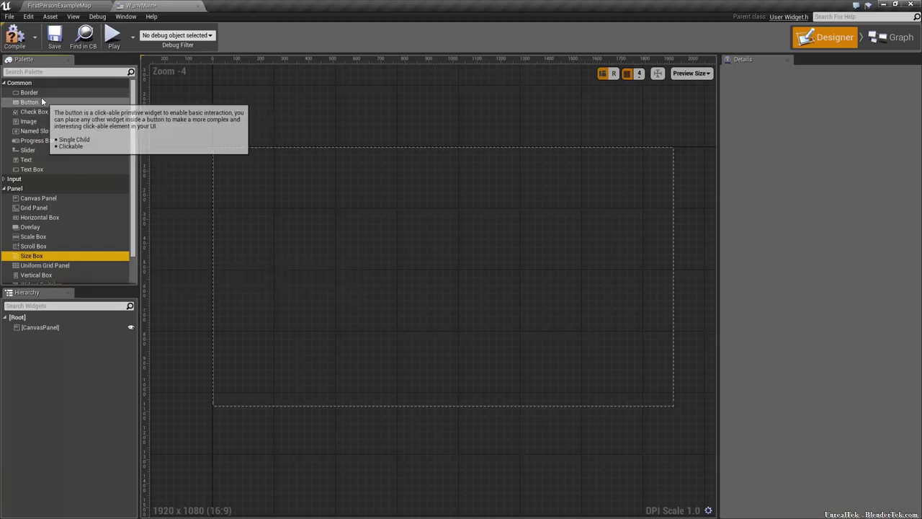
{"action": "mouse_move", "coordinate": [27, 92]}
{"action": "left_mouse_down"}
{"action": "mouse_move", "coordinate": [281, 230]}
{"action": "mouse_move", "coordinate": [260, 193]}
{"action": "mouse_move", "coordinate": [355, 371]}
{"action": "mouse_move", "coordinate": [418, 232]}
{"action": "mouse_move", "coordinate": [404, 207]}
{"action": "mouse_move", "coordinate": [515, 266]}
{"action": "left_mouse_up"}
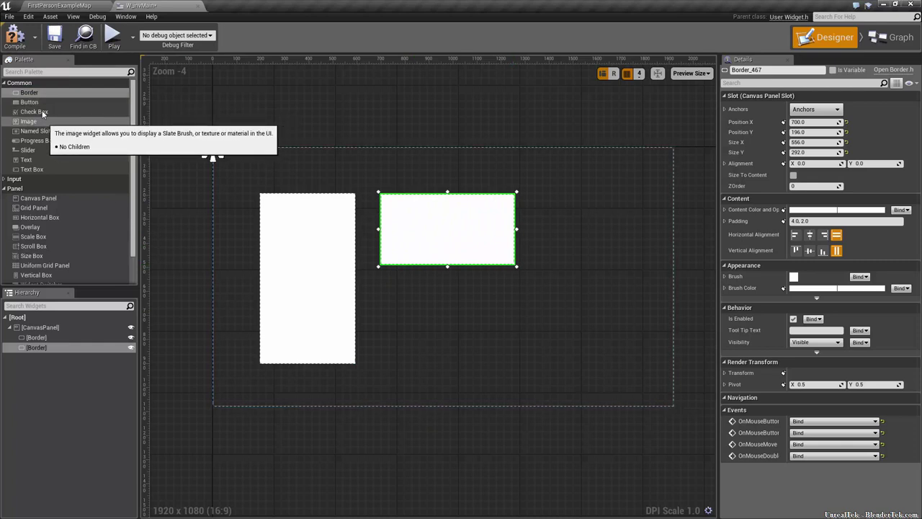
{"action": "mouse_move", "coordinate": [47, 94]}
{"action": "left_mouse_down"}
{"action": "mouse_move", "coordinate": [382, 281]}
{"action": "mouse_move", "coordinate": [429, 322]}
{"action": "left_mouse_up"}
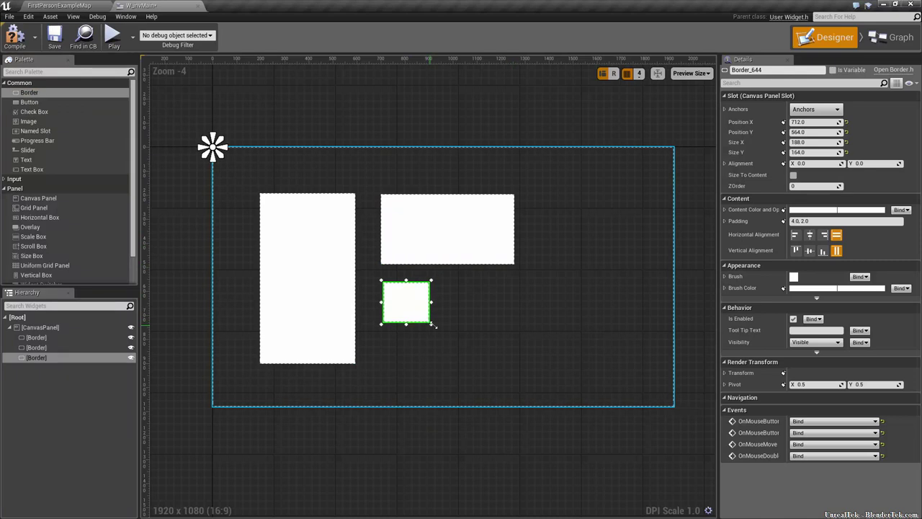
{"action": "left_click", "coordinate": [482, 353]}
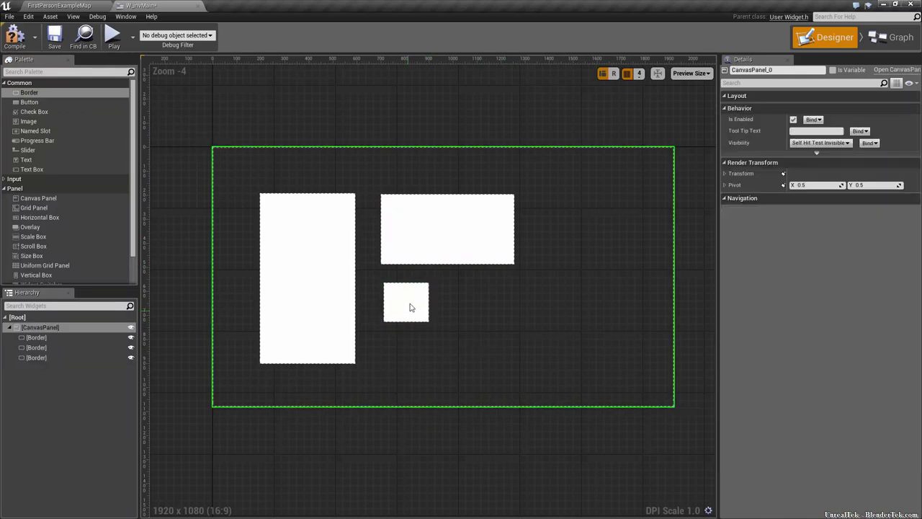
Step: Arrange the borders: tall box on the left, wide box top-right, small box beneath it
{"action": "left_click_drag", "start_coordinate": [409, 315], "coordinate": [441, 322]}
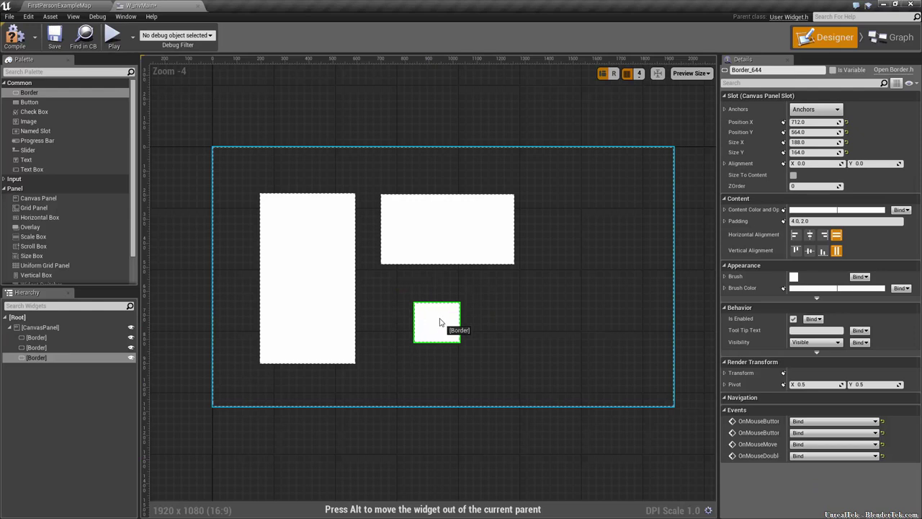
{"action": "left_click", "coordinate": [311, 311]}
{"action": "left_click_drag", "start_coordinate": [316, 297], "coordinate": [294, 275]}
{"action": "left_click_drag", "start_coordinate": [332, 344], "coordinate": [368, 384]}
{"action": "left_click_drag", "start_coordinate": [477, 238], "coordinate": [476, 222]}
{"action": "left_click_drag", "start_coordinate": [517, 248], "coordinate": [552, 291]}
{"action": "mouse_move", "coordinate": [442, 319]}
{"action": "left_mouse_down"}
{"action": "mouse_move", "coordinate": [405, 326]}
{"action": "mouse_move", "coordinate": [402, 314]}
{"action": "left_mouse_up"}
Step: Set the wide upper-right border's Brush Color to hex 282828
{"action": "left_click", "coordinate": [532, 345]}
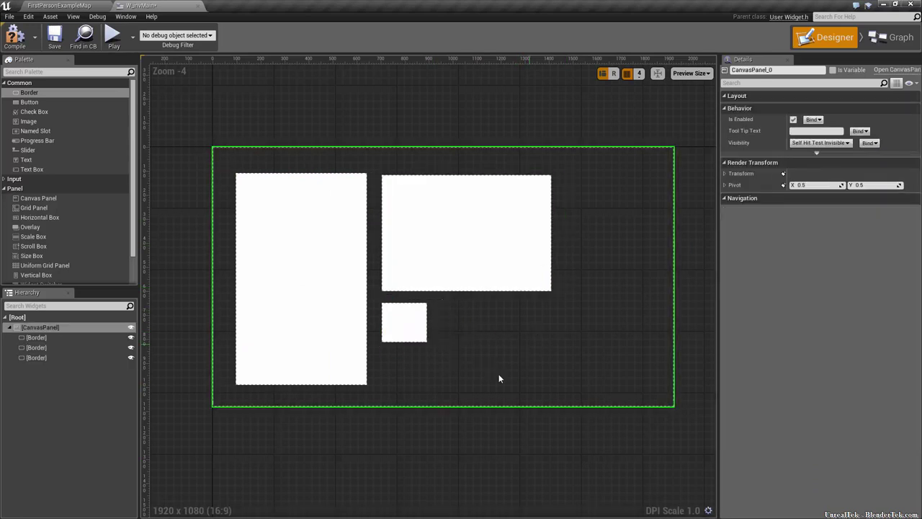
{"action": "left_click", "coordinate": [303, 241]}
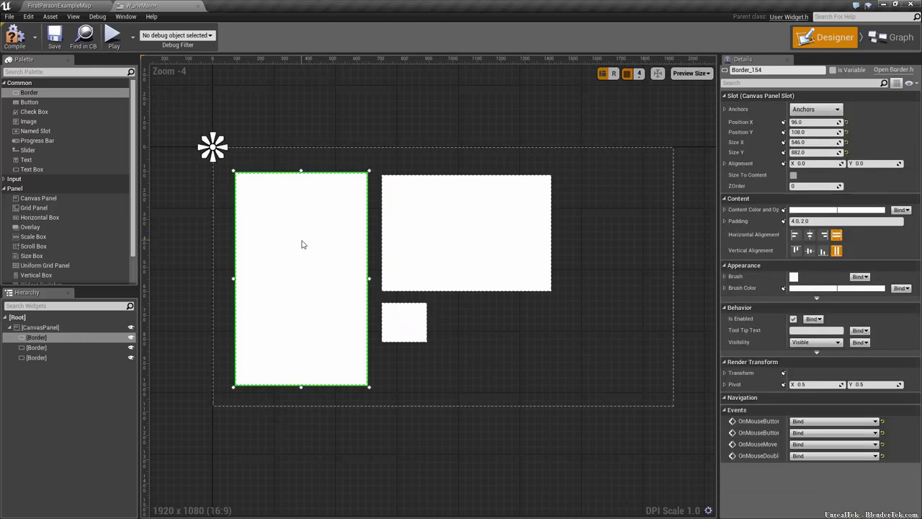
{"action": "left_click", "coordinate": [498, 243]}
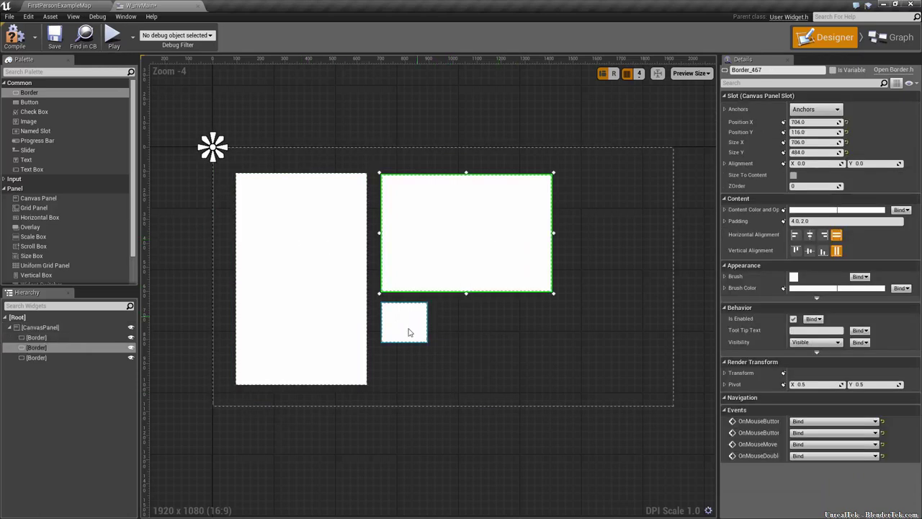
{"action": "left_click", "coordinate": [843, 289]}
{"action": "left_click", "coordinate": [871, 482]}
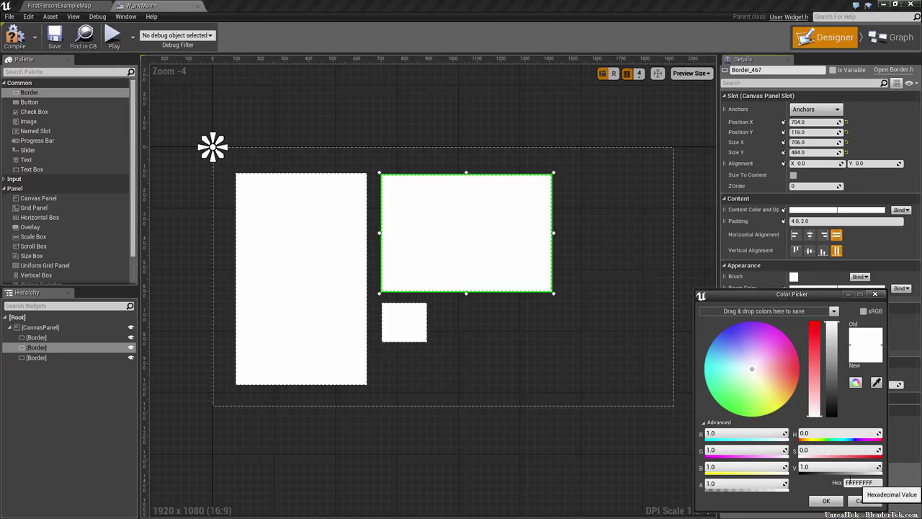
{"action": "type", "text": "2828"}
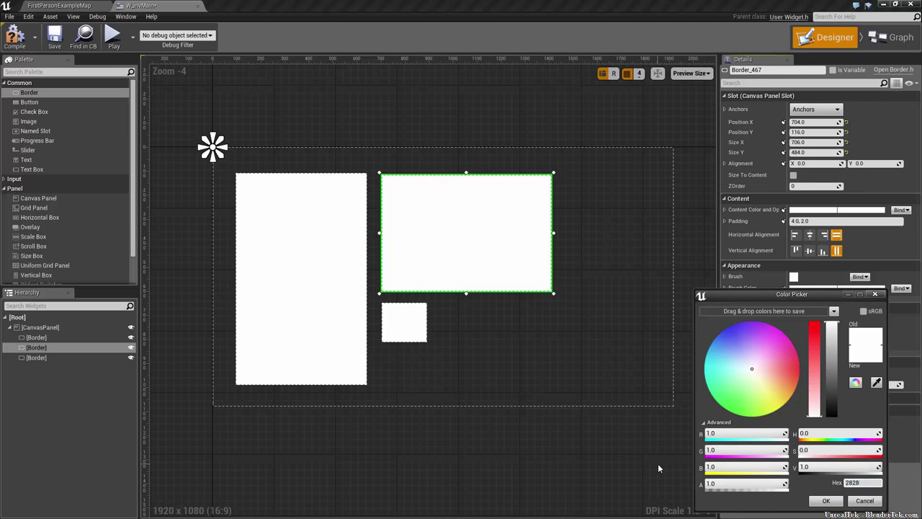
{"action": "key", "text": "Return"}
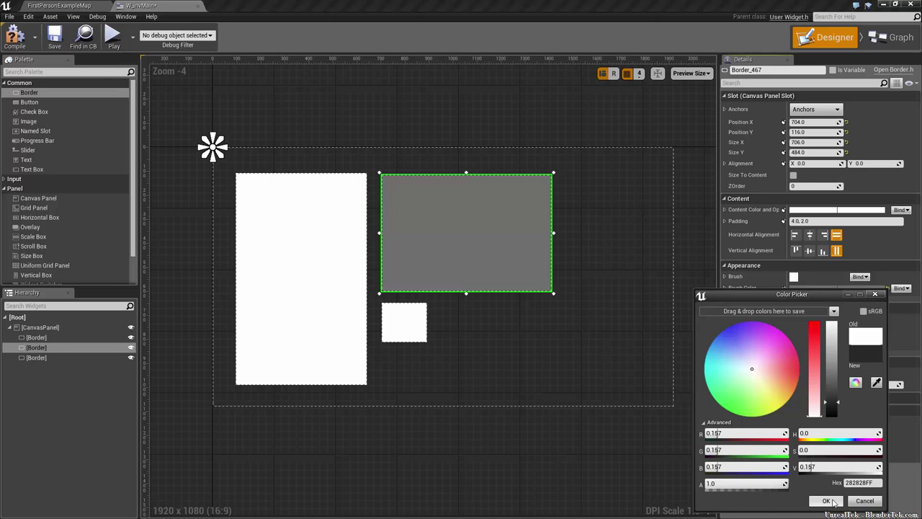
{"action": "left_click", "coordinate": [827, 502]}
Step: Give the small and tall borders the same 282828 grey brush colour
{"action": "left_click", "coordinate": [415, 321]}
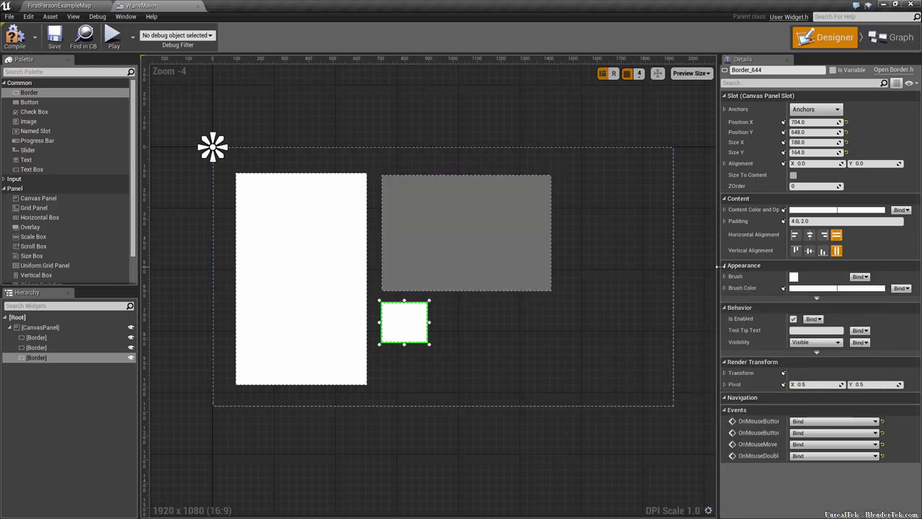
{"action": "left_click", "coordinate": [808, 288]}
{"action": "left_click", "coordinate": [827, 484]}
{"action": "type", "text": "282828"}
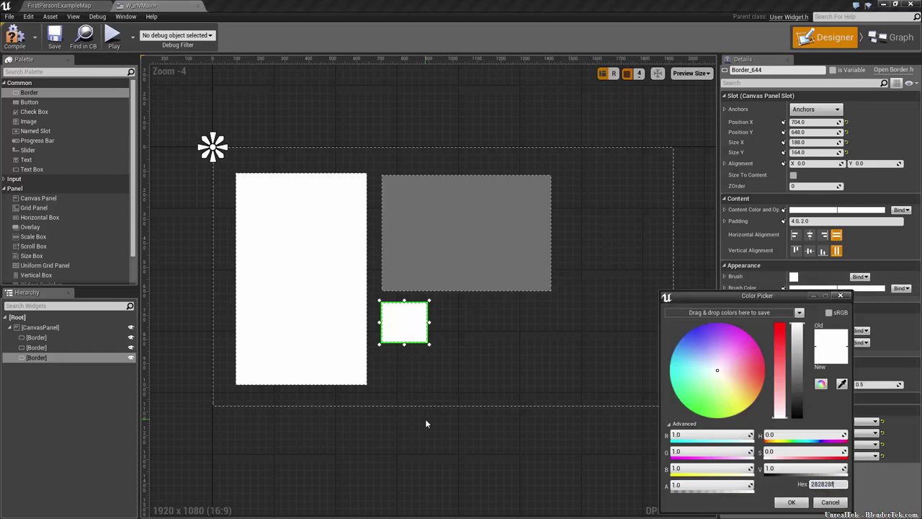
{"action": "key", "text": "Return"}
{"action": "left_click", "coordinate": [425, 419]}
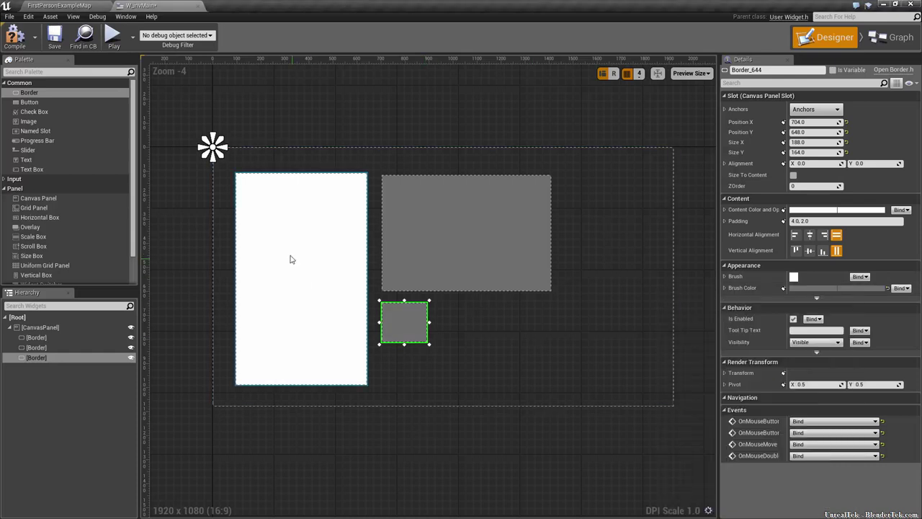
{"action": "left_click", "coordinate": [307, 257]}
{"action": "left_click", "coordinate": [836, 288]}
{"action": "type", "text": "282828ff"}
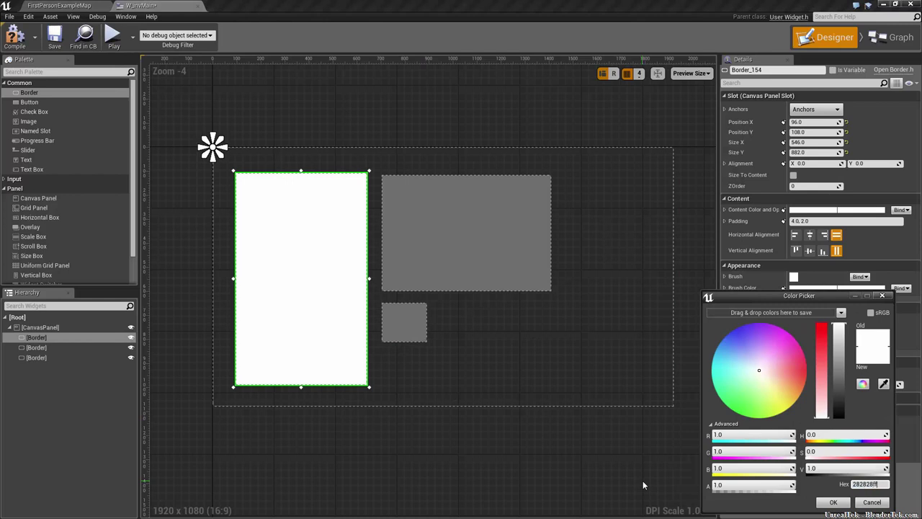
{"action": "key", "text": "Return"}
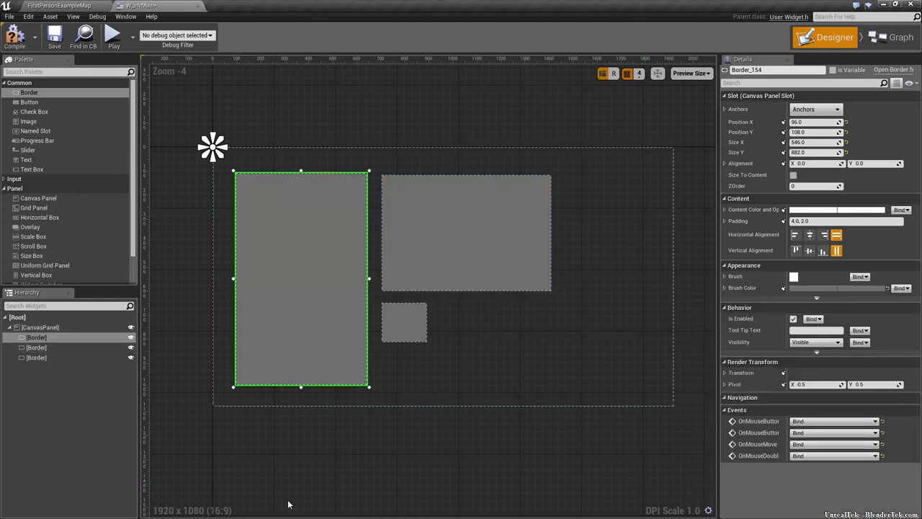
Step: Select the tall left border in the hierarchy and begin editing its name
{"action": "left_click", "coordinate": [47, 348]}
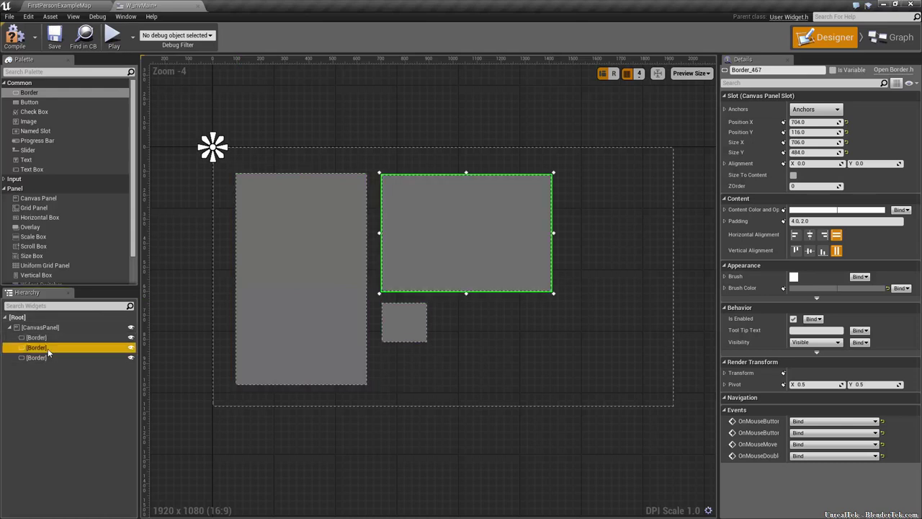
{"action": "left_click", "coordinate": [52, 356]}
{"action": "left_click", "coordinate": [48, 338]}
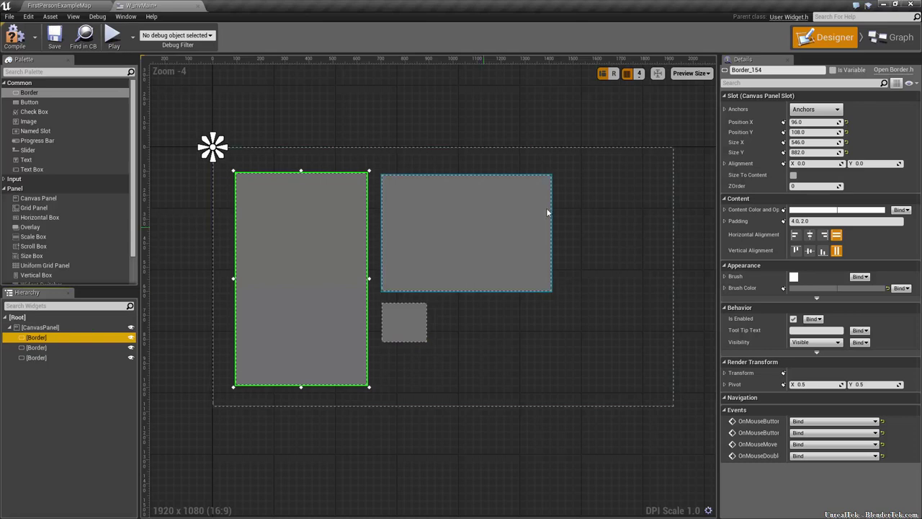
{"action": "left_click", "coordinate": [297, 238]}
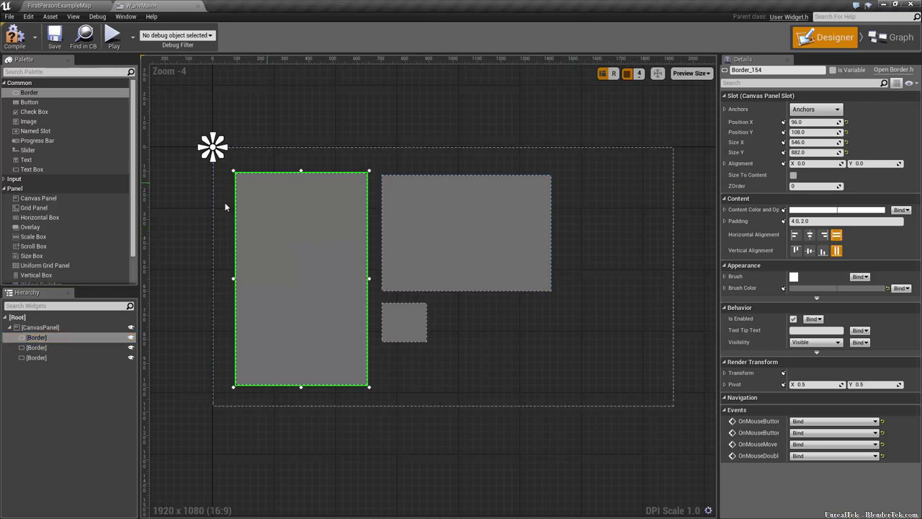
{"action": "left_click", "coordinate": [742, 70]}
Step: Name the tall border BorderList and the wide border BorderDetails
{"action": "key", "text": "End"}
{"action": "key", "text": "BackSpace"}
{"action": "left_click", "coordinate": [430, 245]}
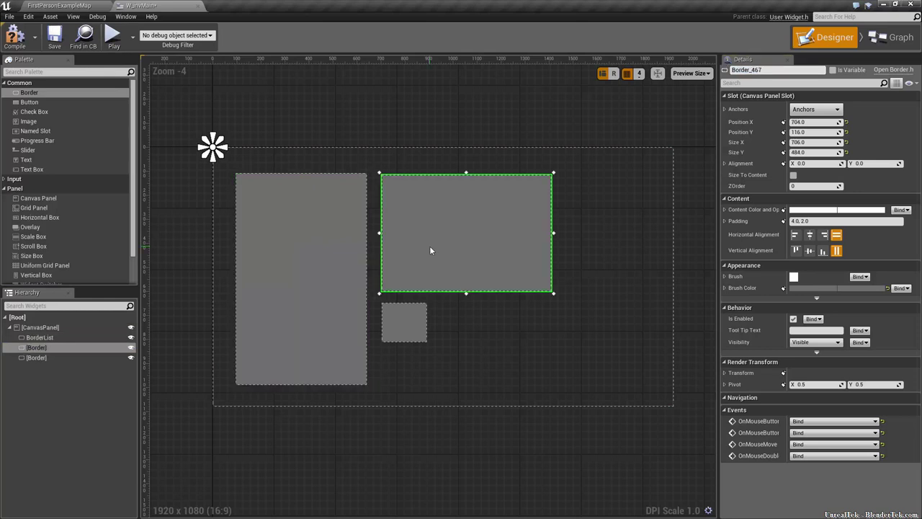
{"action": "left_click", "coordinate": [803, 68]}
{"action": "type", "text": "BorderDetails"}
{"action": "key", "text": "Return"}
Step: Rename the small border BorderImage and the canvas panel Root
{"action": "left_click", "coordinate": [405, 322]}
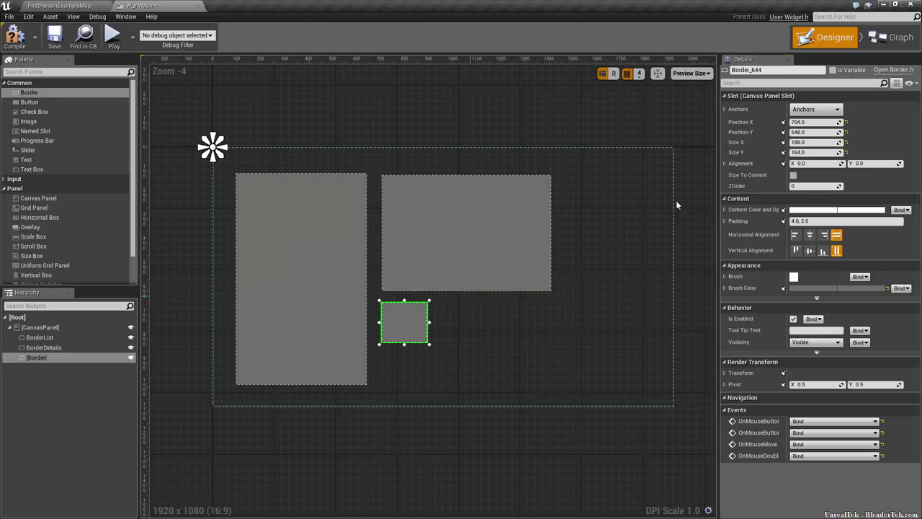
{"action": "left_click", "coordinate": [789, 69]}
{"action": "left_click", "coordinate": [789, 70]}
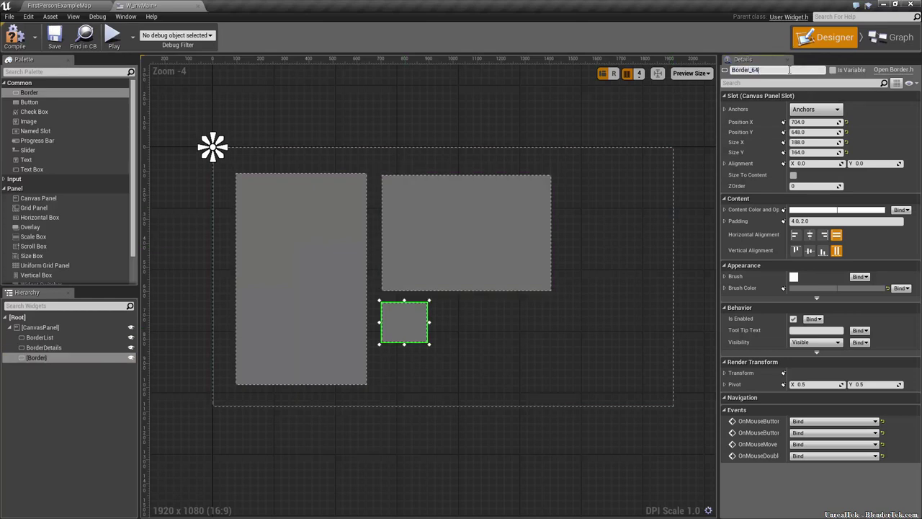
{"action": "type", "text": "e"}
{"action": "key", "text": "Return"}
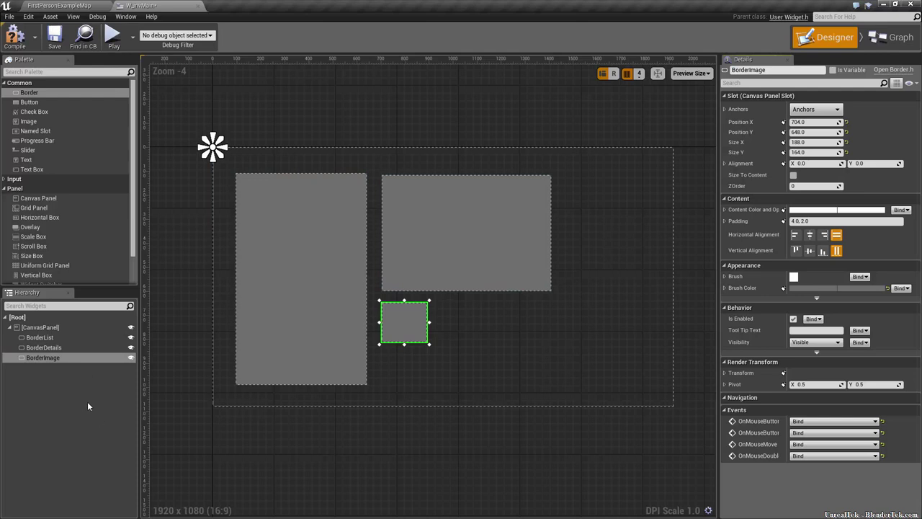
{"action": "left_click", "coordinate": [55, 329]}
{"action": "type", "text": "Root"}
{"action": "key", "text": "Return"}
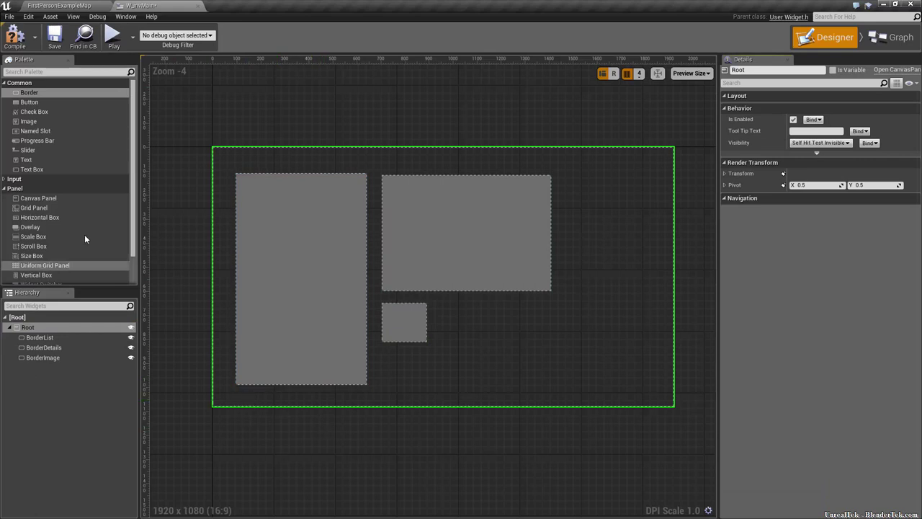
Step: Drop a Size Box into each border and expand the borders to confirm the children
{"action": "left_click", "coordinate": [33, 257]}
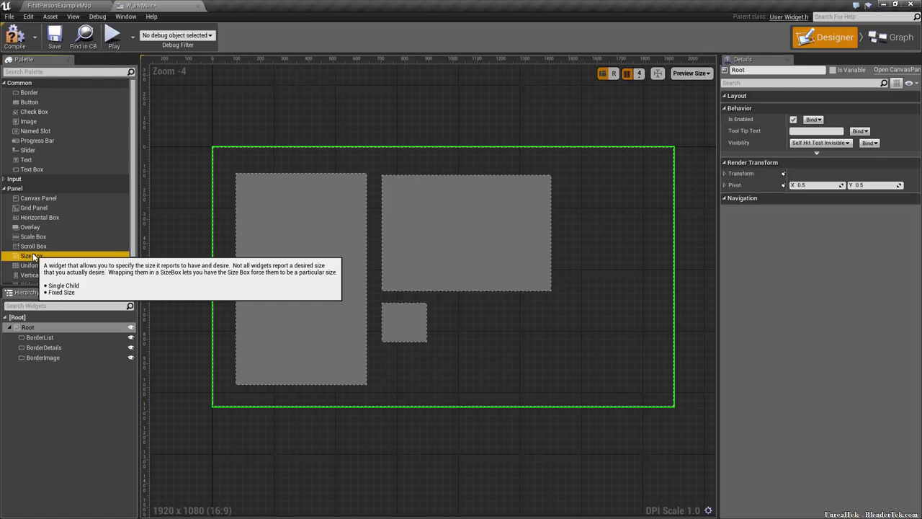
{"action": "left_click_drag", "start_coordinate": [33, 256], "coordinate": [41, 337]}
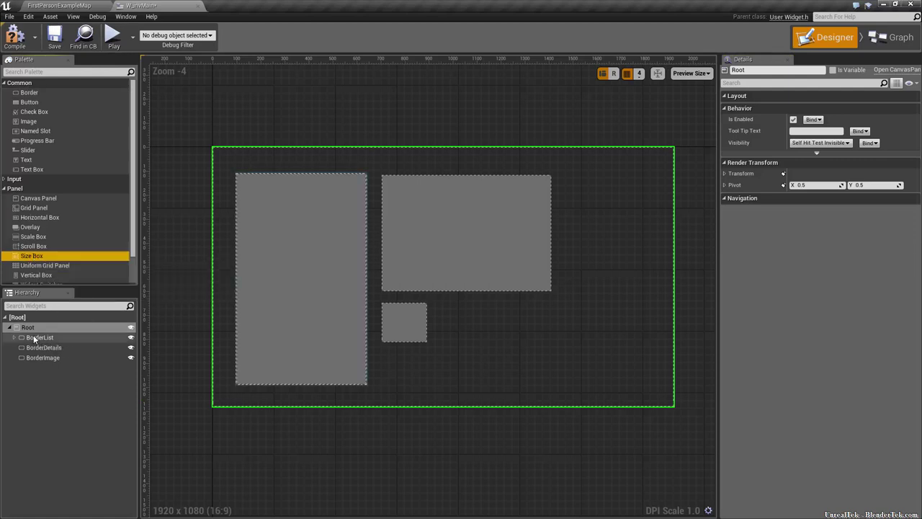
{"action": "left_click_drag", "start_coordinate": [33, 257], "coordinate": [36, 359]}
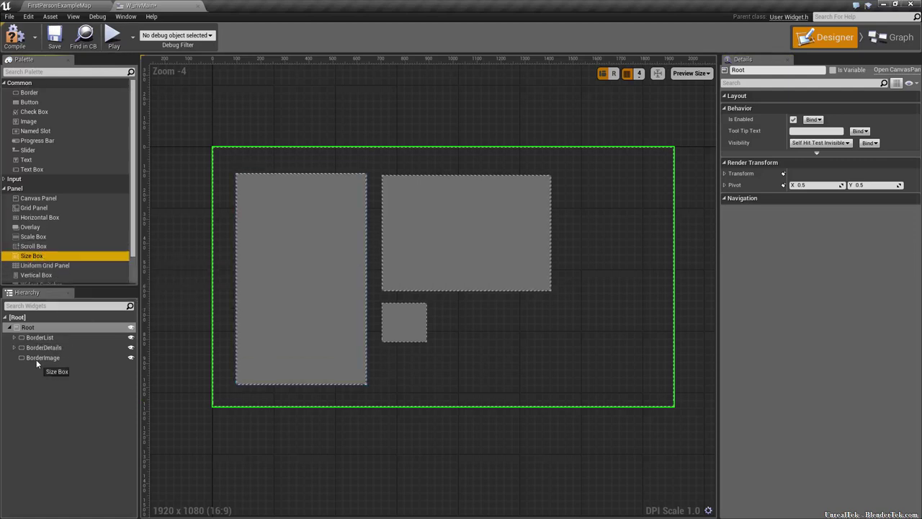
{"action": "left_click", "coordinate": [14, 357]}
{"action": "left_click", "coordinate": [14, 348]}
{"action": "left_click", "coordinate": [13, 337]}
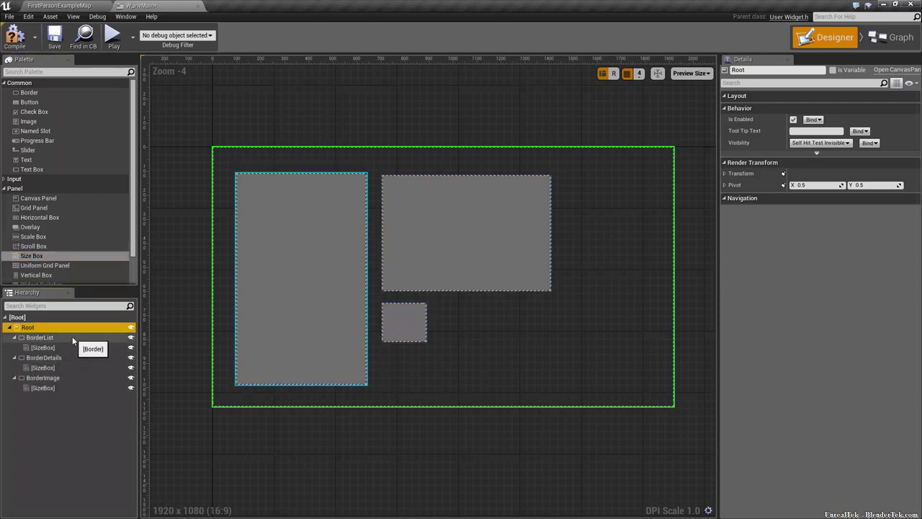
{"action": "left_click", "coordinate": [70, 339]}
{"action": "left_click", "coordinate": [67, 347]}
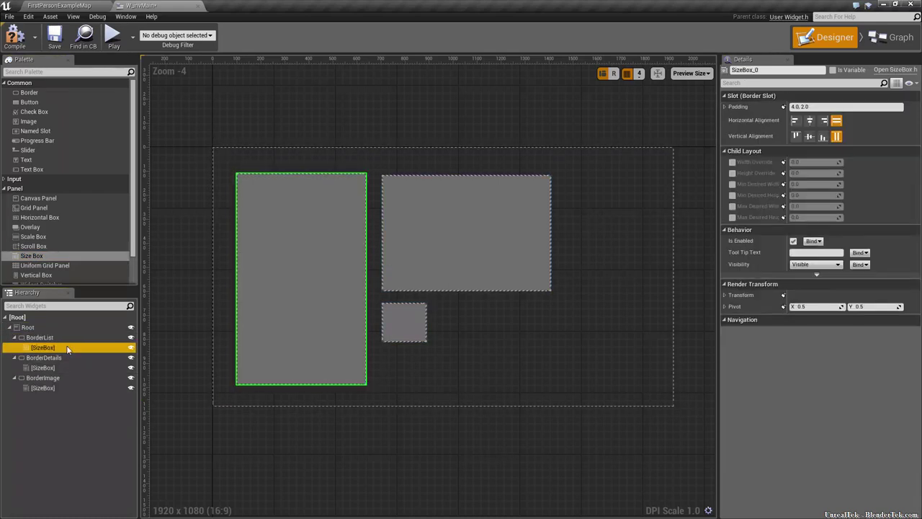
Step: Enable width and height overrides on the list size box and make BorderList Size To Content
{"action": "left_click", "coordinate": [732, 162]}
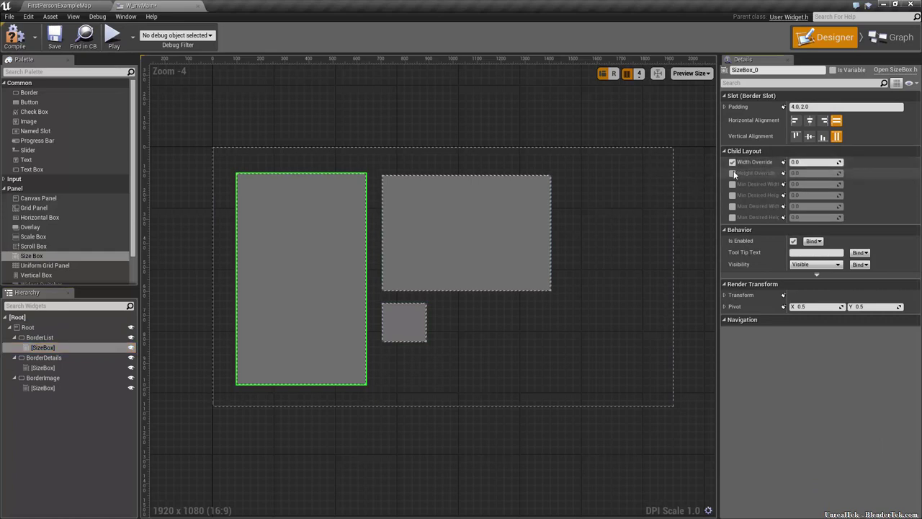
{"action": "left_click", "coordinate": [732, 173]}
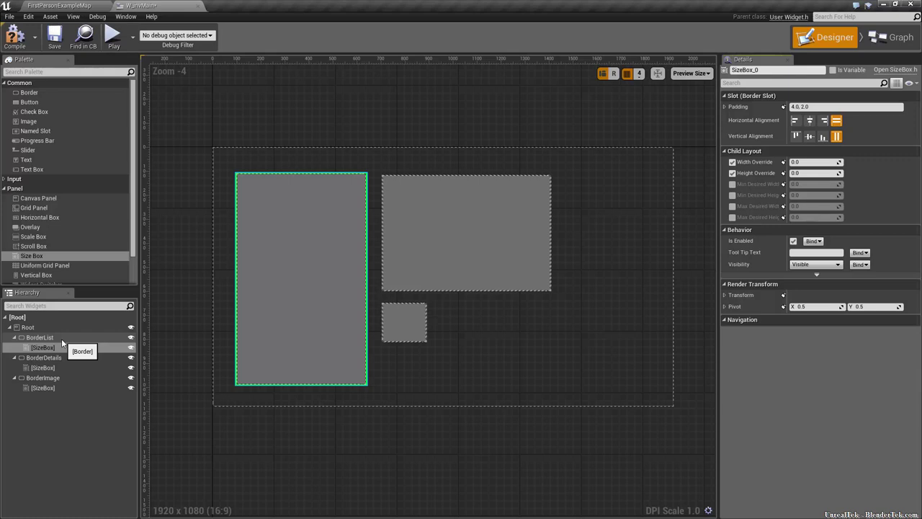
{"action": "left_click", "coordinate": [61, 339]}
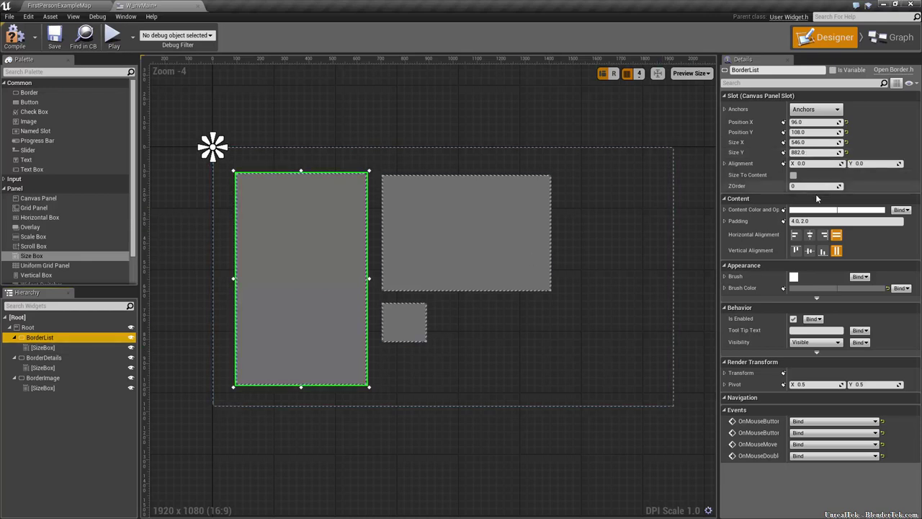
{"action": "left_click", "coordinate": [793, 174]}
Step: Set the list size box's width override to 556 and height override to 812
{"action": "left_click", "coordinate": [77, 346]}
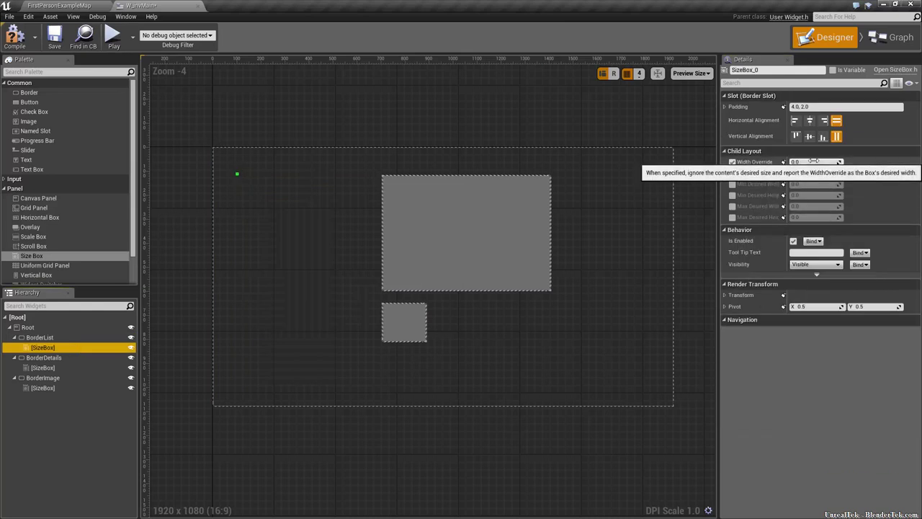
{"action": "left_click", "coordinate": [812, 163]}
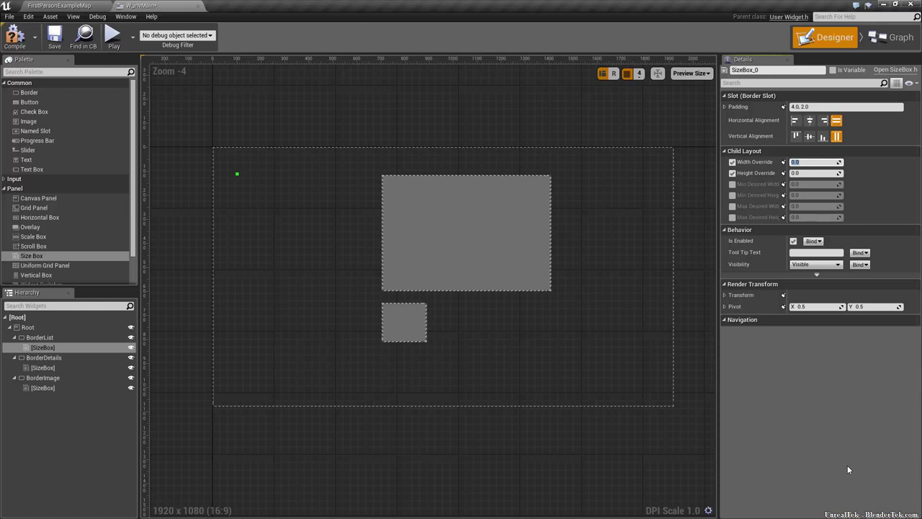
{"action": "type", "text": "556"}
{"action": "key", "text": "Tab"}
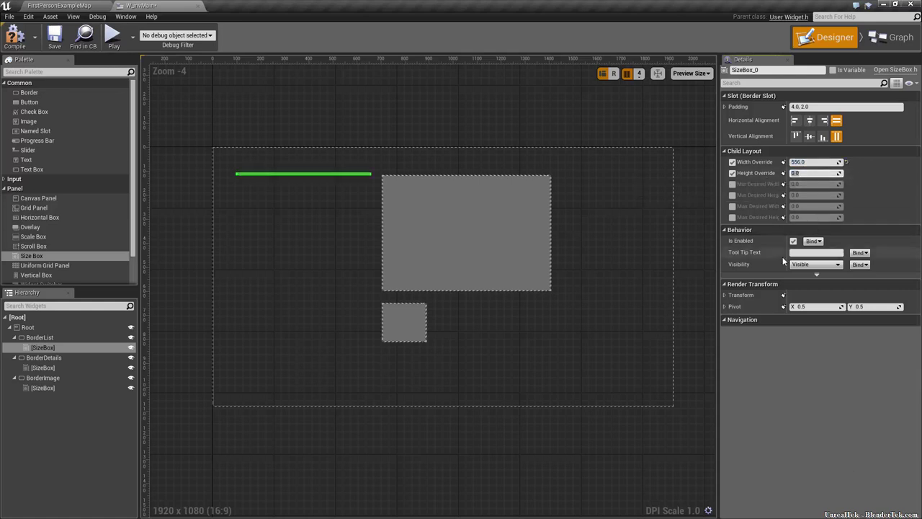
{"action": "type", "text": "796"}
{"action": "key", "text": "Return"}
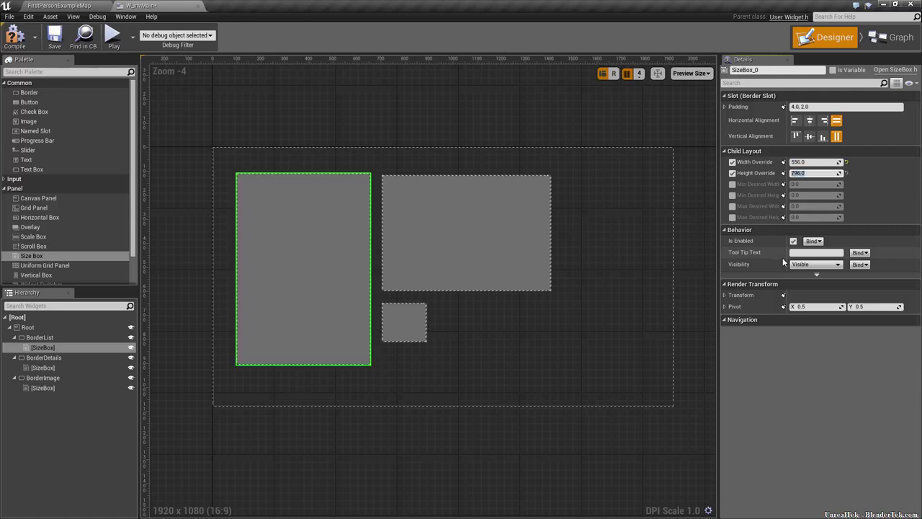
{"action": "type", "text": "812"}
{"action": "key", "text": "Return"}
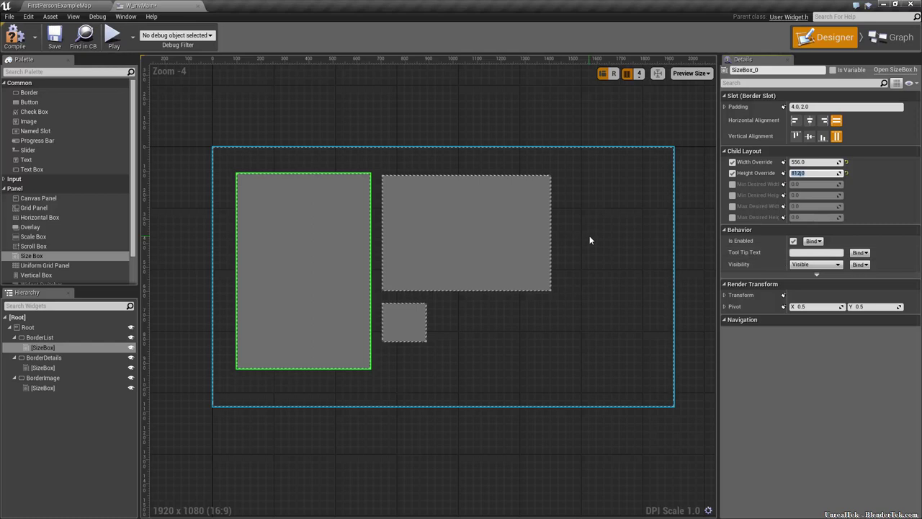
Step: Undo accidental changes to BorderList's width and the size box's height
{"action": "left_click", "coordinate": [44, 337]}
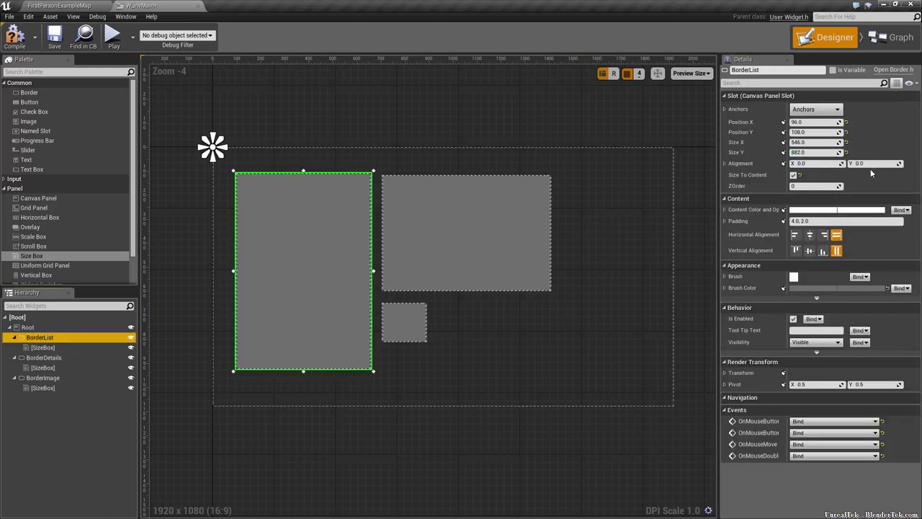
{"action": "left_click", "coordinate": [814, 142]}
{"action": "left_click_drag", "start_coordinate": [813, 142], "coordinate": [901, 142]}
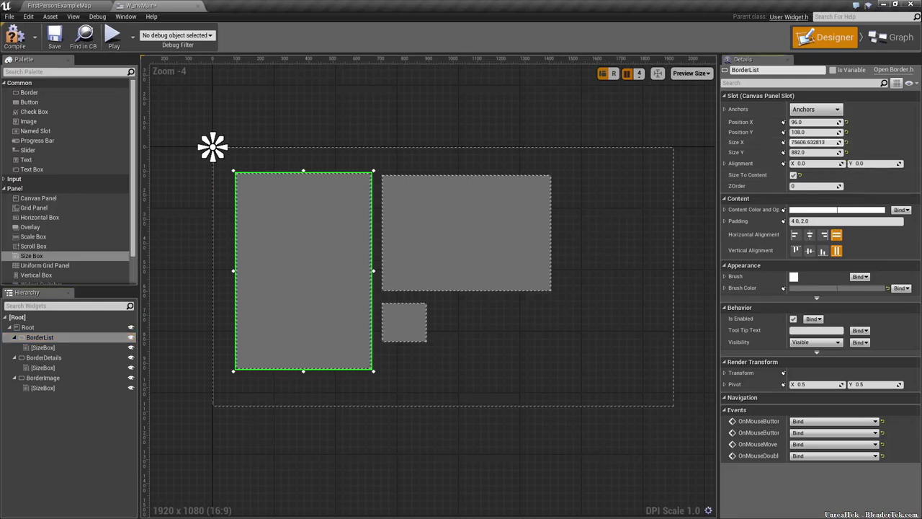
{"action": "key", "text": "ctrl+z"}
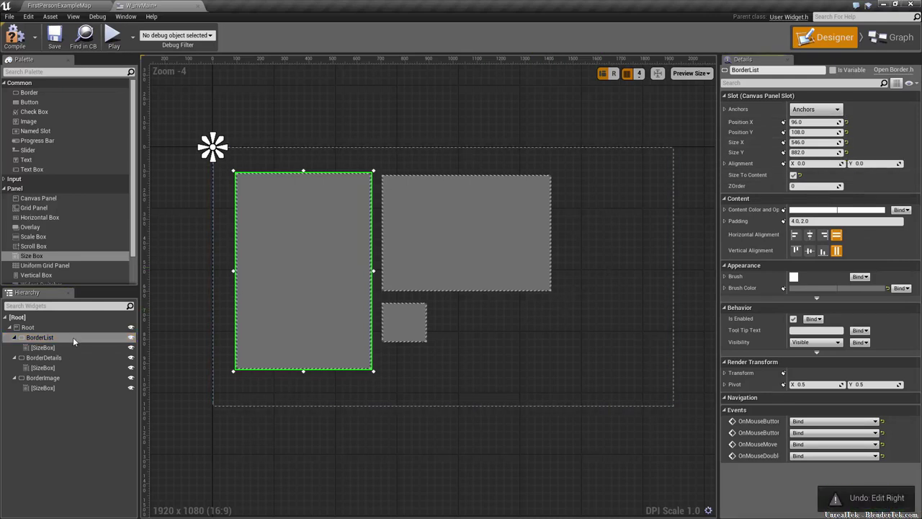
{"action": "left_click", "coordinate": [65, 348]}
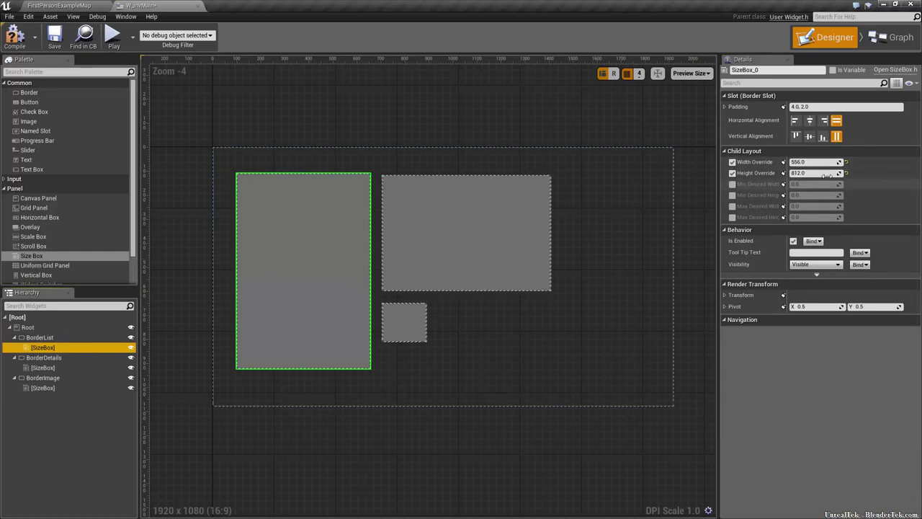
{"action": "left_click_drag", "start_coordinate": [827, 175], "coordinate": [789, 162]}
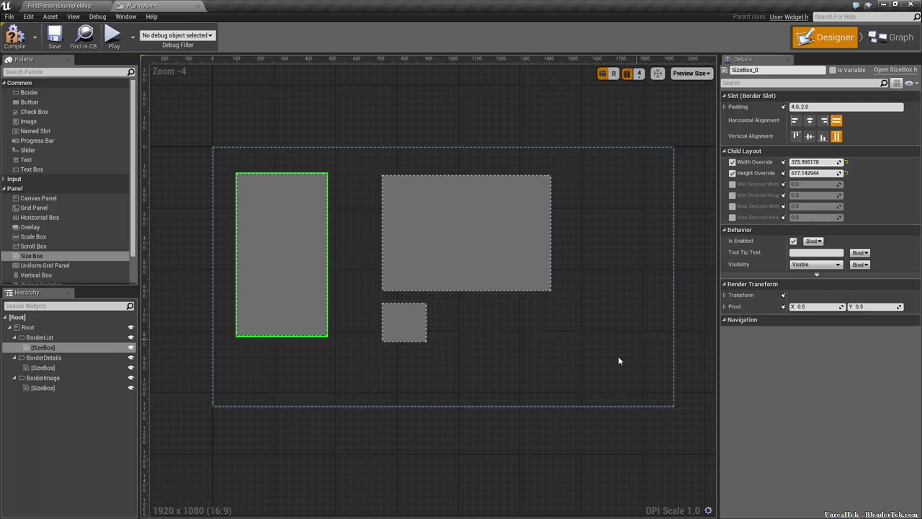
{"action": "key", "text": "ctrl+z"}
{"action": "key", "text": "ctrl+z"}
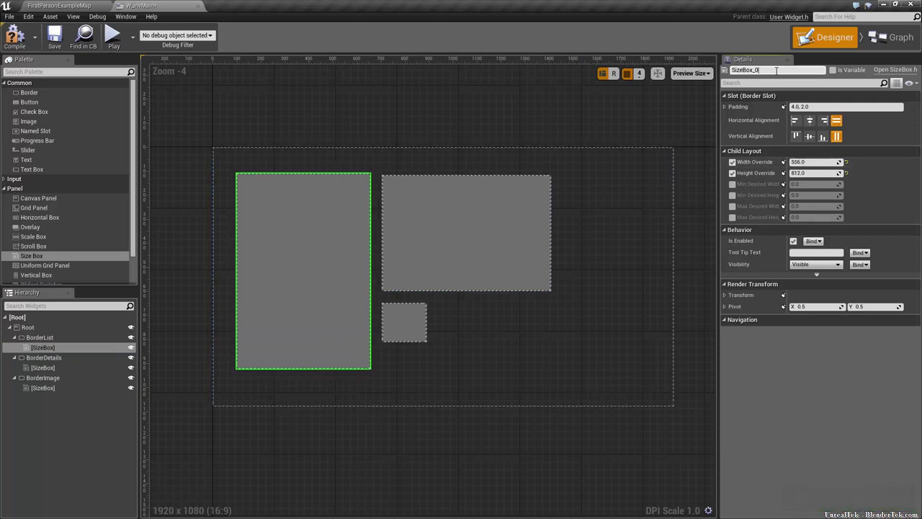
Step: Rename the size boxes SizeBoxList and SizeBoxDetails
{"action": "type", "text": "List"}
{"action": "key", "text": "Return"}
{"action": "left_click", "coordinate": [55, 369]}
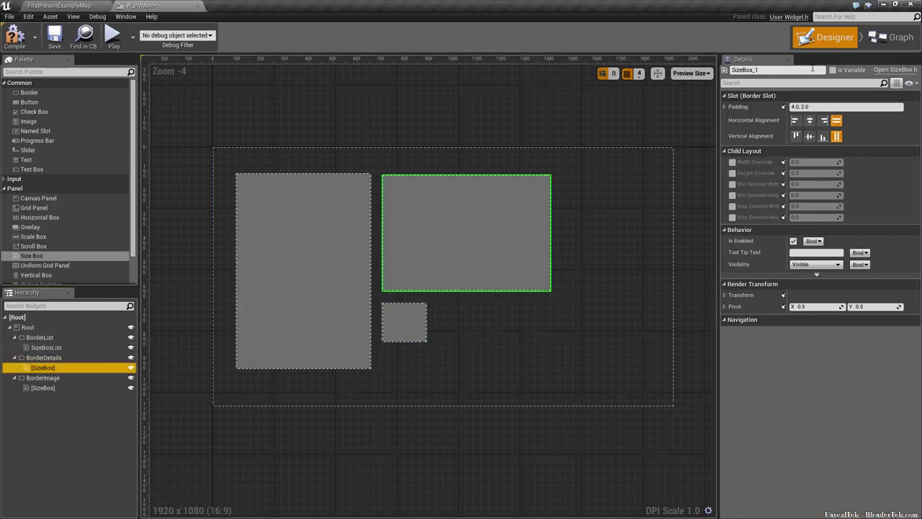
{"action": "left_click", "coordinate": [785, 69]}
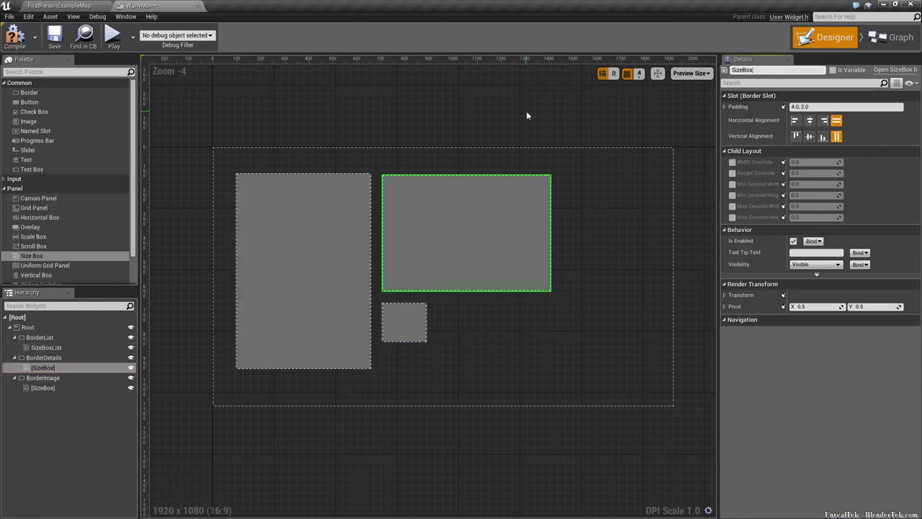
{"action": "type", "text": "tails"}
{"action": "key", "text": "Return"}
Step: Fix SizeBoxDetails with width override 656 and height override 456
{"action": "left_click", "coordinate": [91, 359]}
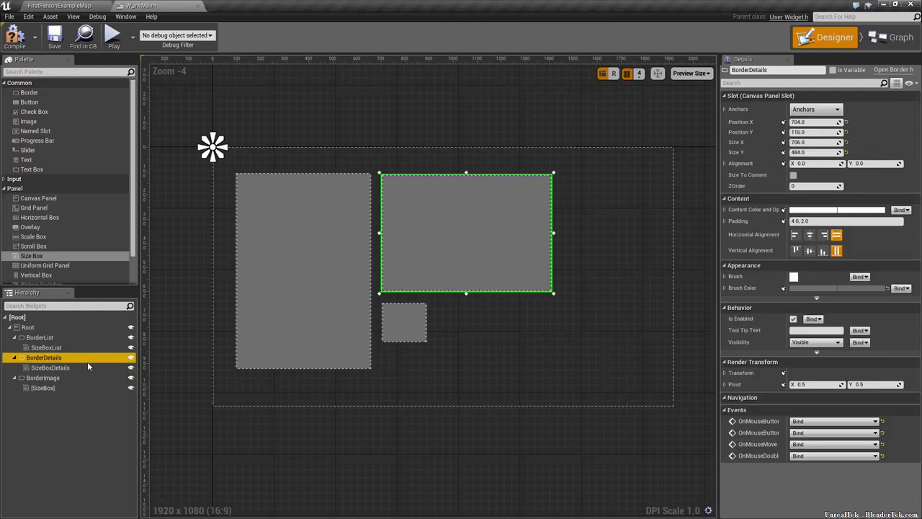
{"action": "left_click", "coordinate": [85, 365]}
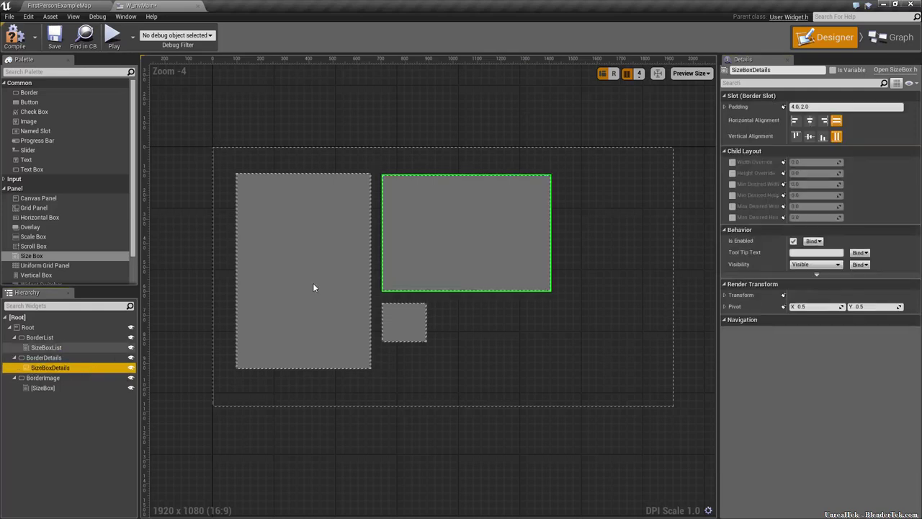
{"action": "left_click", "coordinate": [732, 162]}
{"action": "left_click", "coordinate": [732, 174]}
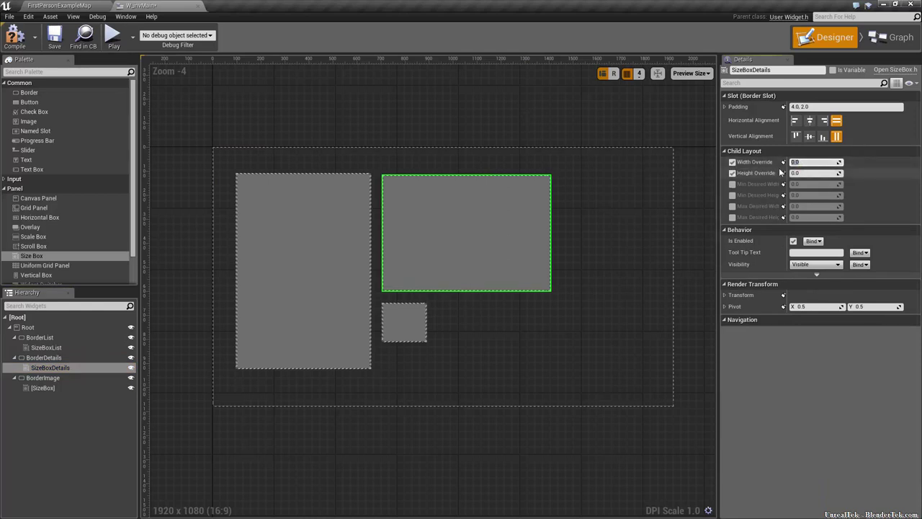
{"action": "left_click", "coordinate": [816, 162]}
{"action": "type", "text": "656"}
{"action": "key", "text": "Tab"}
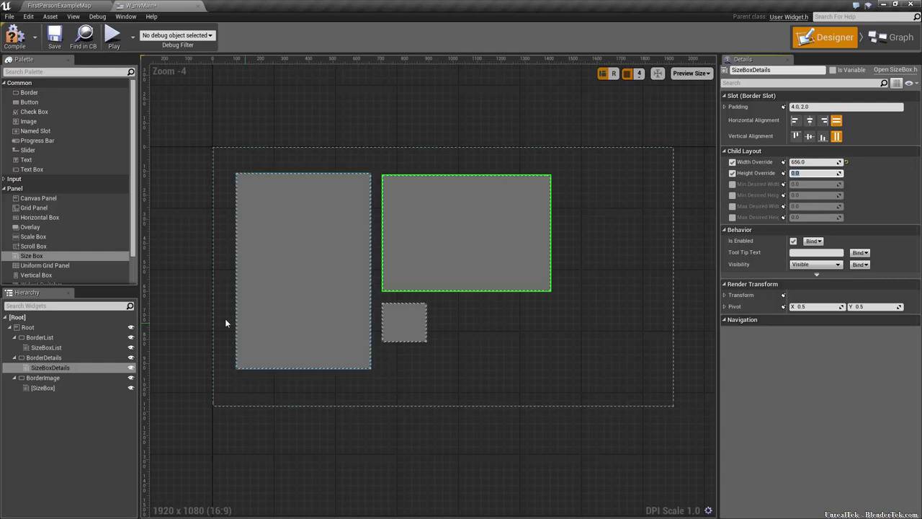
{"action": "left_click", "coordinate": [93, 358]}
{"action": "left_click", "coordinate": [92, 369]}
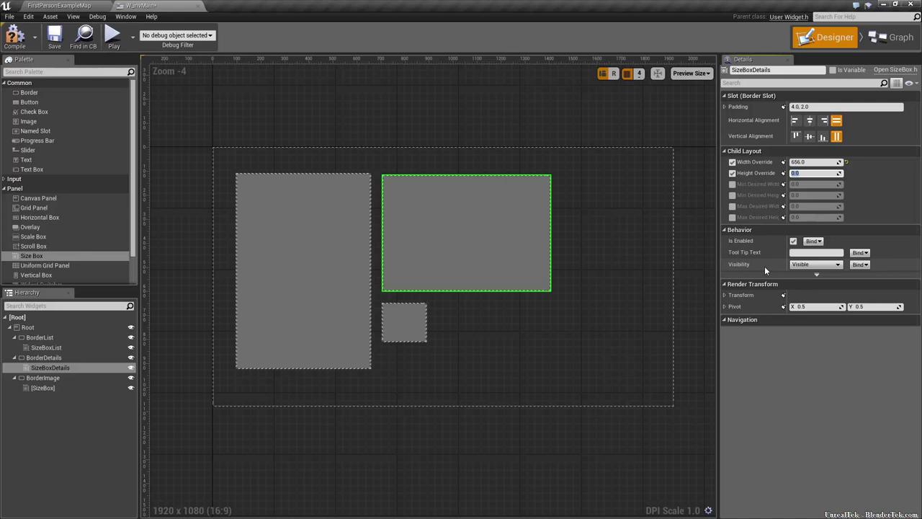
{"action": "type", "text": "456"}
{"action": "key", "text": "Return"}
{"action": "left_click", "coordinate": [57, 357]}
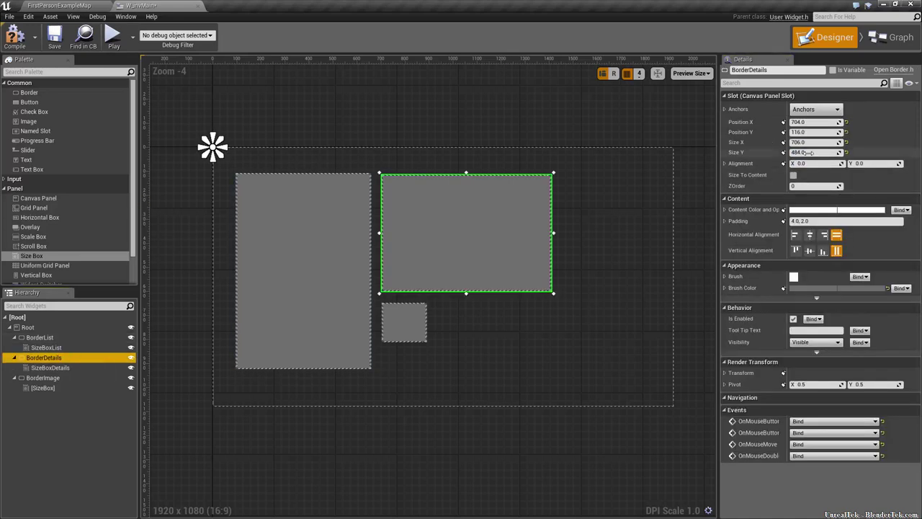
{"action": "left_click", "coordinate": [531, 355]}
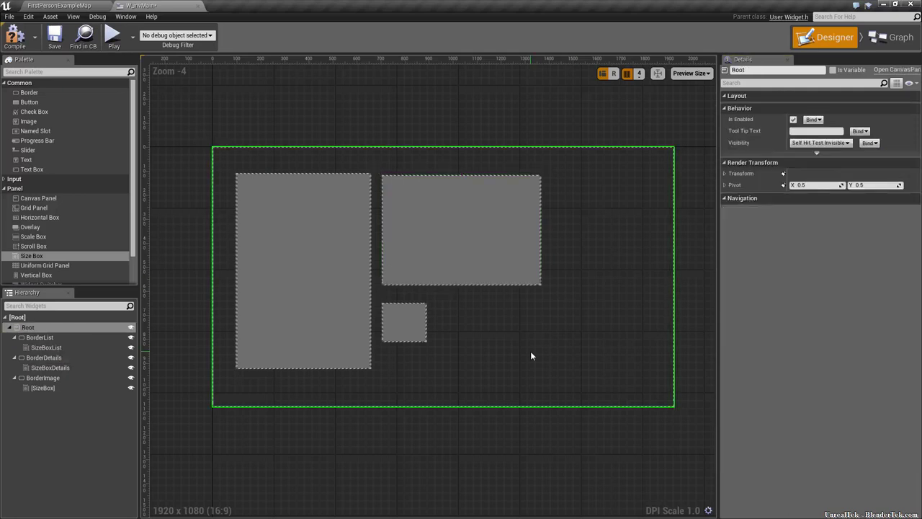
Step: Make BorderImage Size To Content and fix its size box at 128 by 128
{"action": "left_click", "coordinate": [61, 376]}
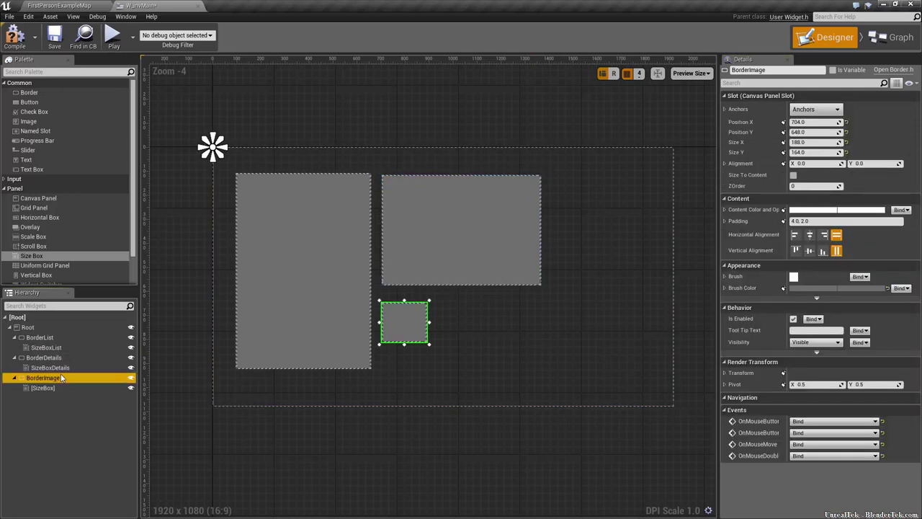
{"action": "left_click", "coordinate": [795, 175]}
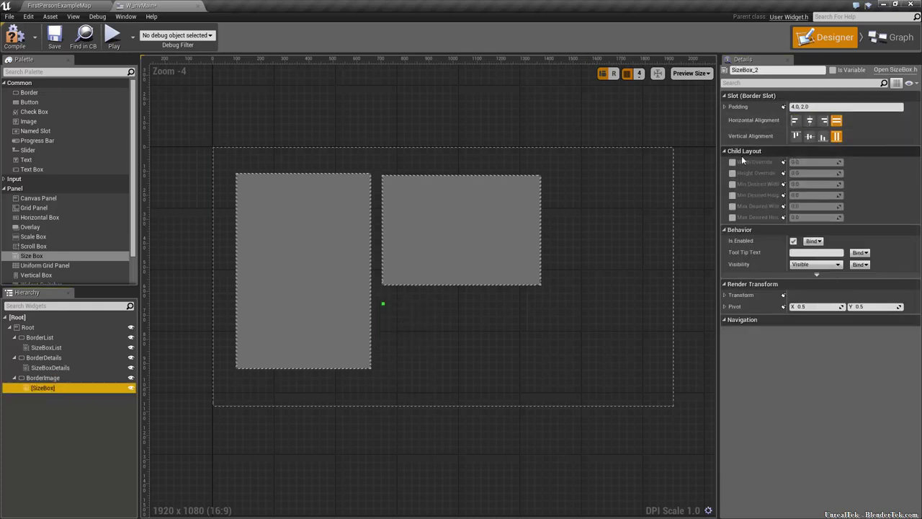
{"action": "left_click", "coordinate": [732, 162]}
{"action": "left_click", "coordinate": [732, 173]}
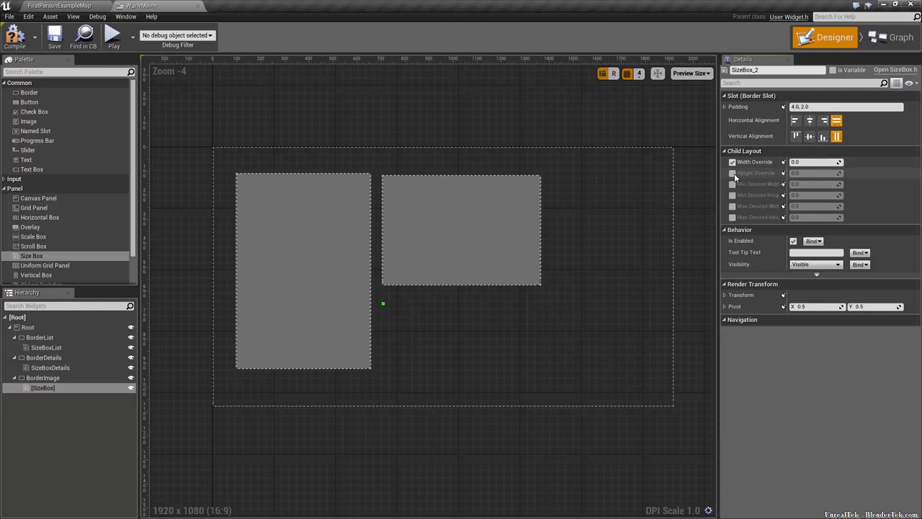
{"action": "type", "text": "128"}
{"action": "key", "text": "Tab"}
{"action": "type", "text": "128"}
{"action": "key", "text": "Return"}
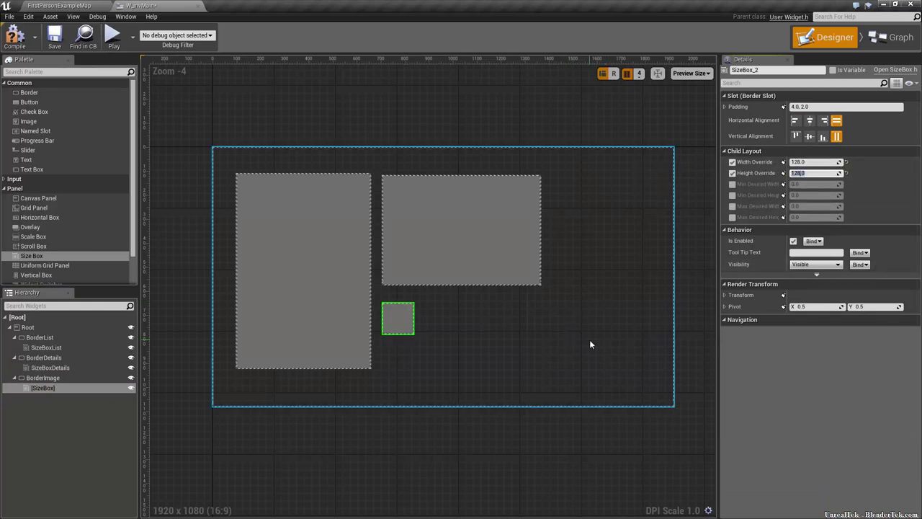
Step: Zoom out to see the whole layout and name BorderImage's size box SizeBoxImage
{"action": "left_click", "coordinate": [576, 338]}
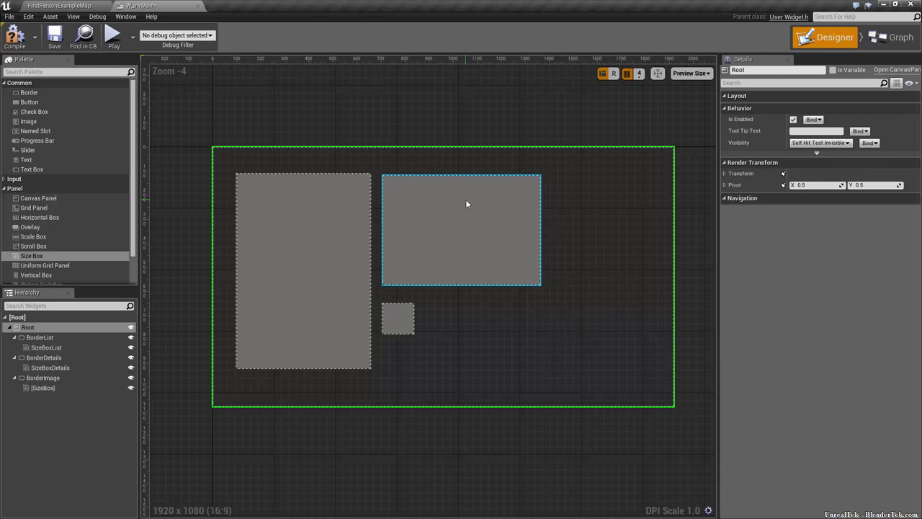
{"action": "scroll", "coordinate": [449, 349], "scroll_direction": "up", "scroll_amount": 4}
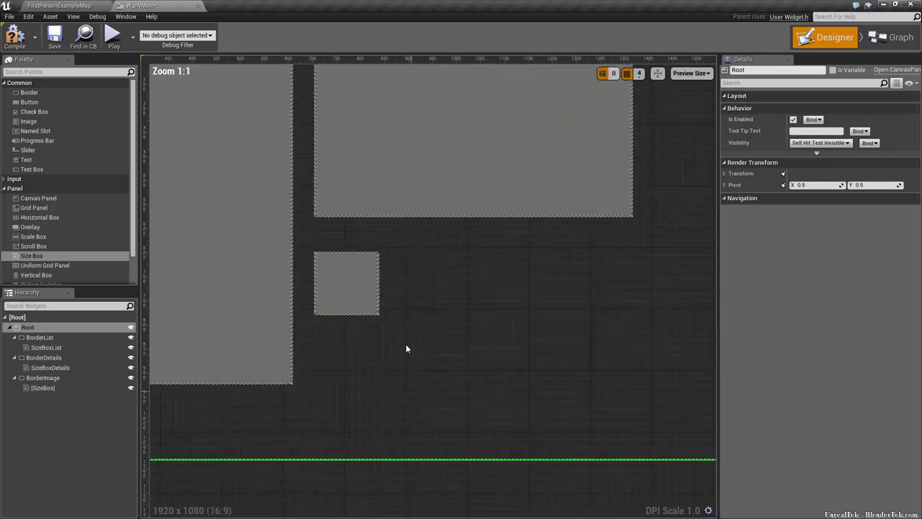
{"action": "scroll", "coordinate": [346, 310], "scroll_direction": "up", "scroll_amount": 6}
{"action": "scroll", "coordinate": [303, 278], "scroll_direction": "up", "scroll_amount": 1}
{"action": "scroll", "coordinate": [389, 281], "scroll_direction": "down", "scroll_amount": 1}
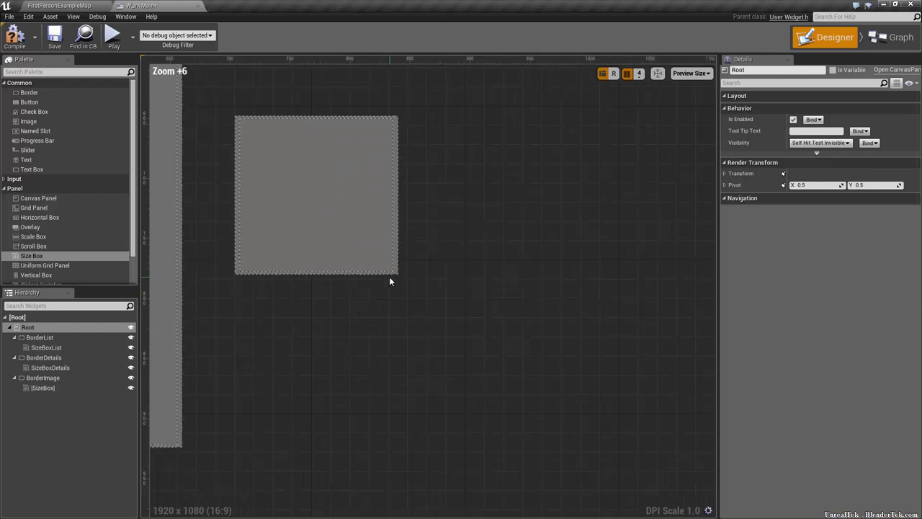
{"action": "scroll", "coordinate": [389, 281], "scroll_direction": "down", "scroll_amount": 7}
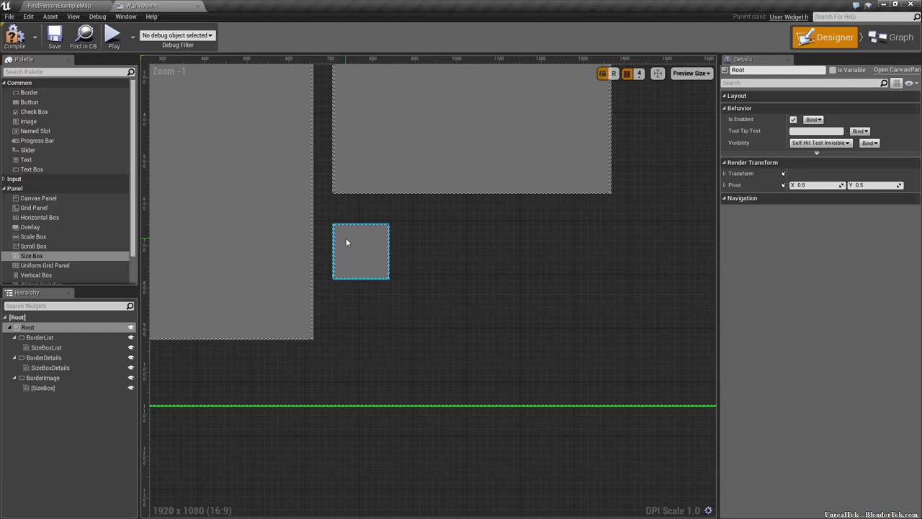
{"action": "scroll", "coordinate": [346, 242], "scroll_direction": "down", "scroll_amount": 7}
{"action": "right_click_drag", "start_coordinate": [385, 266], "coordinate": [469, 330]}
{"action": "scroll", "coordinate": [445, 302], "scroll_direction": "up", "scroll_amount": 4}
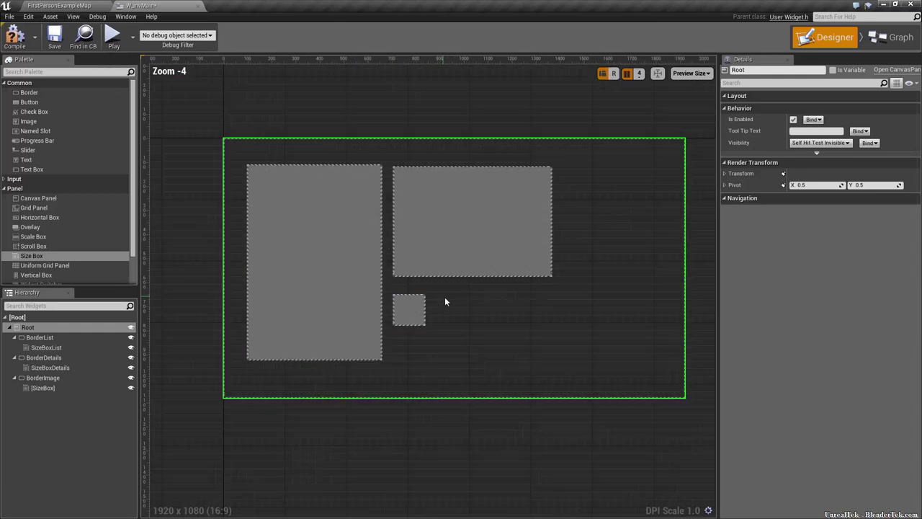
{"action": "scroll", "coordinate": [513, 343], "scroll_direction": "up", "scroll_amount": 2}
{"action": "scroll", "coordinate": [579, 382], "scroll_direction": "down", "scroll_amount": 1}
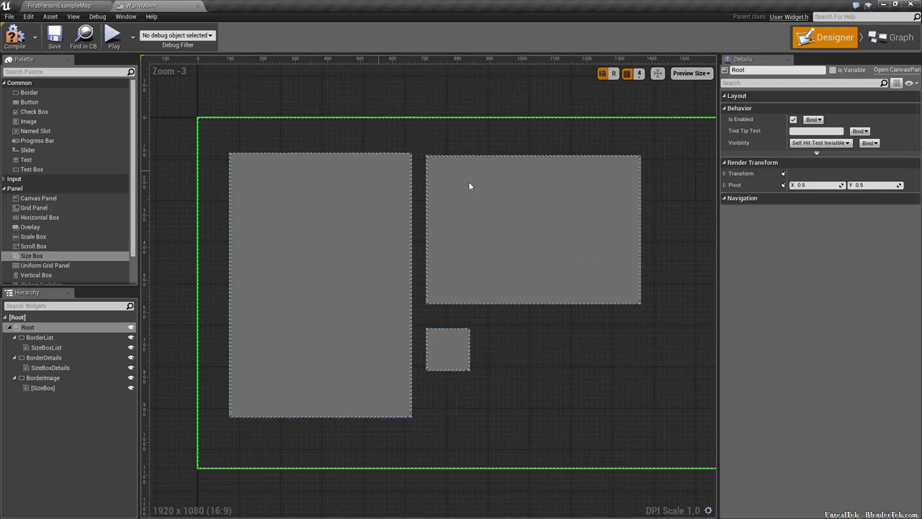
{"action": "left_click", "coordinate": [93, 389]}
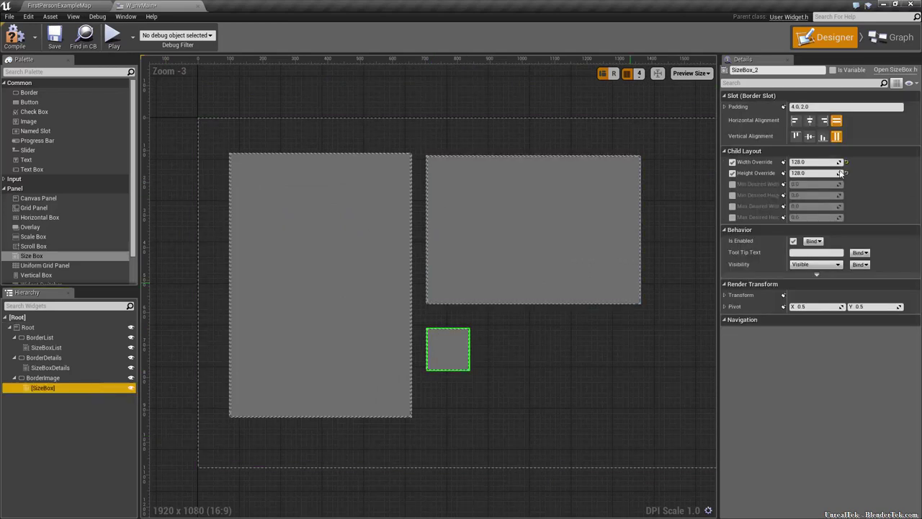
{"action": "type", "text": "SizeBoxImag"}
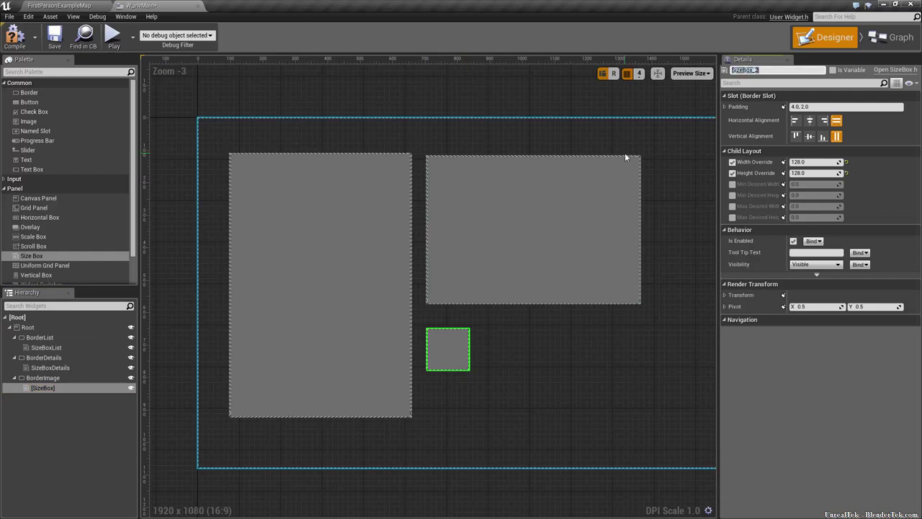
{"action": "type", "text": "e"}
{"action": "key", "text": "Return"}
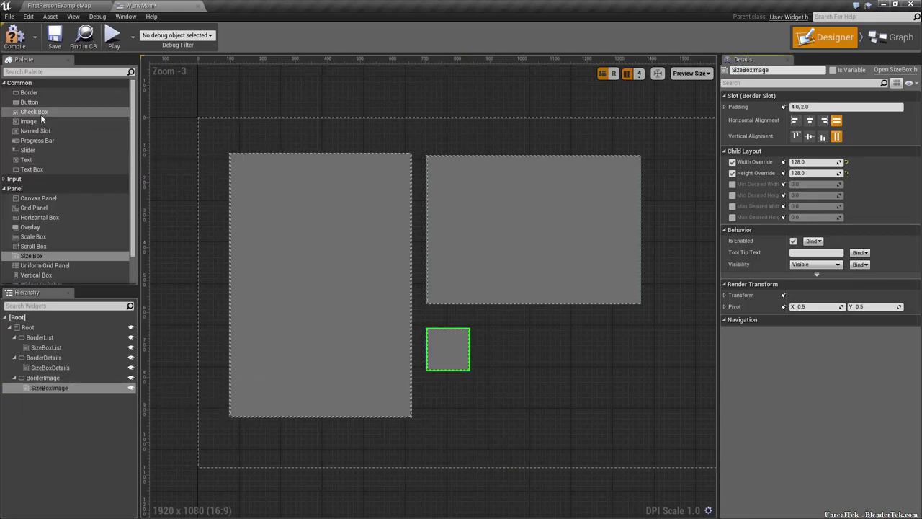
Step: Drop an Image into SizeBoxImage and set its brush to FirstPersonCrosshair
{"action": "left_click_drag", "start_coordinate": [40, 121], "coordinate": [56, 387]}
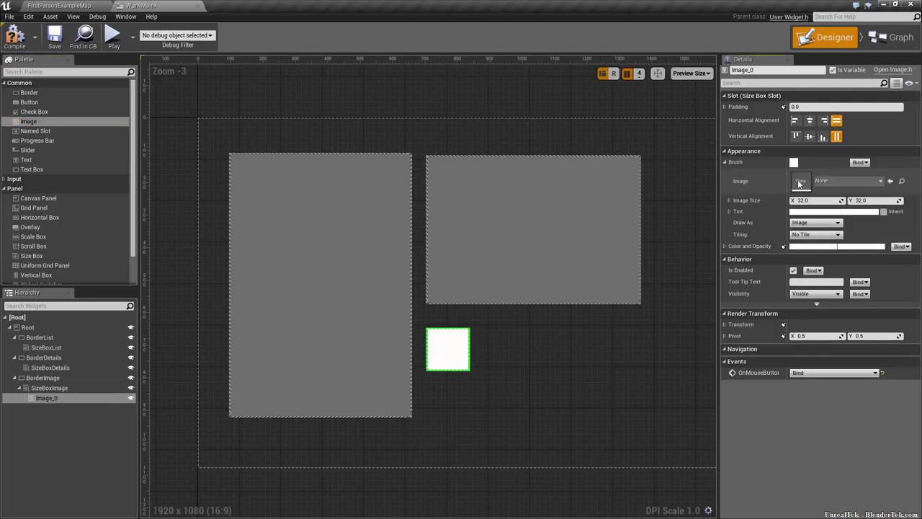
{"action": "left_click", "coordinate": [848, 181]}
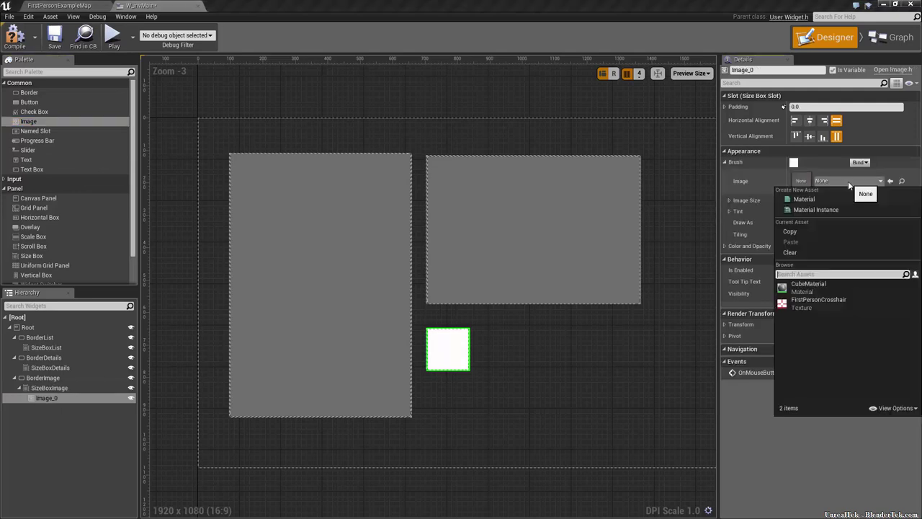
{"action": "left_click", "coordinate": [831, 303]}
{"action": "left_click", "coordinate": [725, 161]}
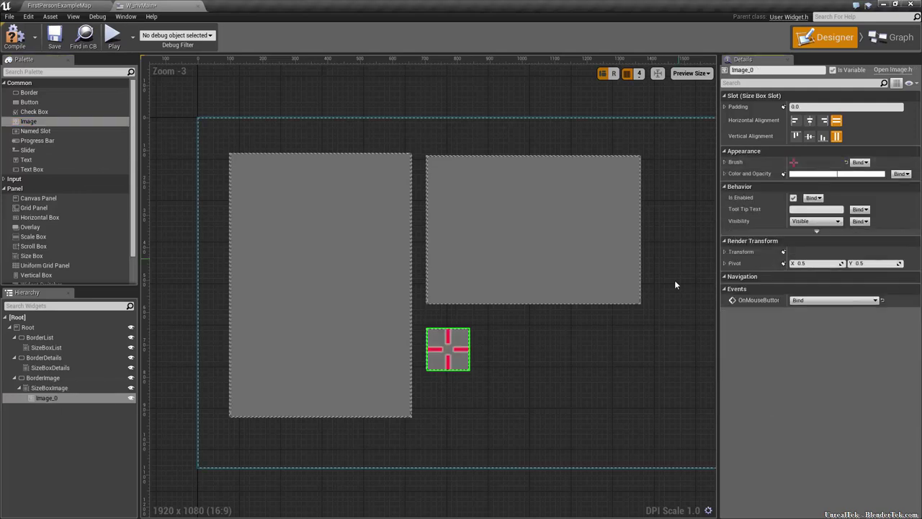
Step: Collapse SizeBoxImage in the hierarchy and select the root canvas panel
{"action": "left_click", "coordinate": [17, 389]}
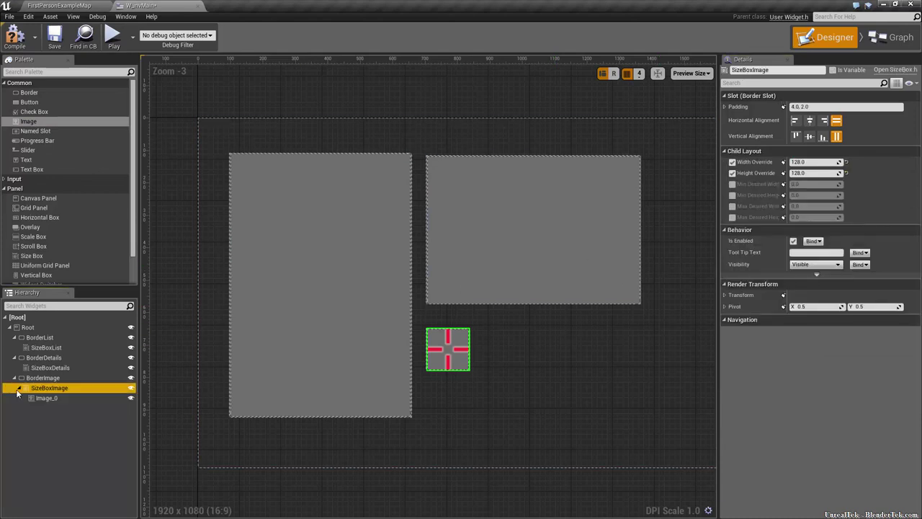
{"action": "left_click", "coordinate": [18, 389]}
{"action": "left_click", "coordinate": [80, 338]}
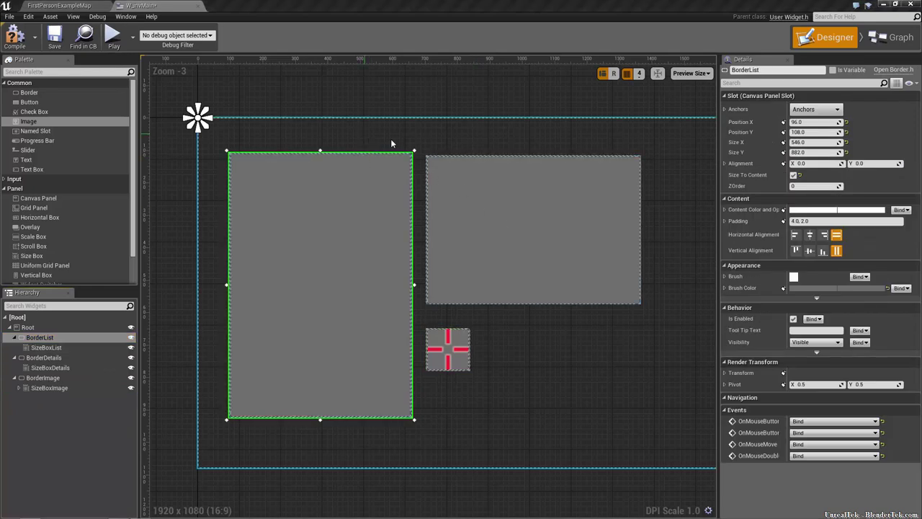
{"action": "left_click", "coordinate": [326, 128]}
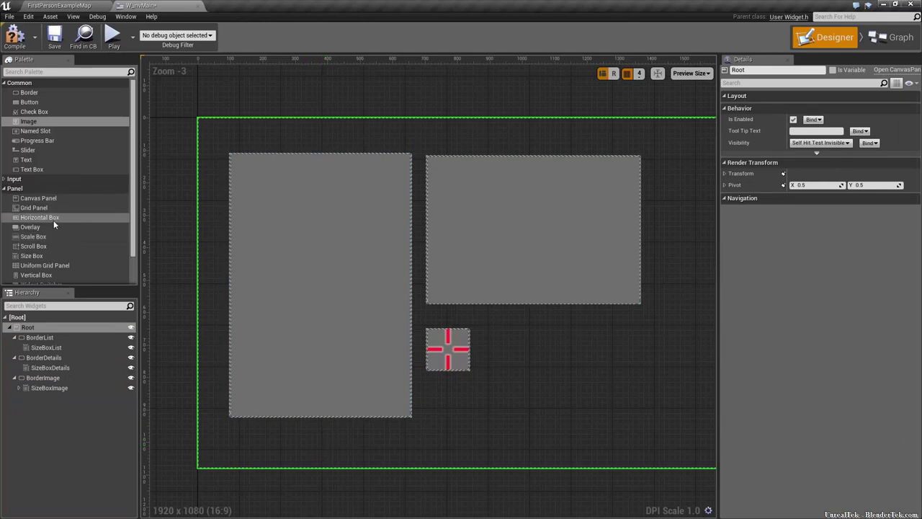
{"action": "scroll", "coordinate": [57, 224], "scroll_direction": "down", "scroll_amount": 2}
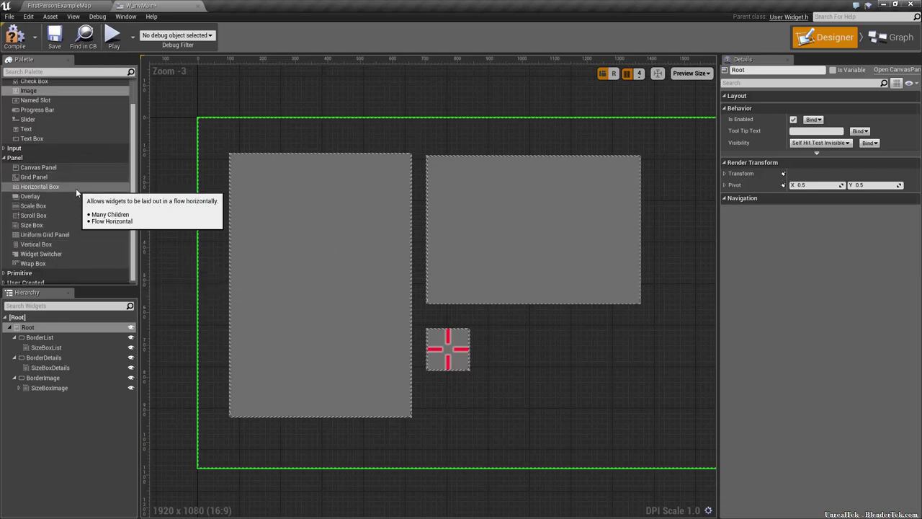
Step: Add a Vertical Box inside SizeBoxList
{"action": "mouse_move", "coordinate": [42, 246]}
{"action": "left_mouse_down"}
{"action": "mouse_move", "coordinate": [57, 351]}
{"action": "mouse_move", "coordinate": [36, 347]}
{"action": "left_mouse_up"}
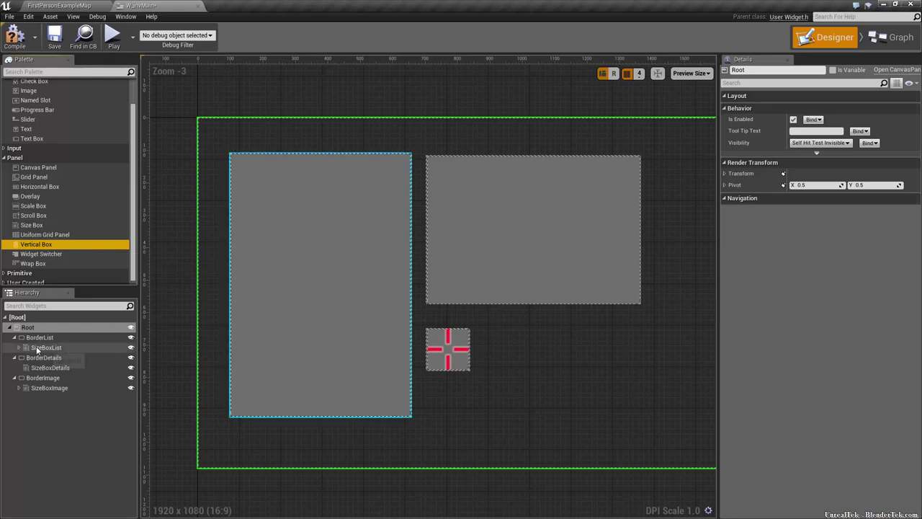
{"action": "left_click", "coordinate": [30, 340]}
{"action": "left_click", "coordinate": [19, 348]}
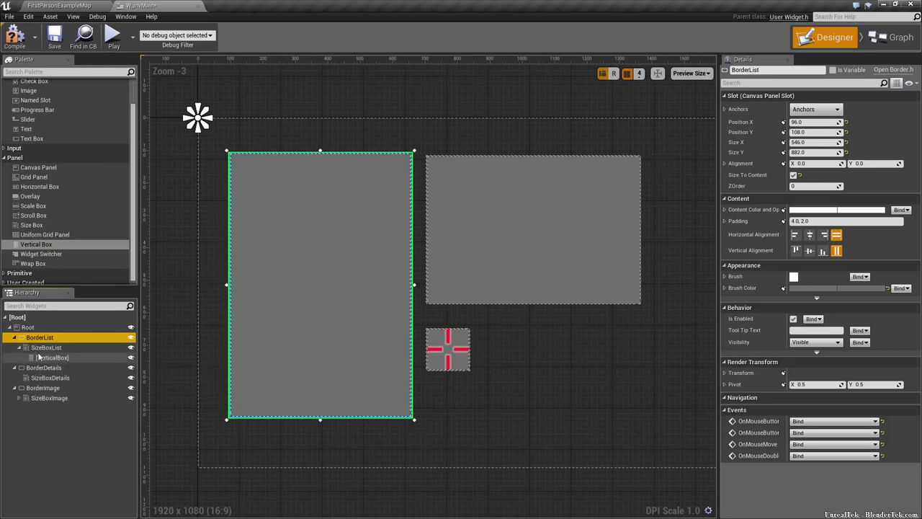
{"action": "left_click", "coordinate": [50, 359]}
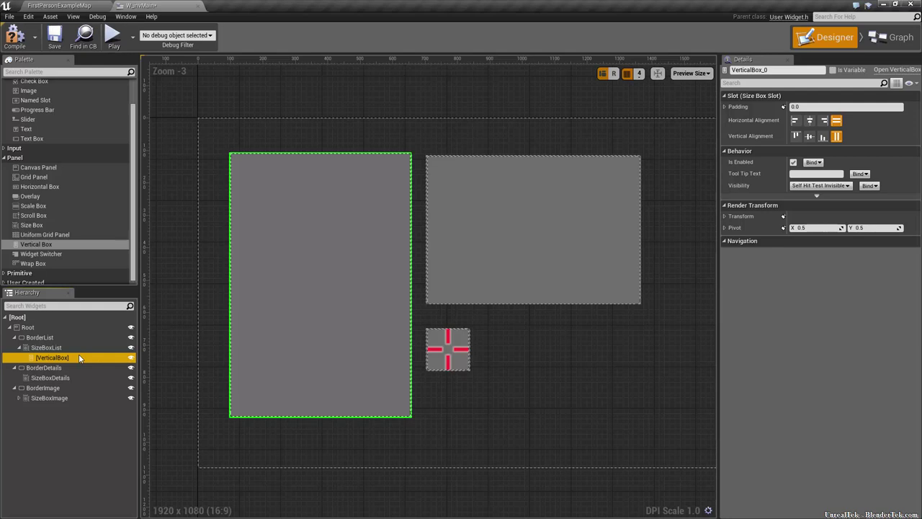
Step: Add a Text Block to the vertical box, centred horizontally, reading 'Inventory'
{"action": "left_click", "coordinate": [29, 129]}
{"action": "left_click_drag", "start_coordinate": [38, 164], "coordinate": [55, 360]}
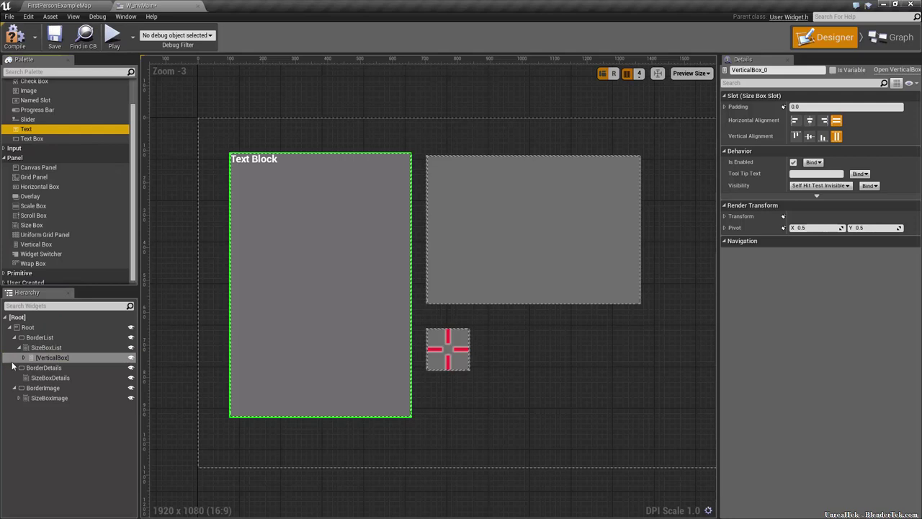
{"action": "left_click", "coordinate": [24, 357]}
{"action": "left_click", "coordinate": [56, 366]}
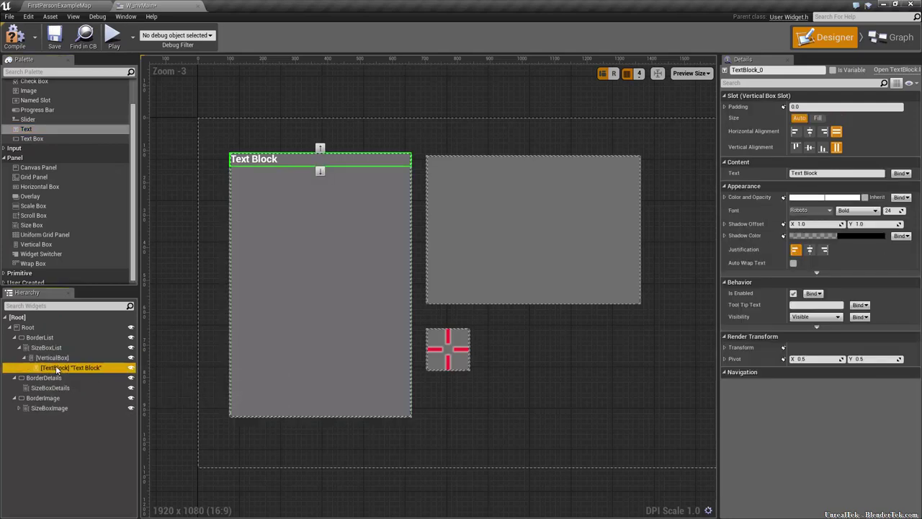
{"action": "left_click", "coordinate": [812, 132]}
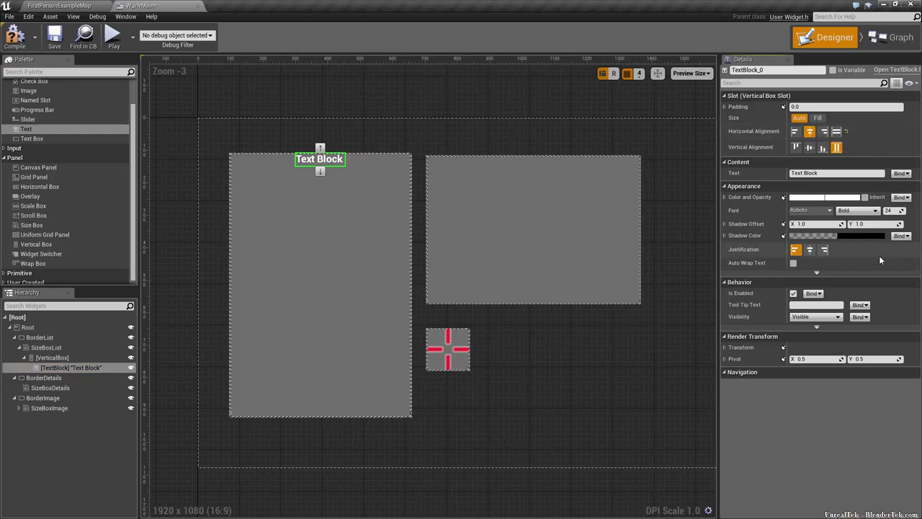
{"action": "left_click", "coordinate": [847, 174]}
{"action": "type", "text": "Inventory"}
{"action": "key", "text": "Return"}
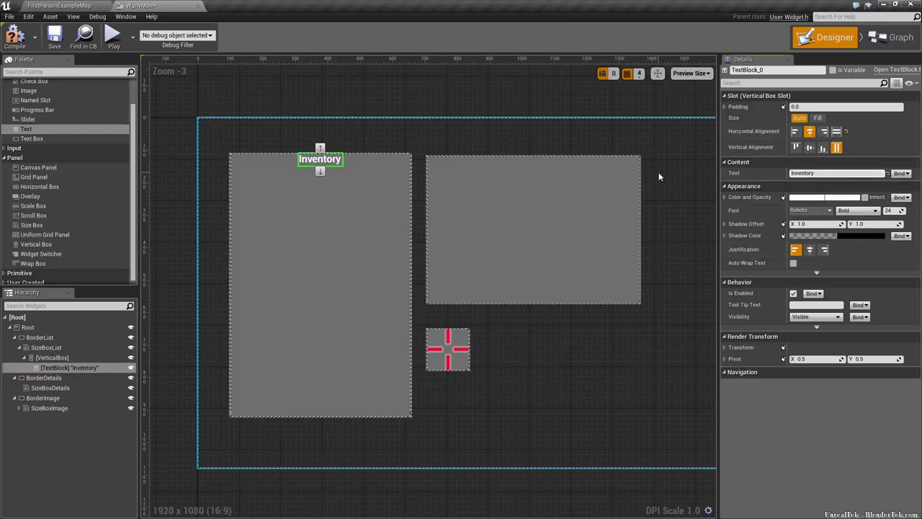
{"action": "left_click", "coordinate": [35, 136]}
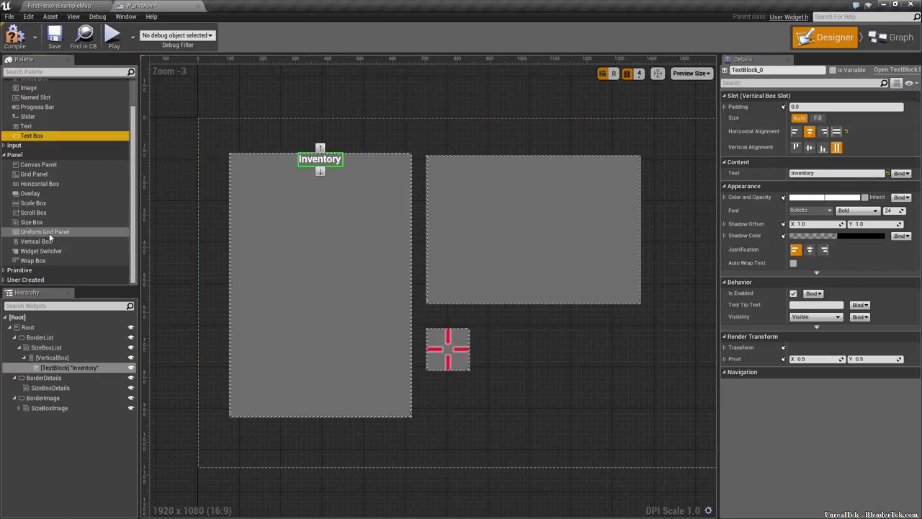
Step: Add a Spacer with Size Y 10 from the Primitive category beneath the Inventory title
{"action": "left_click", "coordinate": [6, 274]}
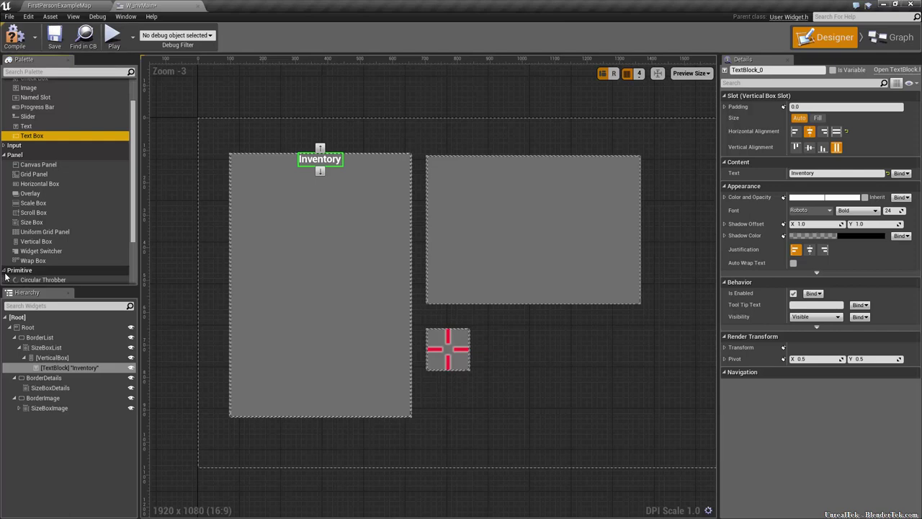
{"action": "left_click_drag", "start_coordinate": [35, 258], "coordinate": [57, 379]}
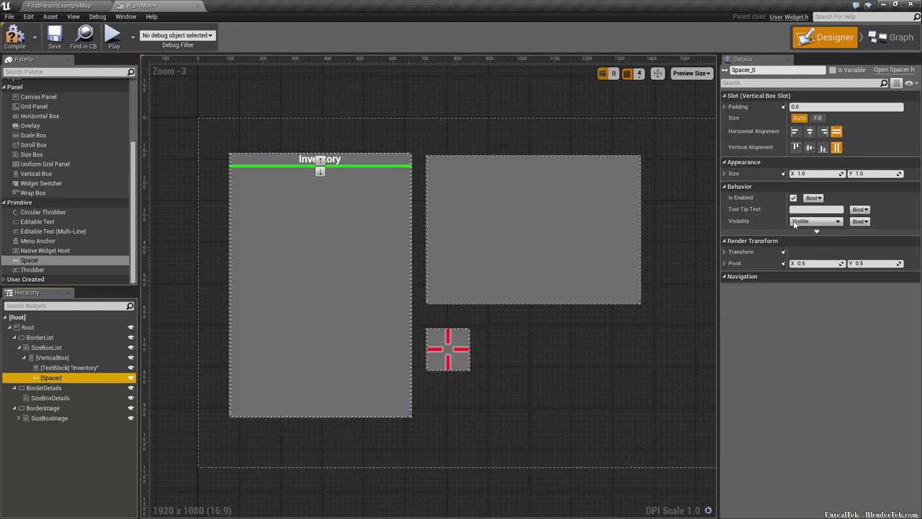
{"action": "left_click", "coordinate": [861, 174]}
{"action": "type", "text": "10"}
{"action": "key", "text": "Return"}
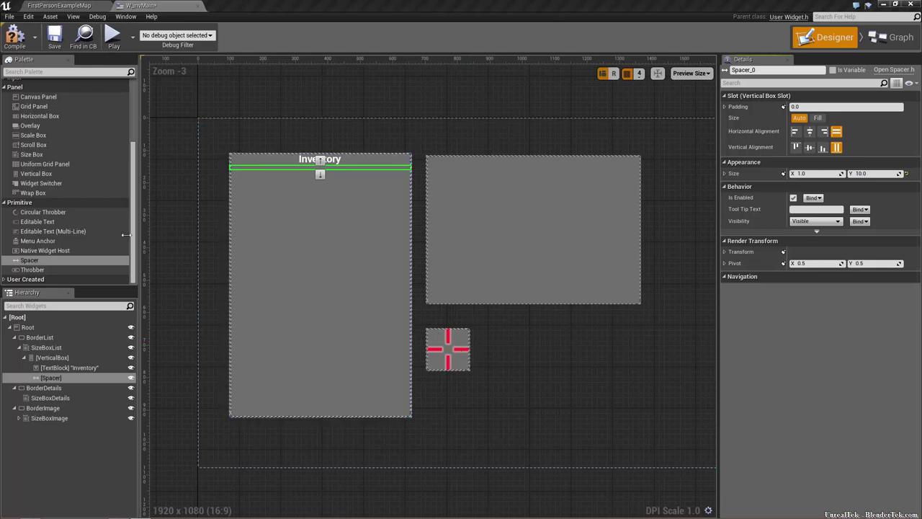
{"action": "mouse_move", "coordinate": [40, 116]}
{"action": "left_mouse_down"}
{"action": "mouse_move", "coordinate": [75, 371]}
{"action": "mouse_move", "coordinate": [55, 360]}
{"action": "left_mouse_up"}
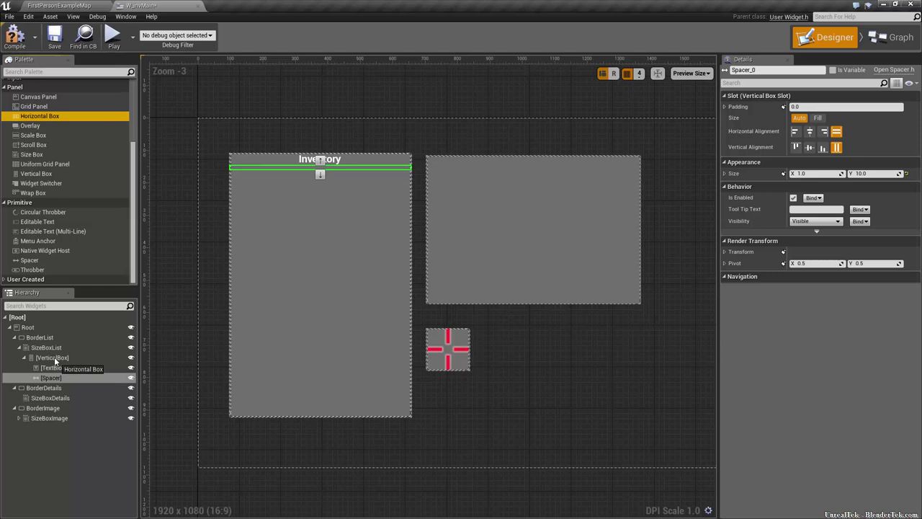
Step: Place a Horizontal Box below the spacer, leaving its slot size on Auto
{"action": "left_click_drag", "start_coordinate": [54, 357], "coordinate": [50, 391]}
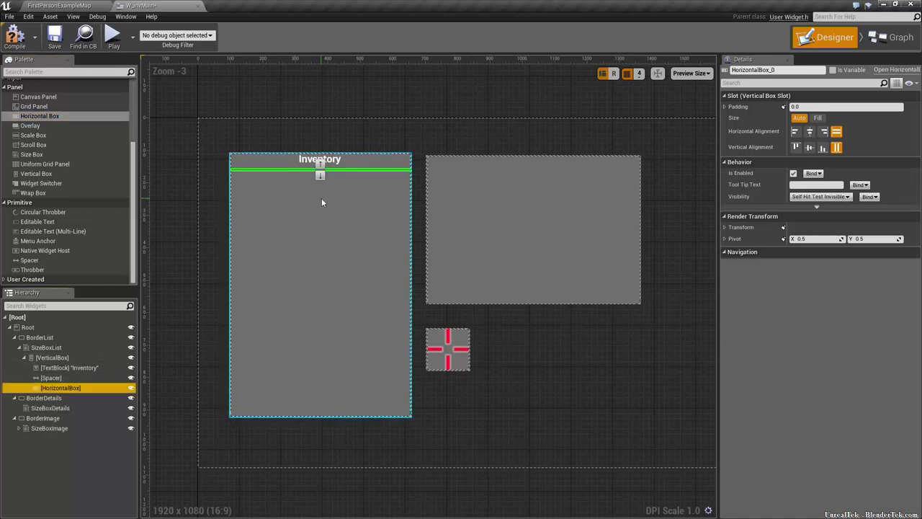
{"action": "left_click", "coordinate": [817, 117]}
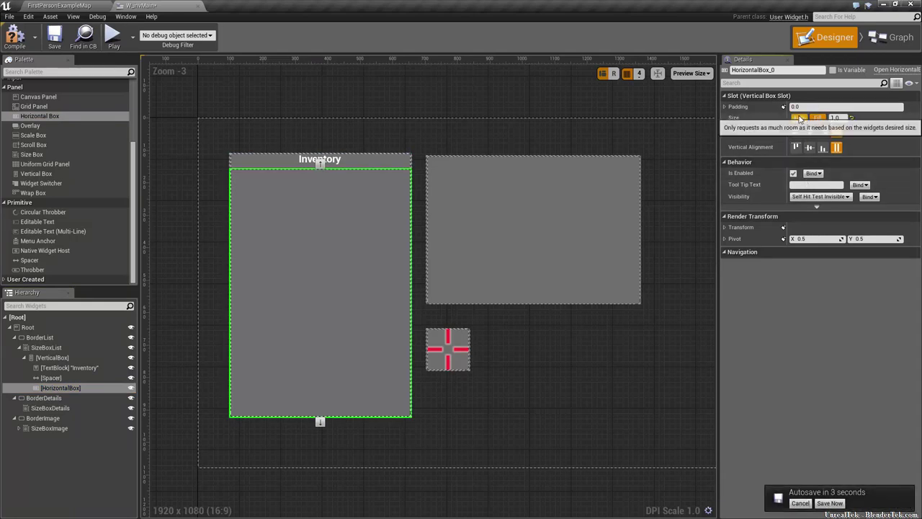
{"action": "left_click", "coordinate": [799, 117]}
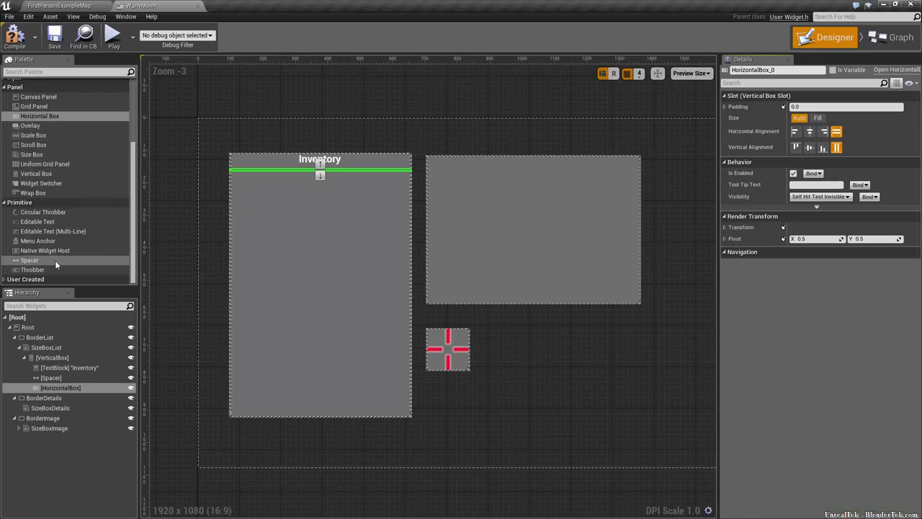
Step: Add a Spacer inside the horizontal box and set its Size X to 5
{"action": "left_click_drag", "start_coordinate": [55, 260], "coordinate": [76, 390]}
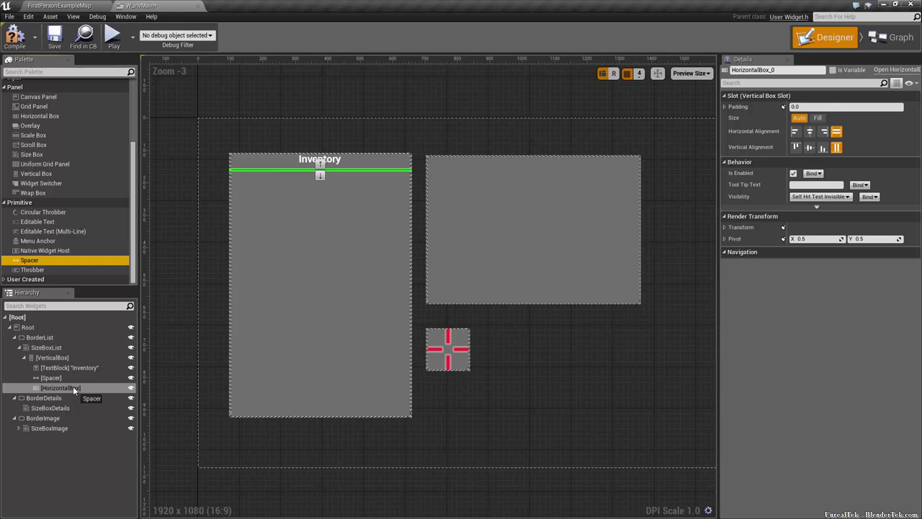
{"action": "left_click_drag", "start_coordinate": [72, 387], "coordinate": [72, 388]}
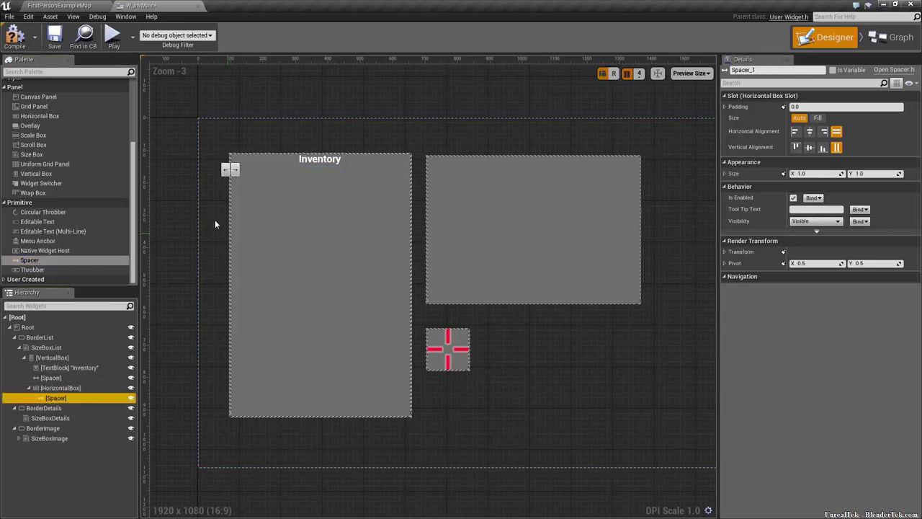
{"action": "scroll", "coordinate": [227, 157], "scroll_direction": "up", "scroll_amount": 13}
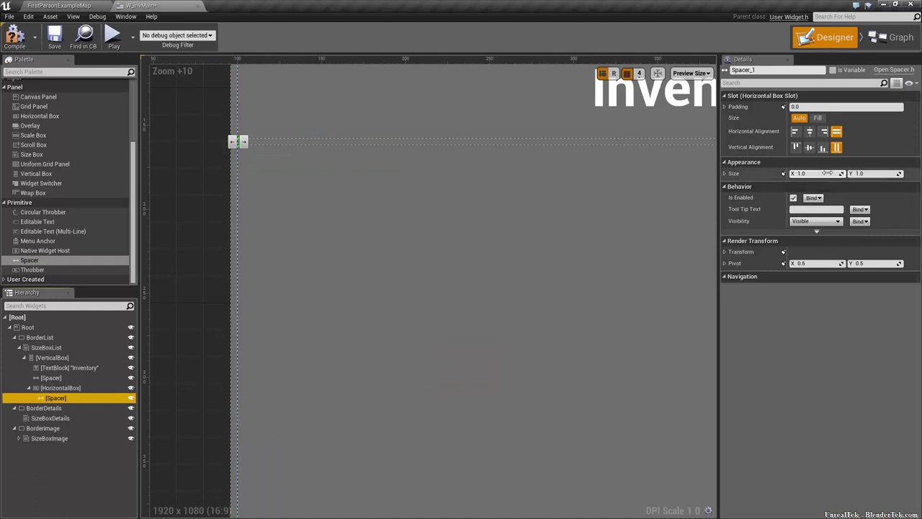
{"action": "left_click", "coordinate": [810, 174]}
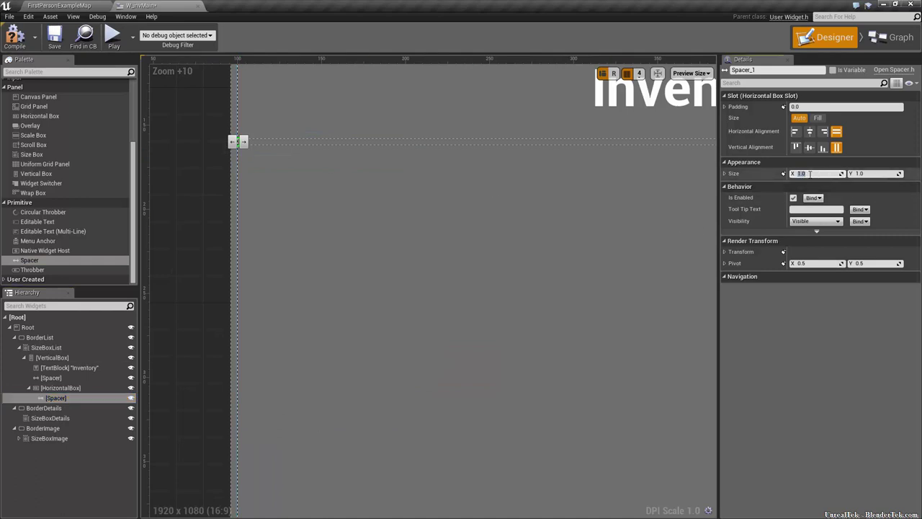
{"action": "type", "text": "10"}
{"action": "key", "text": "Return"}
{"action": "type", "text": "5"}
{"action": "key", "text": "Return"}
{"action": "left_click", "coordinate": [185, 195]}
{"action": "scroll", "coordinate": [185, 195], "scroll_direction": "down", "scroll_amount": 9}
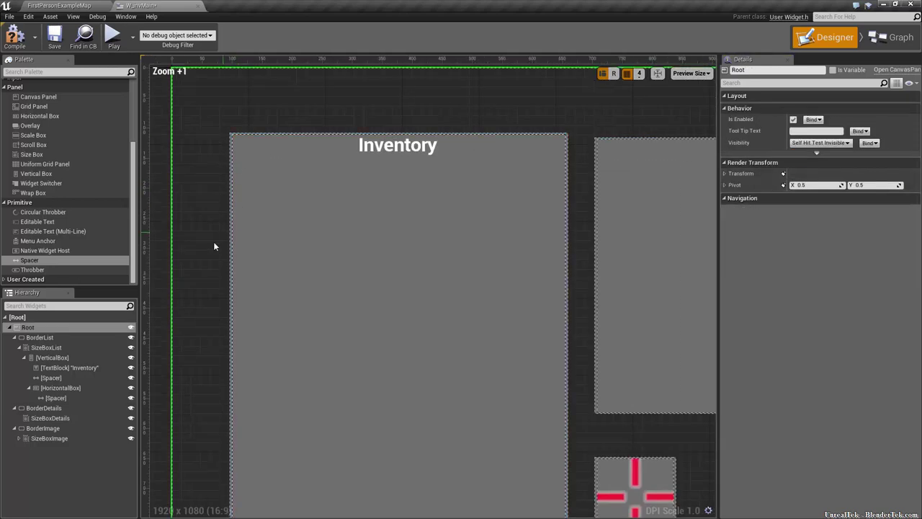
{"action": "left_click", "coordinate": [58, 398]}
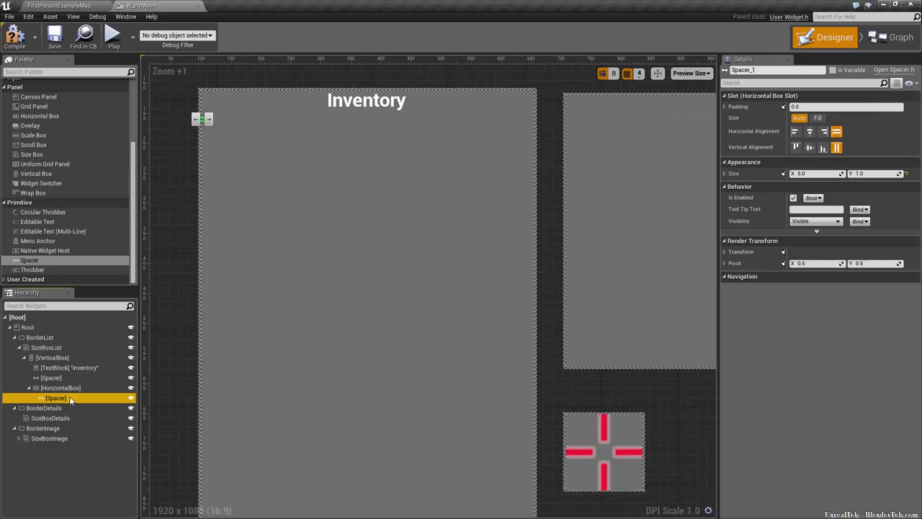
{"action": "scroll", "coordinate": [65, 136], "scroll_direction": "up", "scroll_amount": 3}
{"action": "scroll", "coordinate": [58, 115], "scroll_direction": "up", "scroll_amount": 2}
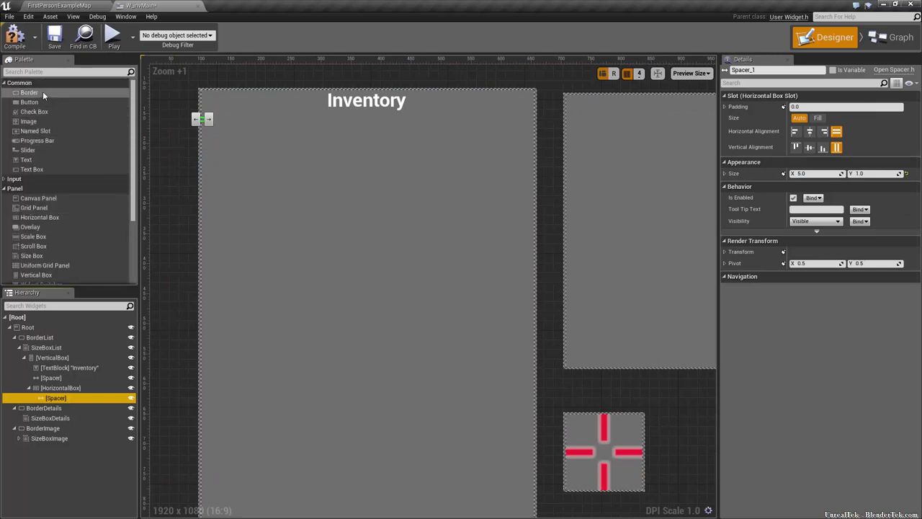
Step: Add a Border after the spacer and set its brush colour to hex 060606FF
{"action": "left_click_drag", "start_coordinate": [42, 92], "coordinate": [56, 443]}
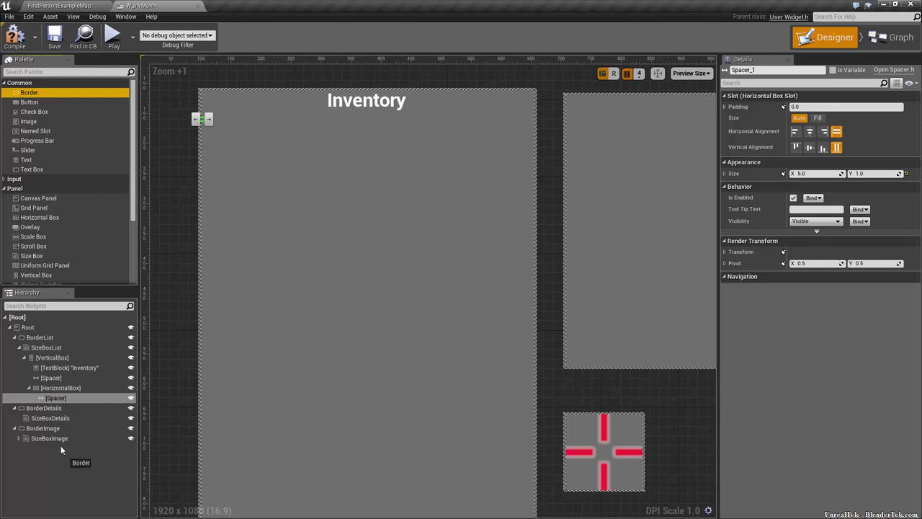
{"action": "mouse_move", "coordinate": [60, 446]}
{"action": "left_mouse_down"}
{"action": "mouse_move", "coordinate": [69, 388]}
{"action": "mouse_move", "coordinate": [70, 412]}
{"action": "left_mouse_up"}
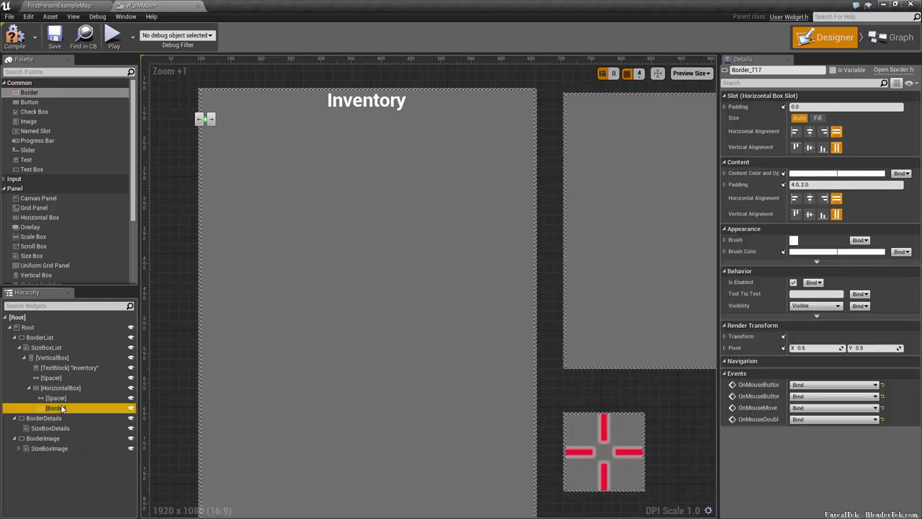
{"action": "left_click", "coordinate": [806, 252]}
{"action": "left_click", "coordinate": [828, 447]}
{"action": "type", "text": "080808ff"}
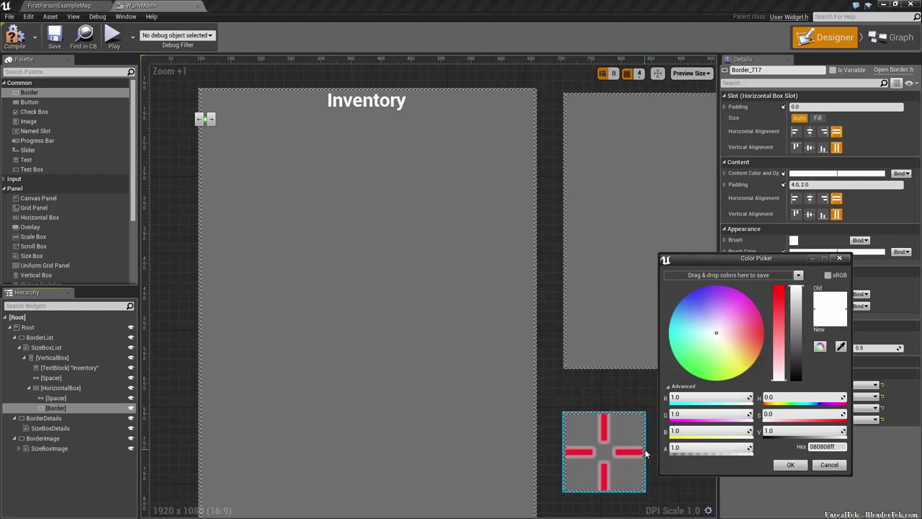
{"action": "key", "text": "Return"}
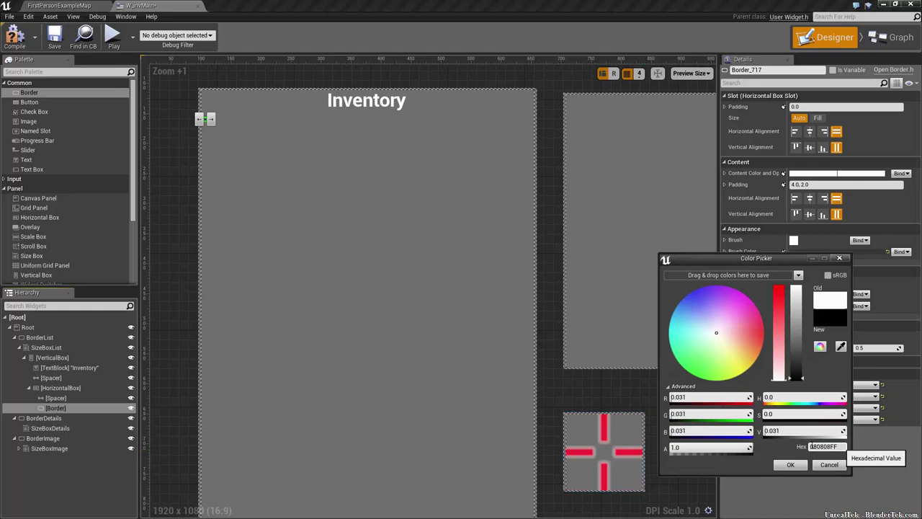
{"action": "type", "text": "0606"}
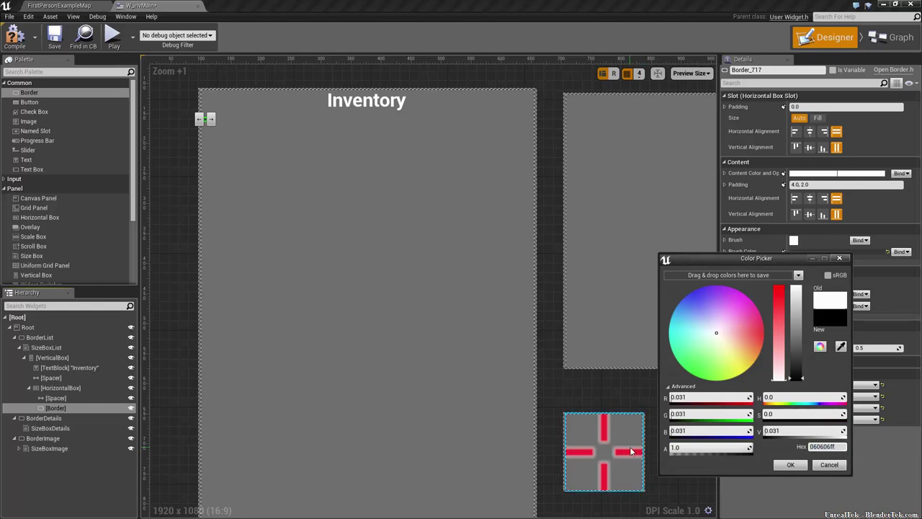
{"action": "left_click", "coordinate": [790, 465]}
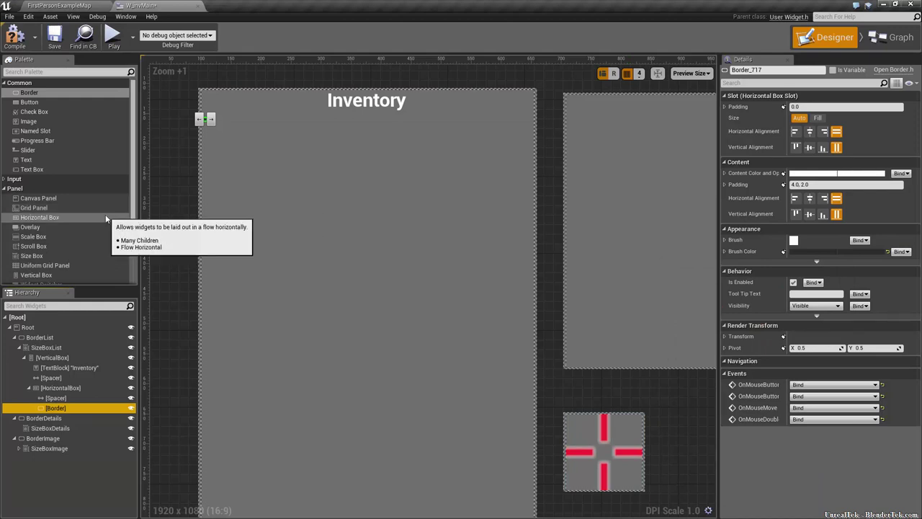
{"action": "scroll", "coordinate": [100, 218], "scroll_direction": "down", "scroll_amount": 3}
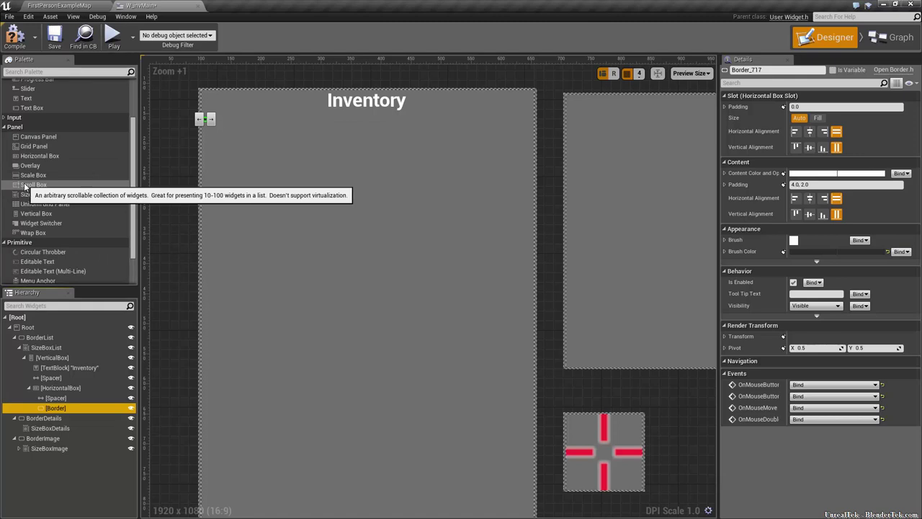
Step: Add a Scroll Box to the horizontal box, named ScrollBoxInventoryList, marked Is Variable
{"action": "left_click", "coordinate": [26, 186]}
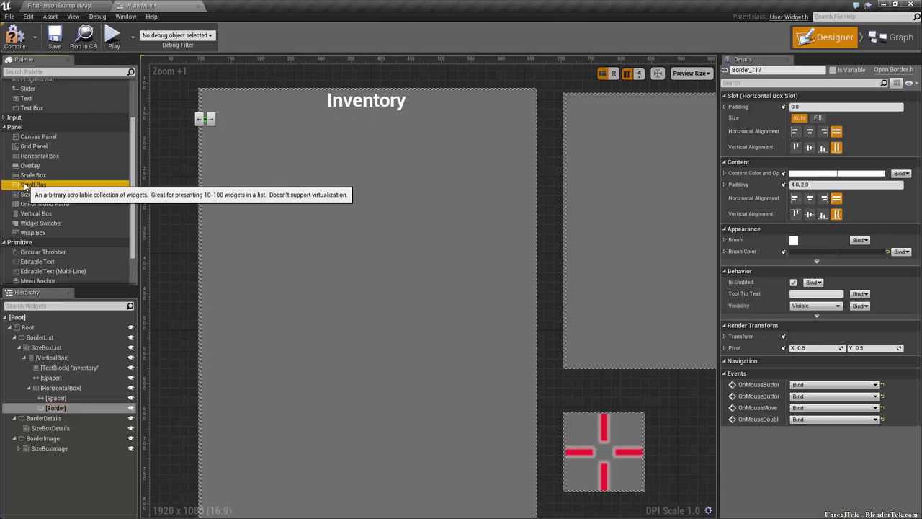
{"action": "left_click_drag", "start_coordinate": [25, 186], "coordinate": [59, 393]}
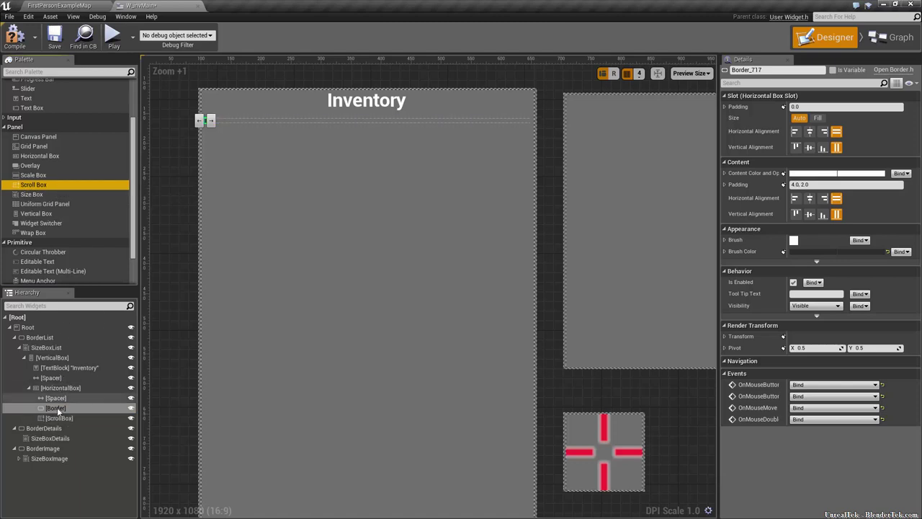
{"action": "left_click", "coordinate": [59, 418]}
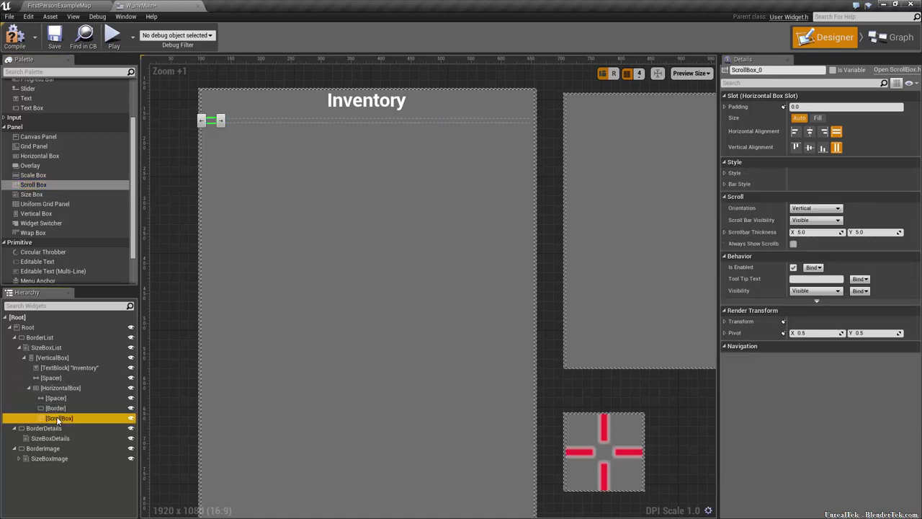
{"action": "left_click", "coordinate": [774, 69]}
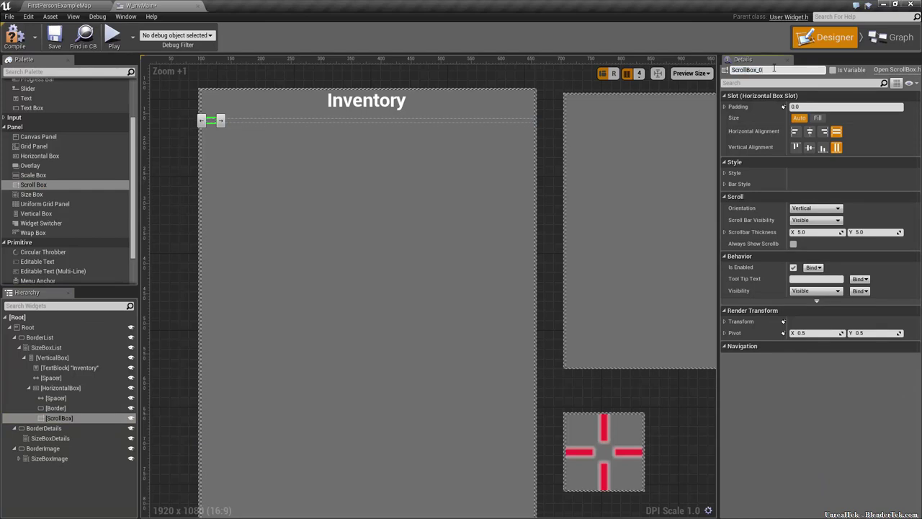
{"action": "type", "text": "Invento"}
{"action": "key", "text": "Return"}
{"action": "left_click", "coordinate": [833, 70]}
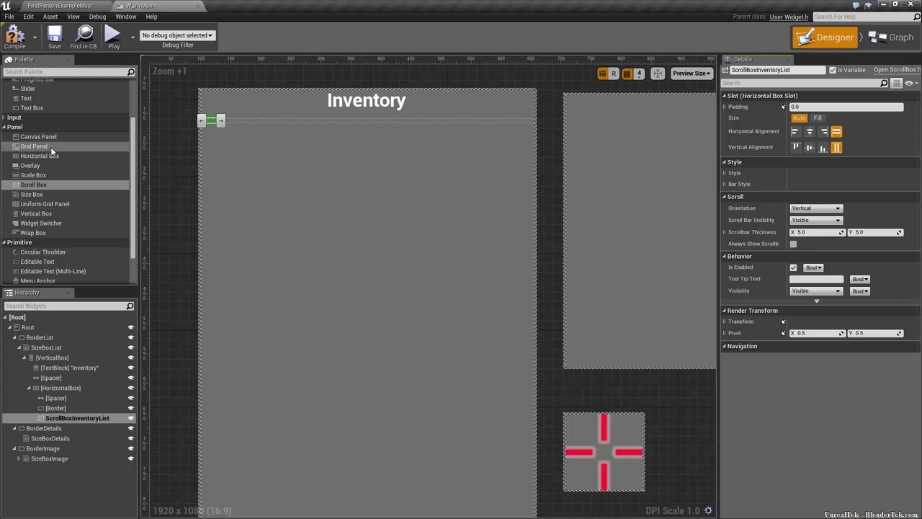
Step: Add a Spacer after the scroll box with Size X 5
{"action": "scroll", "coordinate": [65, 172], "scroll_direction": "down", "scroll_amount": 2}
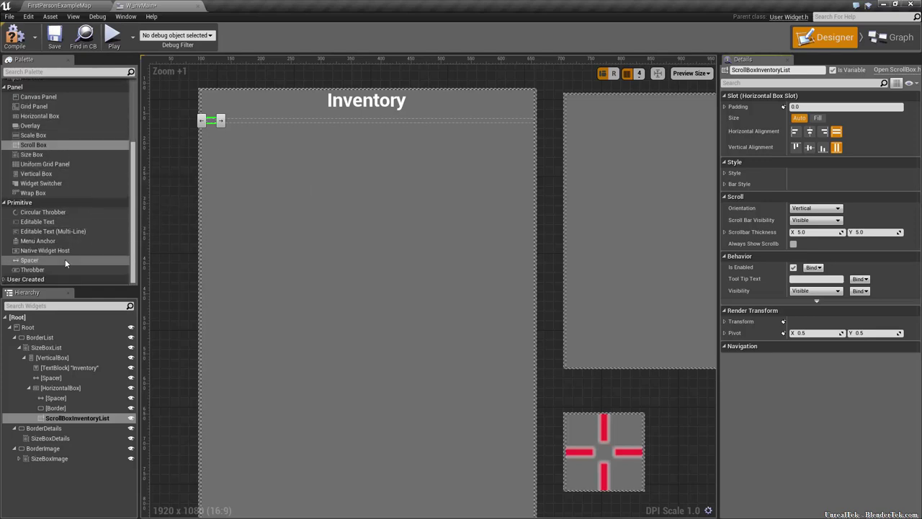
{"action": "mouse_move", "coordinate": [45, 258]}
{"action": "left_mouse_down"}
{"action": "mouse_move", "coordinate": [82, 394]}
{"action": "mouse_move", "coordinate": [58, 429]}
{"action": "left_mouse_up"}
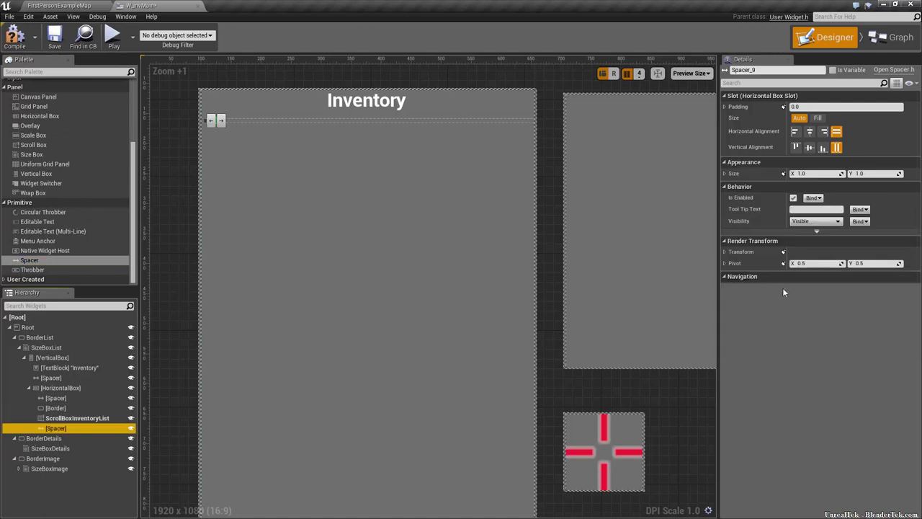
{"action": "left_click", "coordinate": [808, 175]}
{"action": "type", "text": "5"}
{"action": "key", "text": "Return"}
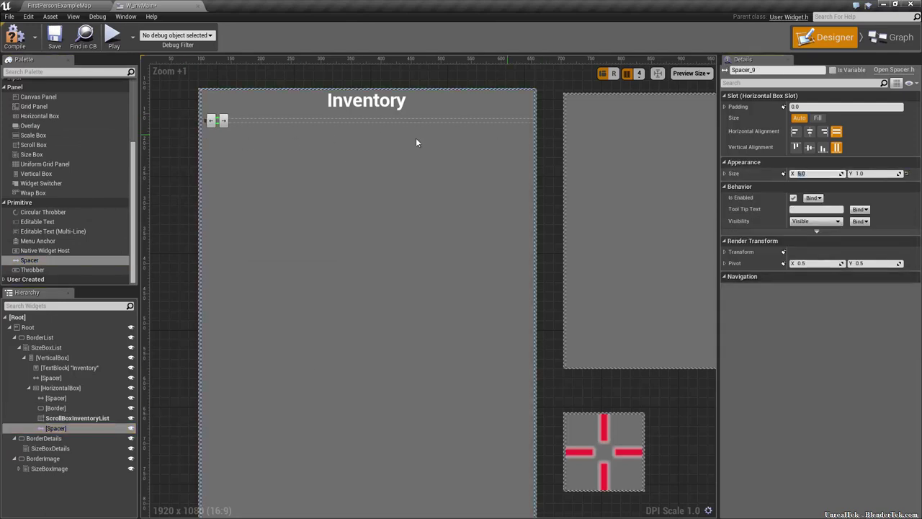
Step: Set slot size to Fill for the Border, HorizontalBox and ScrollBoxInventoryList
{"action": "left_click", "coordinate": [78, 417]}
{"action": "left_click", "coordinate": [55, 408]}
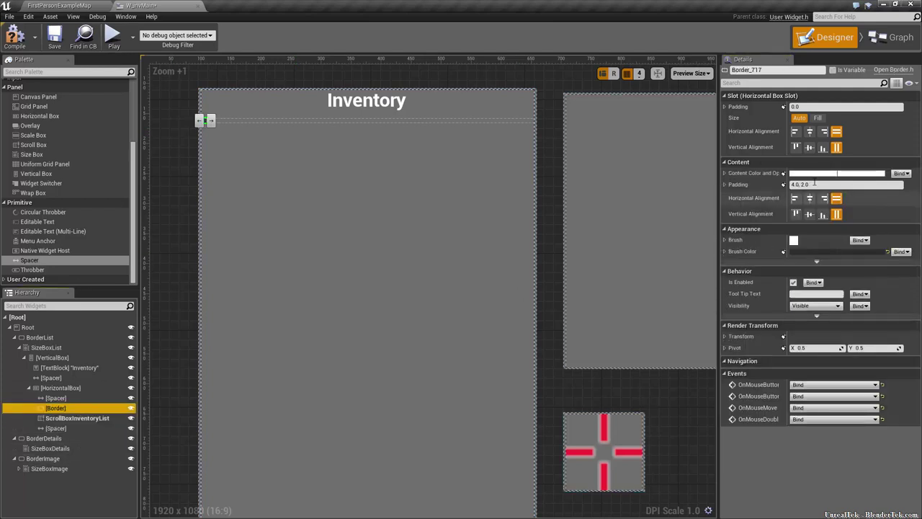
{"action": "left_click", "coordinate": [818, 118]}
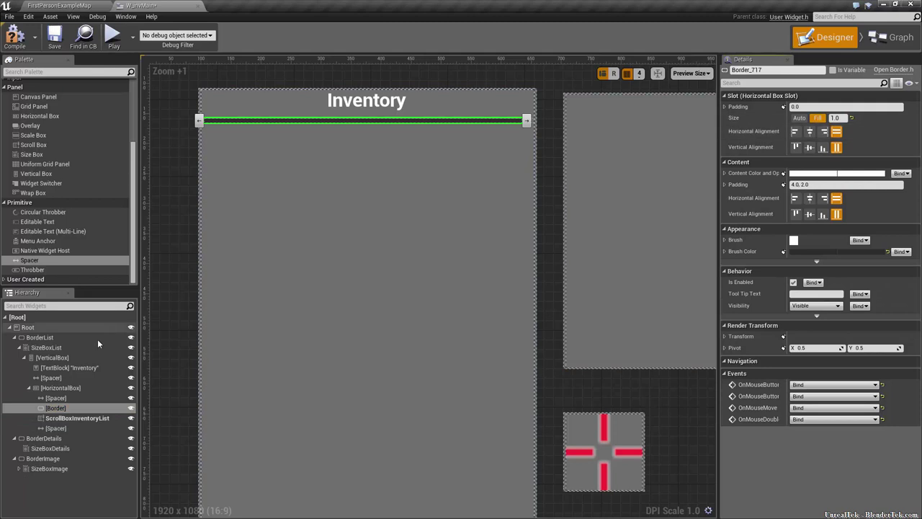
{"action": "left_click", "coordinate": [73, 388]}
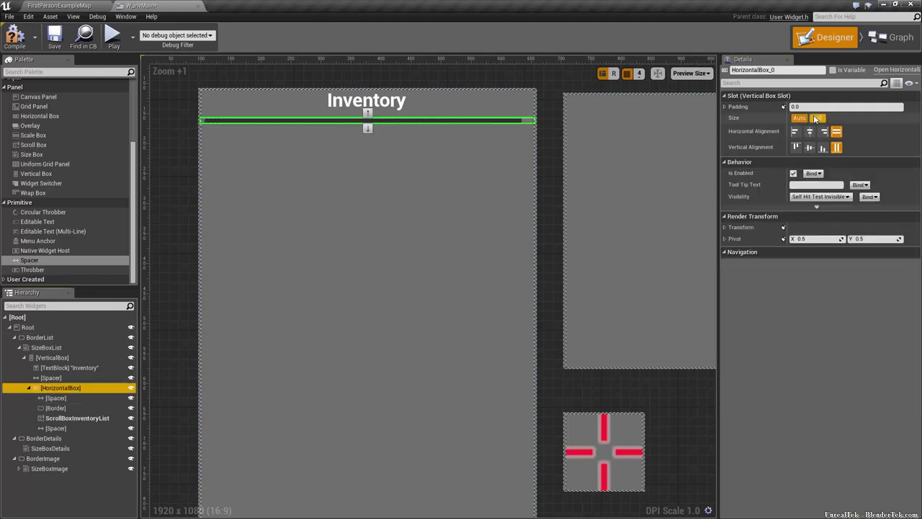
{"action": "left_click", "coordinate": [816, 118]}
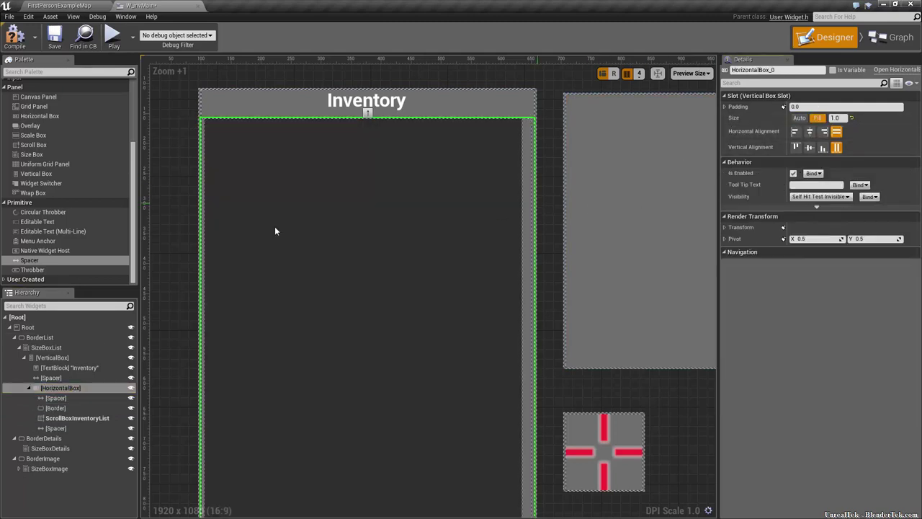
{"action": "left_click", "coordinate": [75, 418]}
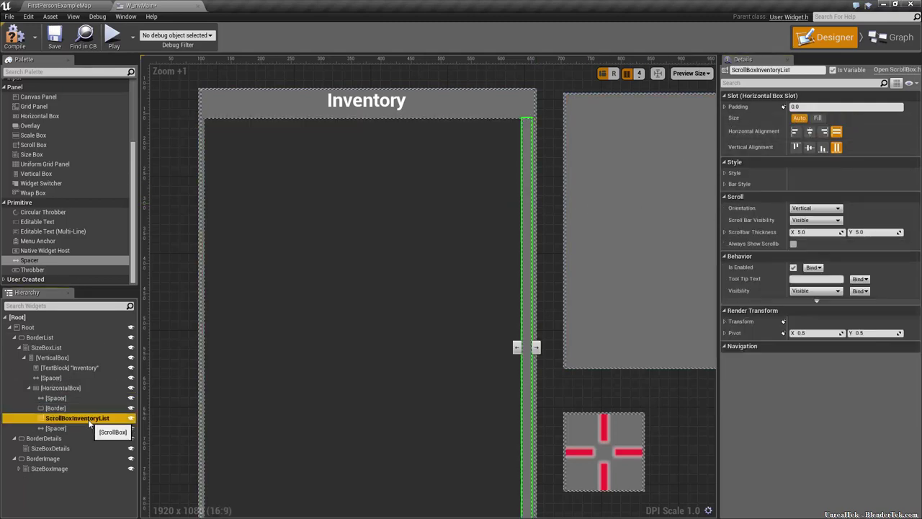
{"action": "left_click", "coordinate": [818, 117]}
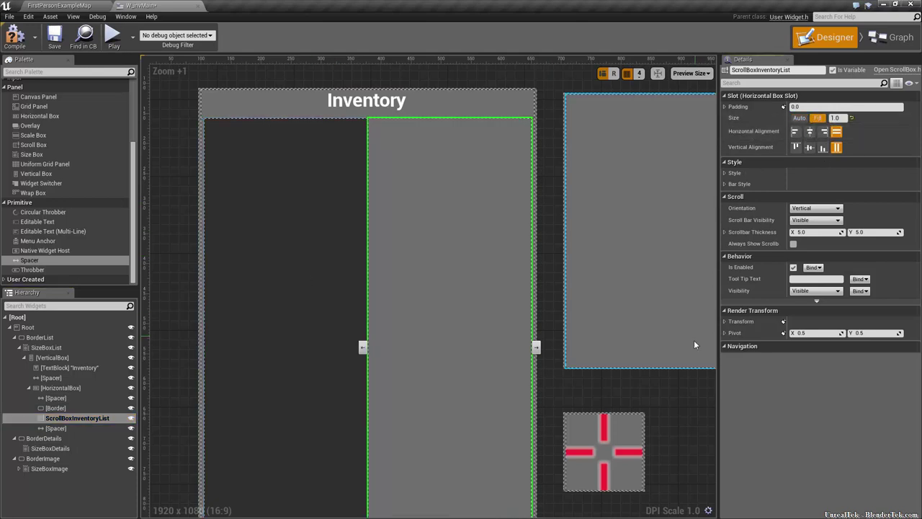
Step: Nest ScrollBoxInventoryList inside the Border, keeping the horizontal box on Fill
{"action": "left_click", "coordinate": [77, 419]}
{"action": "left_click_drag", "start_coordinate": [75, 423], "coordinate": [43, 410]}
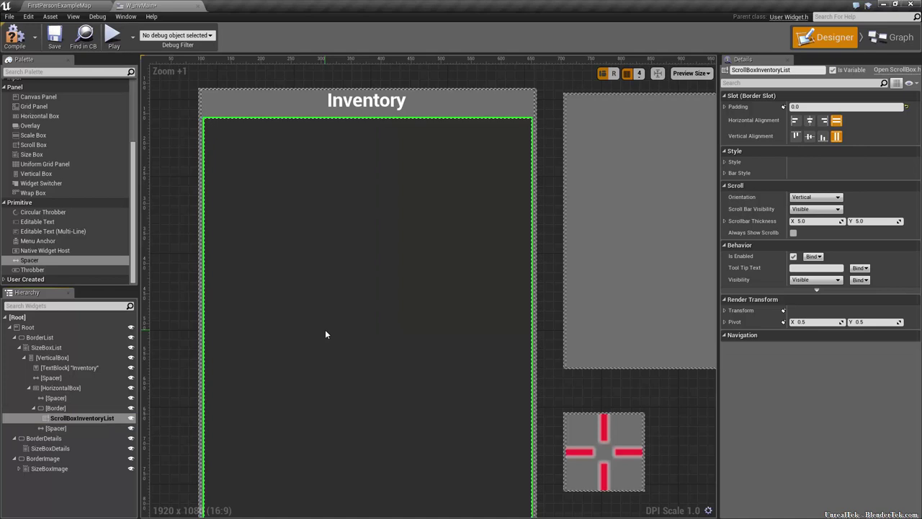
{"action": "left_click", "coordinate": [81, 408]}
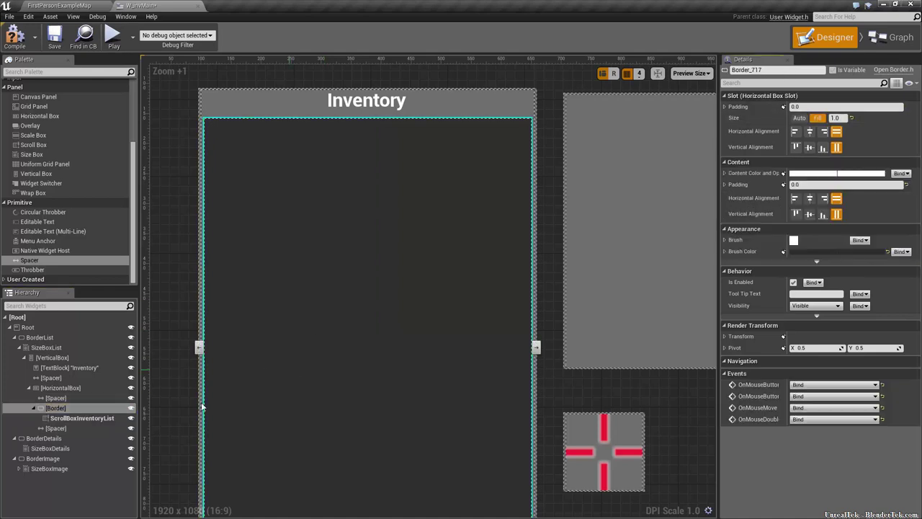
{"action": "left_click", "coordinate": [60, 388]}
{"action": "left_click", "coordinate": [800, 118]}
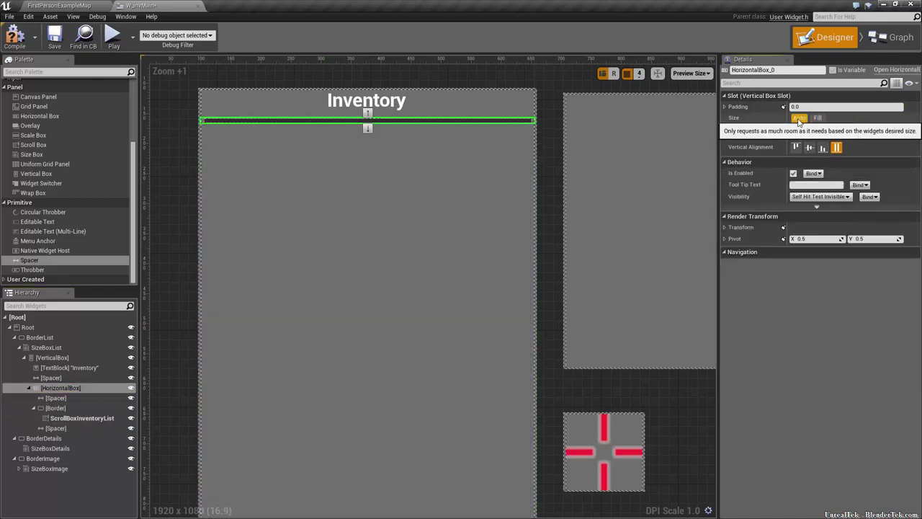
{"action": "left_click", "coordinate": [818, 117]}
{"action": "left_click", "coordinate": [80, 418]}
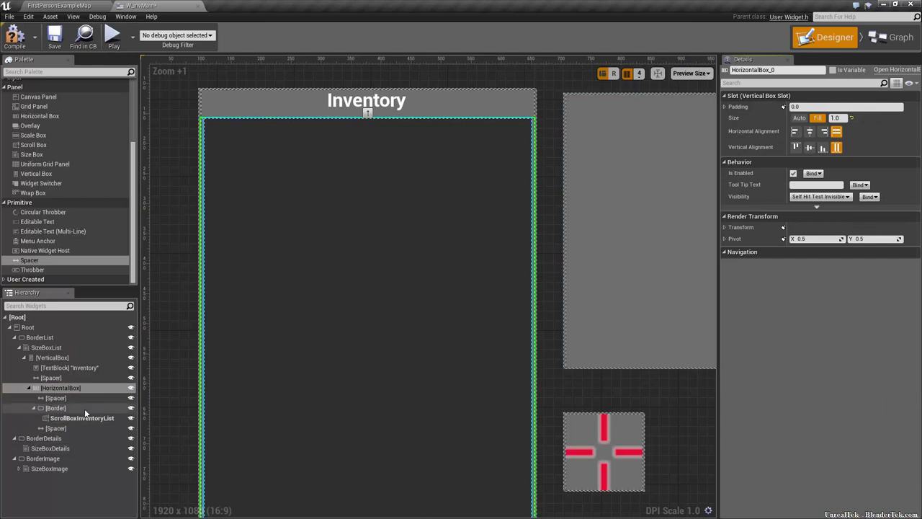
{"action": "left_click", "coordinate": [89, 428]}
Step: Add a Spacer with Size Y 20 at the bottom of the inventory list's vertical box
{"action": "left_click", "coordinate": [188, 127]}
{"action": "scroll", "coordinate": [188, 127], "scroll_direction": "up", "scroll_amount": 1}
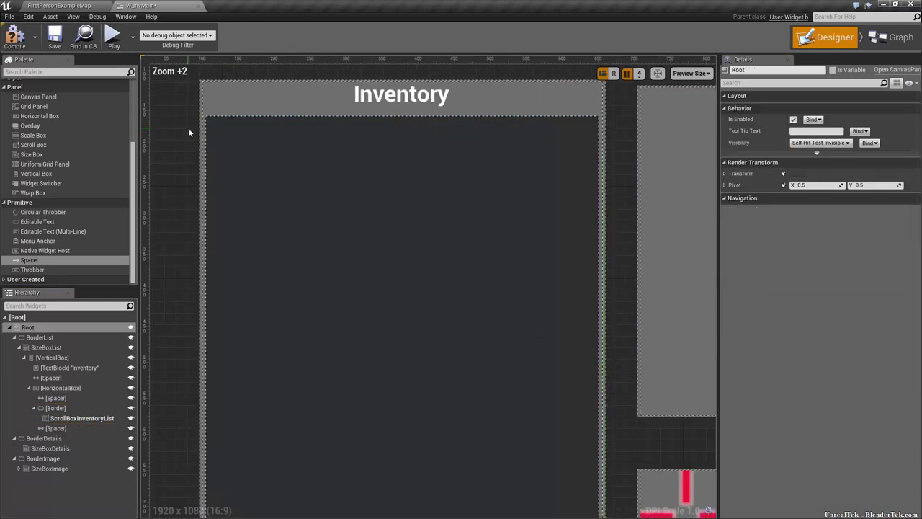
{"action": "scroll", "coordinate": [192, 120], "scroll_direction": "up", "scroll_amount": 8}
{"action": "scroll", "coordinate": [502, 146], "scroll_direction": "down", "scroll_amount": 10}
{"action": "scroll", "coordinate": [474, 109], "scroll_direction": "up", "scroll_amount": 8}
{"action": "scroll", "coordinate": [474, 113], "scroll_direction": "up", "scroll_amount": 2}
{"action": "scroll", "coordinate": [481, 167], "scroll_direction": "down", "scroll_amount": 11}
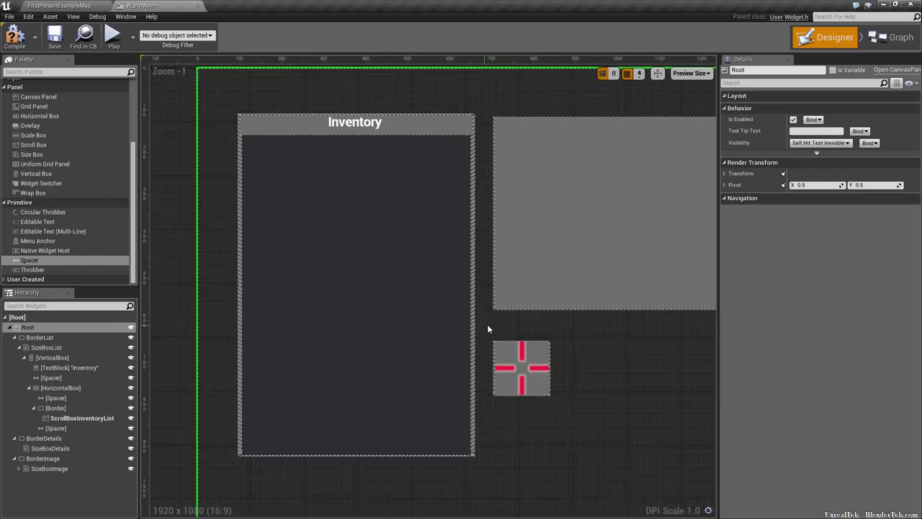
{"action": "right_click_drag", "start_coordinate": [515, 486], "coordinate": [531, 452]}
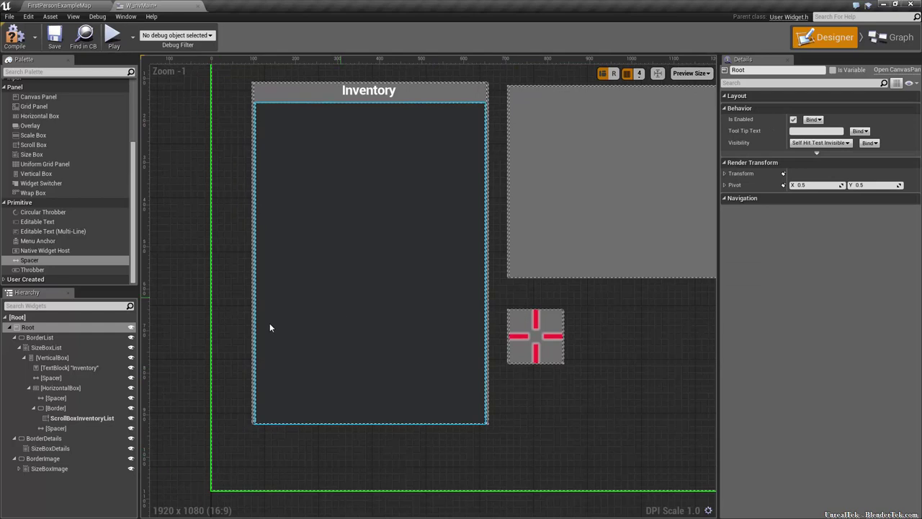
{"action": "left_click", "coordinate": [81, 367]}
{"action": "left_click", "coordinate": [77, 358]}
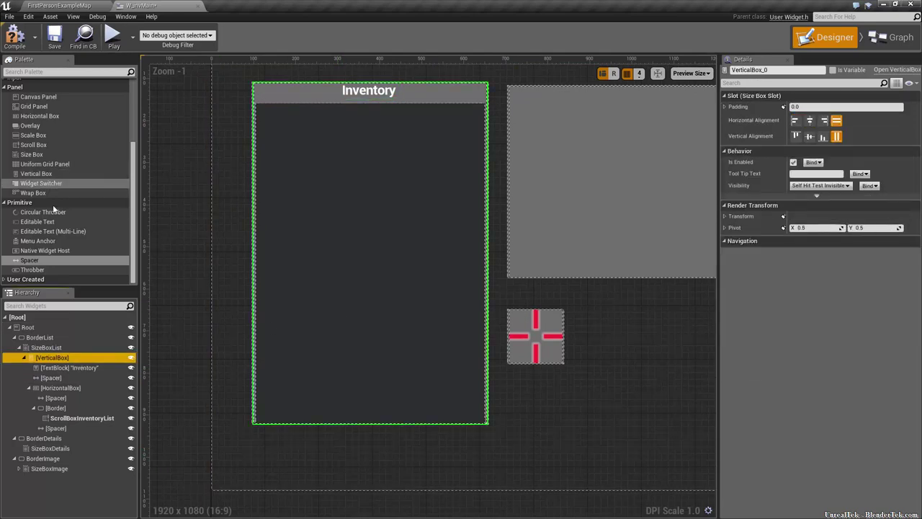
{"action": "left_click_drag", "start_coordinate": [51, 259], "coordinate": [59, 364]}
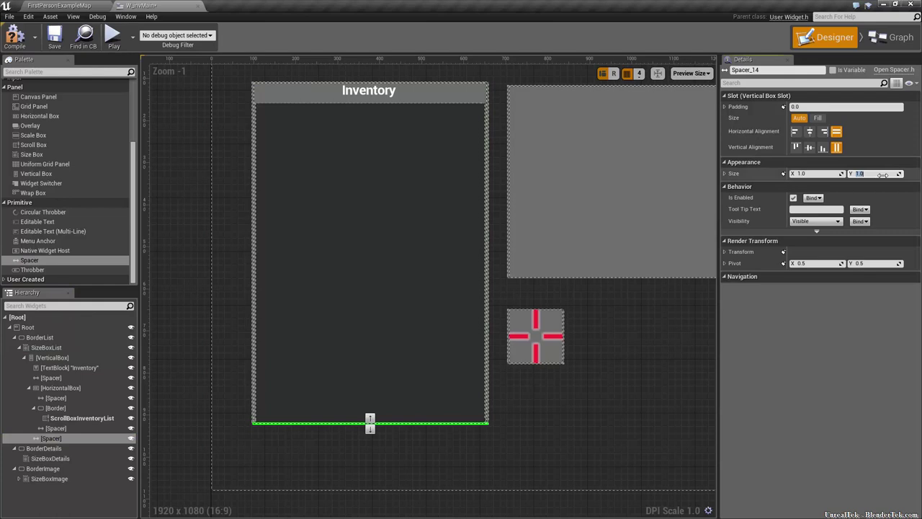
{"action": "type", "text": "20"}
{"action": "key", "text": "Return"}
{"action": "left_click", "coordinate": [607, 449]}
{"action": "right_click_drag", "start_coordinate": [575, 428], "coordinate": [558, 458]}
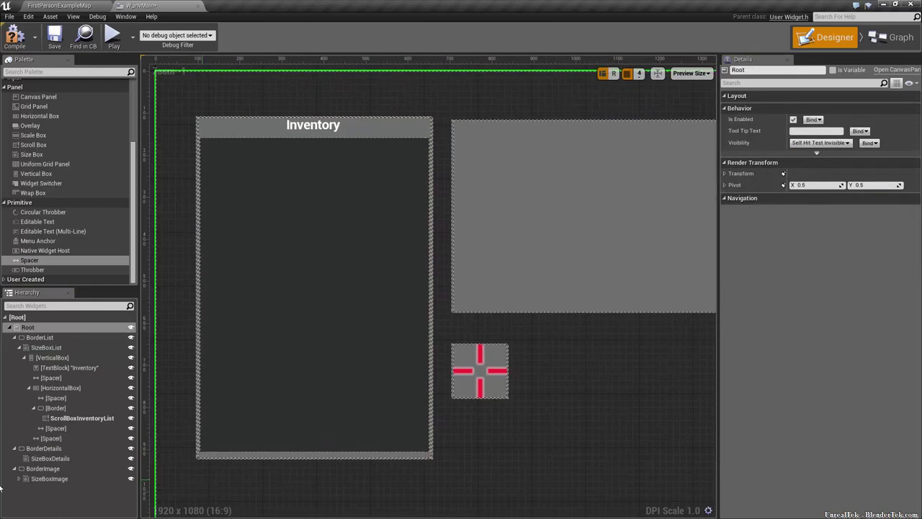
{"action": "left_click", "coordinate": [57, 408]}
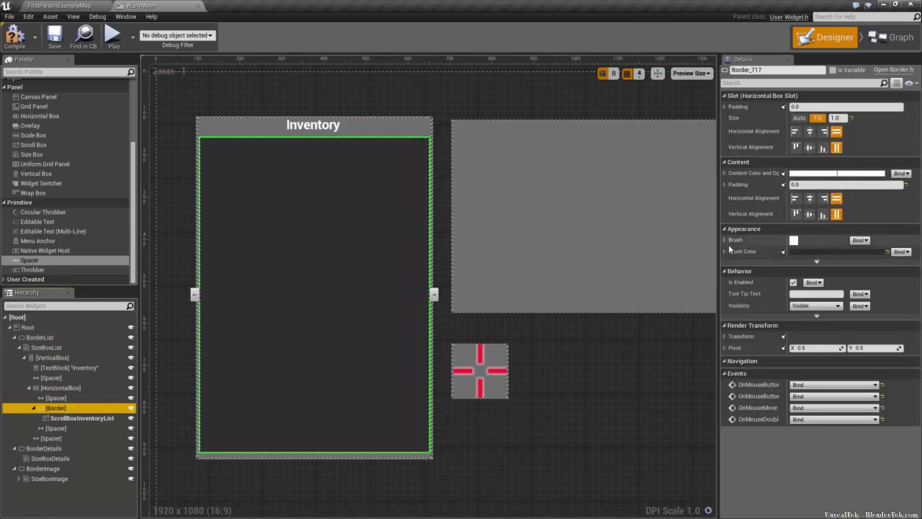
{"action": "scroll", "coordinate": [196, 109], "scroll_direction": "up", "scroll_amount": 5}
{"action": "scroll", "coordinate": [205, 130], "scroll_direction": "up", "scroll_amount": 6}
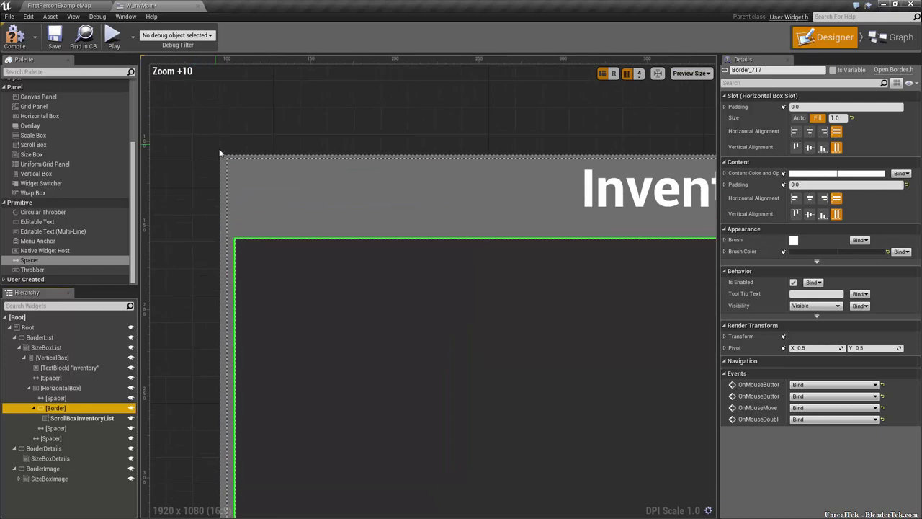
{"action": "left_click", "coordinate": [224, 163]}
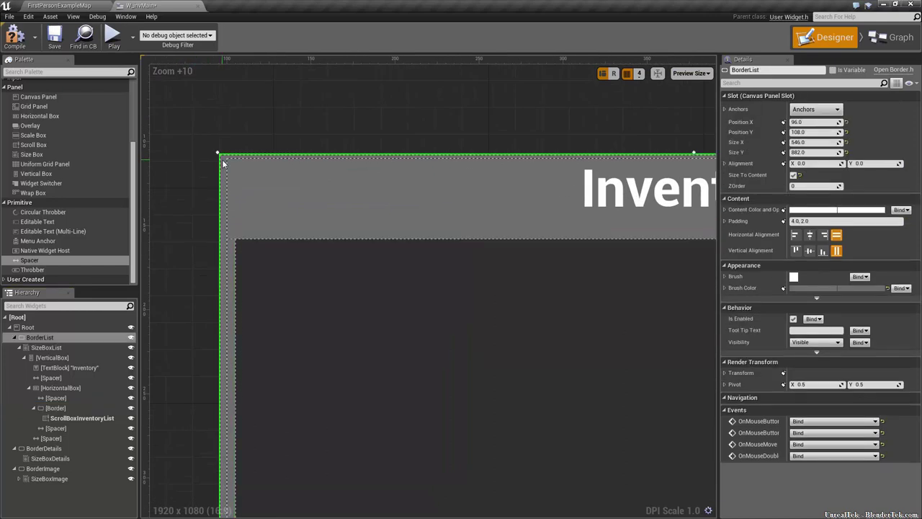
{"action": "scroll", "coordinate": [224, 163], "scroll_direction": "down", "scroll_amount": 7}
{"action": "scroll", "coordinate": [224, 164], "scroll_direction": "down", "scroll_amount": 6}
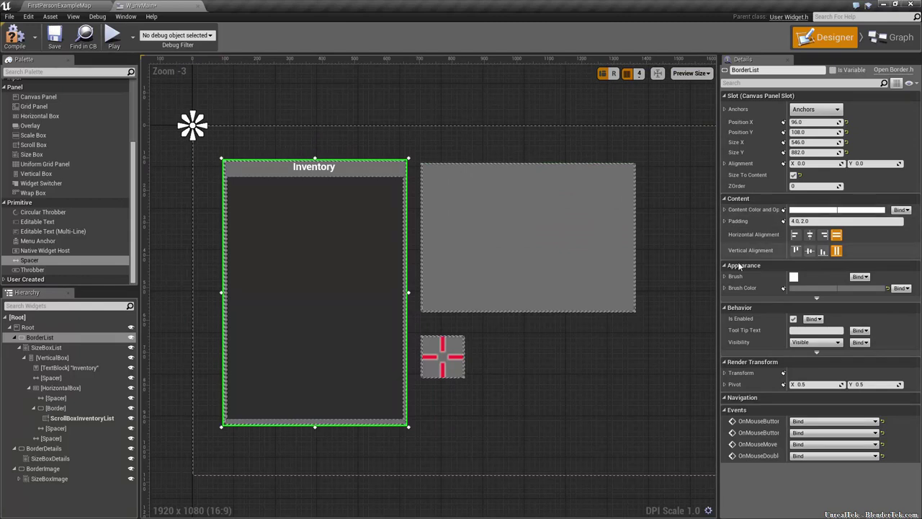
{"action": "left_click", "coordinate": [794, 278]}
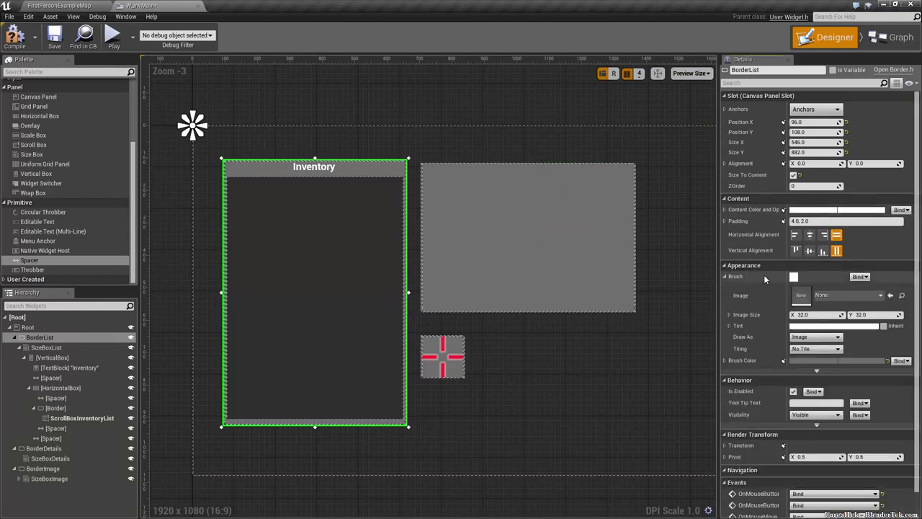
{"action": "left_click", "coordinate": [841, 296]}
{"action": "left_click", "coordinate": [840, 166]}
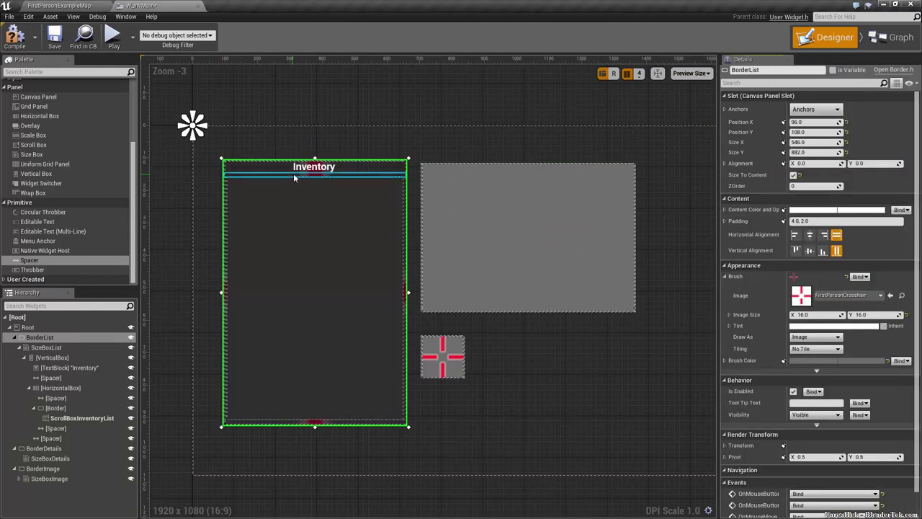
{"action": "scroll", "coordinate": [295, 171], "scroll_direction": "up", "scroll_amount": 2}
{"action": "scroll", "coordinate": [295, 172], "scroll_direction": "up", "scroll_amount": 3}
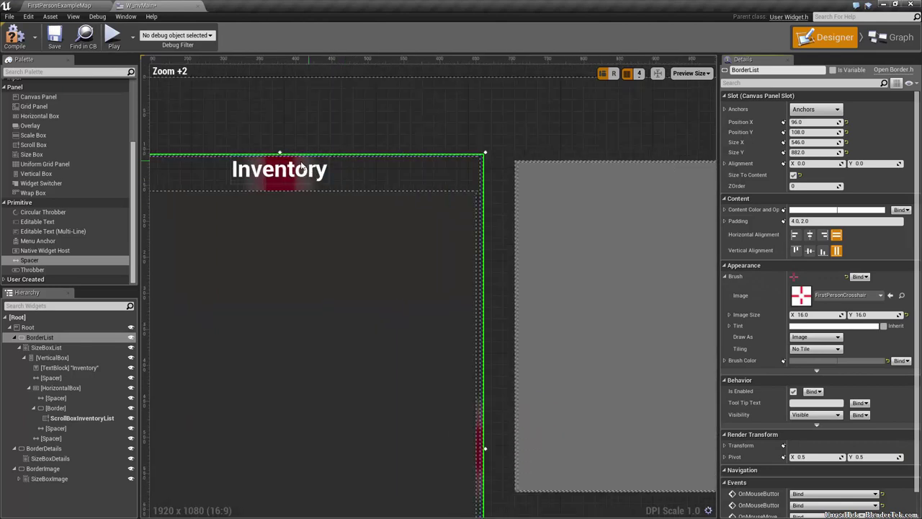
{"action": "scroll", "coordinate": [494, 349], "scroll_direction": "down", "scroll_amount": 6}
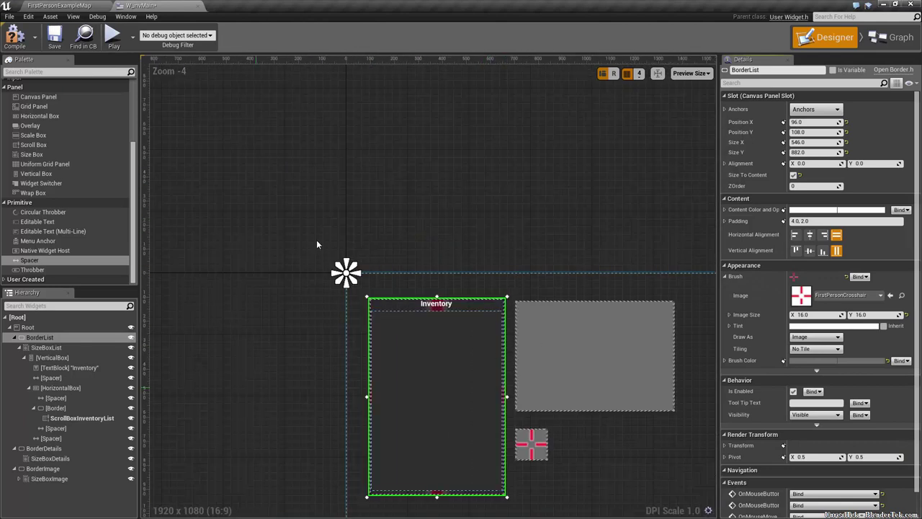
{"action": "right_click_drag", "start_coordinate": [627, 486], "coordinate": [585, 377]}
{"action": "scroll", "coordinate": [584, 378], "scroll_direction": "up", "scroll_amount": 3}
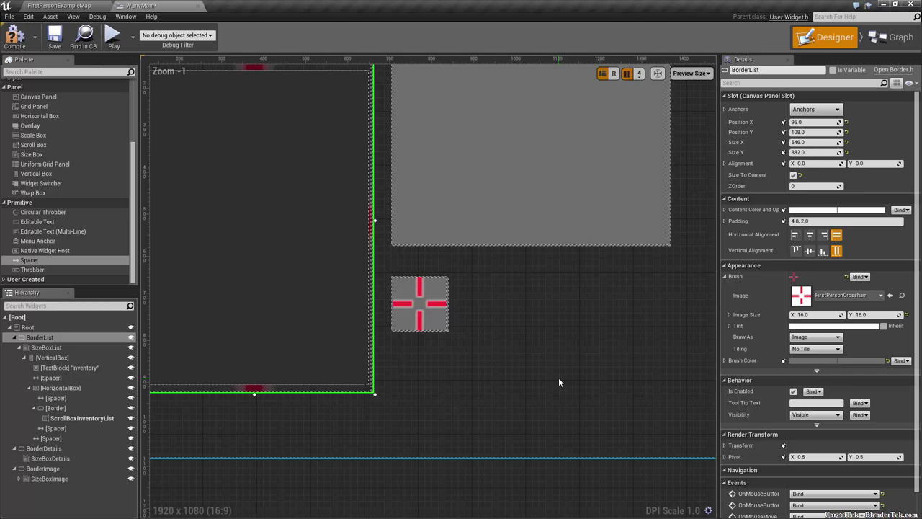
{"action": "key", "text": "ctrl+z"}
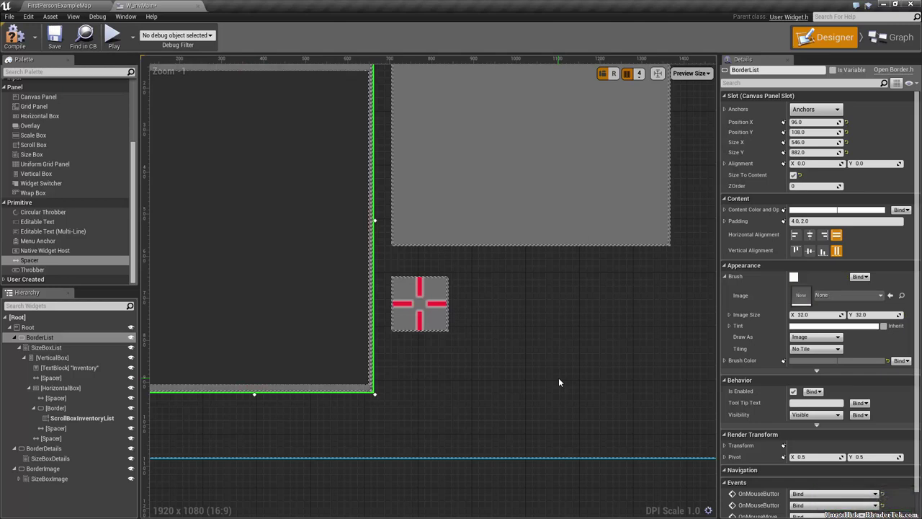
Step: Collapse BorderList's children in the Hierarchy and select the BorderDetails panel
{"action": "left_click", "coordinate": [558, 377]}
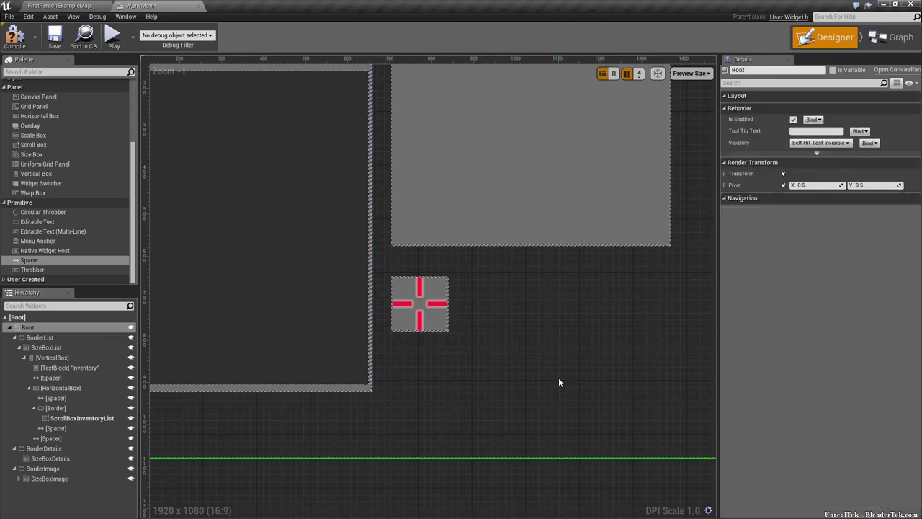
{"action": "scroll", "coordinate": [566, 392], "scroll_direction": "down", "scroll_amount": 3}
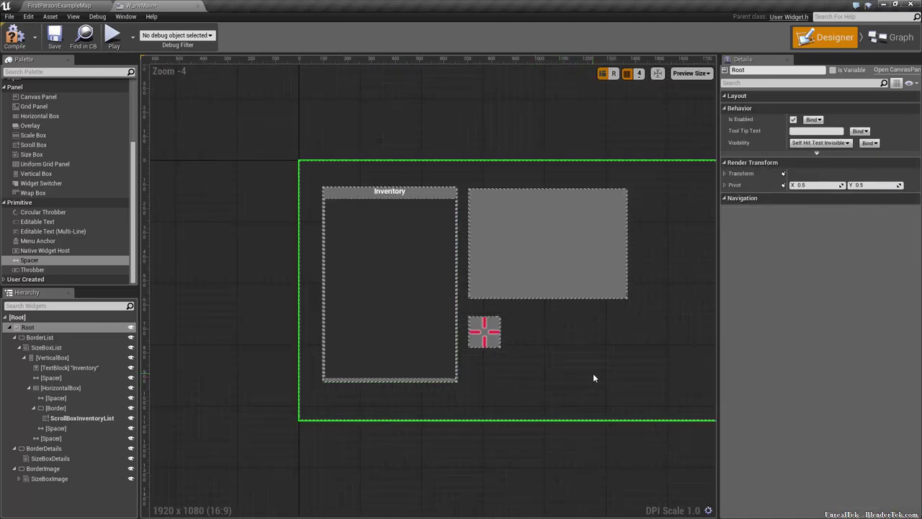
{"action": "right_click_drag", "start_coordinate": [640, 347], "coordinate": [563, 387]}
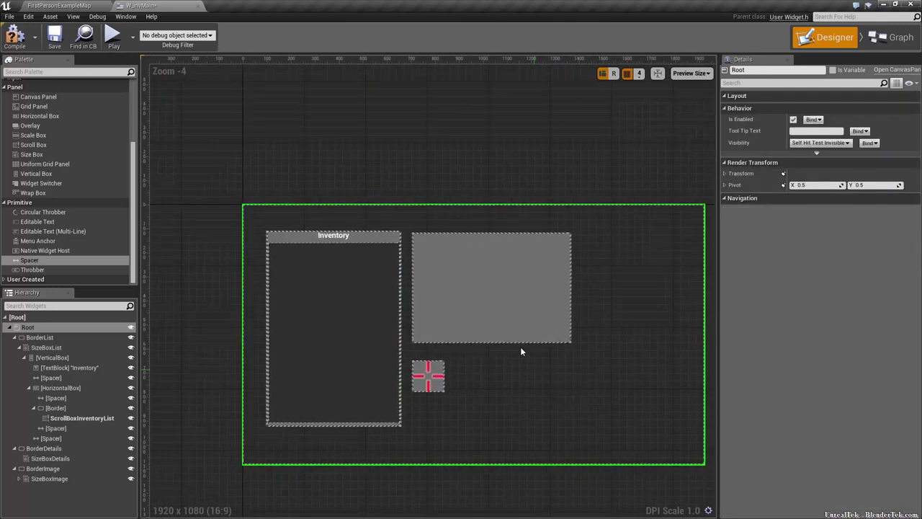
{"action": "left_click", "coordinate": [537, 281]}
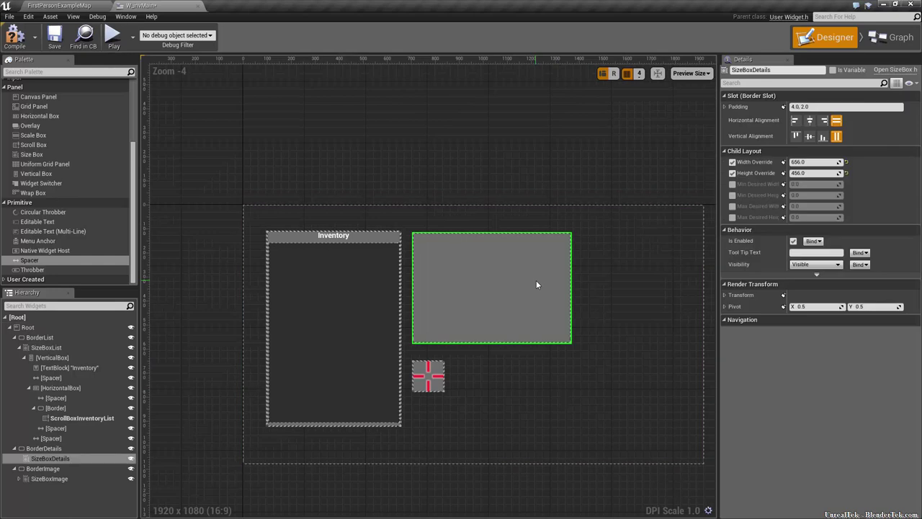
{"action": "left_click", "coordinate": [12, 340]}
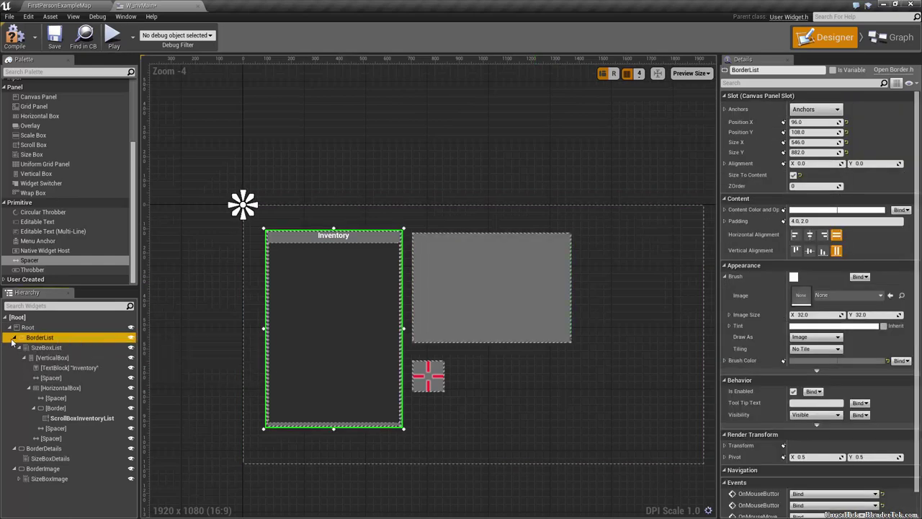
{"action": "left_click", "coordinate": [14, 338]}
{"action": "left_click", "coordinate": [72, 347]}
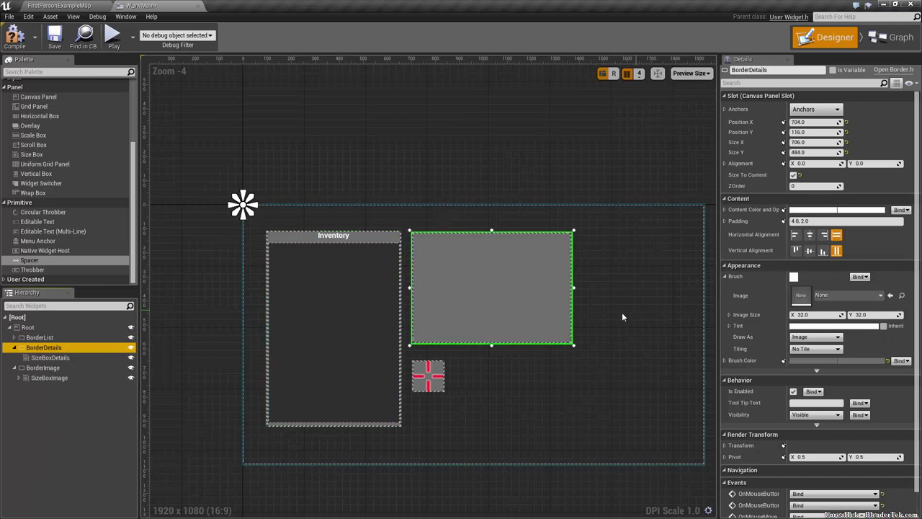
{"action": "left_click", "coordinate": [45, 181]}
Step: Add a Vertical Box inside SizeBoxDetails
{"action": "mouse_move", "coordinate": [44, 175]}
{"action": "left_mouse_down"}
{"action": "mouse_move", "coordinate": [56, 380]}
{"action": "mouse_move", "coordinate": [51, 357]}
{"action": "left_mouse_up"}
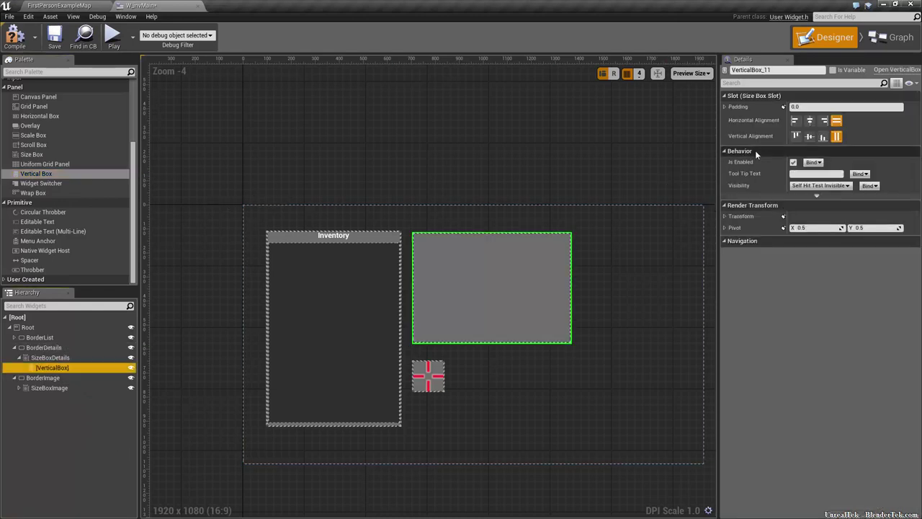
{"action": "left_click", "coordinate": [324, 295]}
{"action": "key", "text": "ctrl+z"}
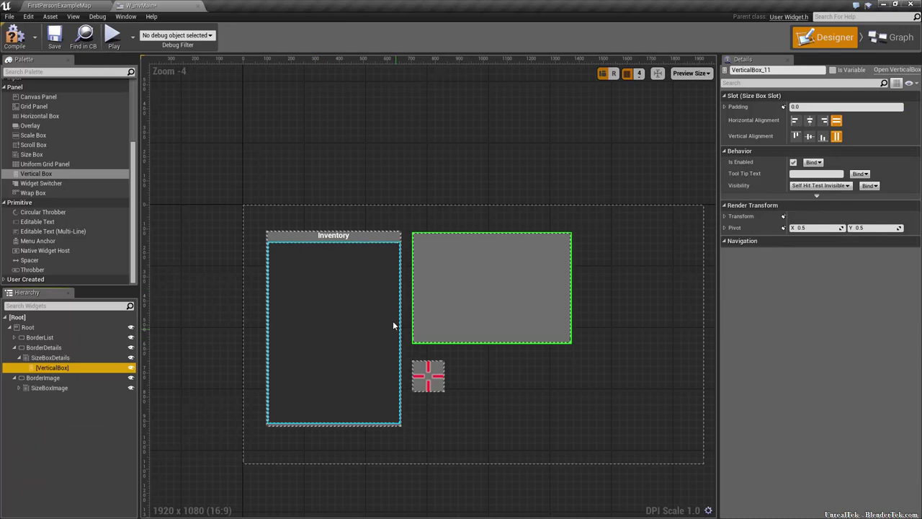
{"action": "scroll", "coordinate": [43, 144], "scroll_direction": "up", "scroll_amount": 3}
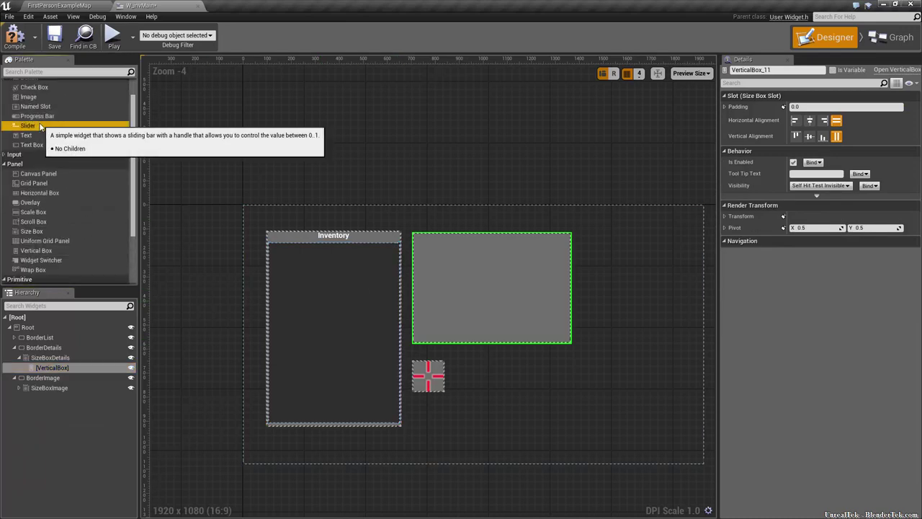
Step: Add a centred, font-size-20 Text Block reading 'Item name here' to the vertical box
{"action": "mouse_move", "coordinate": [32, 135]}
{"action": "left_mouse_down"}
{"action": "mouse_move", "coordinate": [84, 366]}
{"action": "mouse_move", "coordinate": [62, 368]}
{"action": "left_mouse_up"}
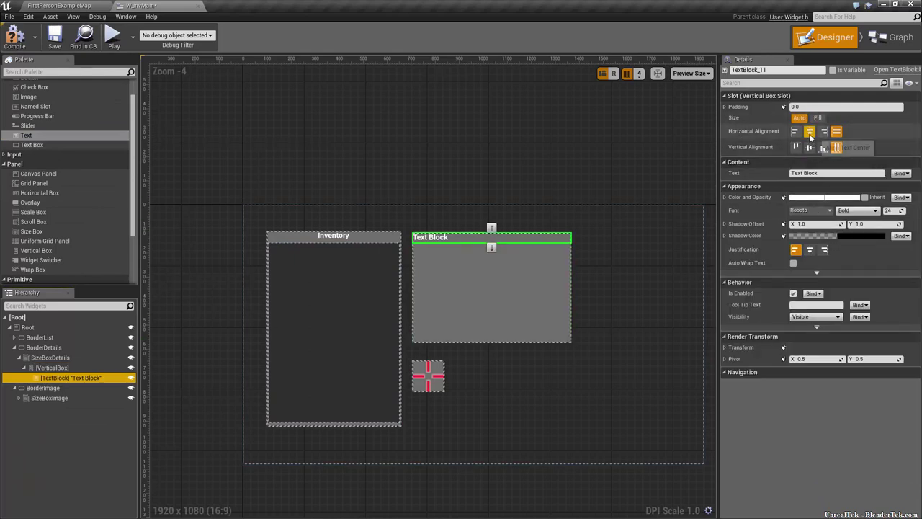
{"action": "left_click", "coordinate": [809, 132]}
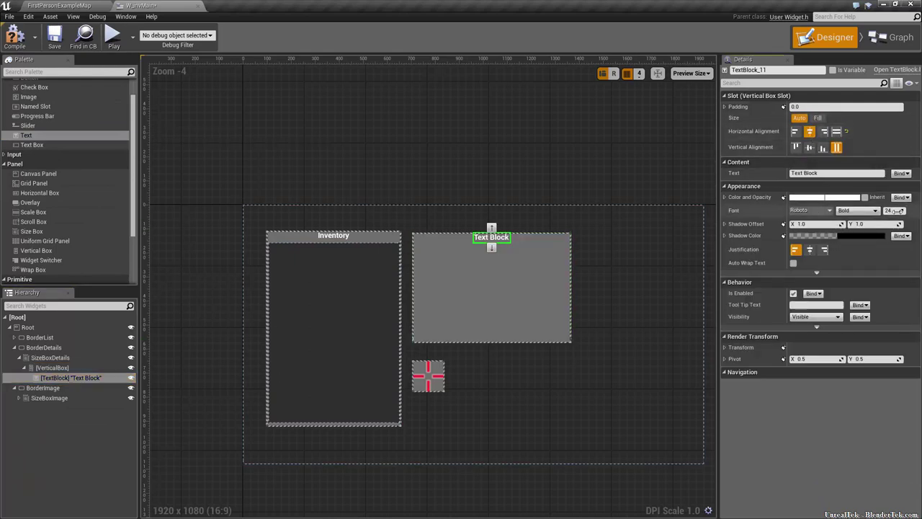
{"action": "type", "text": "20"}
{"action": "key", "text": "Return"}
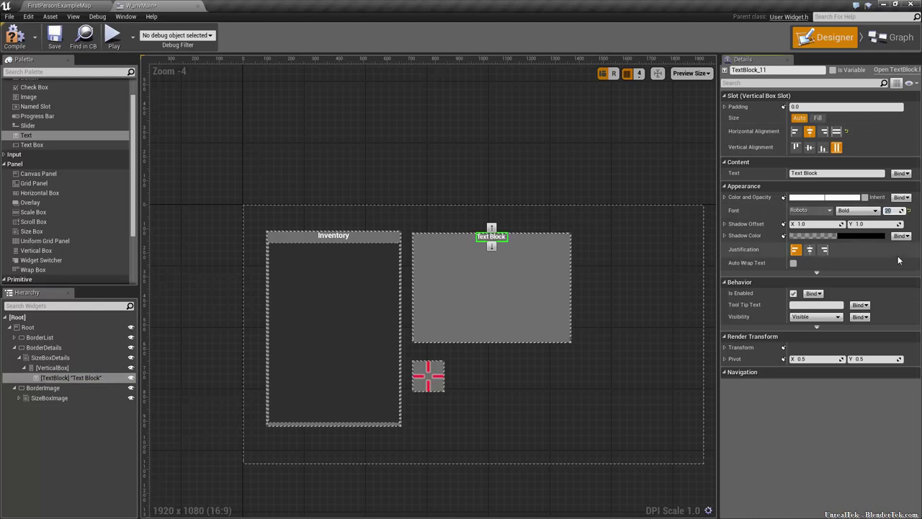
{"action": "left_click", "coordinate": [835, 173]}
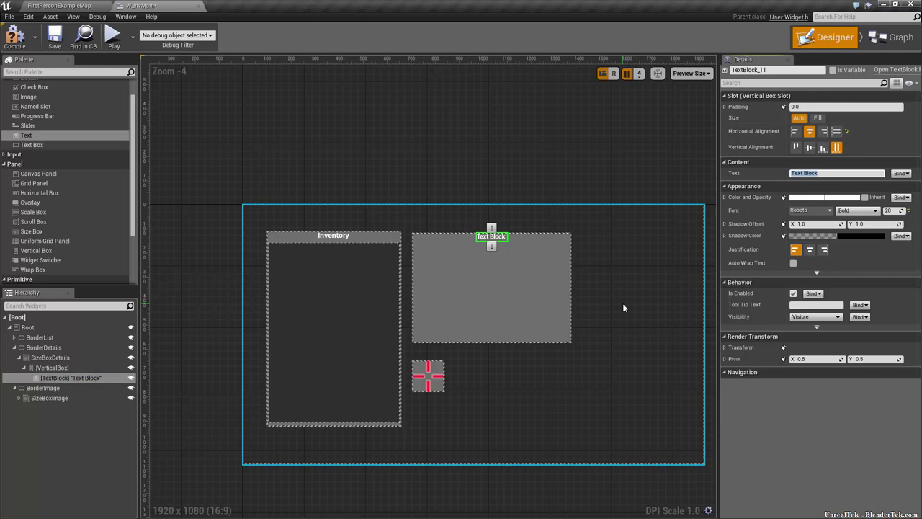
{"action": "left_click", "coordinate": [903, 174]}
{"action": "left_click", "coordinate": [828, 174]}
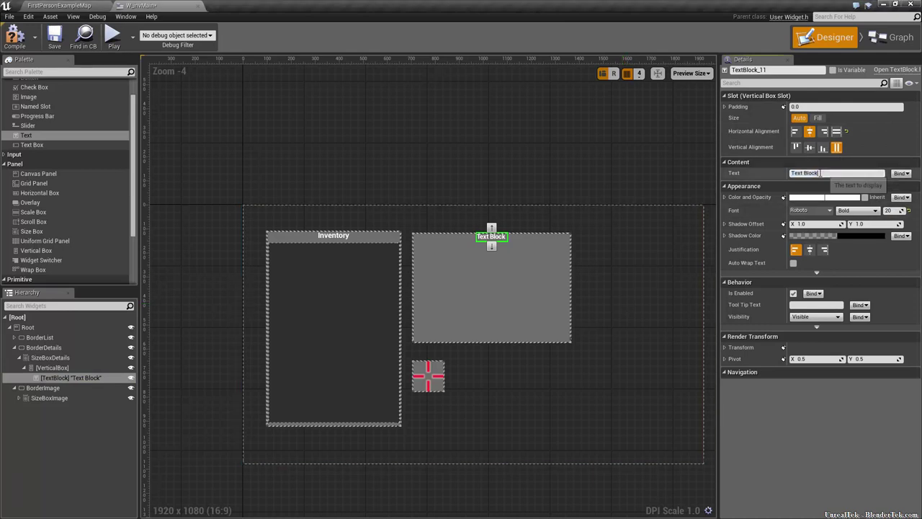
{"action": "left_click", "coordinate": [821, 173]}
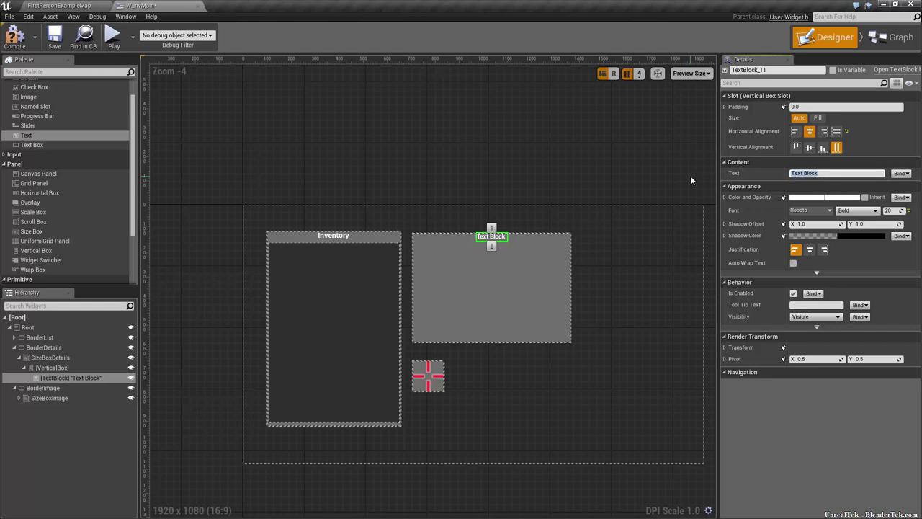
{"action": "type", "text": "Item name goes here"}
{"action": "key", "text": "Return"}
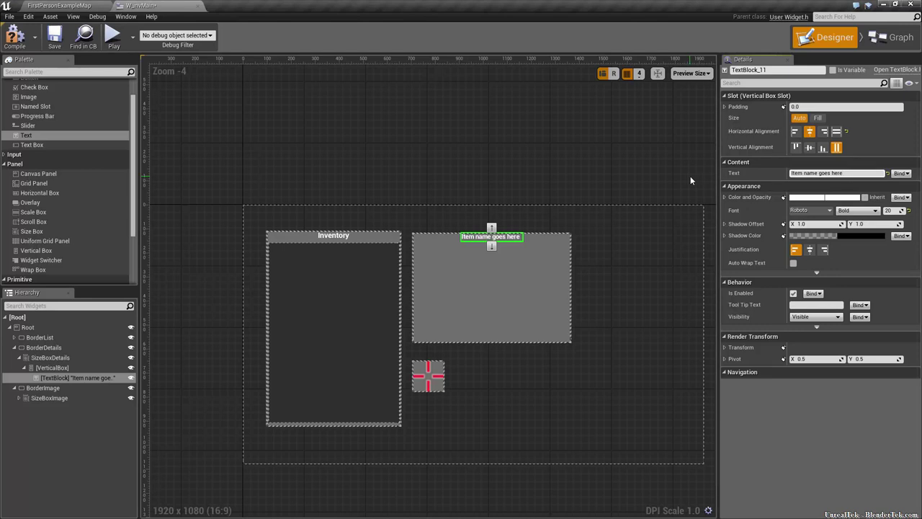
{"action": "left_click", "coordinate": [83, 376]}
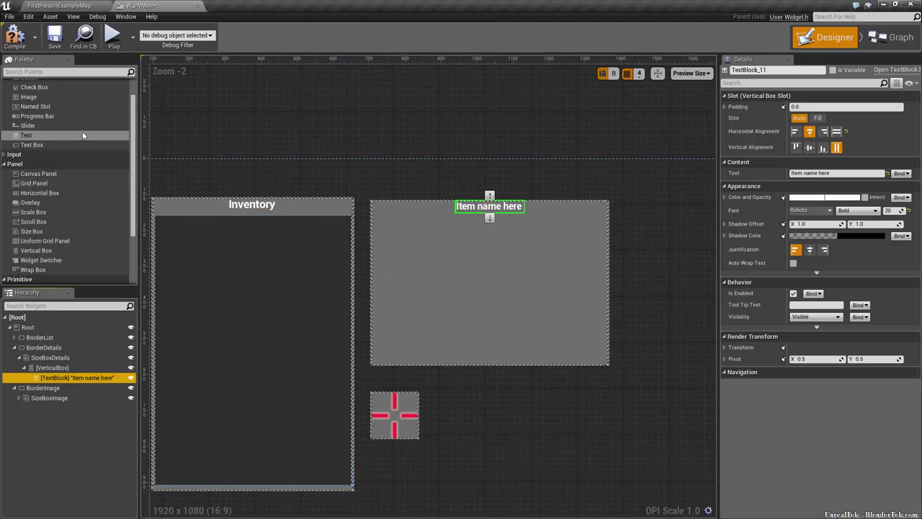
Step: Add a Spacer with Size Y 5 under the 'Item name here' text
{"action": "scroll", "coordinate": [57, 121], "scroll_direction": "down", "scroll_amount": 3}
{"action": "left_click_drag", "start_coordinate": [29, 261], "coordinate": [56, 388]}
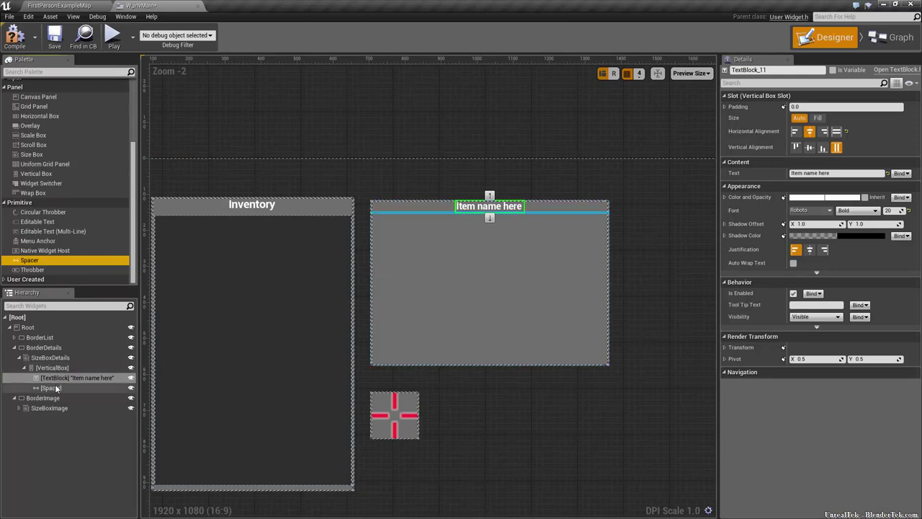
{"action": "left_click", "coordinate": [871, 173]}
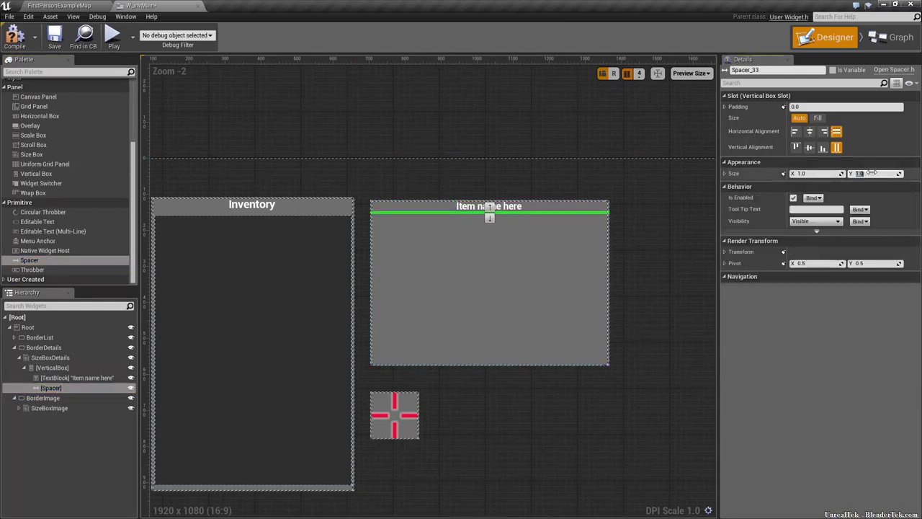
{"action": "type", "text": "10"}
{"action": "key", "text": "Return"}
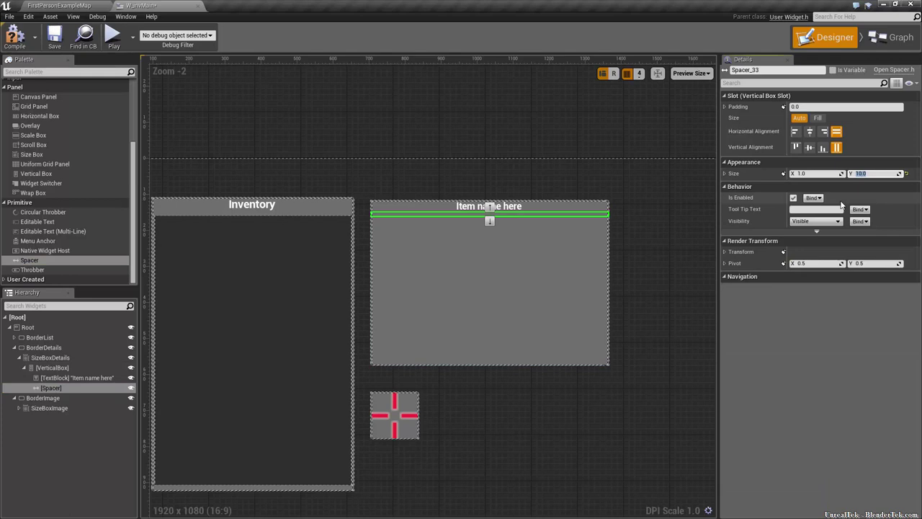
{"action": "type", "text": "5"}
{"action": "key", "text": "Return"}
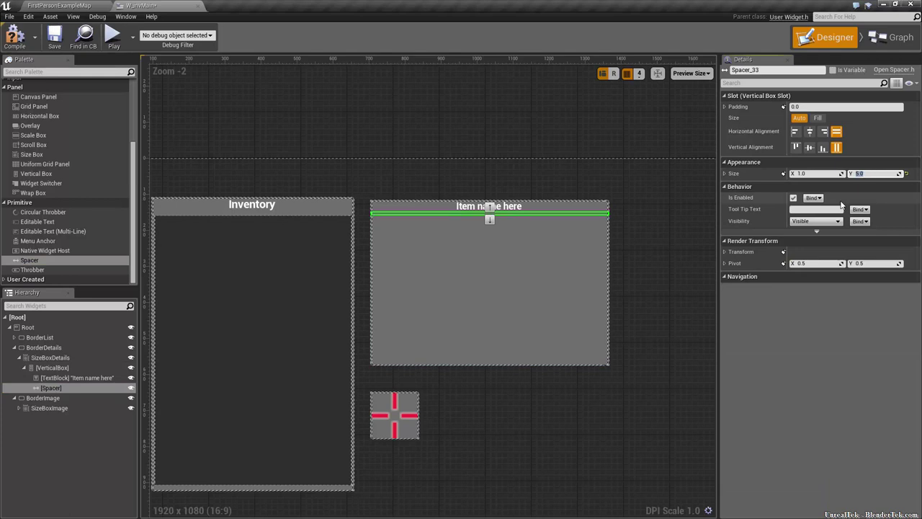
{"action": "left_click", "coordinate": [649, 213]}
Step: Add a Horizontal Box to the details vertical box below that spacer
{"action": "scroll", "coordinate": [649, 214], "scroll_direction": "up", "scroll_amount": 2}
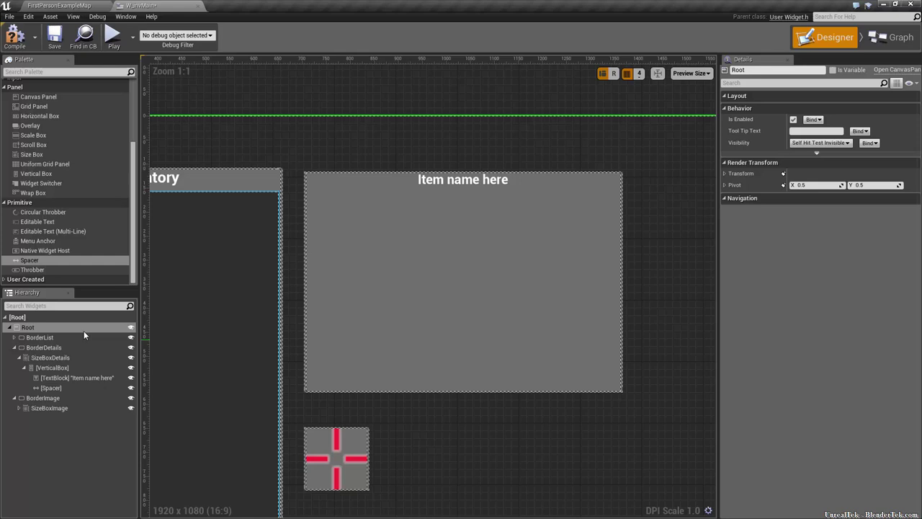
{"action": "left_click", "coordinate": [92, 387]}
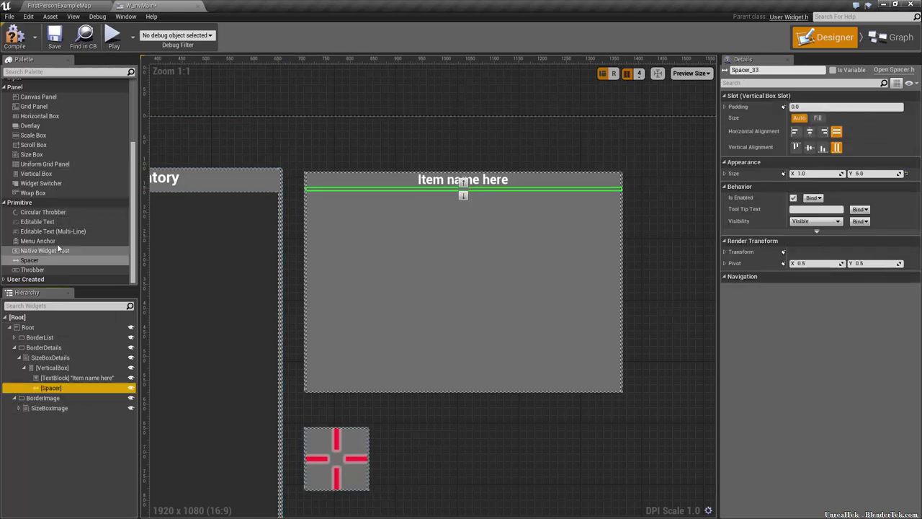
{"action": "mouse_move", "coordinate": [52, 117]}
{"action": "left_mouse_down"}
{"action": "mouse_move", "coordinate": [71, 368]}
{"action": "mouse_move", "coordinate": [54, 366]}
{"action": "left_mouse_up"}
{"action": "left_click", "coordinate": [37, 398]}
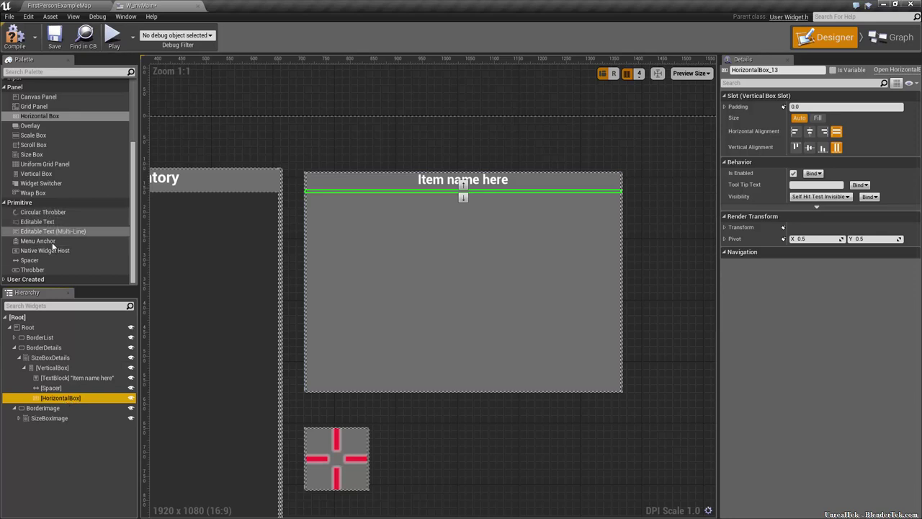
Step: Set the HorizontalBox to Fill, give its new Spacer Size X 5, and add a Scroll Box after it
{"action": "mouse_move", "coordinate": [38, 264]}
{"action": "left_mouse_down"}
{"action": "mouse_move", "coordinate": [101, 425]}
{"action": "mouse_move", "coordinate": [75, 399]}
{"action": "left_mouse_up"}
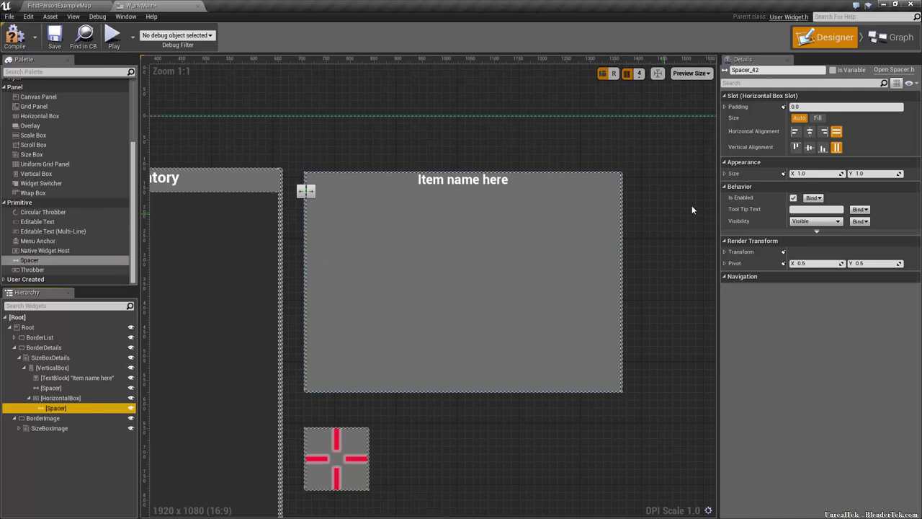
{"action": "left_click", "coordinate": [72, 398]}
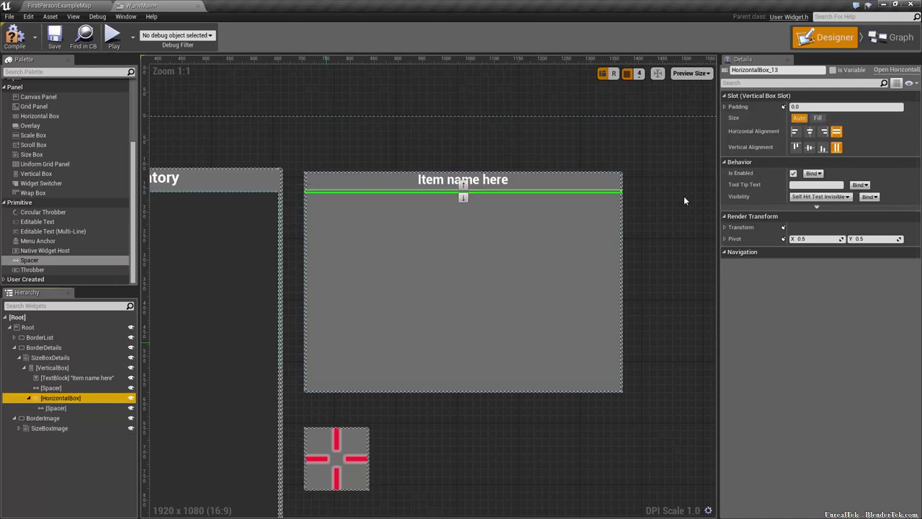
{"action": "left_click", "coordinate": [818, 118]}
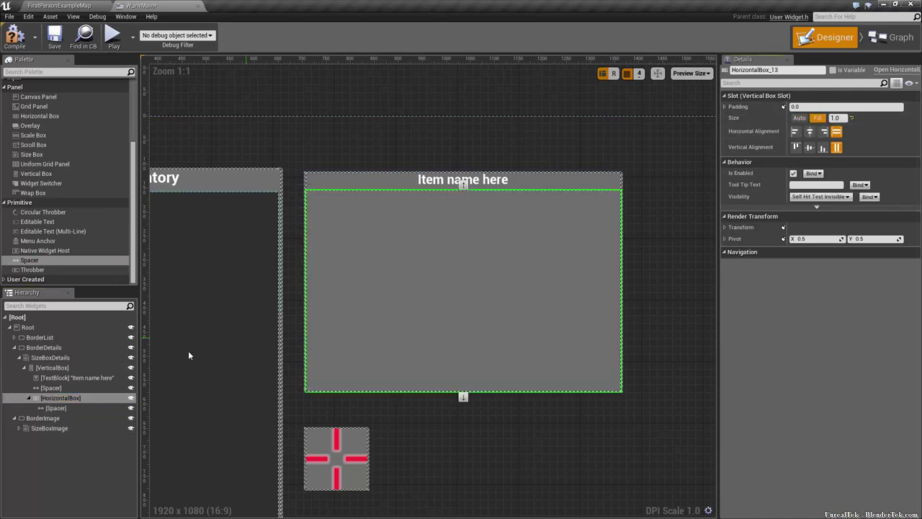
{"action": "left_click", "coordinate": [83, 407]}
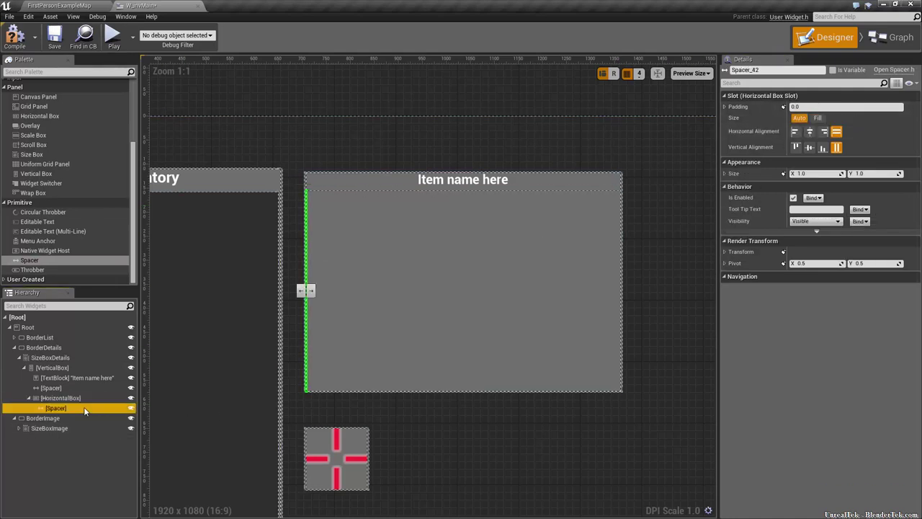
{"action": "left_click", "coordinate": [814, 174]}
{"action": "type", "text": "5"}
{"action": "key", "text": "Return"}
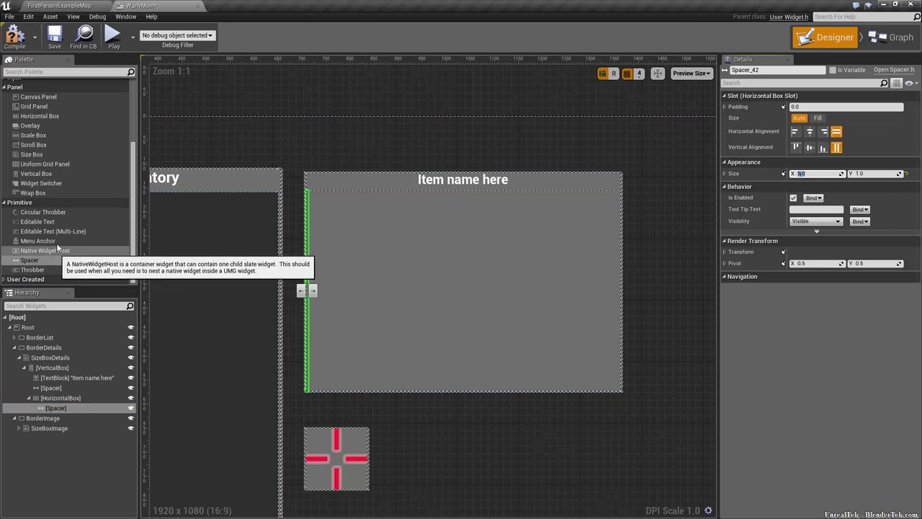
{"action": "mouse_move", "coordinate": [34, 145]}
{"action": "left_mouse_down"}
{"action": "mouse_move", "coordinate": [63, 408]}
{"action": "mouse_move", "coordinate": [77, 418]}
{"action": "left_mouse_up"}
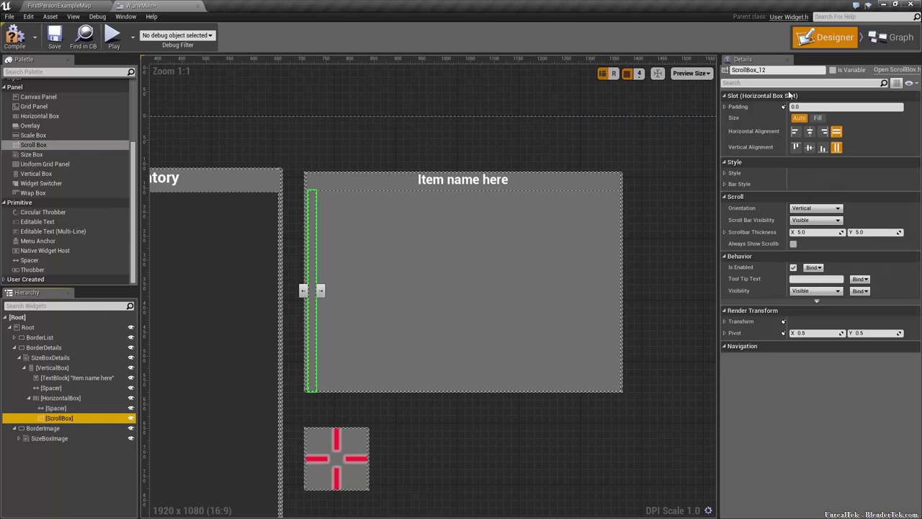
Step: Rename the scroll box to ScrollBoxItemDetails and add a second Spacer after it with Size X 5
{"action": "left_click", "coordinate": [781, 69]}
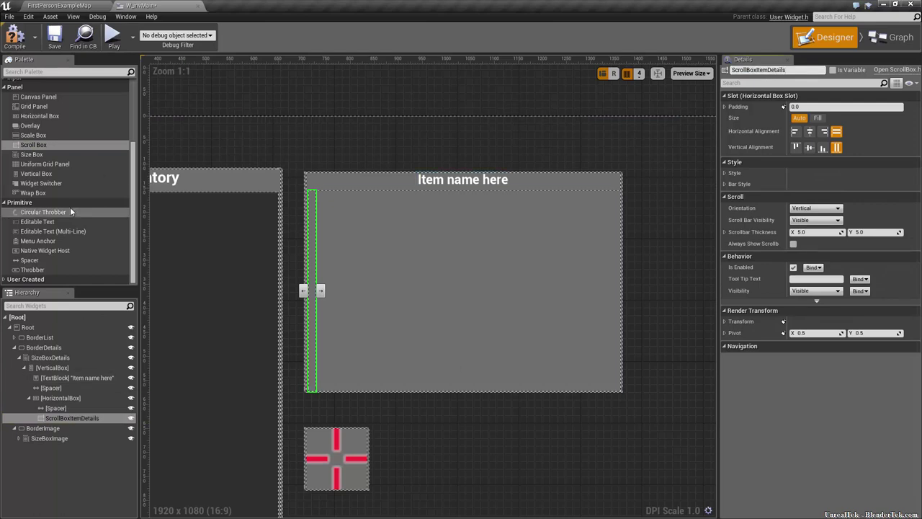
{"action": "left_click_drag", "start_coordinate": [69, 258], "coordinate": [77, 397]}
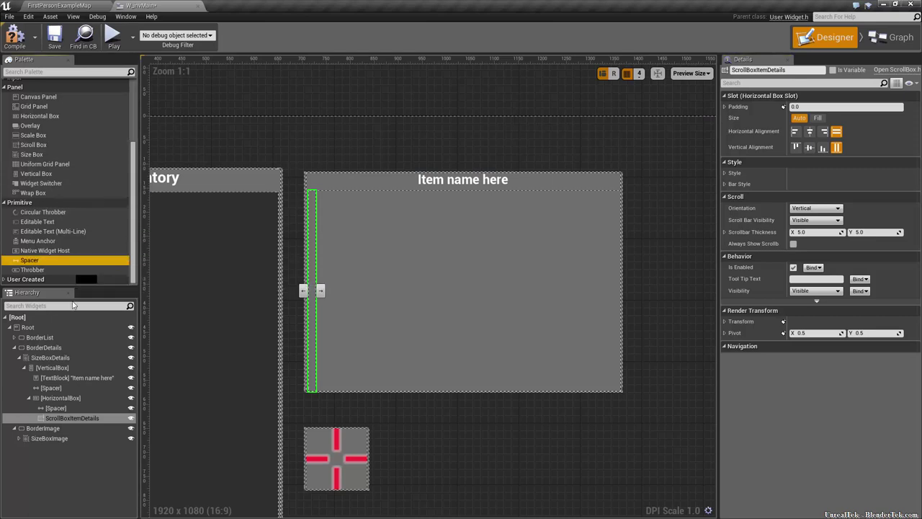
{"action": "left_click", "coordinate": [65, 427]}
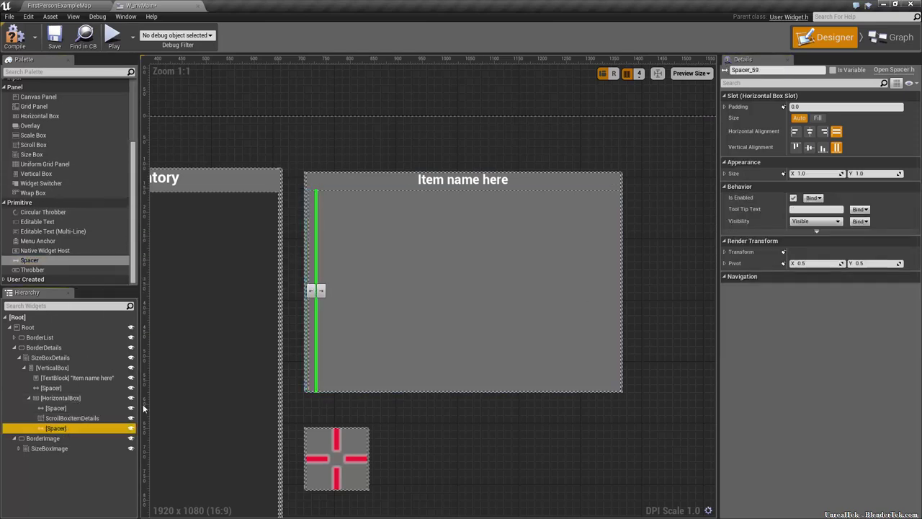
{"action": "left_click", "coordinate": [811, 173]}
{"action": "type", "text": "5"}
{"action": "key", "text": "Return"}
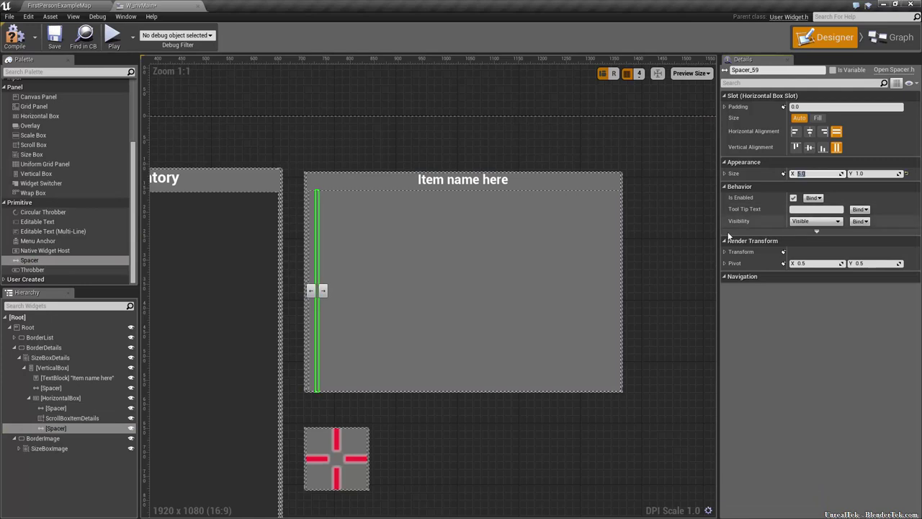
Step: Set ScrollBoxItemDetails Size to Fill so it takes the remaining row width
{"action": "left_click", "coordinate": [70, 420]}
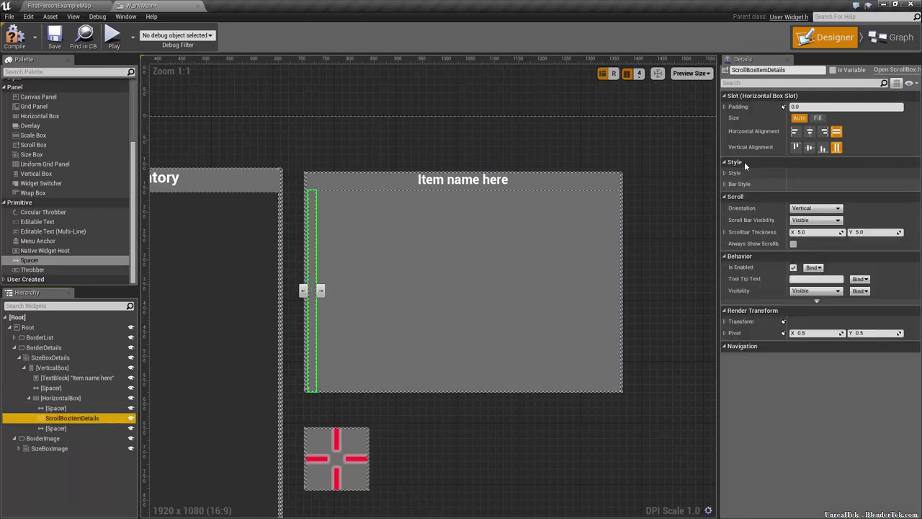
{"action": "left_click", "coordinate": [822, 119]}
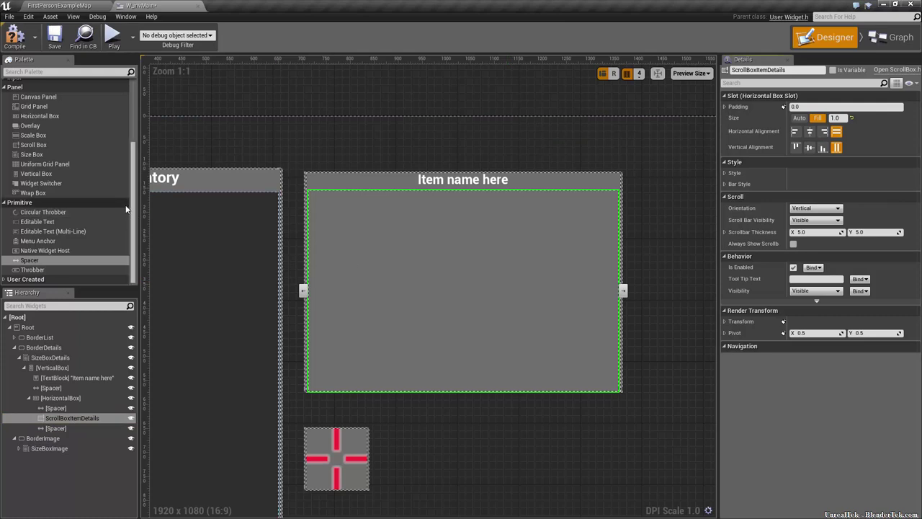
{"action": "left_click", "coordinate": [452, 164]}
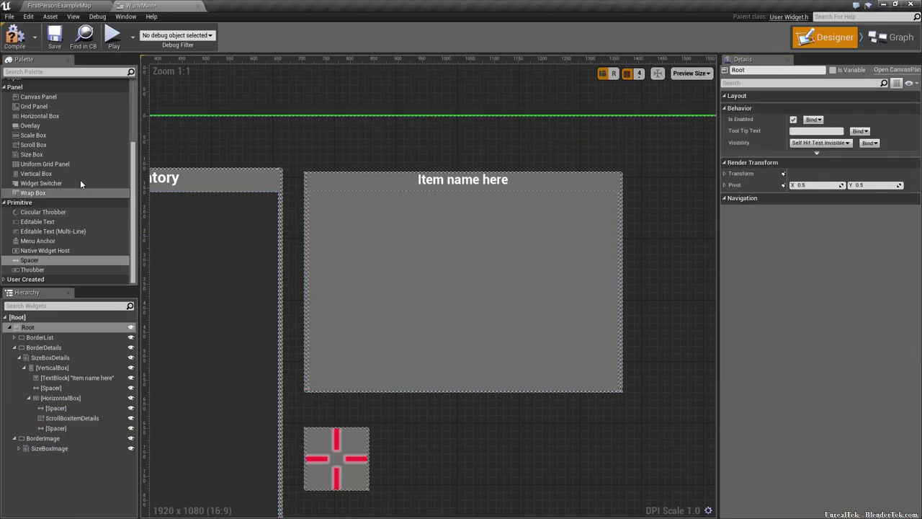
{"action": "scroll", "coordinate": [53, 111], "scroll_direction": "up", "scroll_amount": 3}
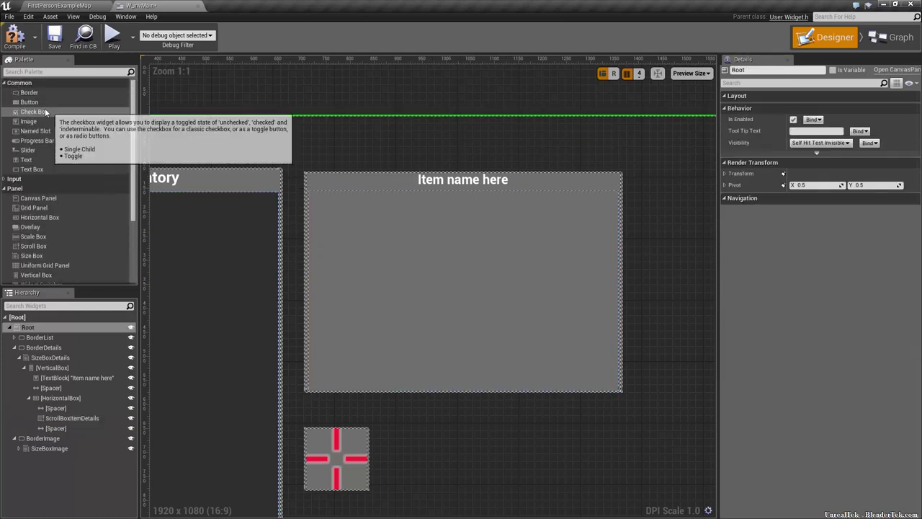
Step: Add a Border to the HorizontalBox, move it before ScrollBoxItemDetails, and nest the scroll box inside it
{"action": "left_click_drag", "start_coordinate": [79, 215], "coordinate": [55, 401]}
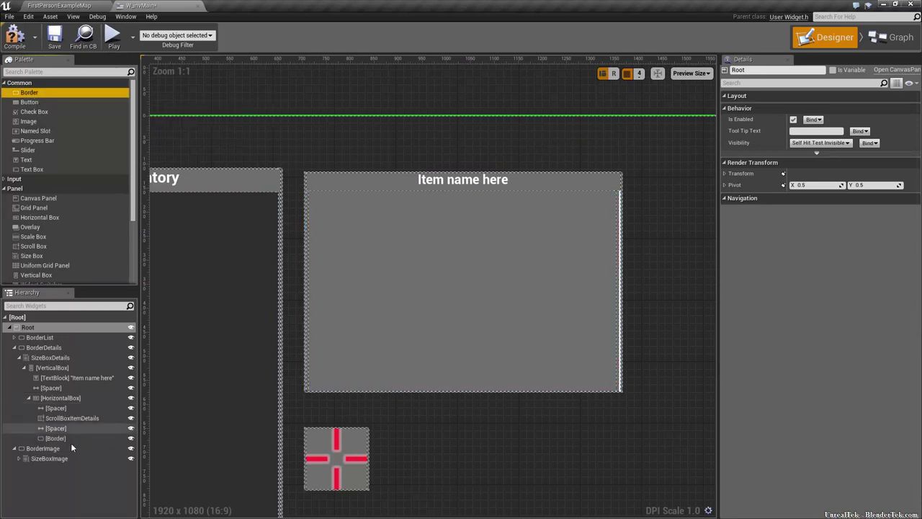
{"action": "left_click_drag", "start_coordinate": [56, 401], "coordinate": [69, 441]}
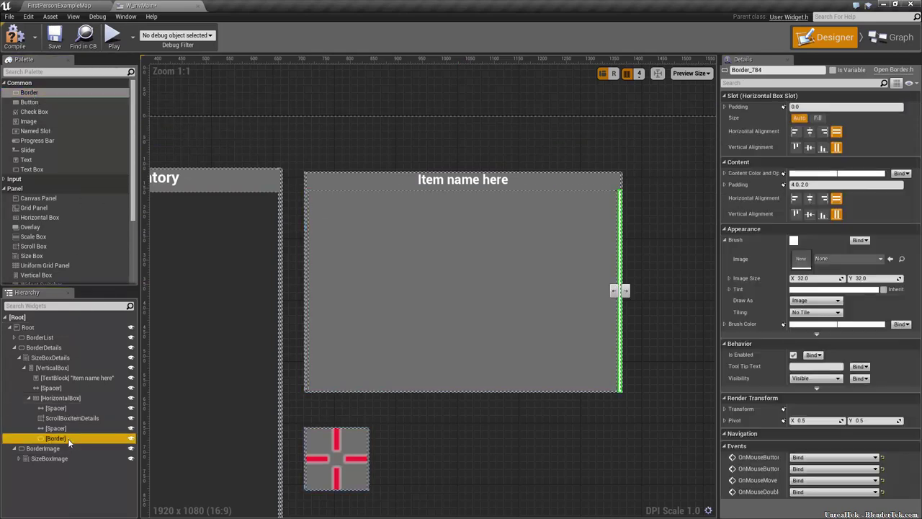
{"action": "left_click", "coordinate": [614, 292]}
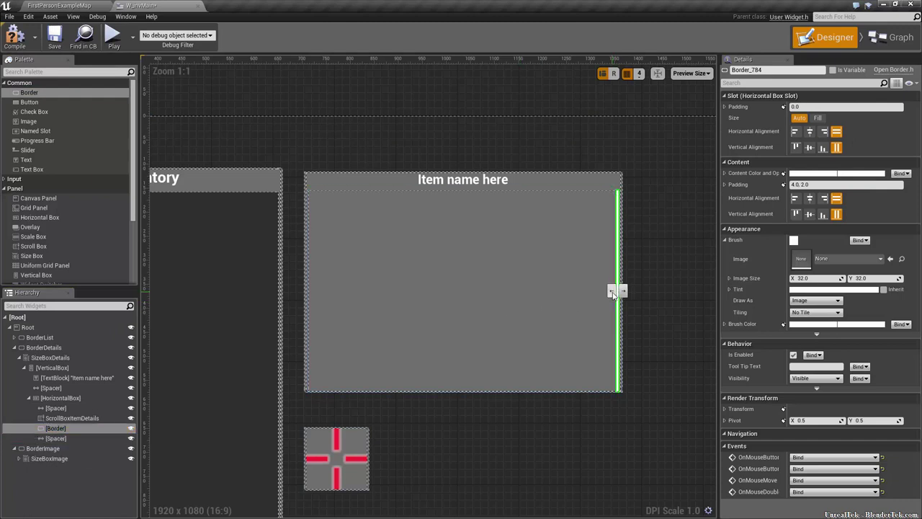
{"action": "left_click", "coordinate": [613, 292]}
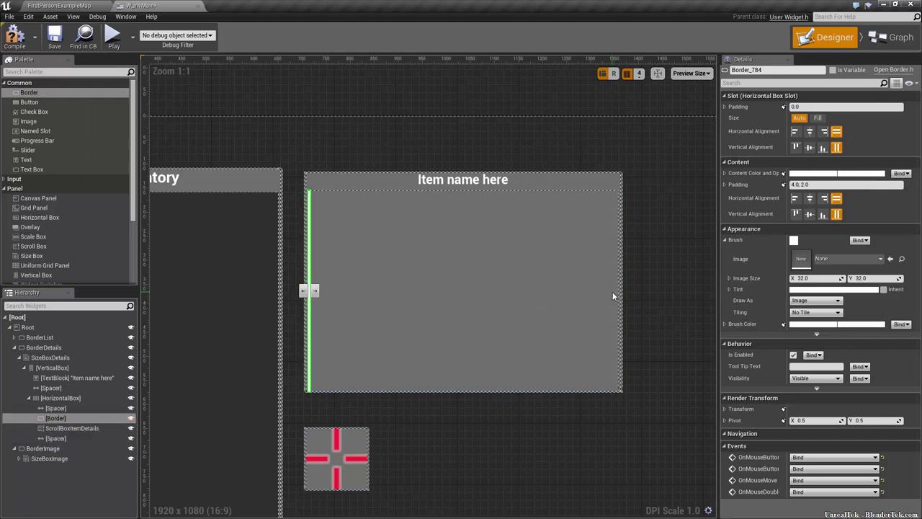
{"action": "left_click", "coordinate": [62, 428]}
{"action": "left_click_drag", "start_coordinate": [61, 428], "coordinate": [61, 424]}
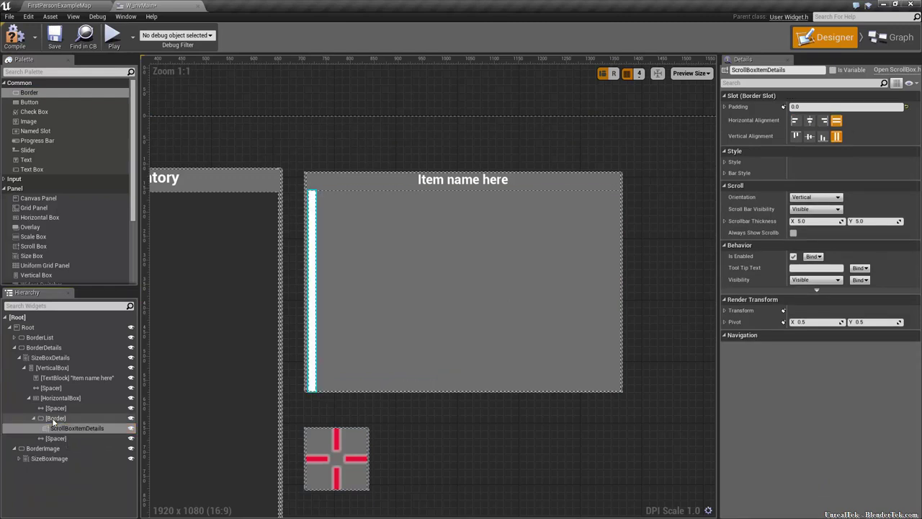
Step: Set the Border's Size to Fill and its Brush Color to hex 060606FF
{"action": "left_click", "coordinate": [54, 418]}
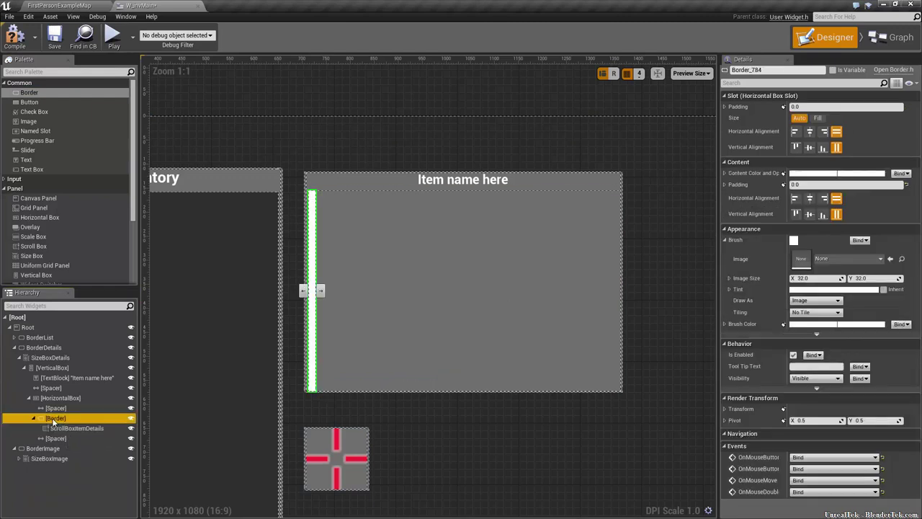
{"action": "left_click", "coordinate": [819, 120]}
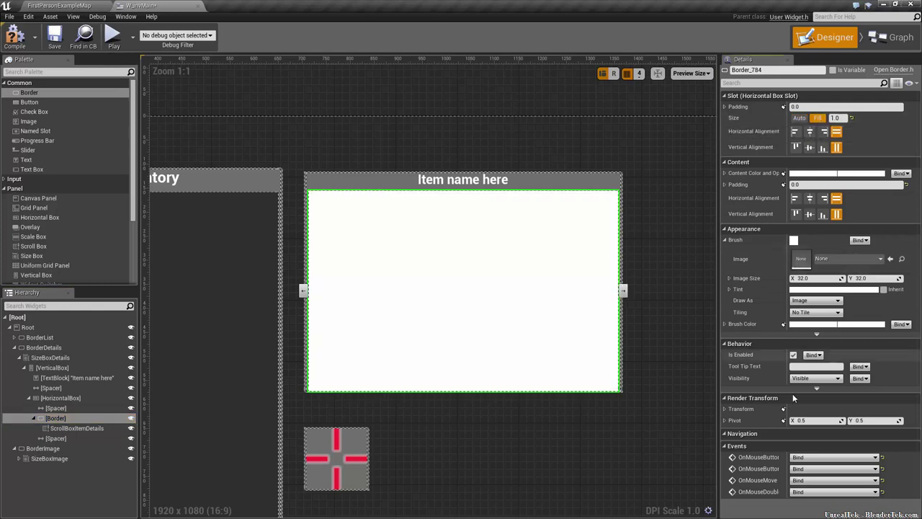
{"action": "left_click", "coordinate": [836, 324]}
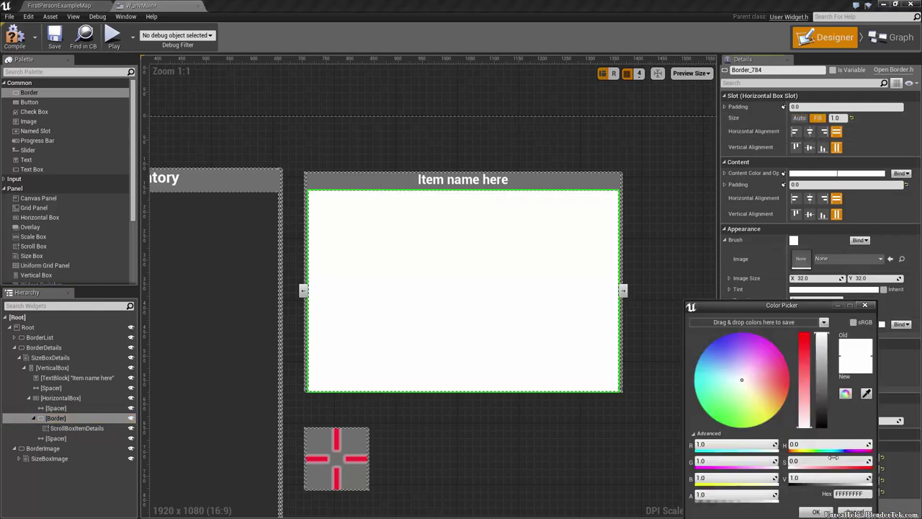
{"action": "left_click", "coordinate": [849, 493]}
{"action": "type", "text": "06"}
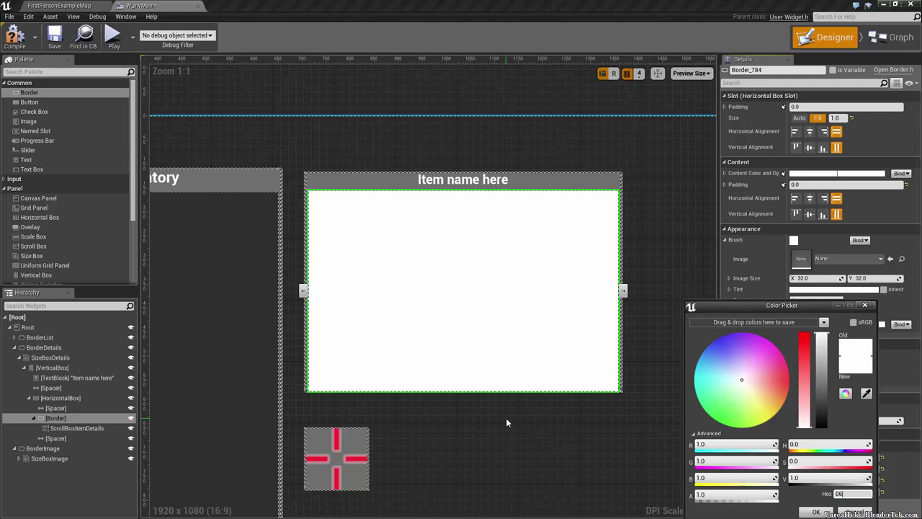
{"action": "type", "text": "f"}
{"action": "key", "text": "Return"}
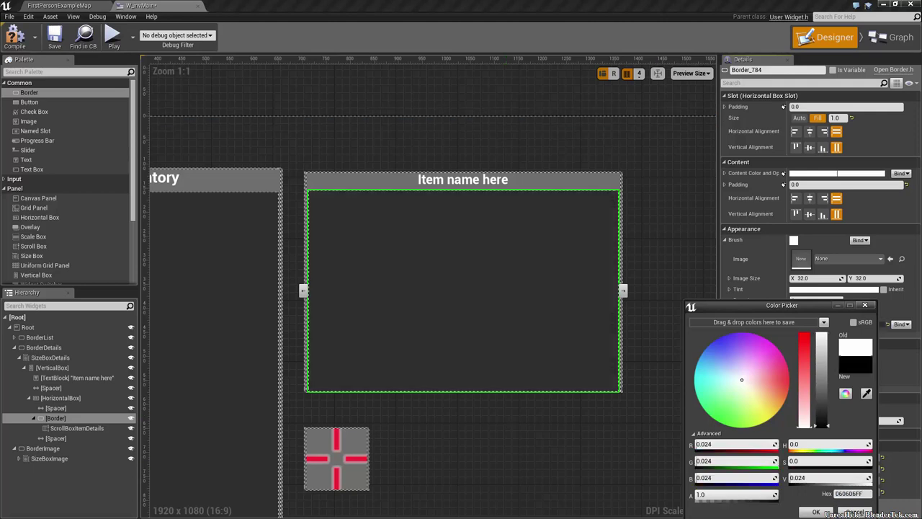
{"action": "left_click", "coordinate": [305, 399]}
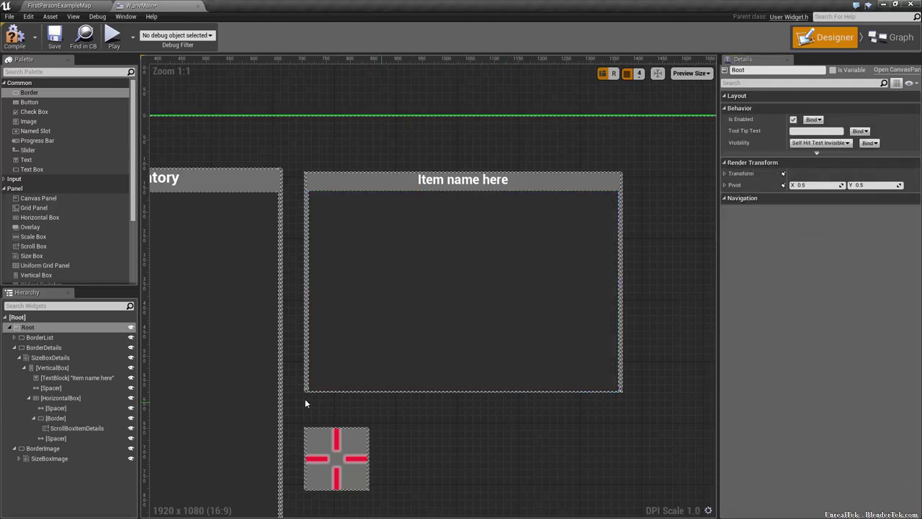
Step: Check the spacers on either side of the border and pan the canvas to show the whole item panel
{"action": "left_click", "coordinate": [94, 438]}
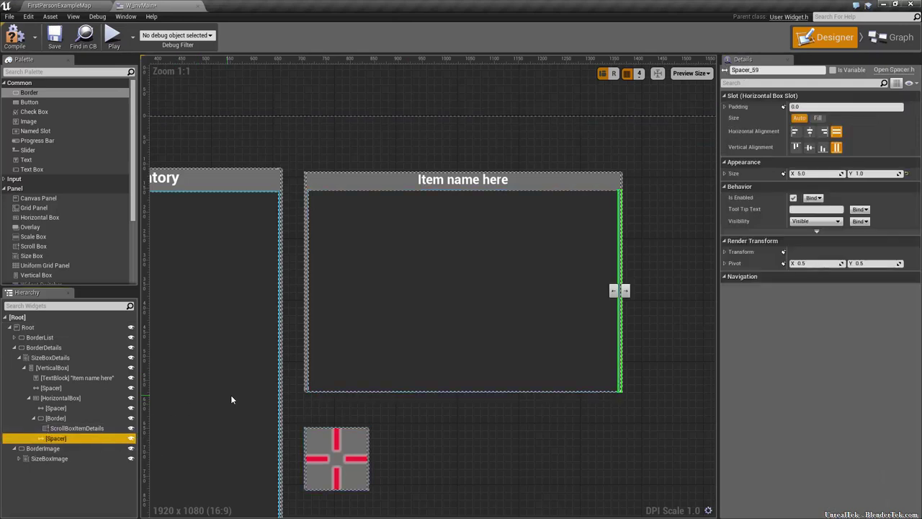
{"action": "scroll", "coordinate": [370, 393], "scroll_direction": "up", "scroll_amount": 2}
{"action": "left_click", "coordinate": [79, 411]}
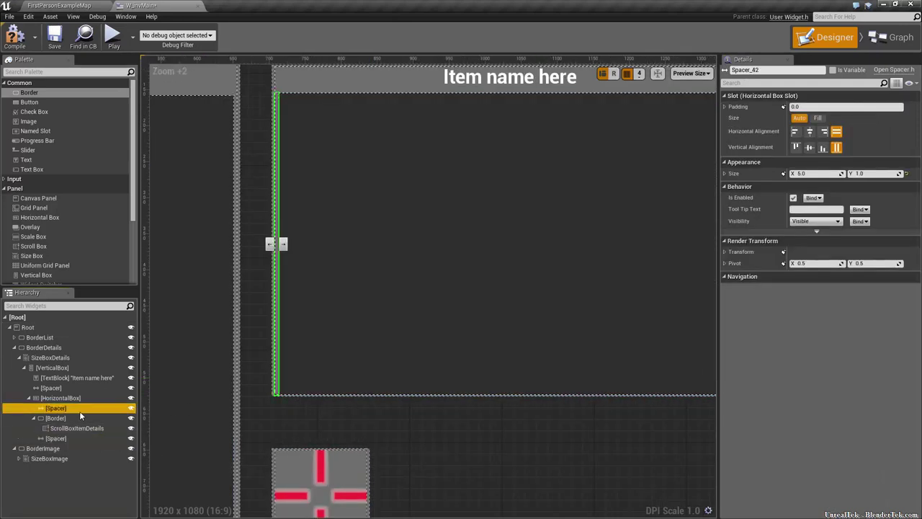
{"action": "scroll", "coordinate": [650, 382], "scroll_direction": "down", "scroll_amount": 2}
{"action": "right_click_drag", "start_coordinate": [650, 382], "coordinate": [418, 409]}
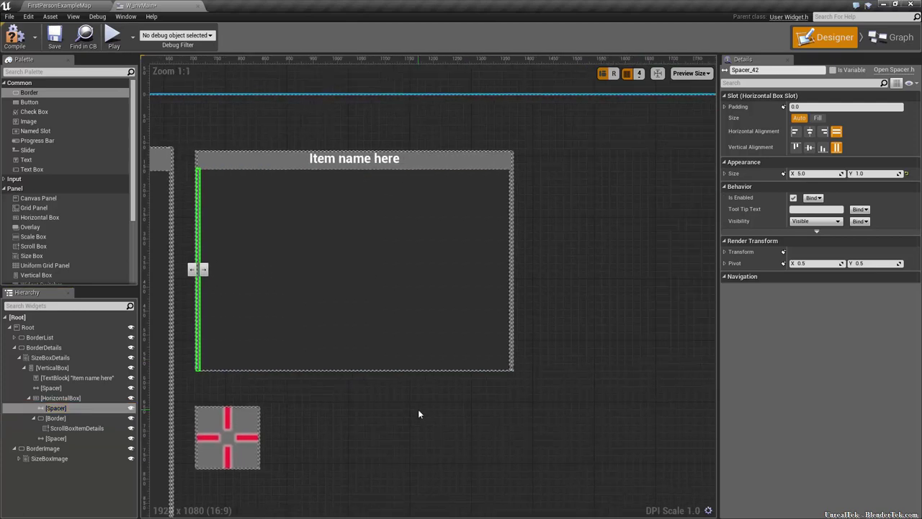
{"action": "left_click", "coordinate": [538, 325]}
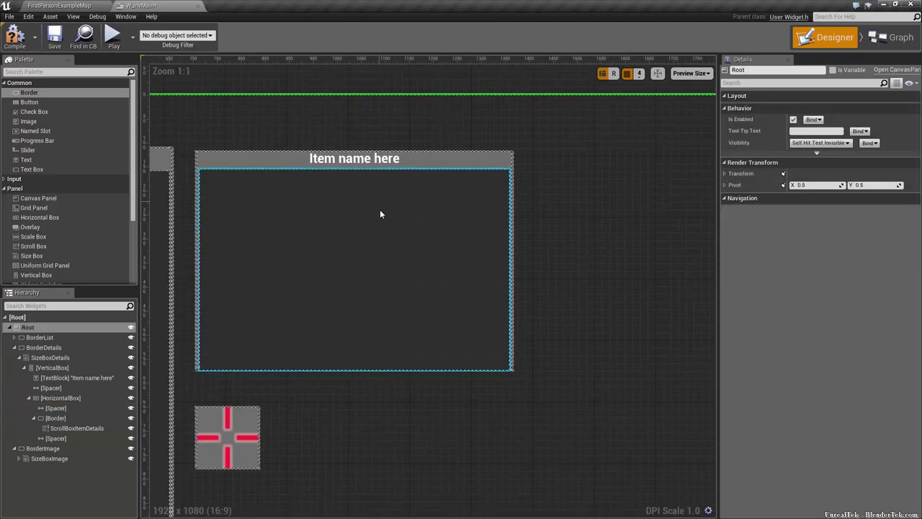
{"action": "scroll", "coordinate": [379, 208], "scroll_direction": "up", "scroll_amount": 5}
{"action": "scroll", "coordinate": [433, 333], "scroll_direction": "down", "scroll_amount": 2}
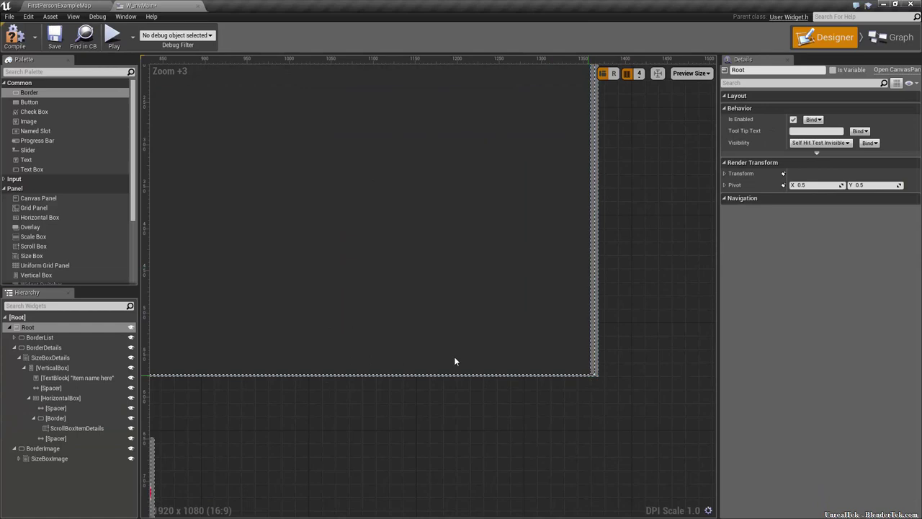
{"action": "scroll", "coordinate": [72, 227], "scroll_direction": "down", "scroll_amount": 1}
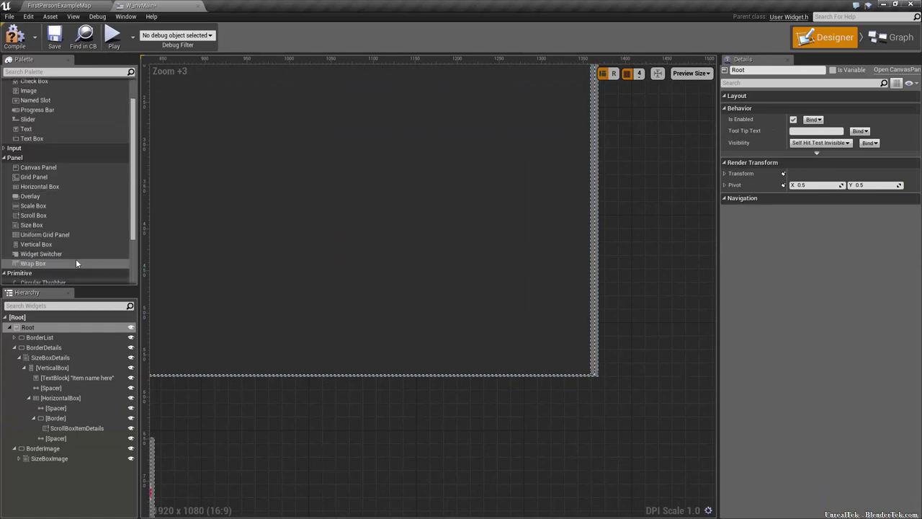
{"action": "scroll", "coordinate": [54, 188], "scroll_direction": "down", "scroll_amount": 2}
Step: Add a Spacer below the HorizontalBox in the details Vertical Box with Size Y 10
{"action": "mouse_move", "coordinate": [28, 260]}
{"action": "left_mouse_down"}
{"action": "mouse_move", "coordinate": [52, 381]}
{"action": "mouse_move", "coordinate": [56, 363]}
{"action": "left_mouse_up"}
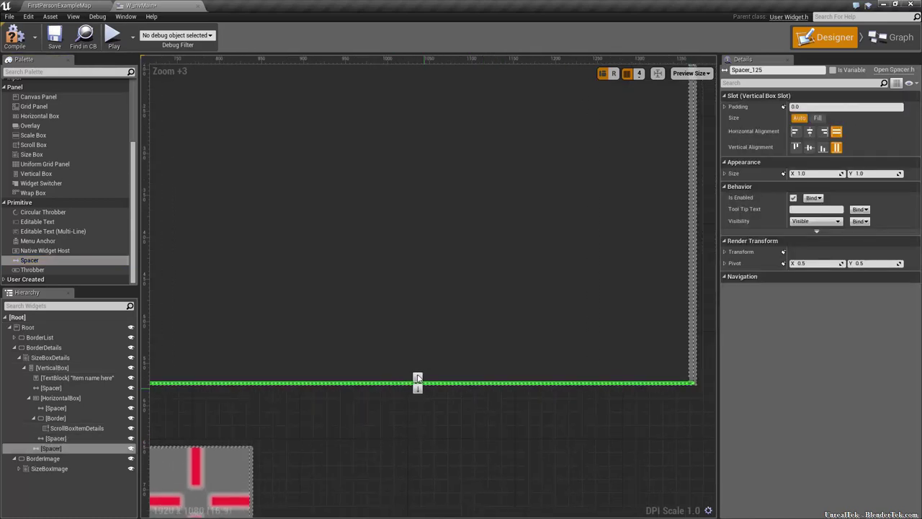
{"action": "left_click", "coordinate": [864, 173]}
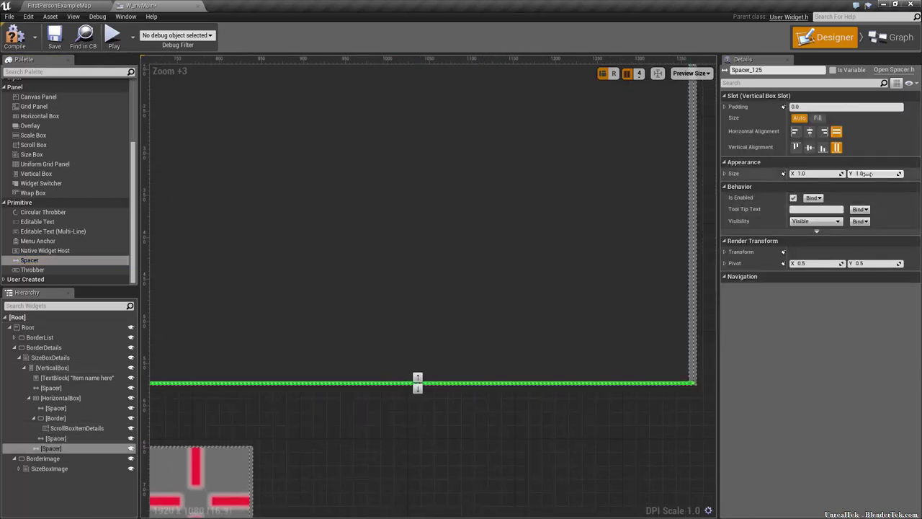
{"action": "type", "text": "10"}
{"action": "key", "text": "Return"}
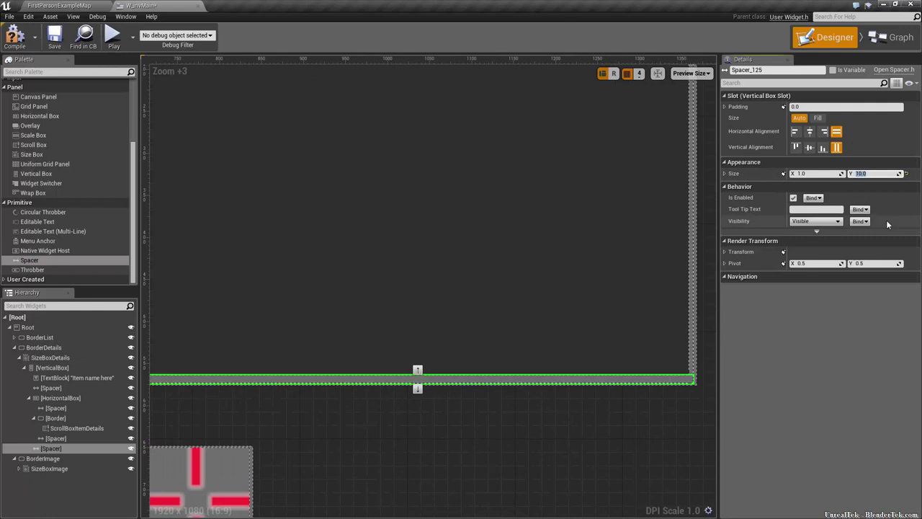
{"action": "scroll", "coordinate": [505, 446], "scroll_direction": "down", "scroll_amount": 9}
{"action": "left_click", "coordinate": [511, 463]}
{"action": "scroll", "coordinate": [493, 425], "scroll_direction": "up", "scroll_amount": 1}
{"action": "scroll", "coordinate": [490, 429], "scroll_direction": "up", "scroll_amount": 3}
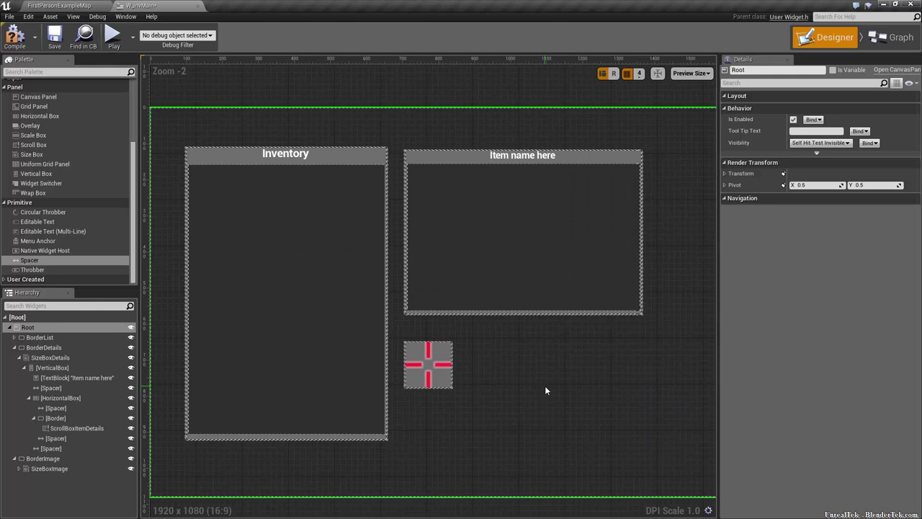
Step: Collapse the details children, then nudge BorderList up and check its Position Y value
{"action": "scroll", "coordinate": [475, 193], "scroll_direction": "up", "scroll_amount": 6}
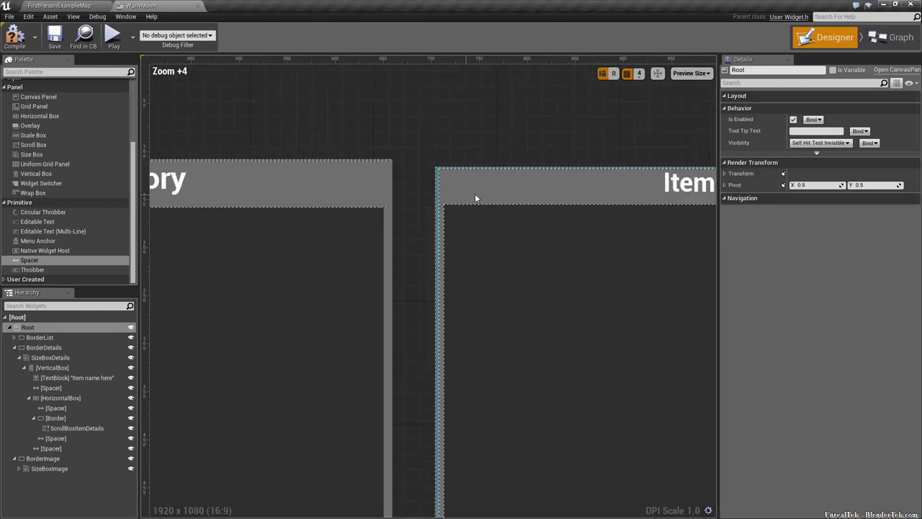
{"action": "left_click", "coordinate": [15, 349]}
{"action": "left_click", "coordinate": [13, 340]}
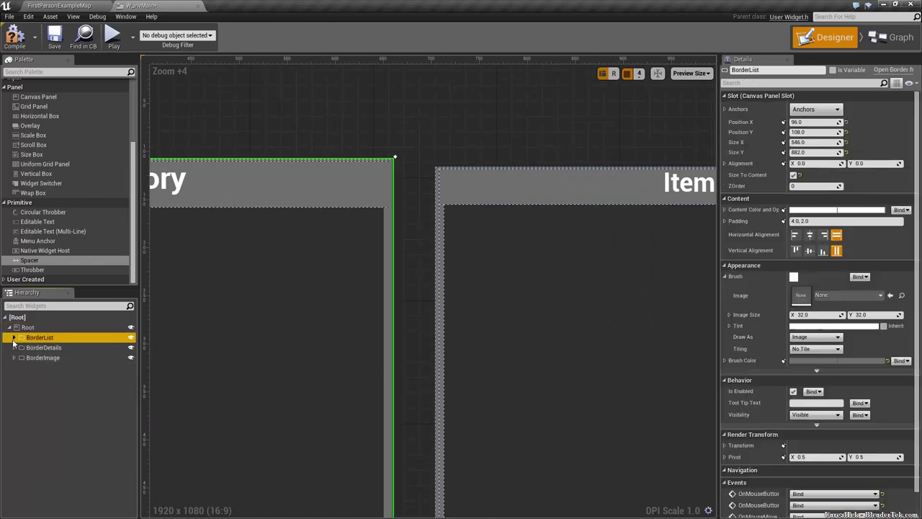
{"action": "scroll", "coordinate": [216, 230], "scroll_direction": "down", "scroll_amount": 8}
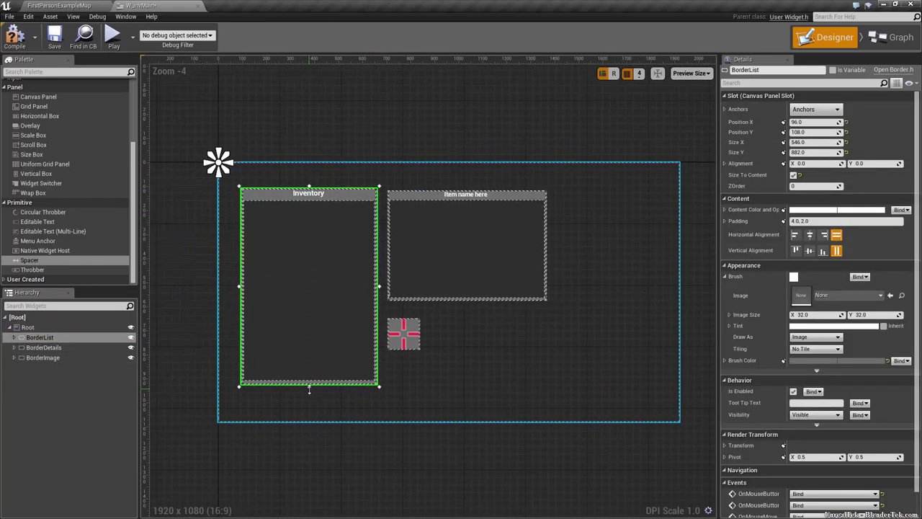
{"action": "left_click_drag", "start_coordinate": [309, 187], "coordinate": [316, 183]}
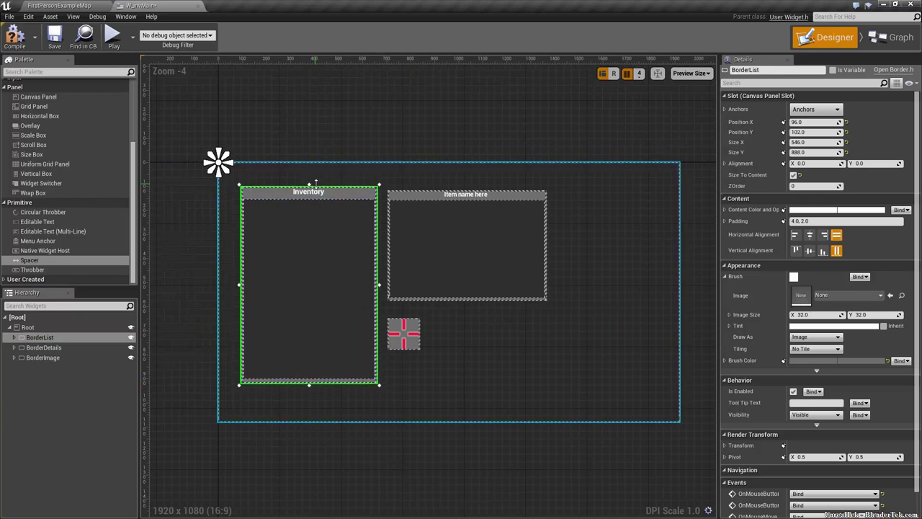
{"action": "left_click", "coordinate": [814, 132]}
{"action": "type", "text": "96"}
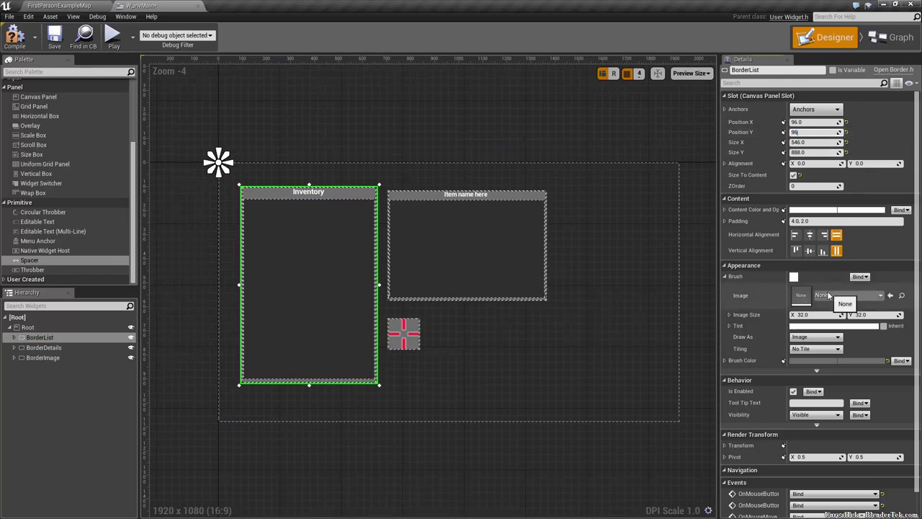
{"action": "scroll", "coordinate": [297, 235], "scroll_direction": "up", "scroll_amount": 5}
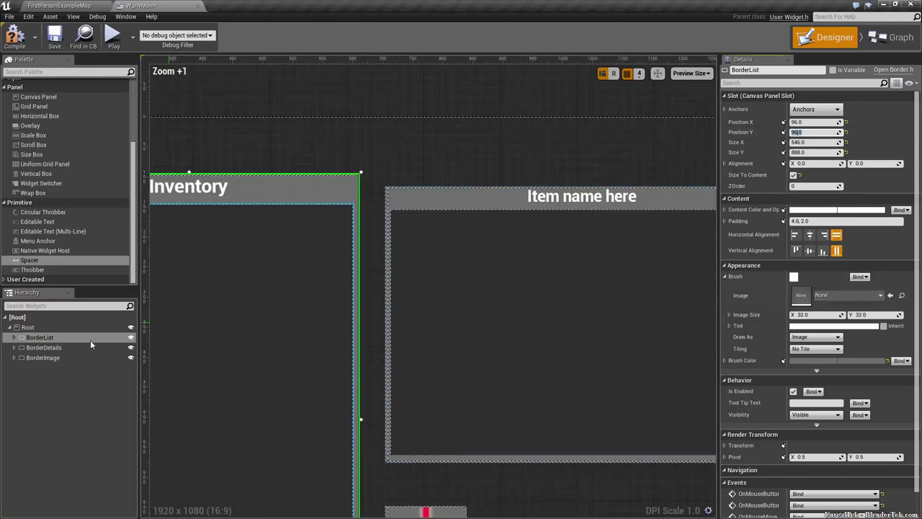
Step: Set BorderDetails Position Y to 96 to match the Inventory panel
{"action": "left_click", "coordinate": [58, 347]}
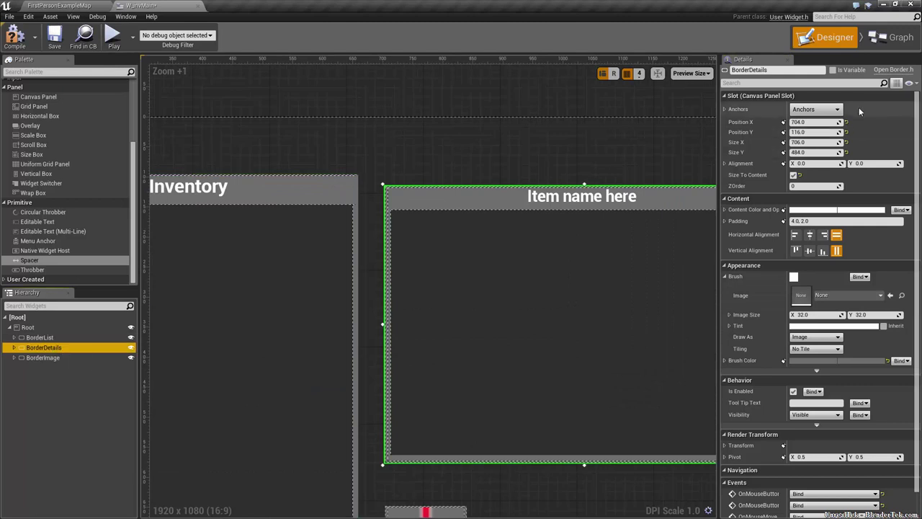
{"action": "left_click", "coordinate": [814, 132]}
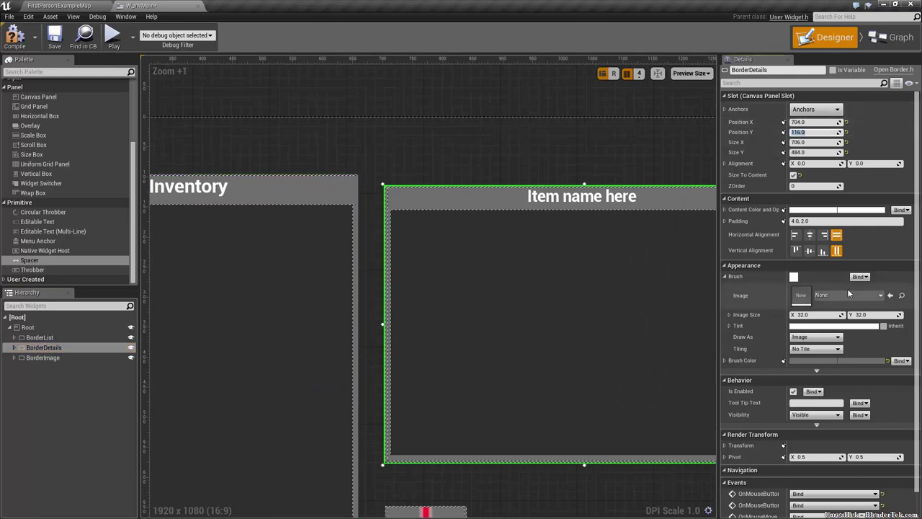
{"action": "type", "text": "0"}
{"action": "key", "text": "Return"}
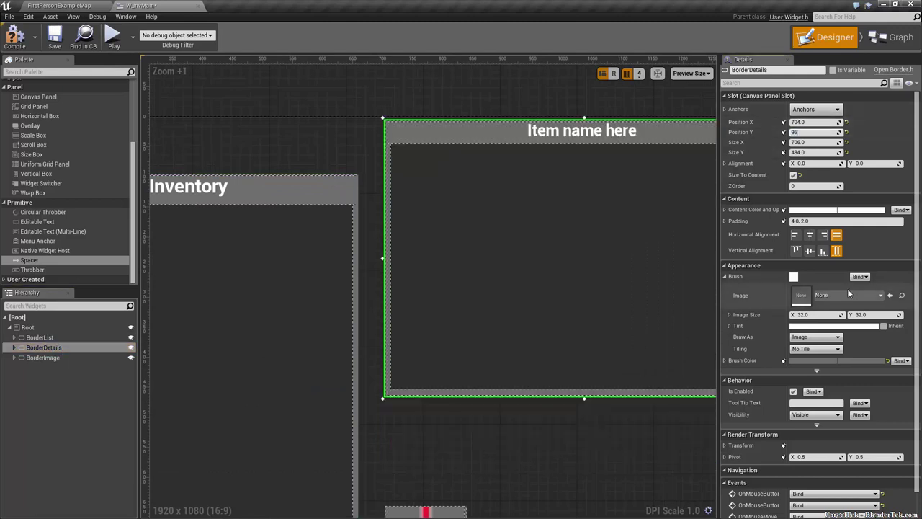
{"action": "key", "text": "Return"}
{"action": "key", "text": "shift+Tab"}
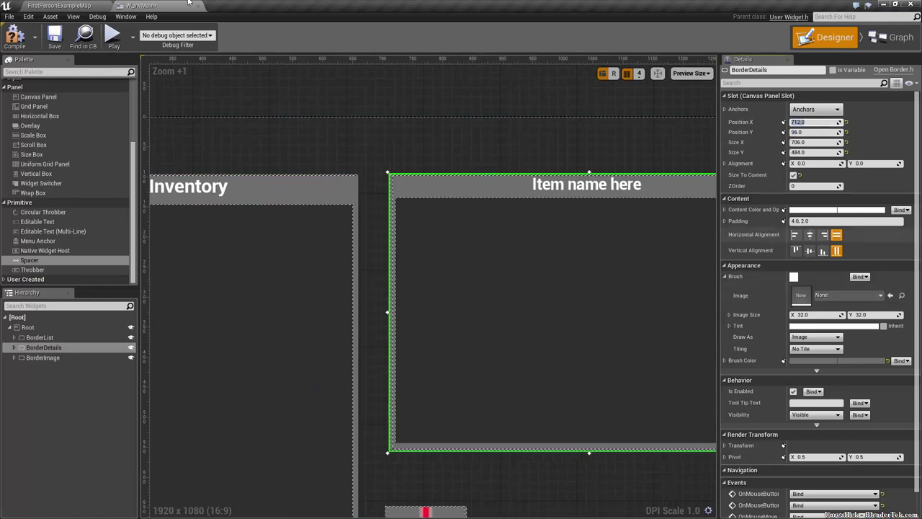
Step: Position the crosshair BorderImage at X 712 and Y 656
{"action": "left_click", "coordinate": [66, 338]}
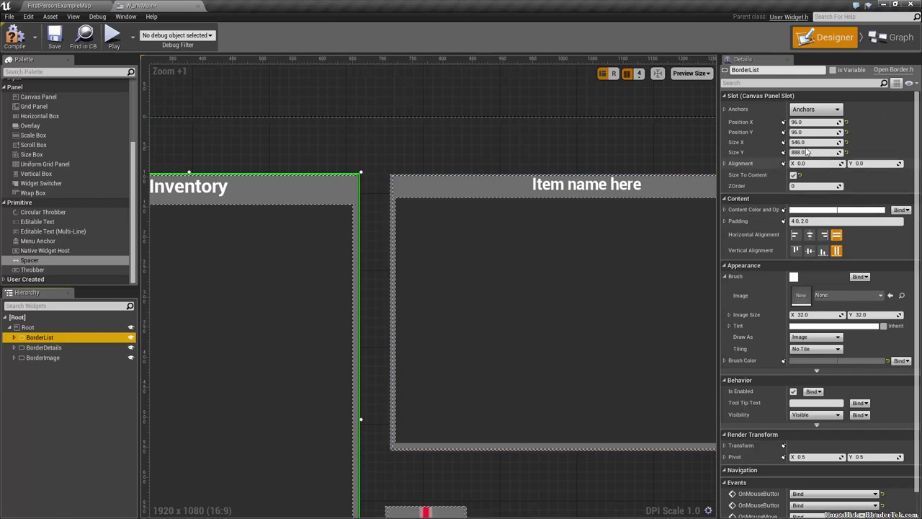
{"action": "scroll", "coordinate": [520, 152], "scroll_direction": "down", "scroll_amount": 7}
{"action": "scroll", "coordinate": [527, 266], "scroll_direction": "up", "scroll_amount": 7}
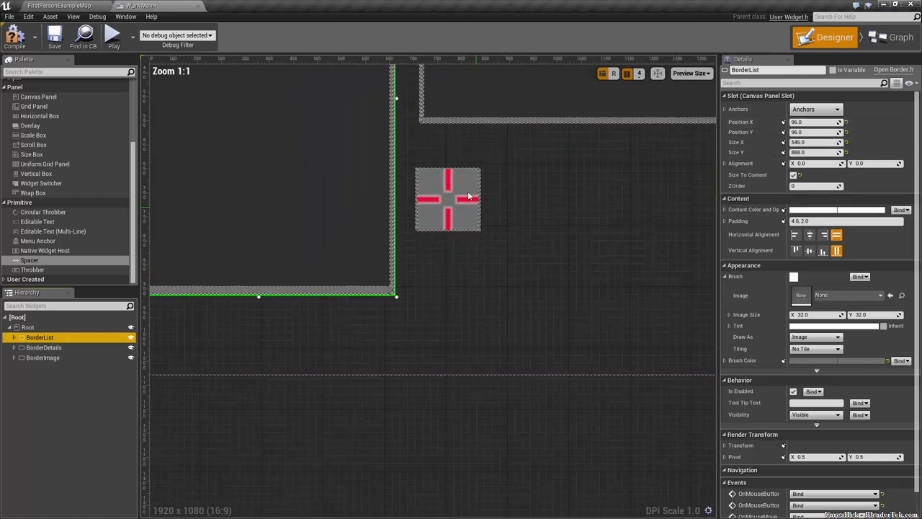
{"action": "left_click", "coordinate": [441, 198]}
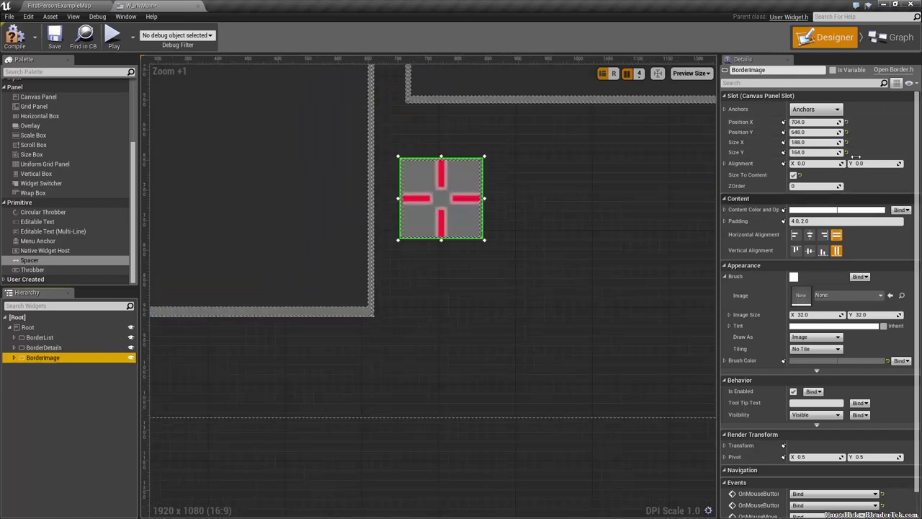
{"action": "left_click", "coordinate": [814, 122]}
{"action": "type", "text": "12"}
{"action": "key", "text": "Tab"}
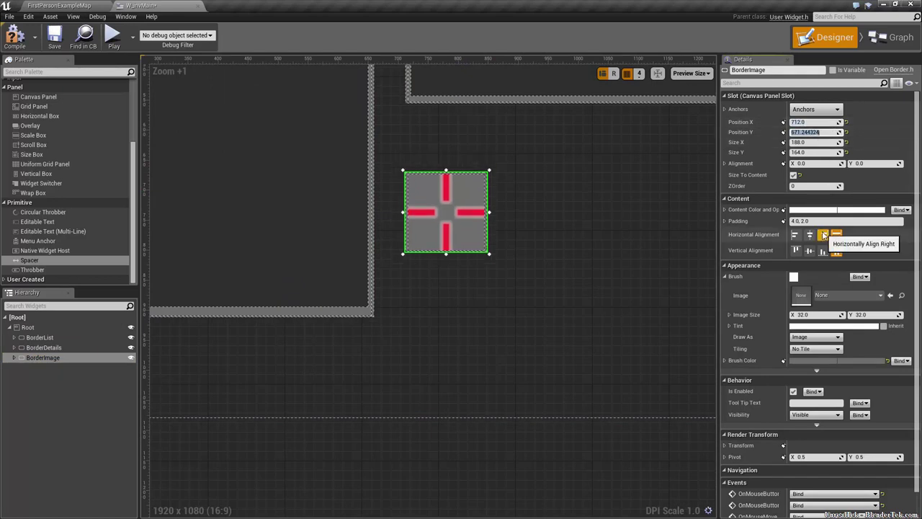
{"action": "type", "text": "656"}
{"action": "key", "text": "Return"}
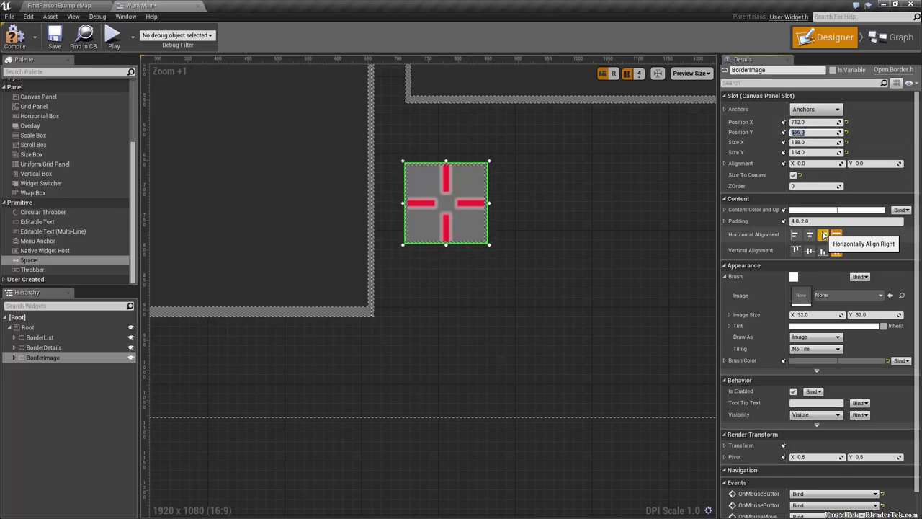
Step: Deselect the image box and zoom the canvas in and out to review the layout
{"action": "left_click", "coordinate": [599, 237]}
{"action": "scroll", "coordinate": [603, 228], "scroll_direction": "down", "scroll_amount": 2}
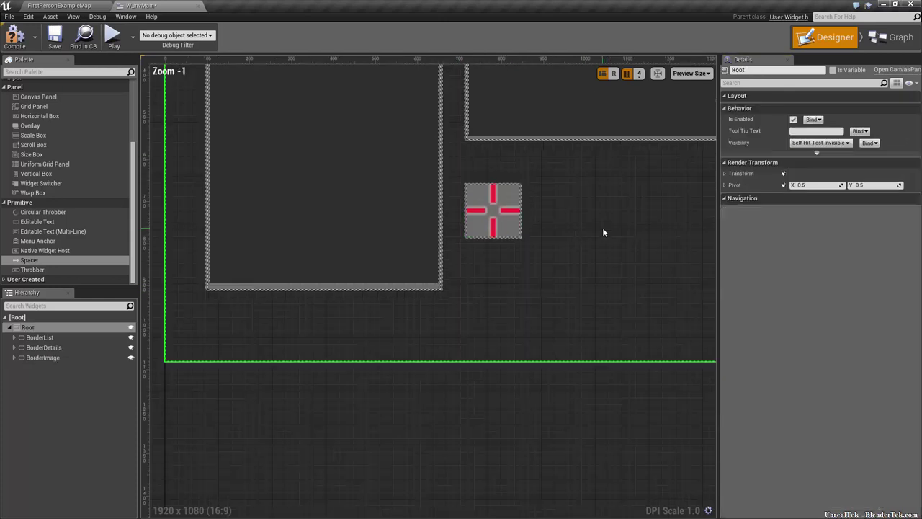
{"action": "scroll", "coordinate": [562, 289], "scroll_direction": "down", "scroll_amount": 6}
{"action": "scroll", "coordinate": [540, 317], "scroll_direction": "up", "scroll_amount": 3}
{"action": "scroll", "coordinate": [573, 257], "scroll_direction": "up", "scroll_amount": 2}
{"action": "scroll", "coordinate": [642, 206], "scroll_direction": "up", "scroll_amount": 1}
{"action": "scroll", "coordinate": [642, 206], "scroll_direction": "up", "scroll_amount": 1}
{"action": "scroll", "coordinate": [68, 152], "scroll_direction": "up", "scroll_amount": 4}
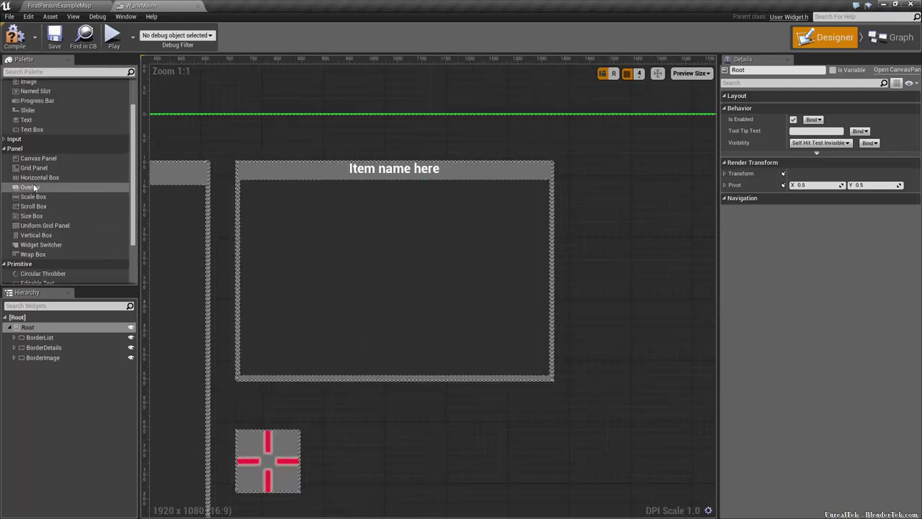
Step: Select ScrollBoxItemDetails, pan to the Inventory panel, and save W_invMain via Save Now
{"action": "left_click", "coordinate": [413, 246]}
{"action": "right_click_drag", "start_coordinate": [432, 265], "coordinate": [647, 318]}
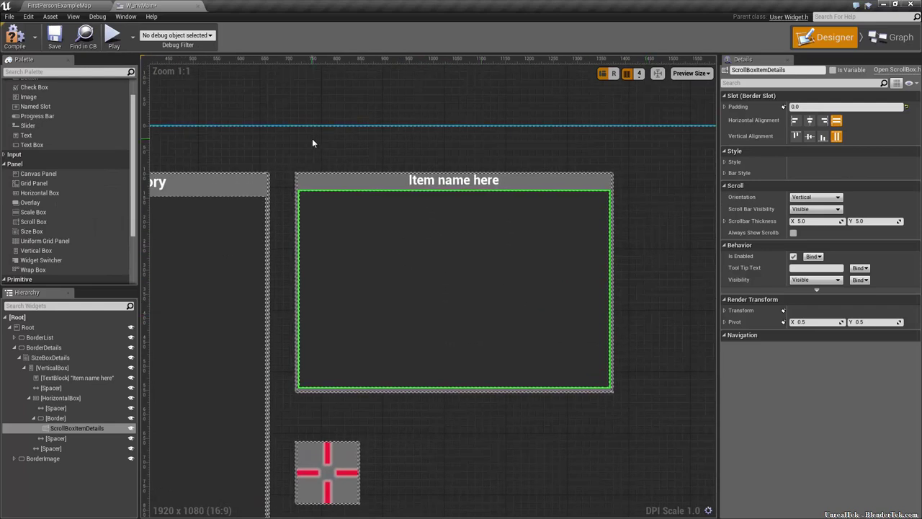
{"action": "right_click_drag", "start_coordinate": [312, 138], "coordinate": [549, 70]}
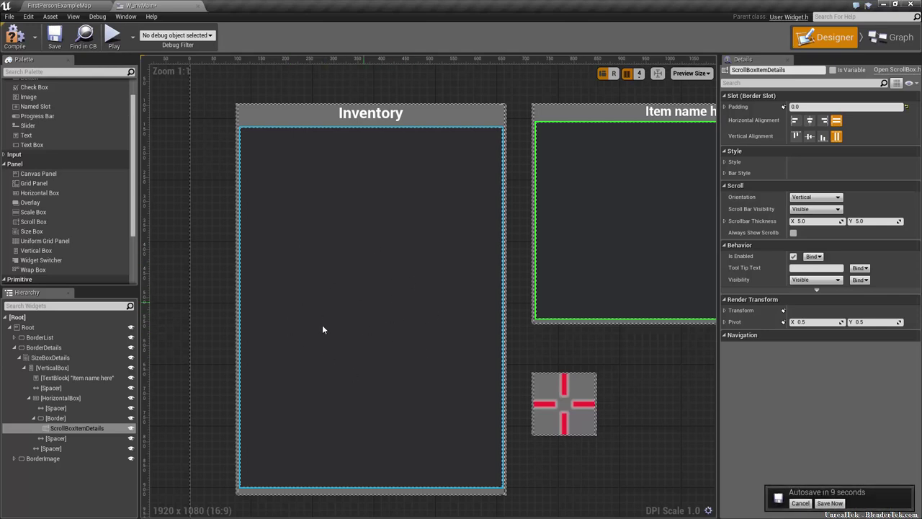
{"action": "left_click", "coordinate": [829, 503]}
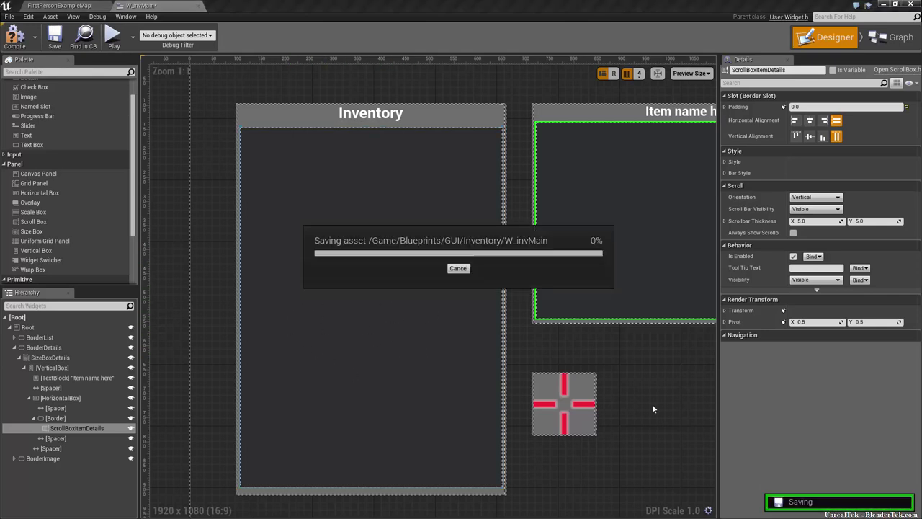
{"action": "scroll", "coordinate": [516, 157], "scroll_direction": "up", "scroll_amount": 3}
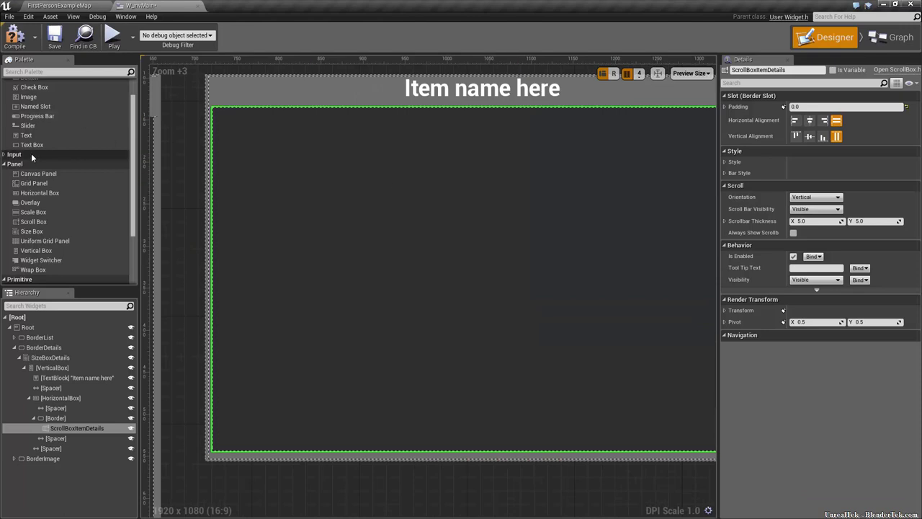
Step: Add four Text blocks into ScrollBoxItemDetails
{"action": "left_click_drag", "start_coordinate": [29, 135], "coordinate": [338, 147]}
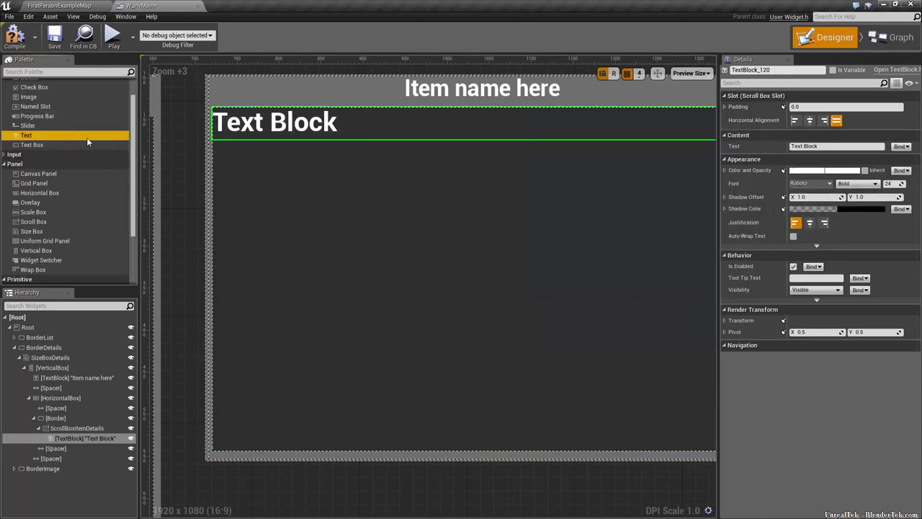
{"action": "left_click_drag", "start_coordinate": [84, 137], "coordinate": [301, 175]}
{"action": "left_click_drag", "start_coordinate": [71, 138], "coordinate": [267, 221]}
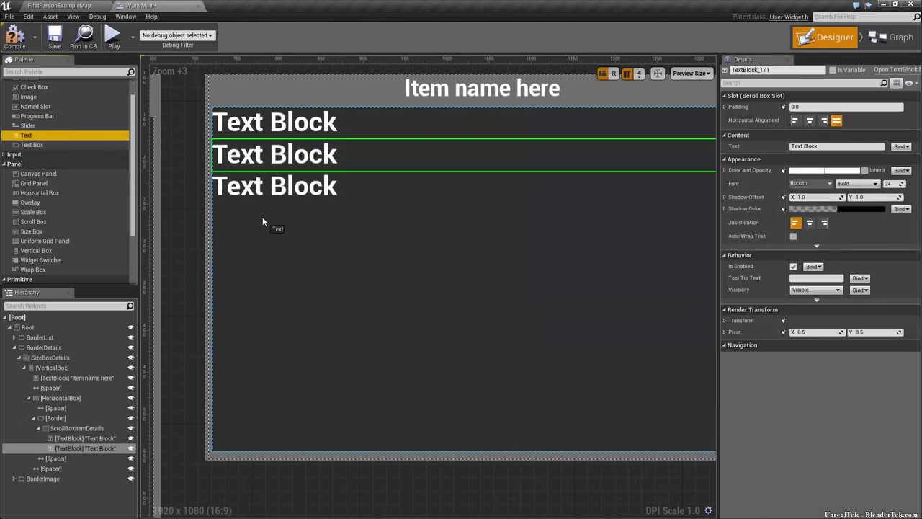
{"action": "left_click_drag", "start_coordinate": [71, 138], "coordinate": [319, 269]}
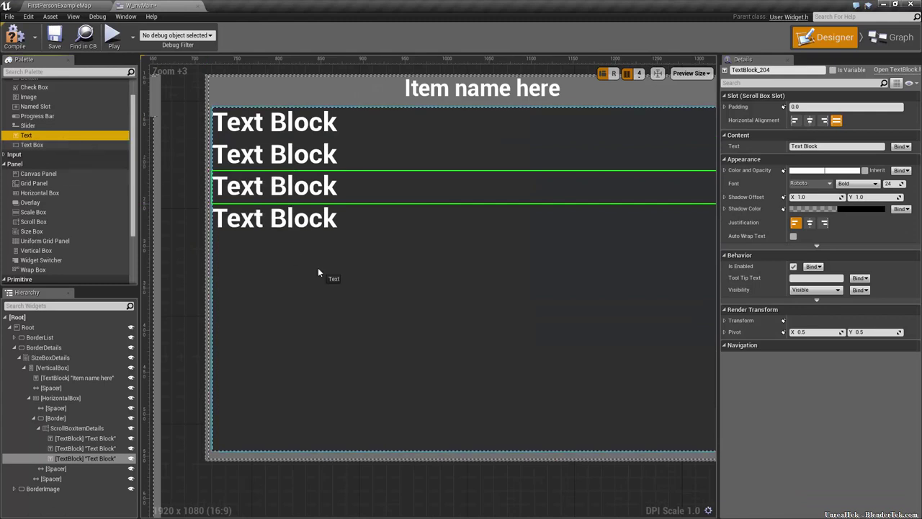
Step: Set the first Text block's font size to 18
{"action": "left_click", "coordinate": [312, 129]}
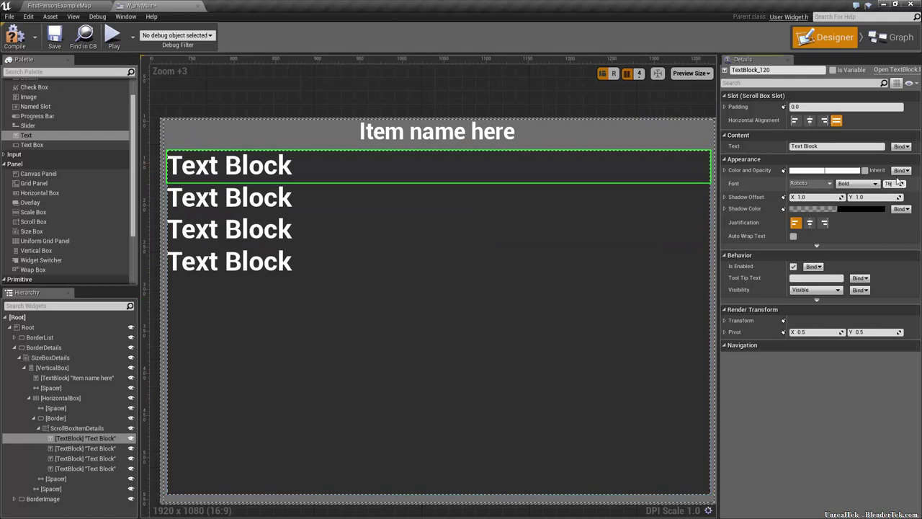
{"action": "key", "text": "Return"}
{"action": "type", "text": "18"}
{"action": "key", "text": "Return"}
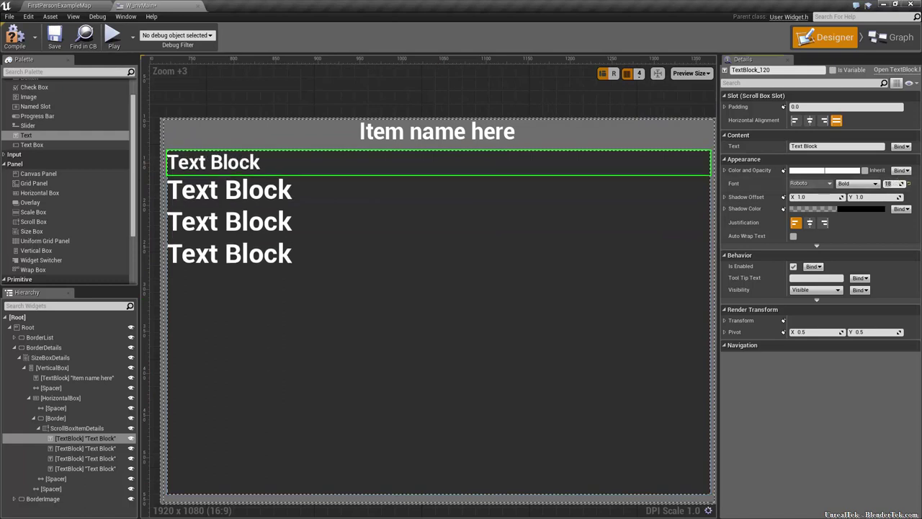
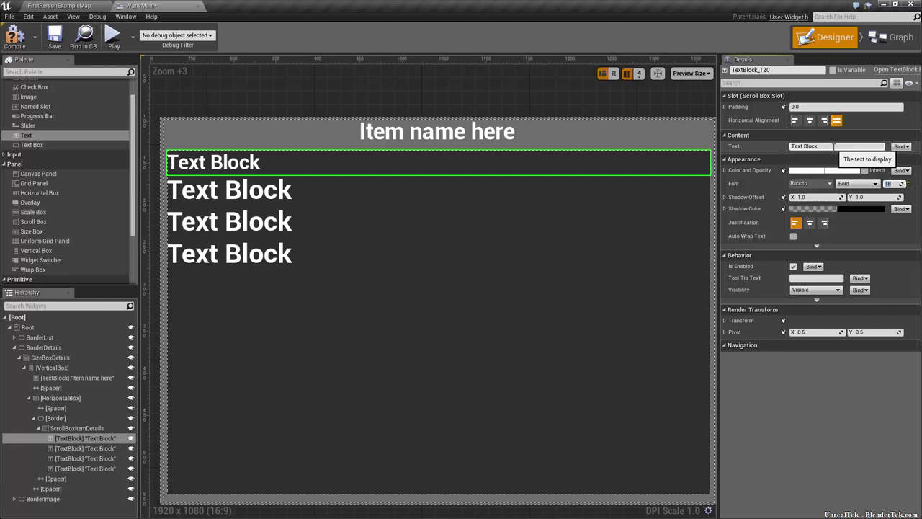
Step: Centre the first text block horizontally and set its text to 'Weight goes here'
{"action": "scroll", "coordinate": [310, 198], "scroll_direction": "down", "scroll_amount": 7}
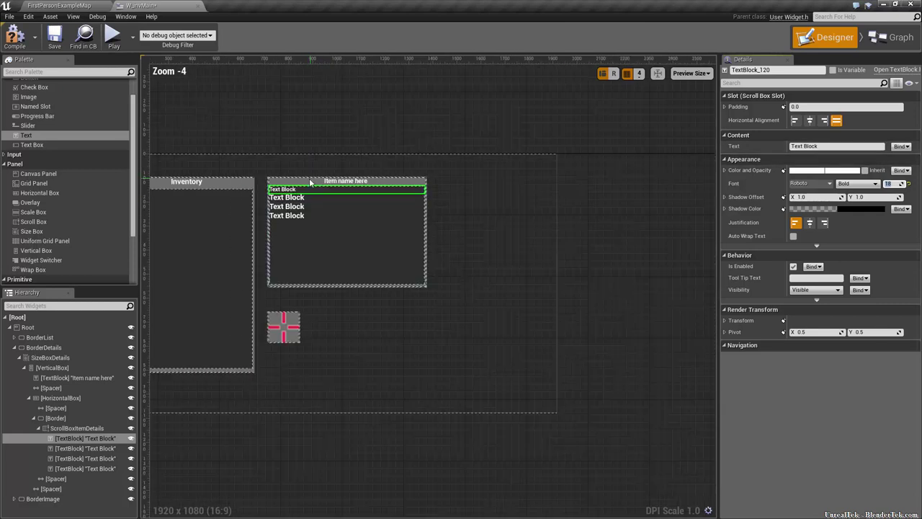
{"action": "right_click_drag", "start_coordinate": [200, 171], "coordinate": [328, 154]}
{"action": "scroll", "coordinate": [327, 154], "scroll_direction": "up", "scroll_amount": 3}
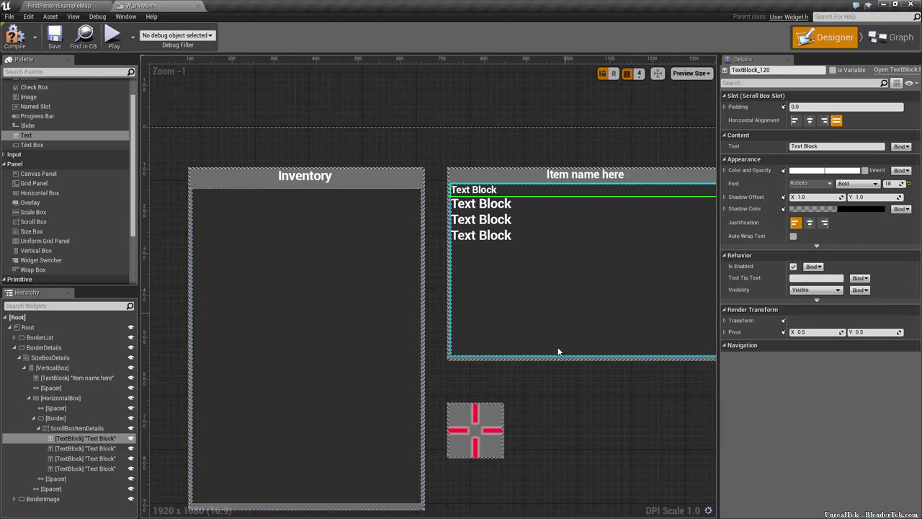
{"action": "scroll", "coordinate": [393, 246], "scroll_direction": "up", "scroll_amount": 1}
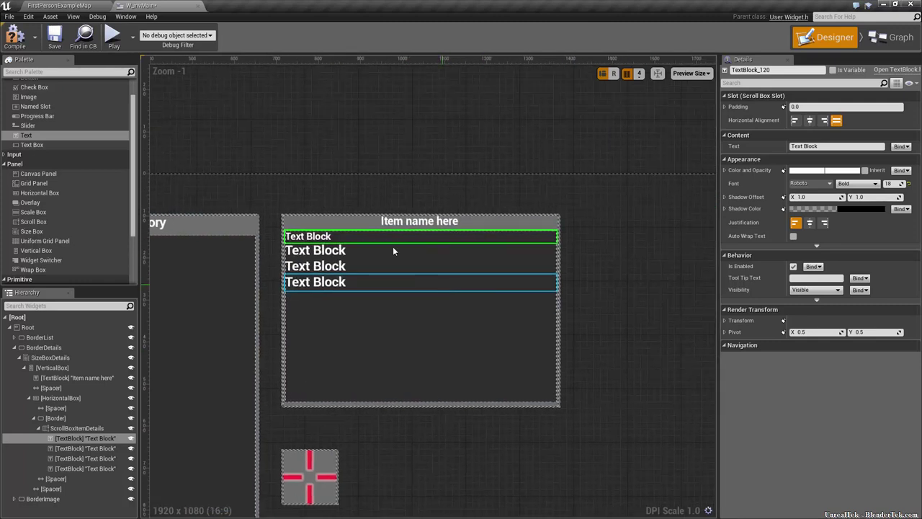
{"action": "scroll", "coordinate": [336, 238], "scroll_direction": "up", "scroll_amount": 2}
{"action": "mouse_move", "coordinate": [455, 340]}
{"action": "right_mouse_down"}
{"action": "mouse_move", "coordinate": [427, 347]}
{"action": "mouse_move", "coordinate": [470, 368]}
{"action": "right_mouse_up"}
{"action": "scroll", "coordinate": [424, 335], "scroll_direction": "up", "scroll_amount": 1}
{"action": "scroll", "coordinate": [447, 329], "scroll_direction": "up", "scroll_amount": 1}
{"action": "scroll", "coordinate": [469, 335], "scroll_direction": "down", "scroll_amount": 2}
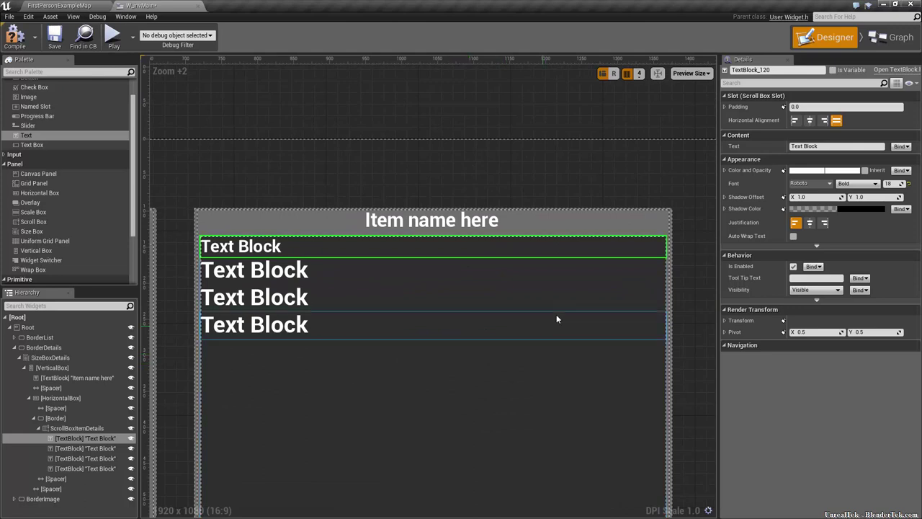
{"action": "left_click", "coordinate": [810, 120]}
{"action": "left_click", "coordinate": [827, 147]}
{"action": "type", "text": "Weight"}
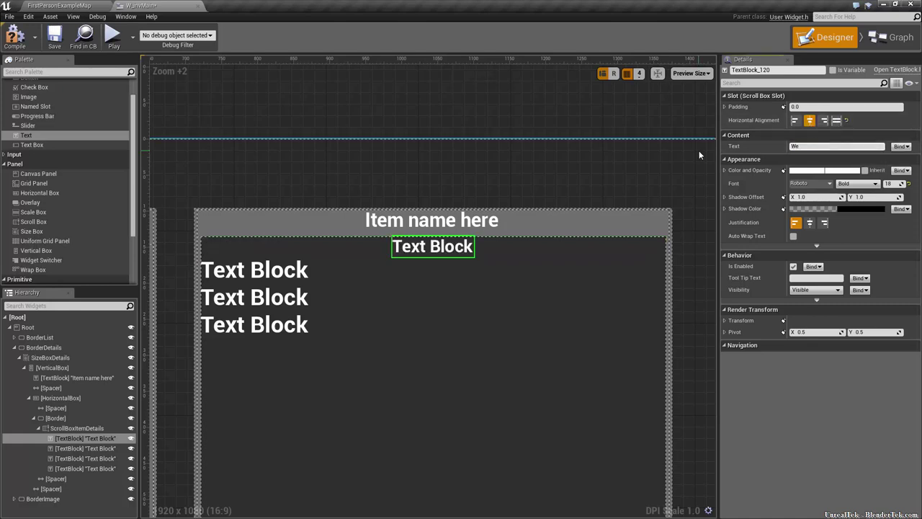
{"action": "type", "text": " goes here"}
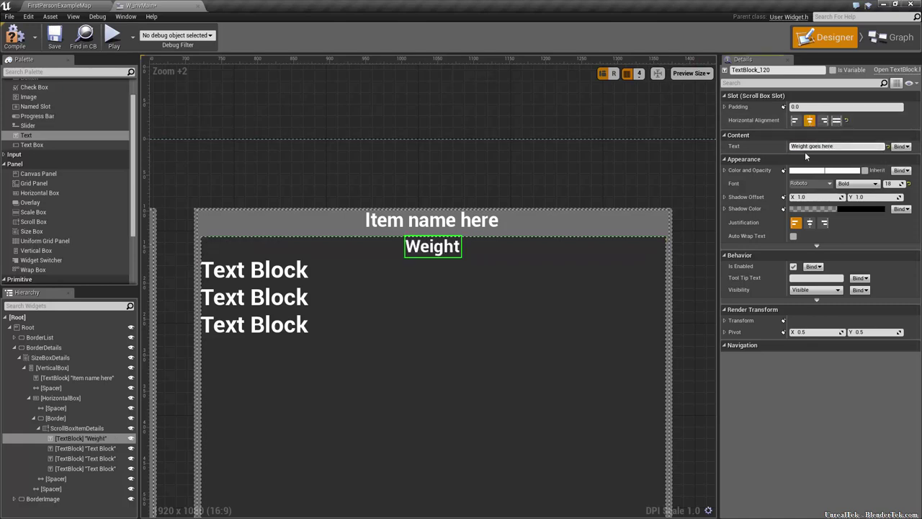
{"action": "key", "text": "Return"}
Step: Delete the two spare text blocks and make the remaining one read the item details sentence
{"action": "left_click", "coordinate": [282, 274]}
{"action": "key", "text": "Delete"}
{"action": "left_click", "coordinate": [282, 274]}
{"action": "key", "text": "Delete"}
{"action": "left_click", "coordinate": [282, 279]}
{"action": "left_click", "coordinate": [836, 146]}
{"action": "type", "text": "Item"}
{"action": "type", "text": " will go here and"}
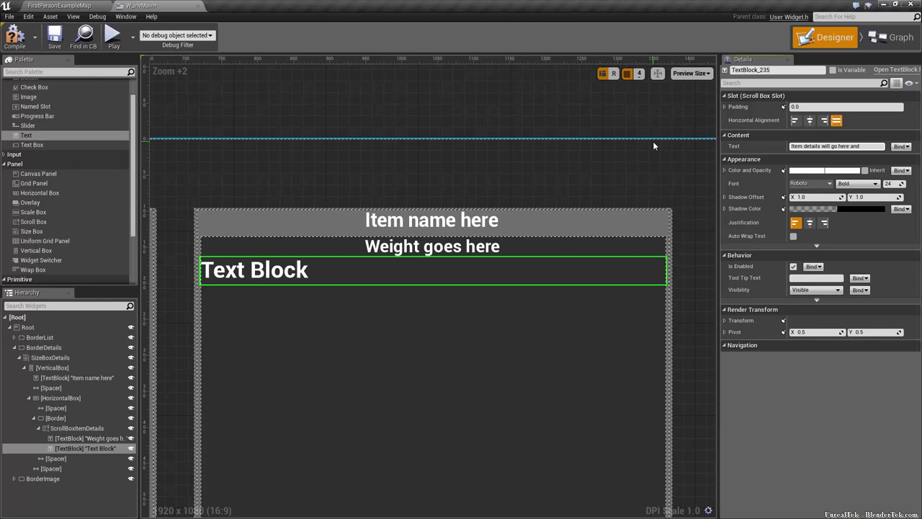
{"action": "type", "text": " wrap around so that we get a scrol"}
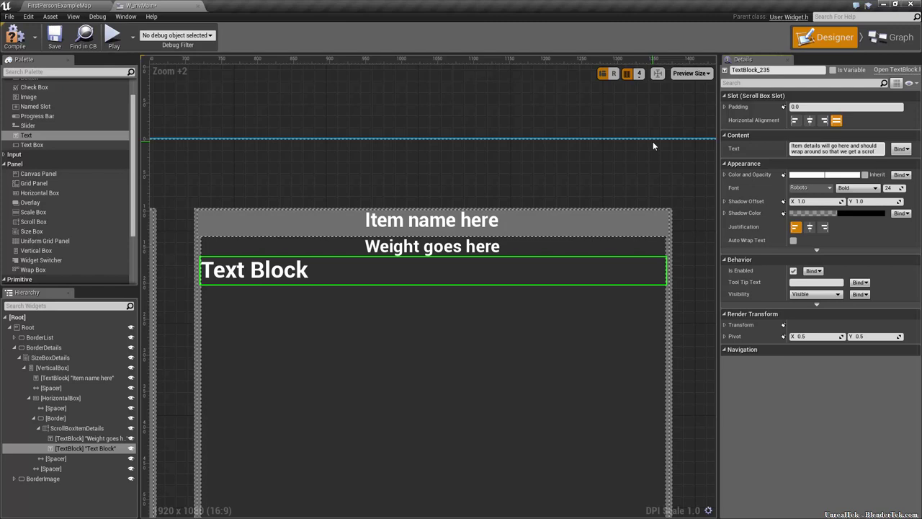
{"action": "type", "text": "bar"}
{"action": "key", "text": "Return"}
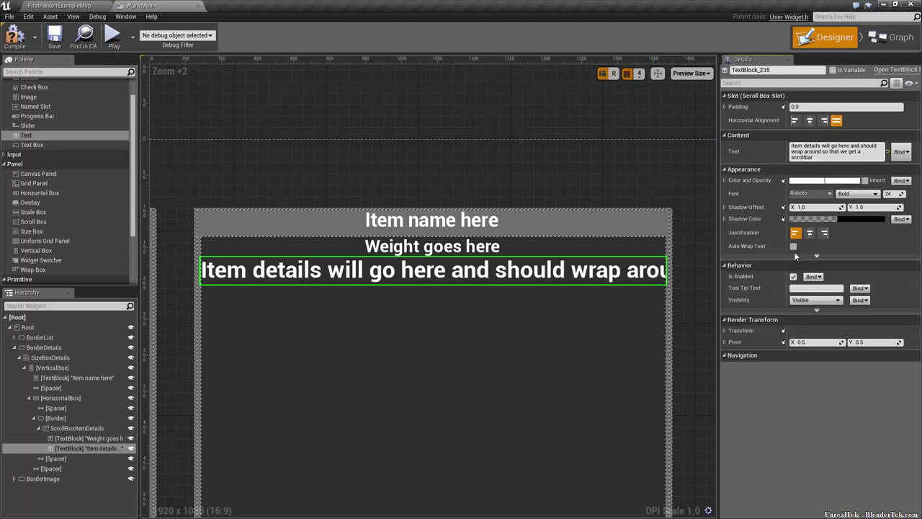
Step: Turn on Auto Wrap Text and give the item details scroll box an always-visible, 10-thick scrollbar
{"action": "left_click", "coordinate": [794, 246]}
{"action": "right_click_drag", "start_coordinate": [704, 317], "coordinate": [691, 207]}
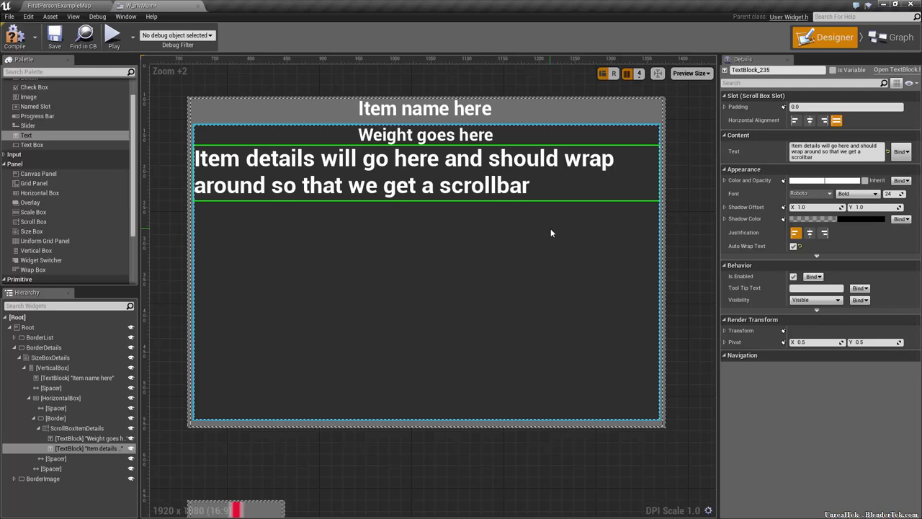
{"action": "left_click", "coordinate": [551, 232]}
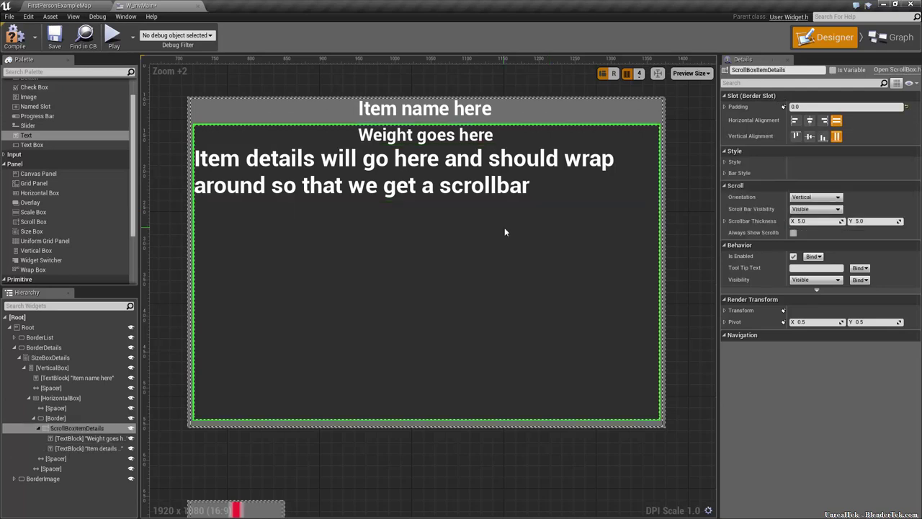
{"action": "left_click", "coordinate": [794, 232]}
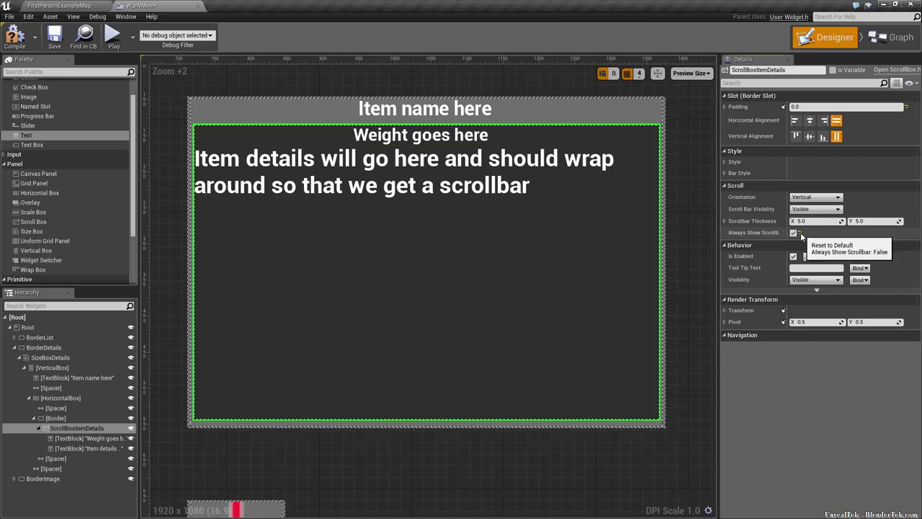
{"action": "left_click", "coordinate": [813, 222]}
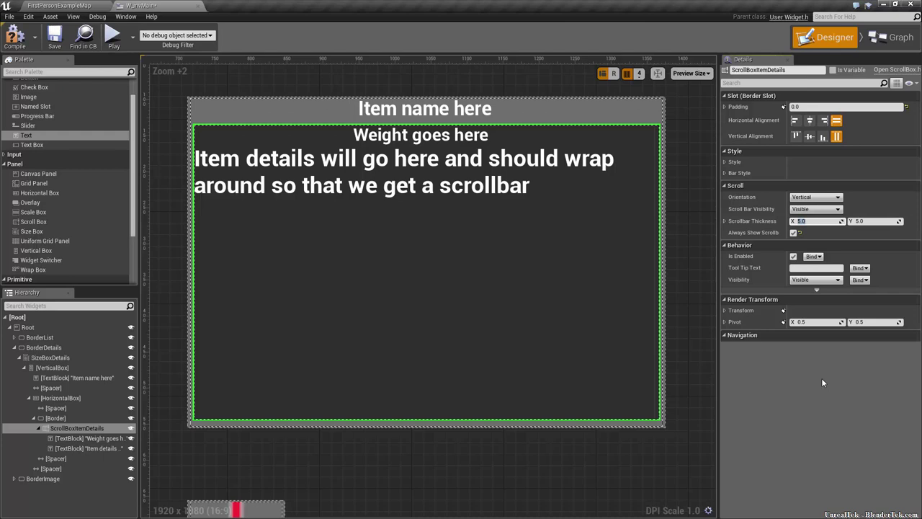
{"action": "type", "text": "10"}
{"action": "key", "text": "Tab"}
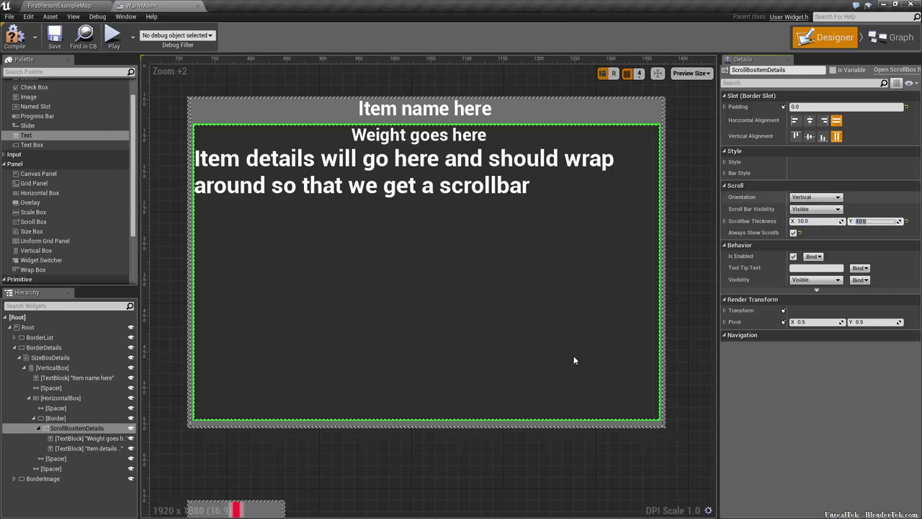
Step: Give the inventory list scroll box an always-visible scrollbar, 10 by 10 thick
{"action": "left_click", "coordinate": [531, 474]}
{"action": "scroll", "coordinate": [532, 474], "scroll_direction": "down", "scroll_amount": 3}
{"action": "right_click_drag", "start_coordinate": [532, 474], "coordinate": [776, 423]}
{"action": "left_click", "coordinate": [367, 294]}
{"action": "left_click", "coordinate": [818, 223]}
{"action": "type", "text": "1"}
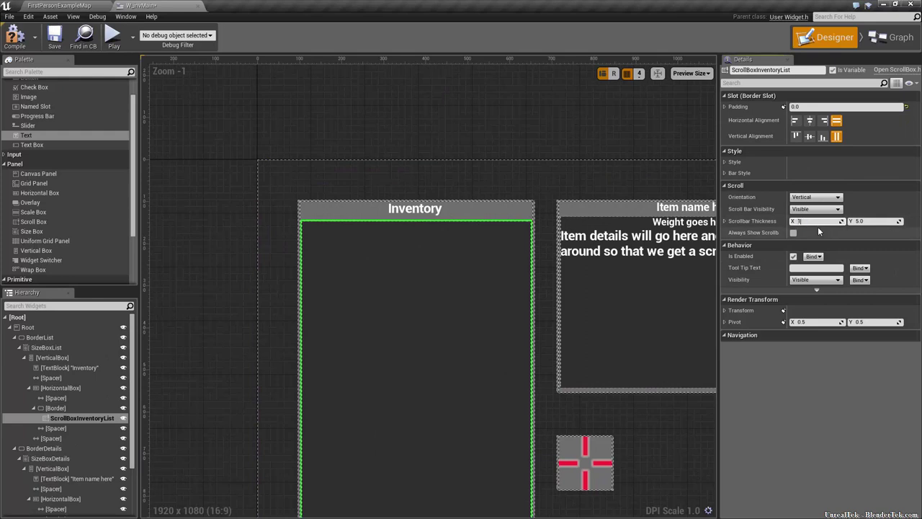
{"action": "type", "text": "0"}
{"action": "key", "text": "Tab"}
{"action": "type", "text": "10"}
{"action": "left_click", "coordinate": [793, 233]}
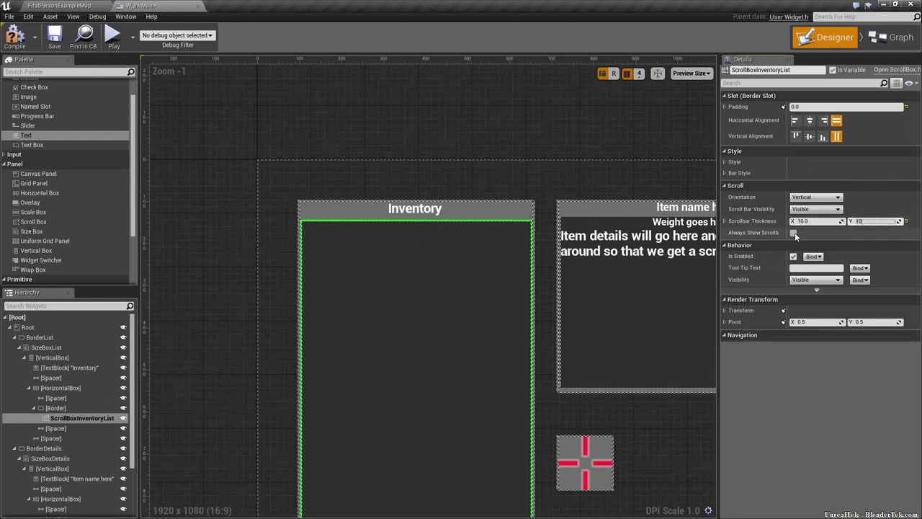
{"action": "mouse_move", "coordinate": [697, 456]}
{"action": "right_mouse_down"}
{"action": "mouse_move", "coordinate": [524, 381]}
{"action": "mouse_move", "coordinate": [483, 450]}
{"action": "right_mouse_up"}
{"action": "scroll", "coordinate": [537, 390], "scroll_direction": "up", "scroll_amount": 3}
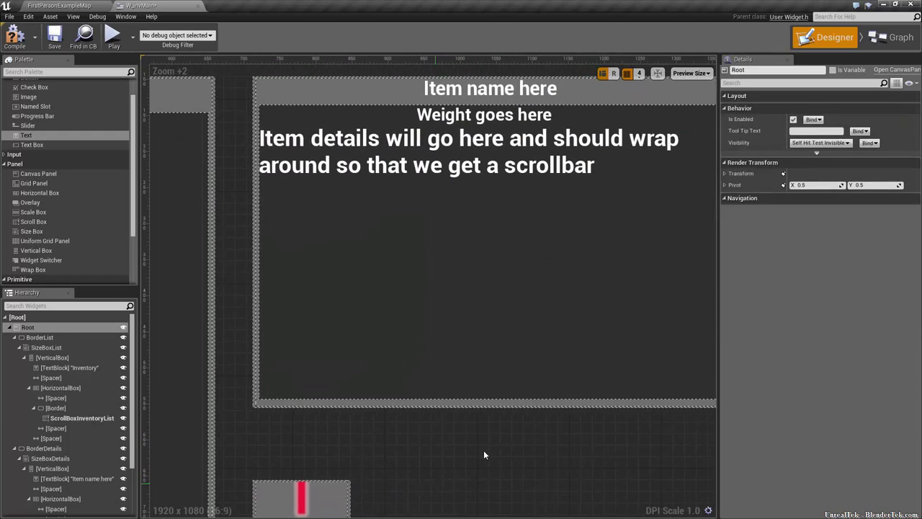
Step: Set the item details text font size to 14, with Auto Wrap Text switched off and back on
{"action": "left_click", "coordinate": [568, 270]}
{"action": "left_click", "coordinate": [634, 344]}
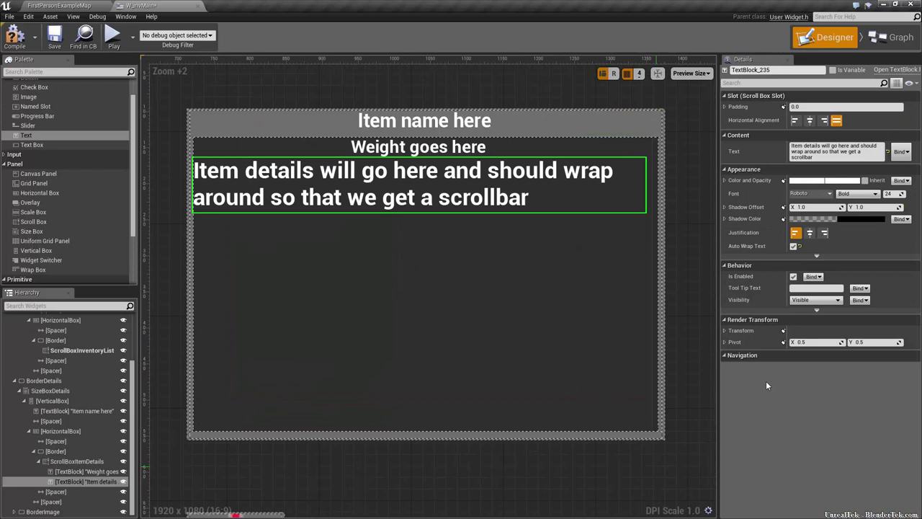
{"action": "left_click", "coordinate": [794, 247]}
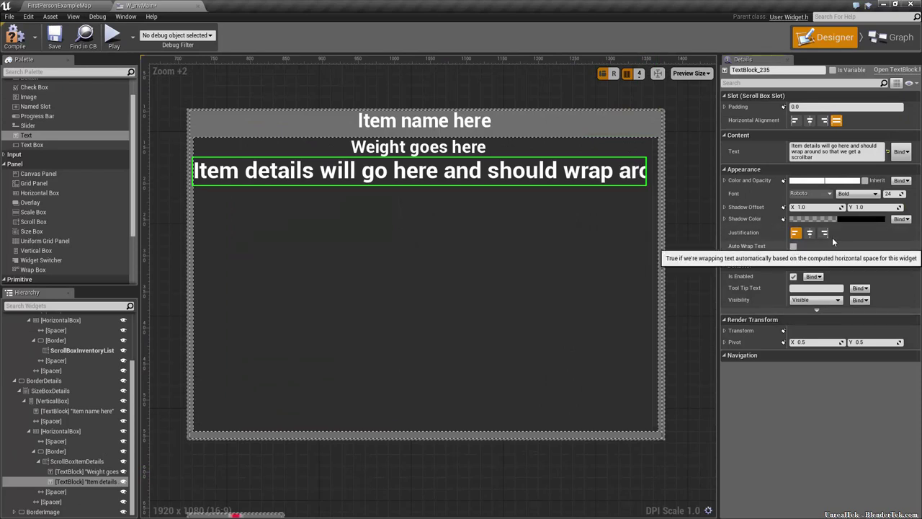
{"action": "left_click", "coordinate": [892, 193]}
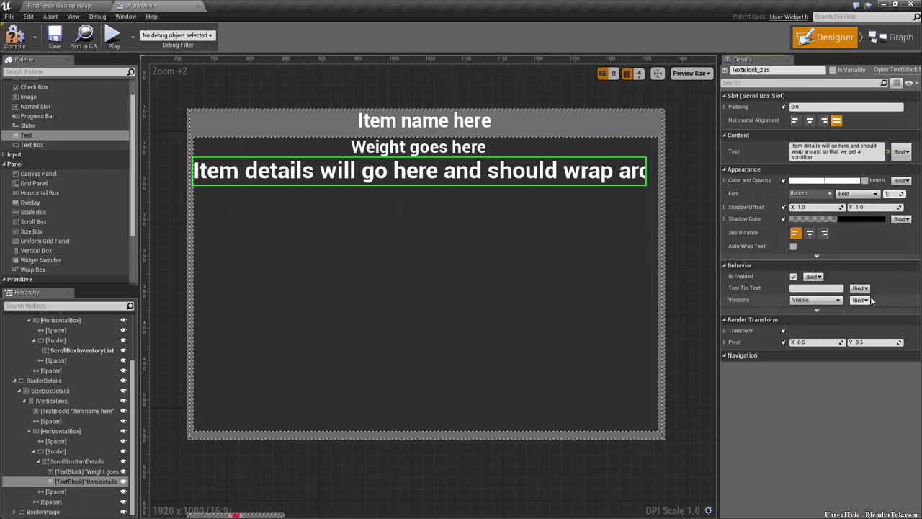
{"action": "type", "text": "14"}
{"action": "key", "text": "Return"}
{"action": "type", "text": "15"}
{"action": "key", "text": "Return"}
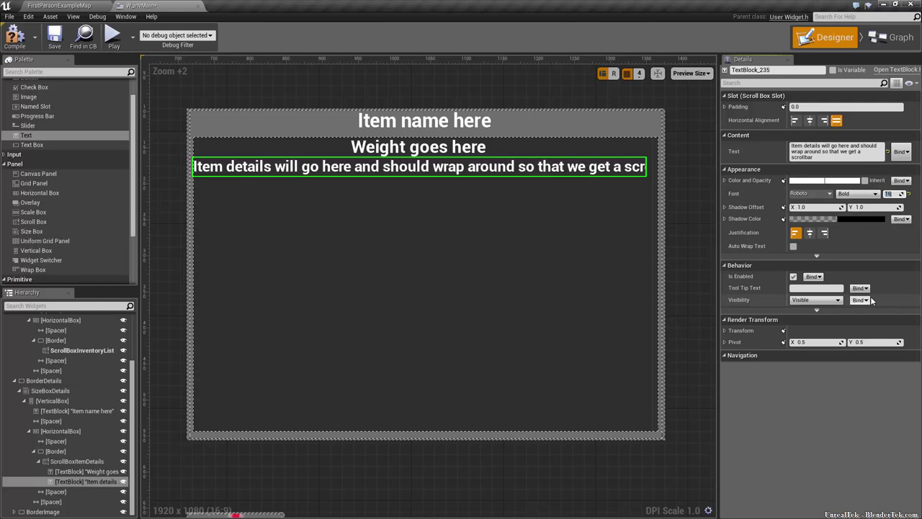
{"action": "type", "text": "14"}
{"action": "key", "text": "Return"}
{"action": "left_click", "coordinate": [793, 246]}
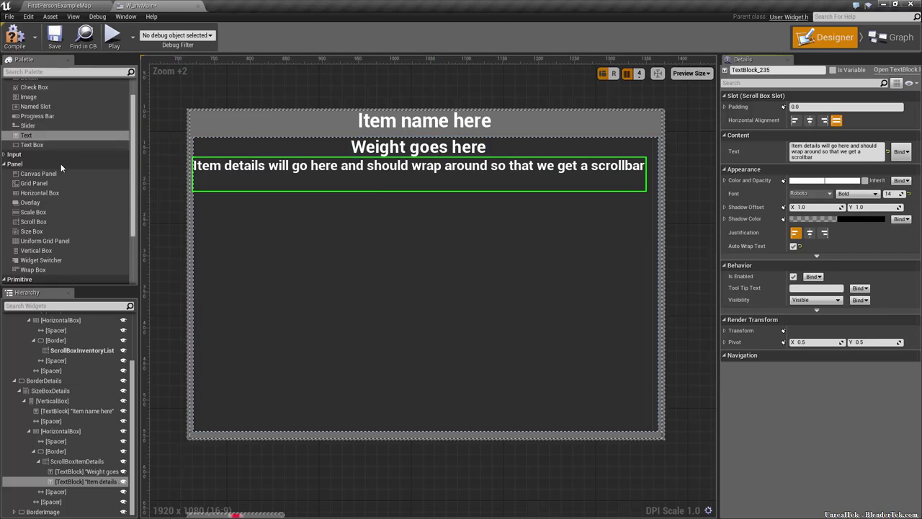
{"action": "scroll", "coordinate": [60, 188], "scroll_direction": "down", "scroll_amount": 3}
{"action": "scroll", "coordinate": [61, 229], "scroll_direction": "down", "scroll_amount": 1}
Step: Add a spacer above the item details text and set its Size Y to 5
{"action": "left_click_drag", "start_coordinate": [50, 260], "coordinate": [408, 216]}
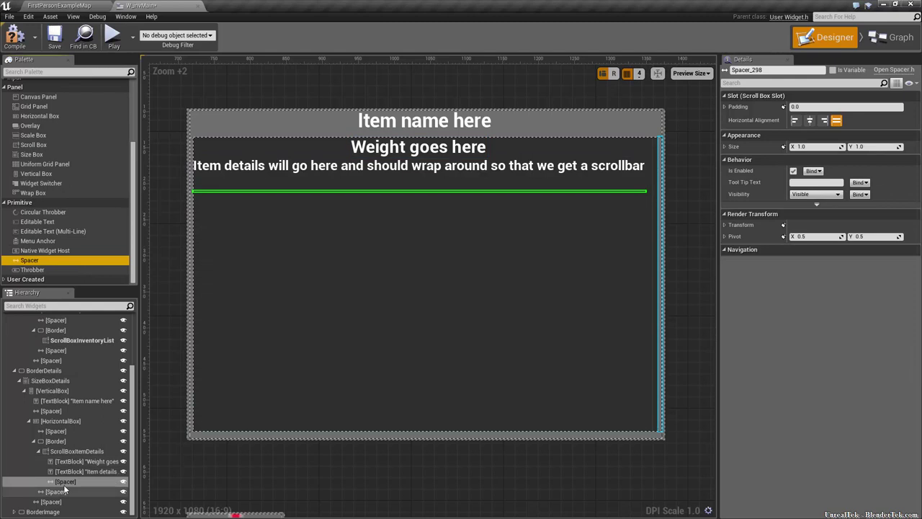
{"action": "left_click", "coordinate": [74, 481]}
{"action": "left_click_drag", "start_coordinate": [79, 472], "coordinate": [385, 233]}
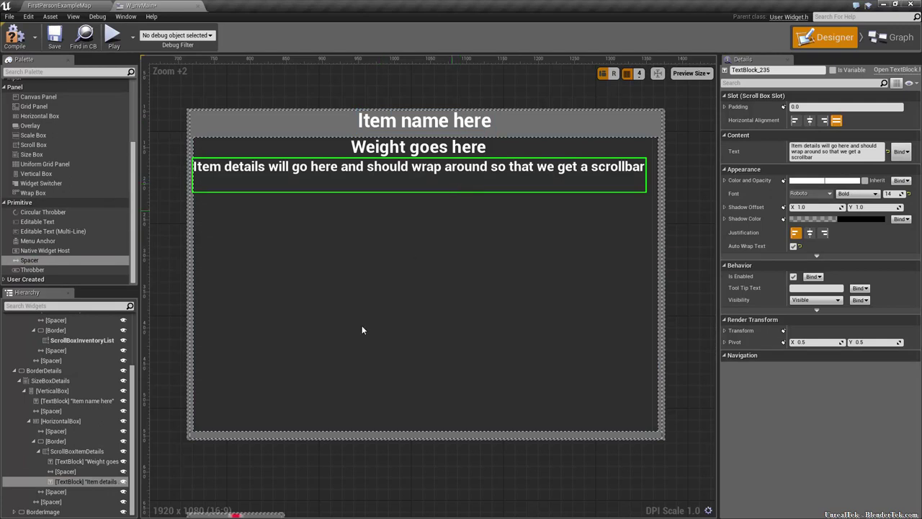
{"action": "left_click", "coordinate": [65, 471]}
{"action": "left_click", "coordinate": [861, 146]}
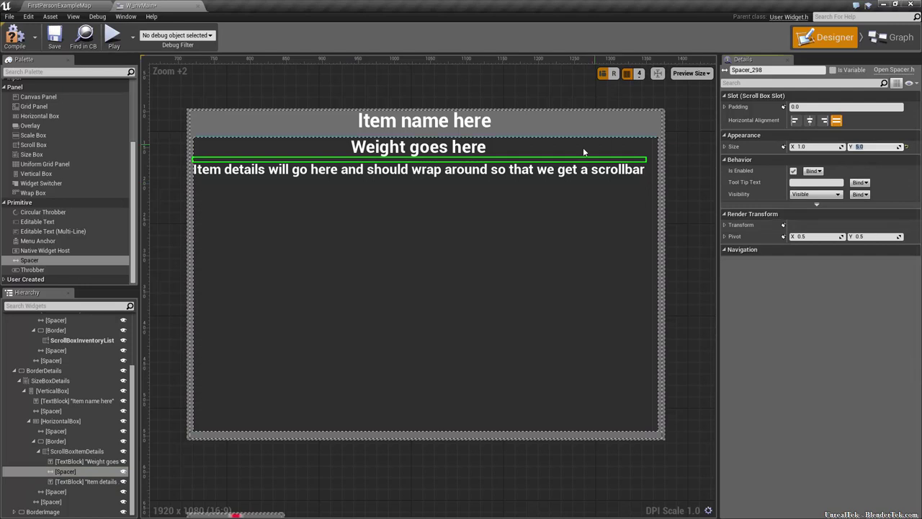
{"action": "scroll", "coordinate": [262, 157], "scroll_direction": "up", "scroll_amount": 6}
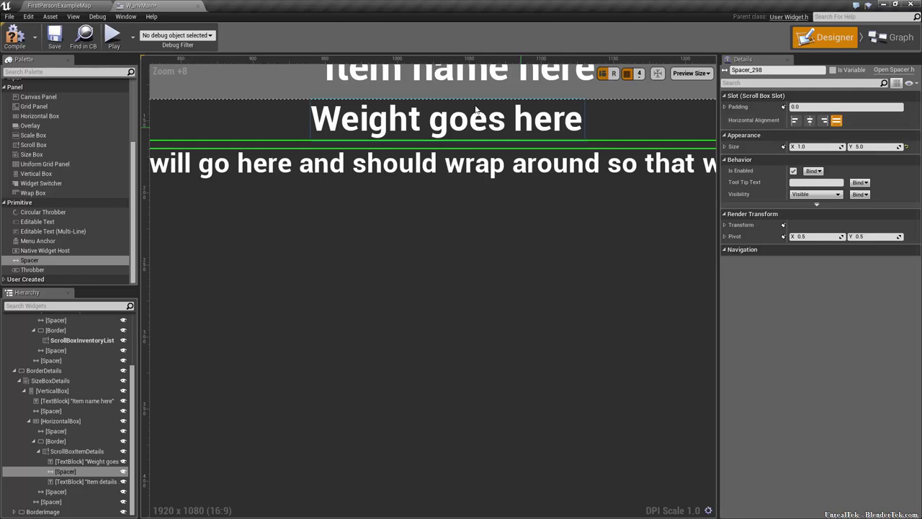
{"action": "scroll", "coordinate": [480, 207], "scroll_direction": "down", "scroll_amount": 3}
{"action": "scroll", "coordinate": [567, 272], "scroll_direction": "down", "scroll_amount": 3}
{"action": "scroll", "coordinate": [568, 272], "scroll_direction": "down", "scroll_amount": 2}
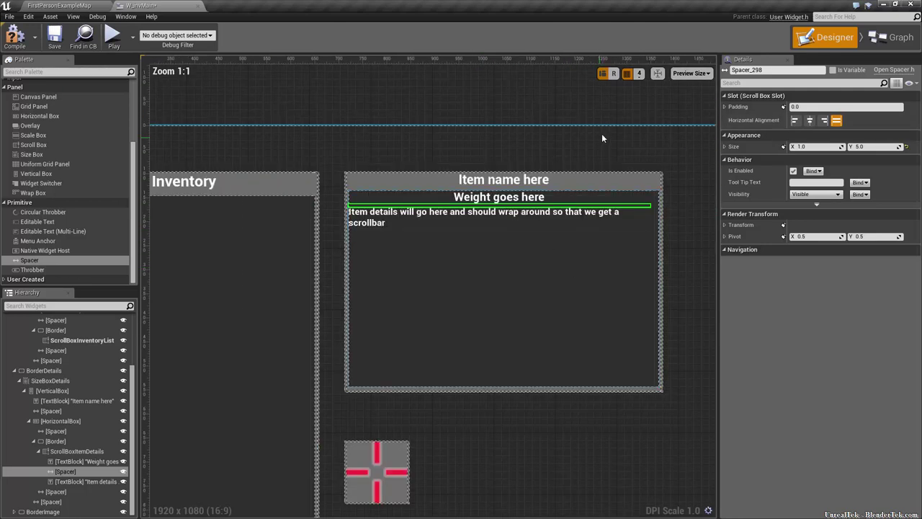
Step: Select the inventory list scroll box to check its vertical layout and scrollbar
{"action": "left_click", "coordinate": [601, 134]}
{"action": "scroll", "coordinate": [615, 379], "scroll_direction": "down", "scroll_amount": 6}
{"action": "scroll", "coordinate": [619, 338], "scroll_direction": "up", "scroll_amount": 3}
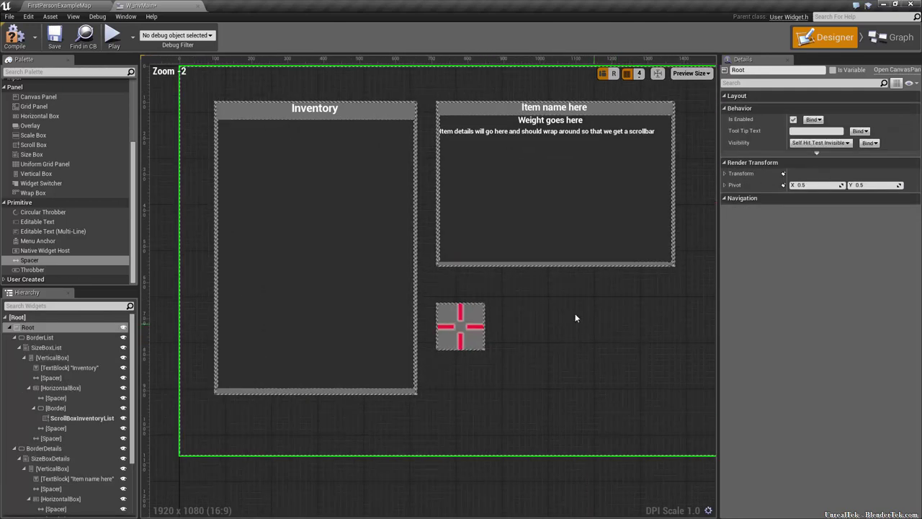
{"action": "left_click", "coordinate": [333, 175]}
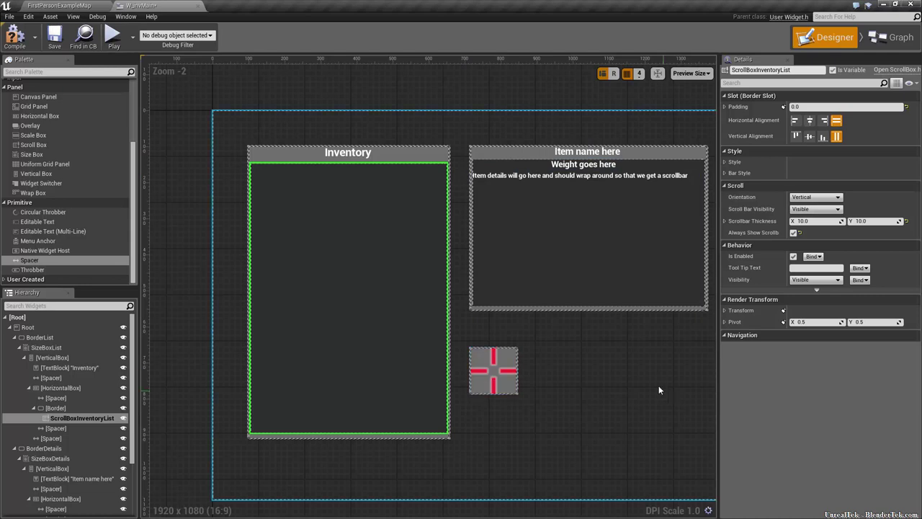
Step: Add two test text blocks below the item details, then delete both
{"action": "scroll", "coordinate": [587, 276], "scroll_direction": "up", "scroll_amount": 1}
{"action": "scroll", "coordinate": [425, 151], "scroll_direction": "up", "scroll_amount": 4}
{"action": "left_click", "coordinate": [344, 165]}
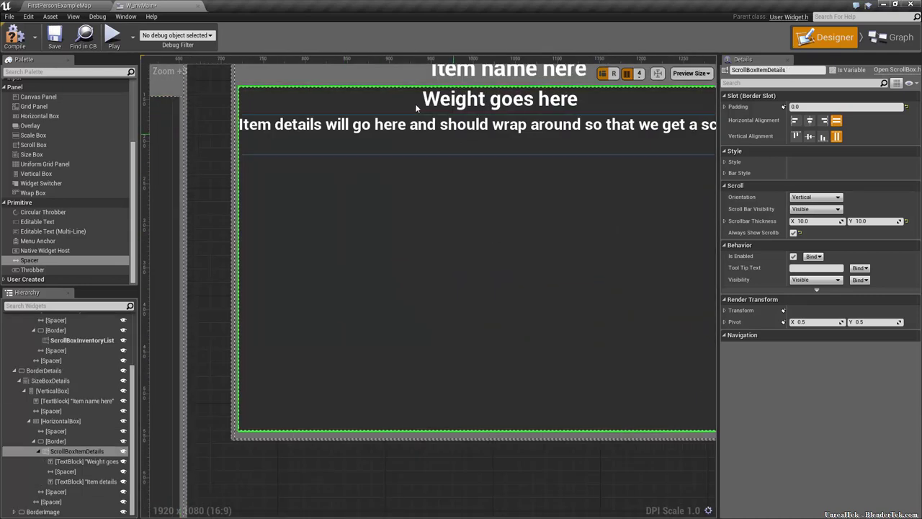
{"action": "scroll", "coordinate": [77, 152], "scroll_direction": "up", "scroll_amount": 2}
{"action": "scroll", "coordinate": [54, 157], "scroll_direction": "up", "scroll_amount": 1}
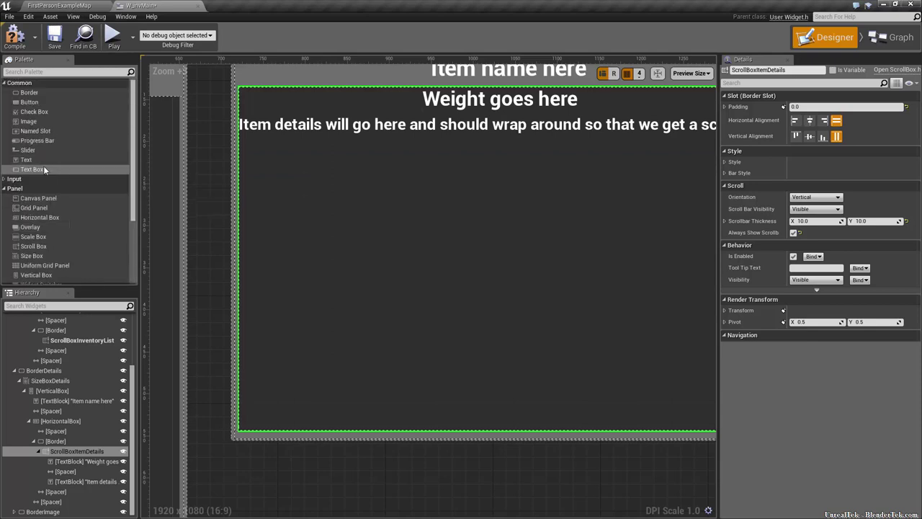
{"action": "left_click_drag", "start_coordinate": [60, 159], "coordinate": [324, 173]}
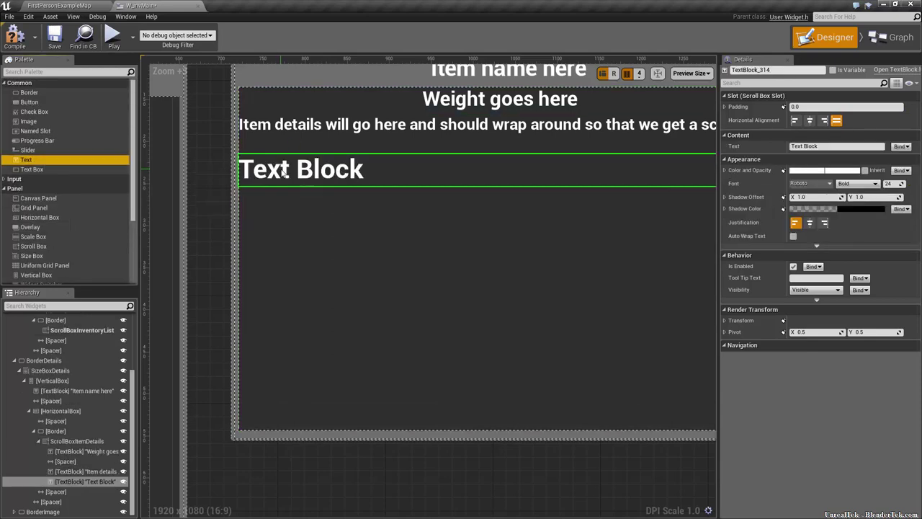
{"action": "left_click_drag", "start_coordinate": [73, 163], "coordinate": [298, 219]}
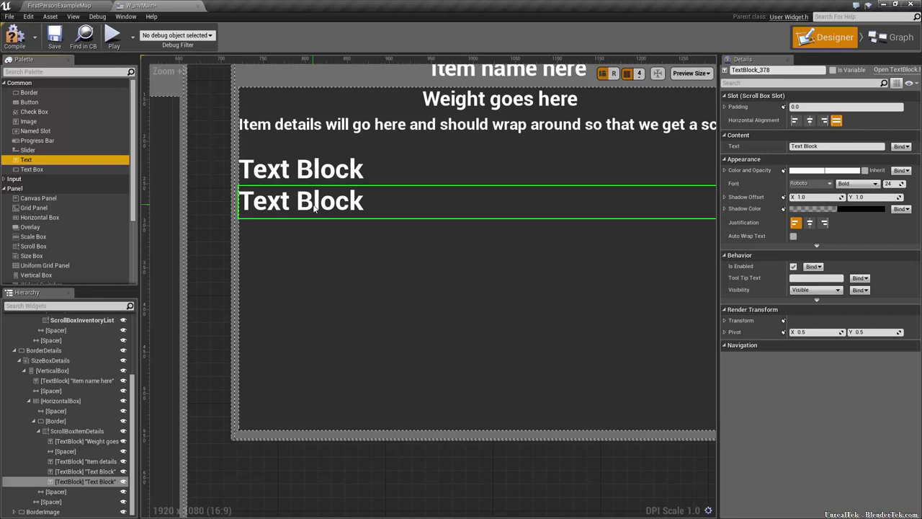
{"action": "left_click", "coordinate": [314, 208]}
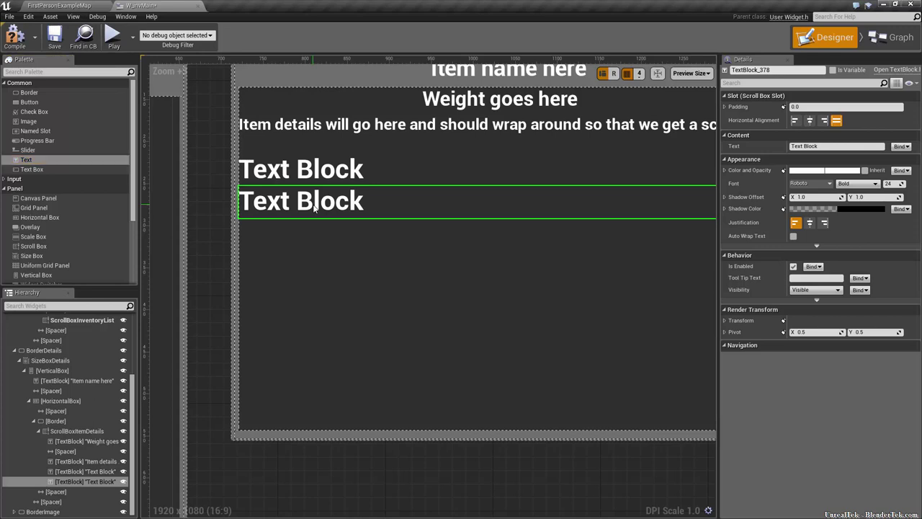
{"action": "key", "text": "Delete"}
{"action": "left_click", "coordinate": [322, 178]}
{"action": "key", "text": "Delete"}
Step: Frame the whole widget layout and switch to the W_invMain event graph
{"action": "scroll", "coordinate": [411, 319], "scroll_direction": "down", "scroll_amount": 2}
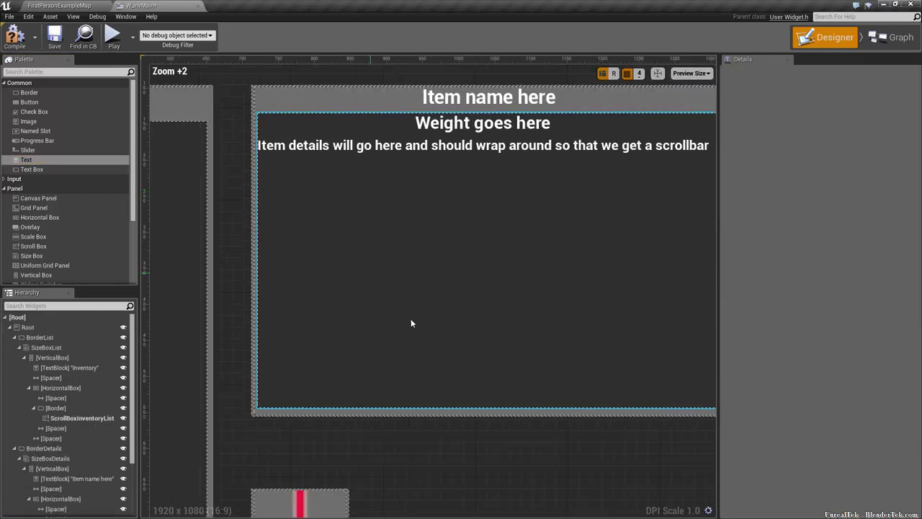
{"action": "scroll", "coordinate": [432, 339], "scroll_direction": "down", "scroll_amount": 4}
{"action": "scroll", "coordinate": [434, 341], "scroll_direction": "up", "scroll_amount": 1}
{"action": "scroll", "coordinate": [447, 324], "scroll_direction": "up", "scroll_amount": 2}
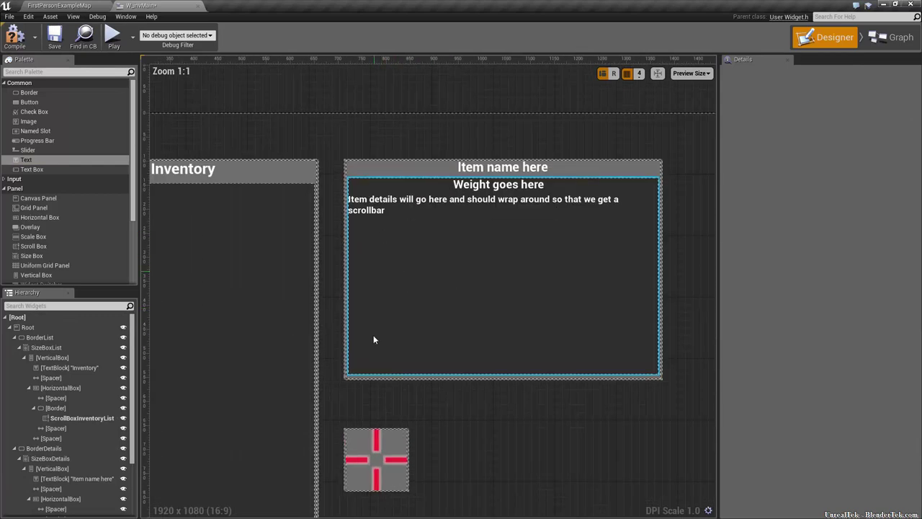
{"action": "right_click_drag", "start_coordinate": [407, 409], "coordinate": [562, 379]}
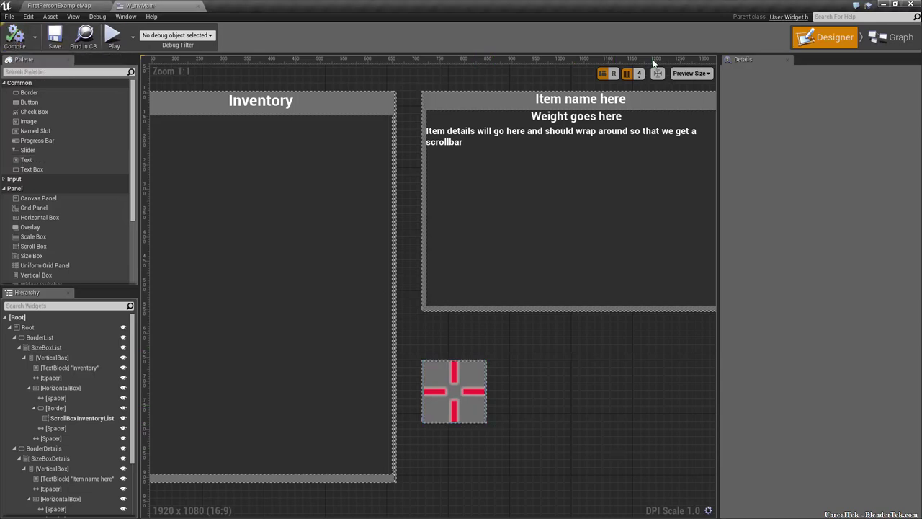
{"action": "left_click", "coordinate": [894, 37]}
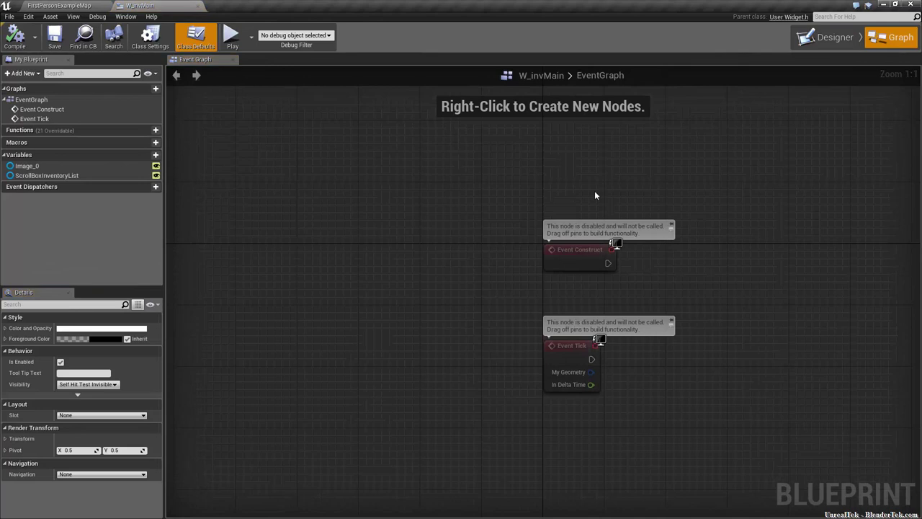
Step: In FirstPersonExampleMap's World Settings, set GameMode Override to FirstPersonGameMode
{"action": "left_click", "coordinate": [58, 5]}
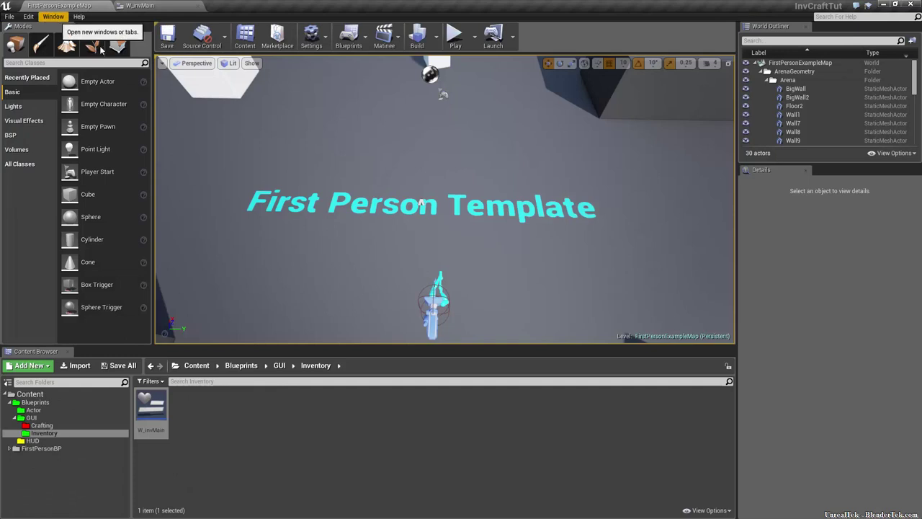
{"action": "left_click", "coordinate": [54, 16]}
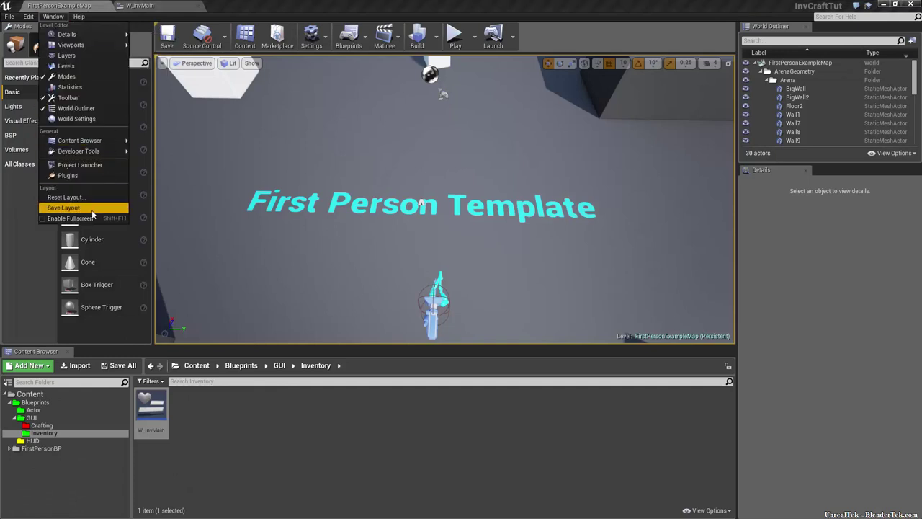
{"action": "left_click", "coordinate": [69, 210]}
{"action": "left_click", "coordinate": [830, 247]}
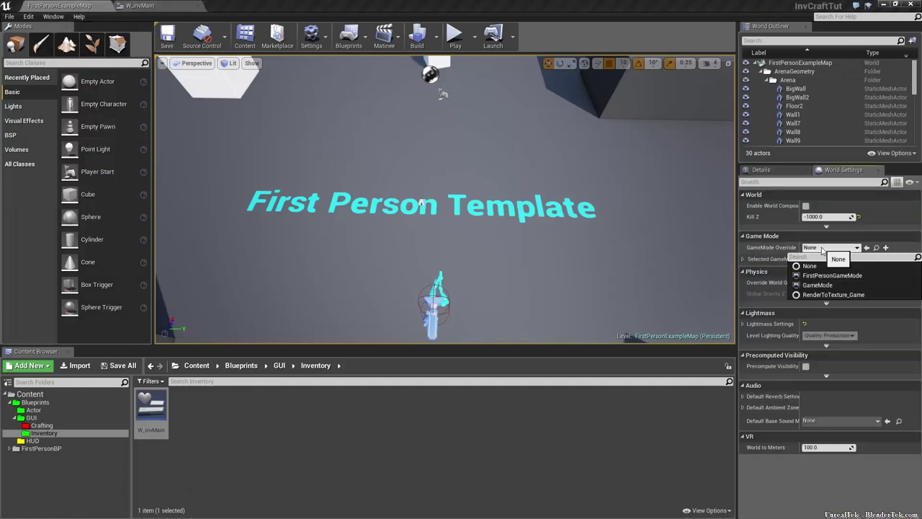
{"action": "left_click", "coordinate": [836, 275]}
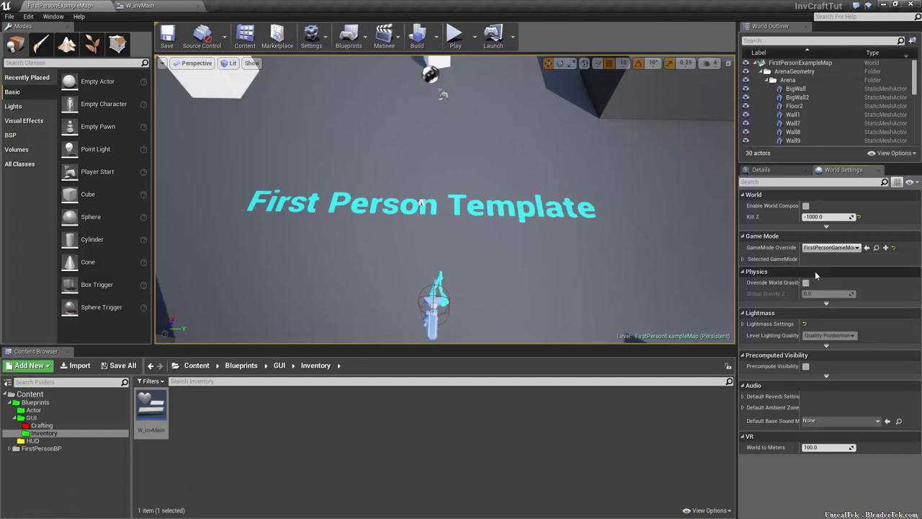
{"action": "left_click", "coordinate": [743, 259]}
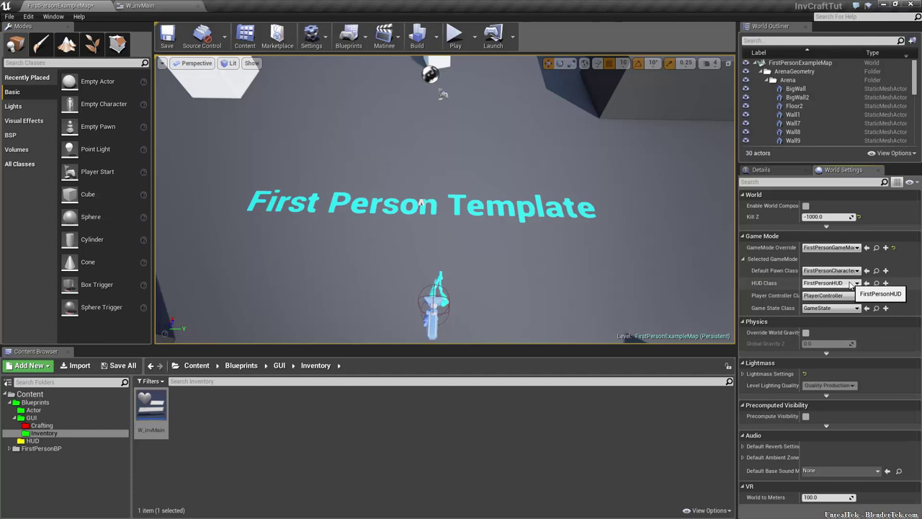
Step: Move FirstPersonHUD from FirstPersonBP/Blueprints into the HUD folder
{"action": "left_click", "coordinate": [33, 440]}
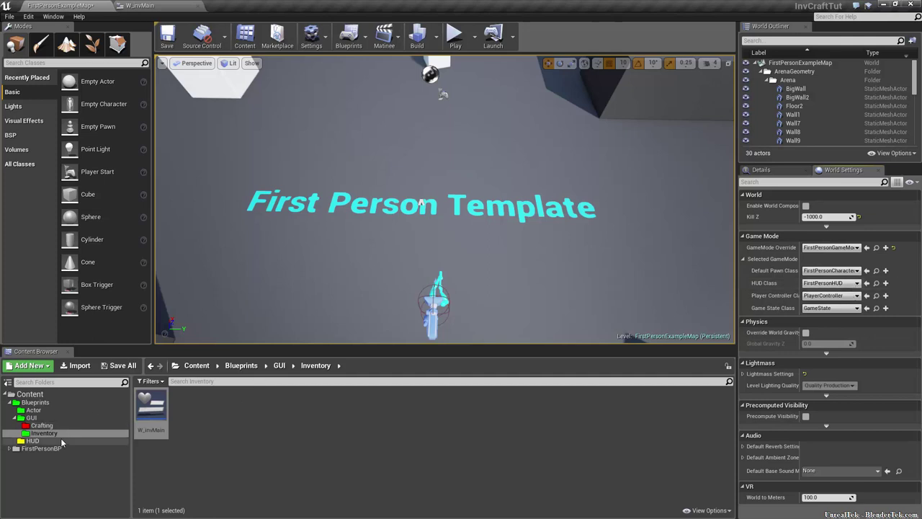
{"action": "left_click", "coordinate": [9, 448]}
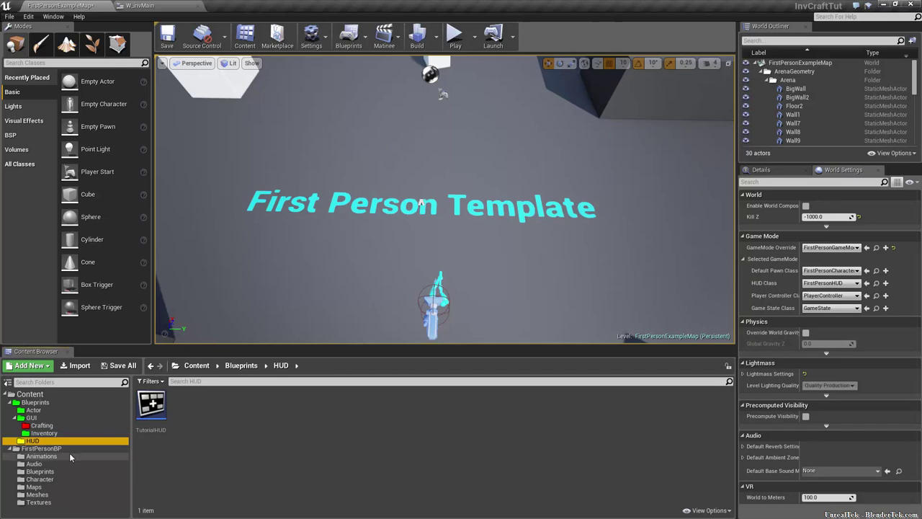
{"action": "left_click", "coordinate": [66, 471]}
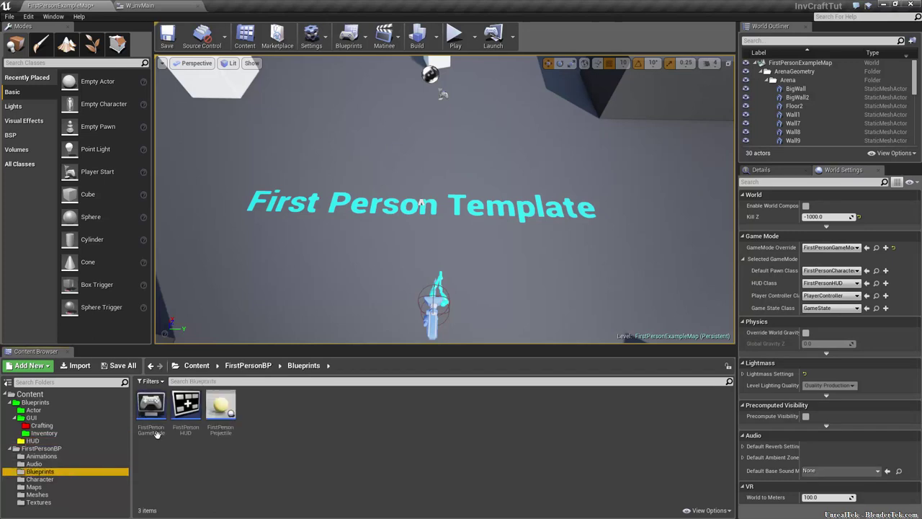
{"action": "mouse_move", "coordinate": [186, 408]}
{"action": "left_mouse_down"}
{"action": "mouse_move", "coordinate": [52, 449]}
{"action": "mouse_move", "coordinate": [36, 441]}
{"action": "left_mouse_up"}
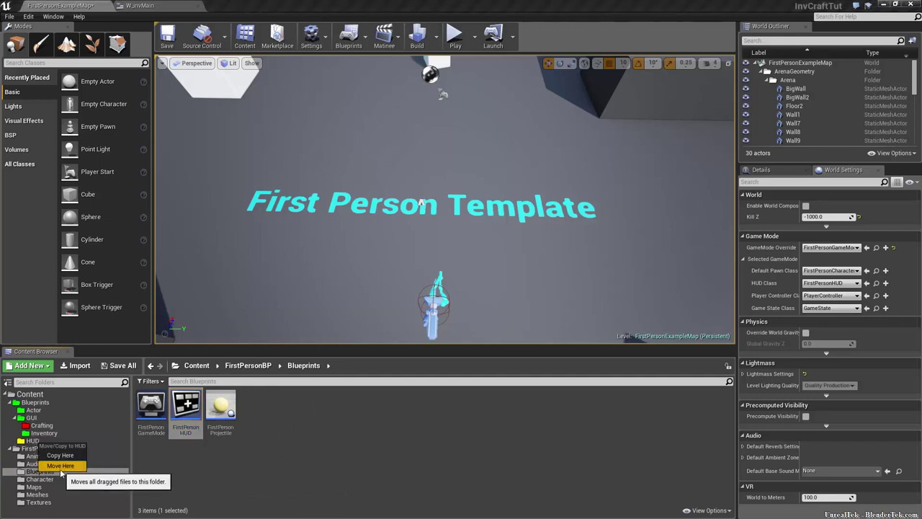
{"action": "left_click", "coordinate": [60, 466]}
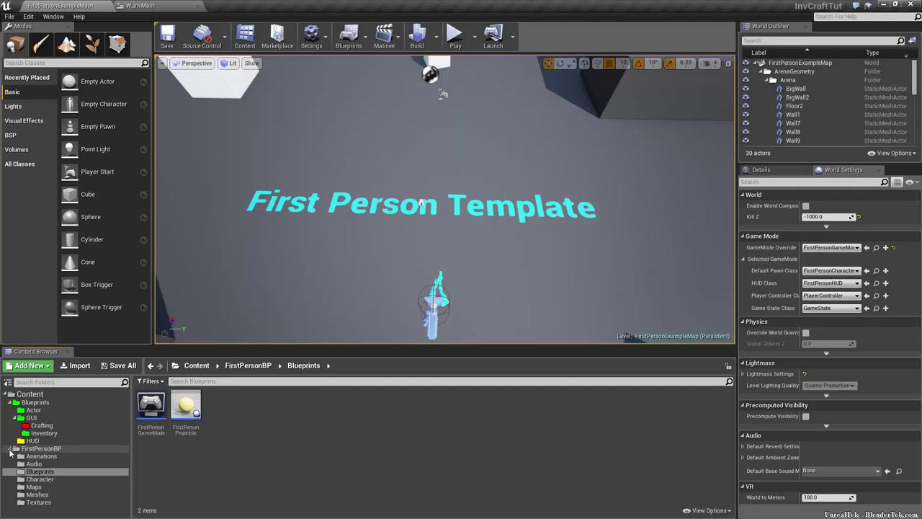
{"action": "left_click", "coordinate": [9, 448]}
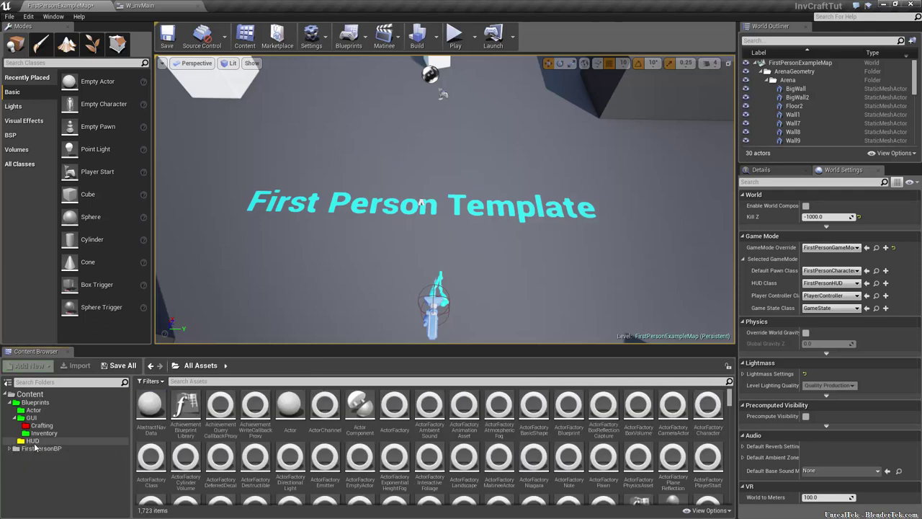
Step: Delete TutorialHUD from the HUD folder and close World Settings
{"action": "left_click", "coordinate": [33, 441]}
{"action": "left_click", "coordinate": [184, 416]}
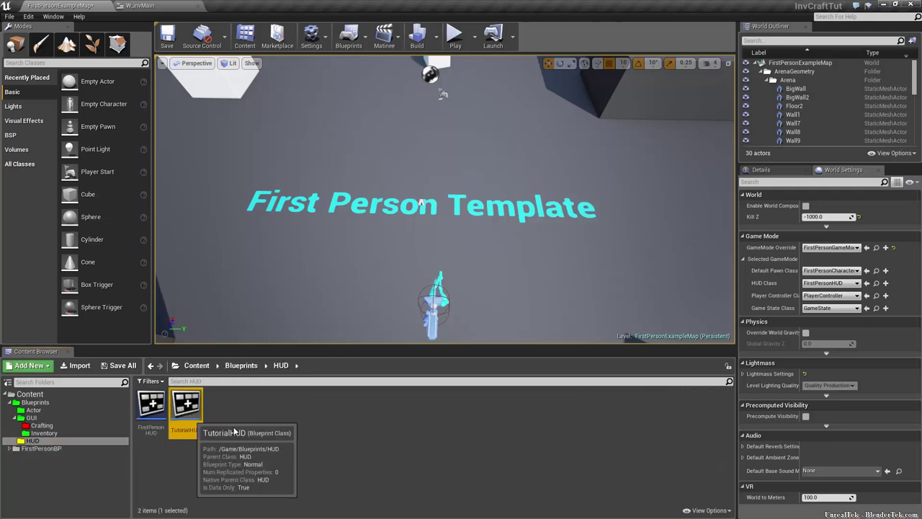
{"action": "key", "text": "Delete"}
{"action": "left_click", "coordinate": [394, 418]}
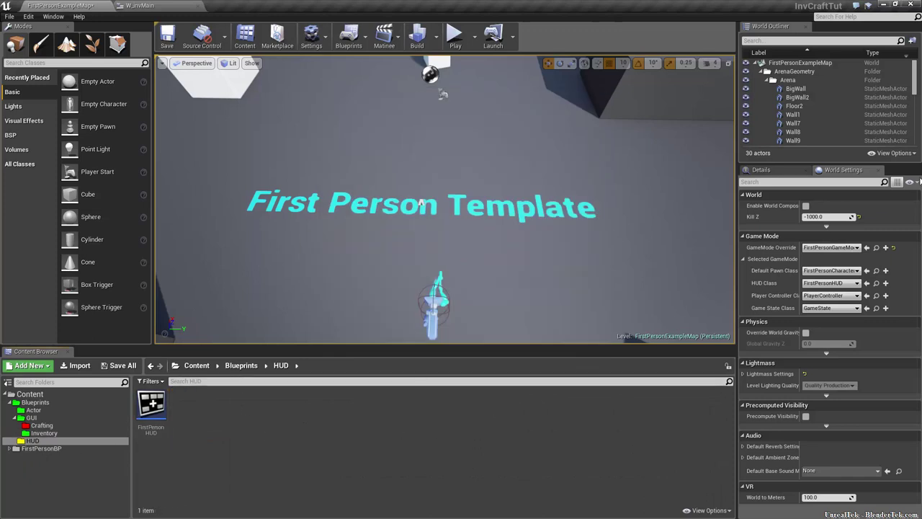
{"action": "left_click", "coordinate": [881, 173]}
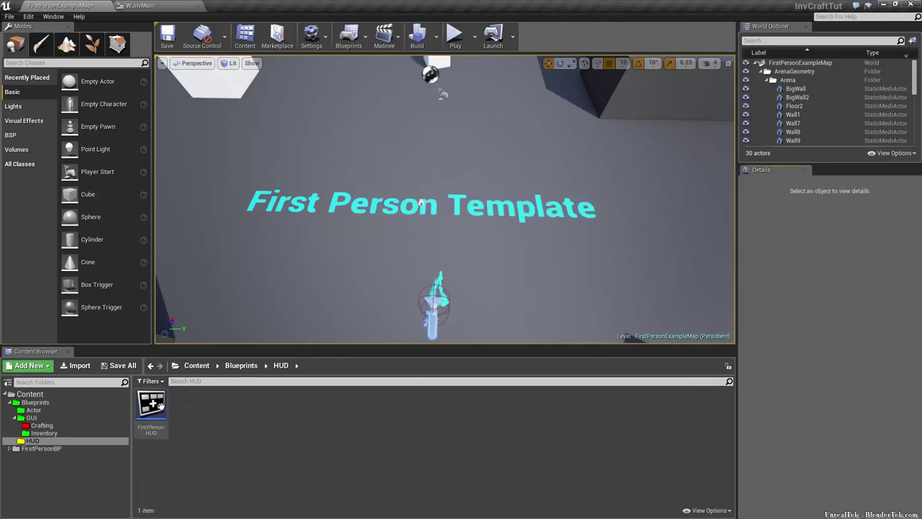
{"action": "left_click", "coordinate": [152, 405]}
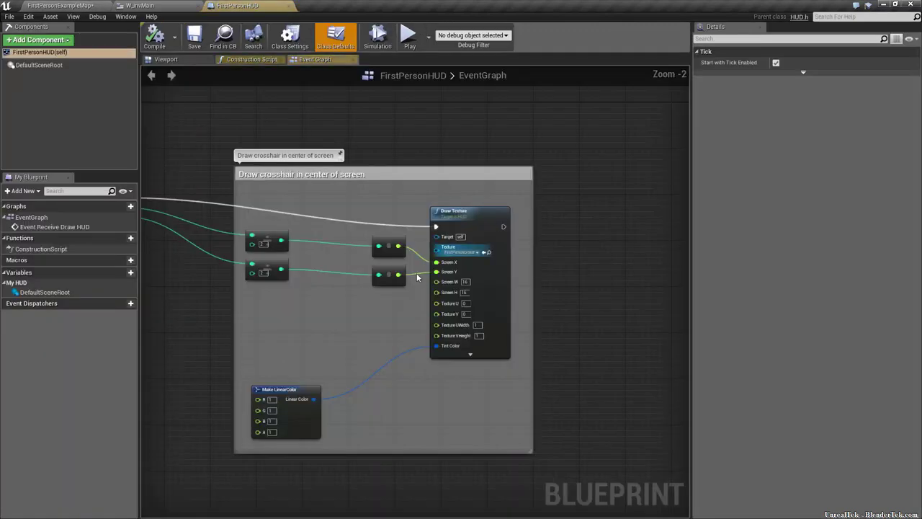
Step: Add an Event Begin Play node feeding a Create Widget node that creates W_invMain
{"action": "scroll", "coordinate": [358, 289], "scroll_direction": "down", "scroll_amount": 4}
{"action": "right_click_drag", "start_coordinate": [359, 304], "coordinate": [492, 257]}
{"action": "scroll", "coordinate": [492, 257], "scroll_direction": "up", "scroll_amount": 6}
{"action": "mouse_move", "coordinate": [451, 282]}
{"action": "right_mouse_down"}
{"action": "mouse_move", "coordinate": [325, 313]}
{"action": "mouse_move", "coordinate": [388, 446]}
{"action": "right_mouse_up"}
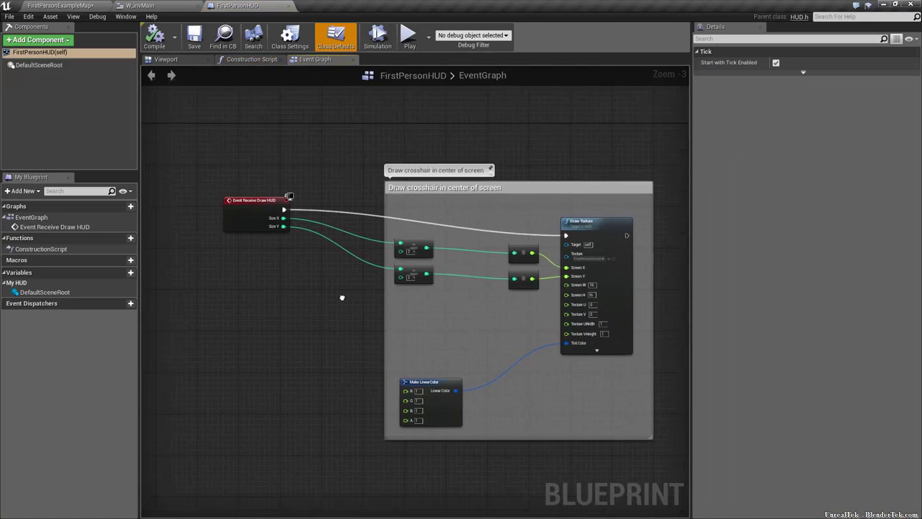
{"action": "left_click", "coordinate": [295, 267]}
{"action": "mouse_move", "coordinate": [317, 280]}
{"action": "left_mouse_down"}
{"action": "mouse_move", "coordinate": [299, 391]}
{"action": "mouse_move", "coordinate": [277, 214]}
{"action": "left_mouse_up"}
{"action": "scroll", "coordinate": [336, 289], "scroll_direction": "up", "scroll_amount": 3}
{"action": "right_click_drag", "start_coordinate": [319, 252], "coordinate": [324, 390]}
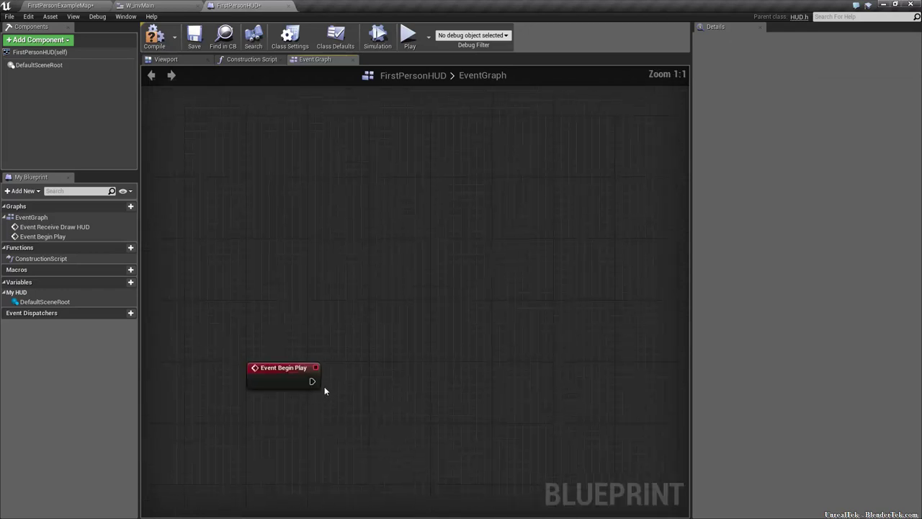
{"action": "left_click_drag", "start_coordinate": [312, 381], "coordinate": [371, 385]}
{"action": "type", "text": "create widget"}
{"action": "key", "text": "Return"}
{"action": "left_click", "coordinate": [405, 395]}
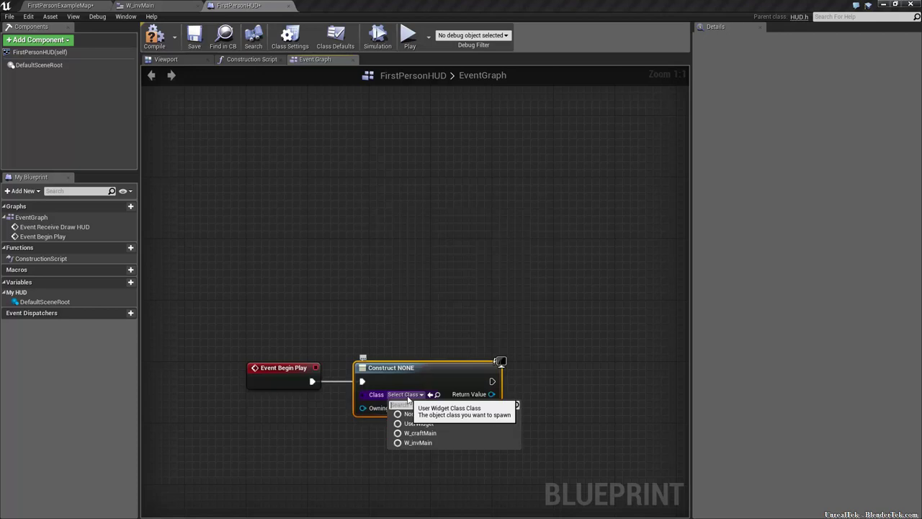
{"action": "left_click", "coordinate": [440, 441]}
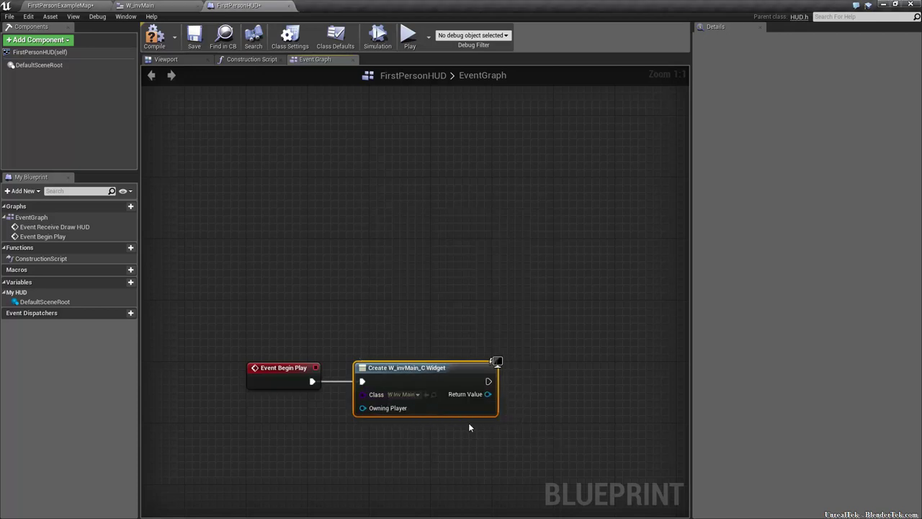
Step: Feed Get Owning Player Controller into Owning Player and add the widget to the viewport
{"action": "right_click_drag", "start_coordinate": [468, 427], "coordinate": [439, 359]}
{"action": "left_click_drag", "start_coordinate": [349, 322], "coordinate": [260, 352]}
{"action": "type", "text": "g"}
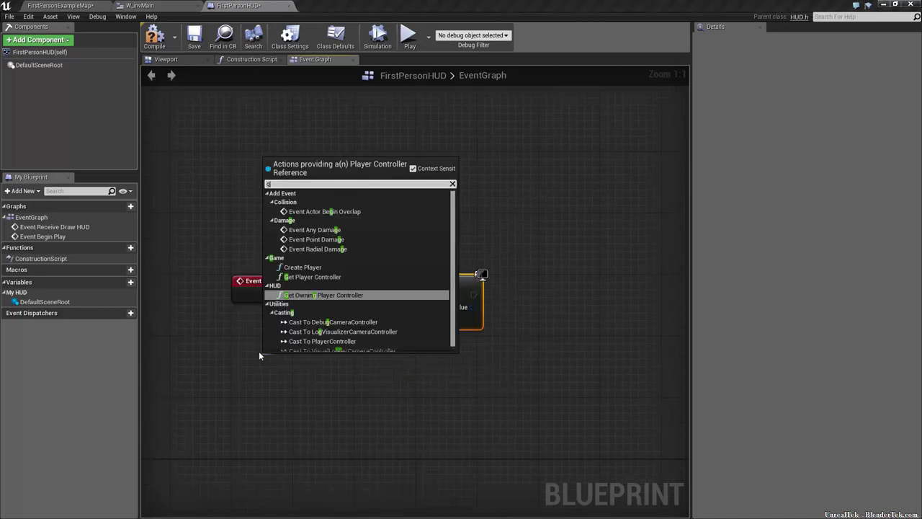
{"action": "type", "text": "et player"}
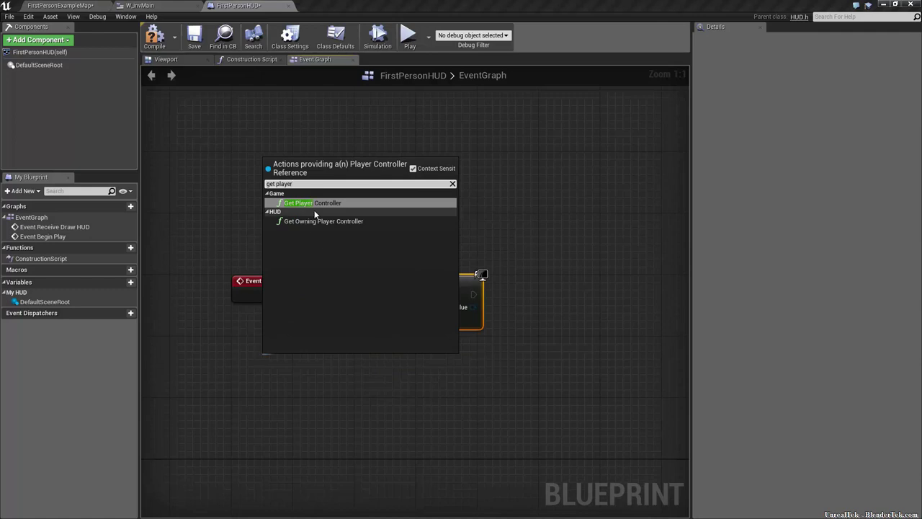
{"action": "left_click", "coordinate": [318, 221]}
{"action": "left_click", "coordinate": [317, 225]}
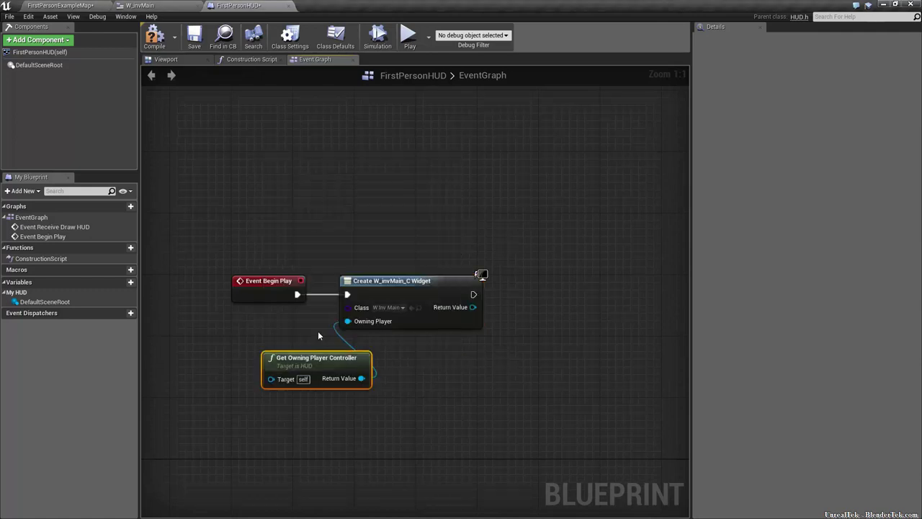
{"action": "left_click_drag", "start_coordinate": [338, 352], "coordinate": [290, 352]}
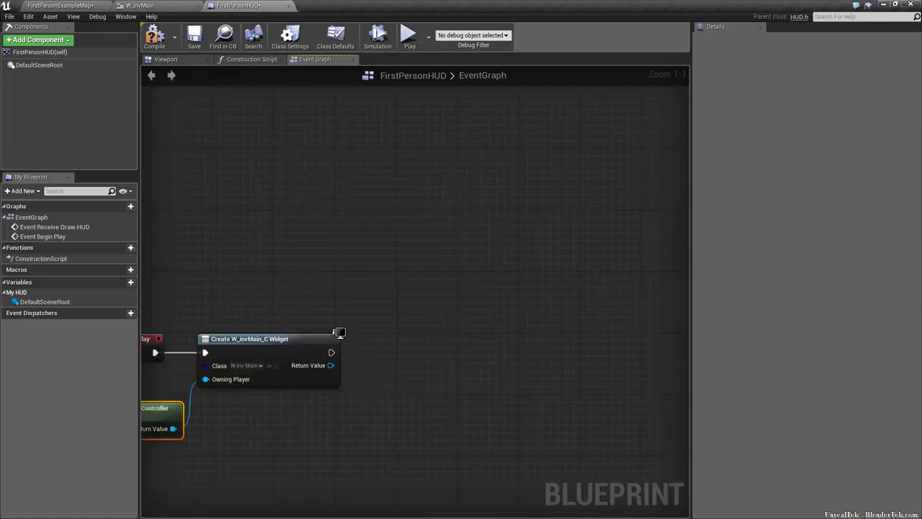
{"action": "right_click_drag", "start_coordinate": [290, 352], "coordinate": [342, 336]}
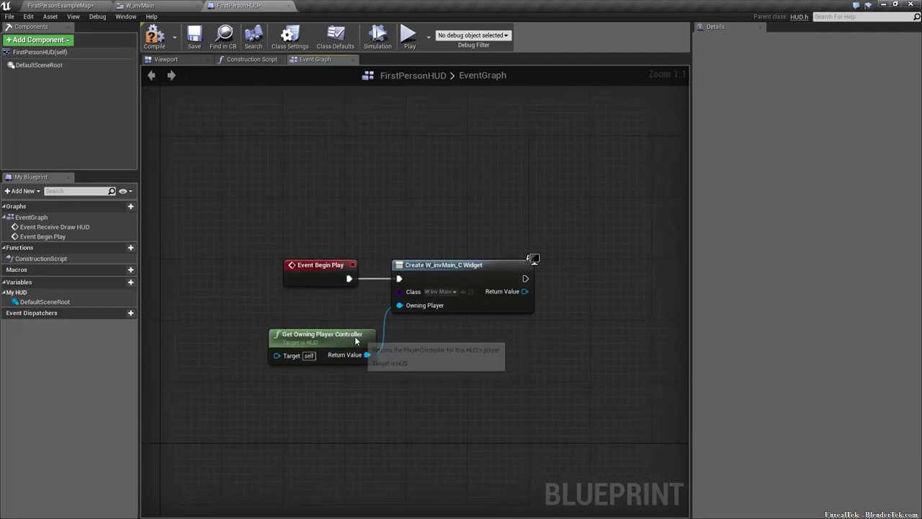
{"action": "right_click_drag", "start_coordinate": [548, 336], "coordinate": [334, 372]}
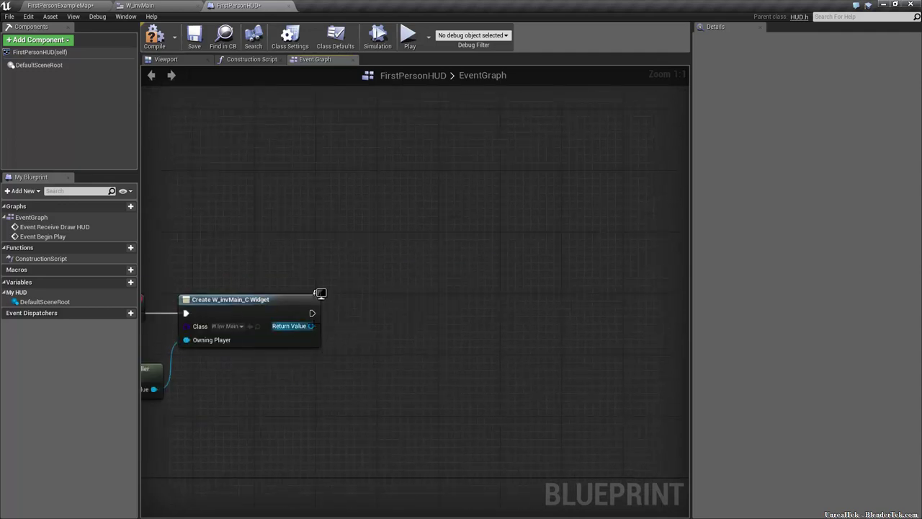
{"action": "left_click_drag", "start_coordinate": [312, 326], "coordinate": [365, 310]}
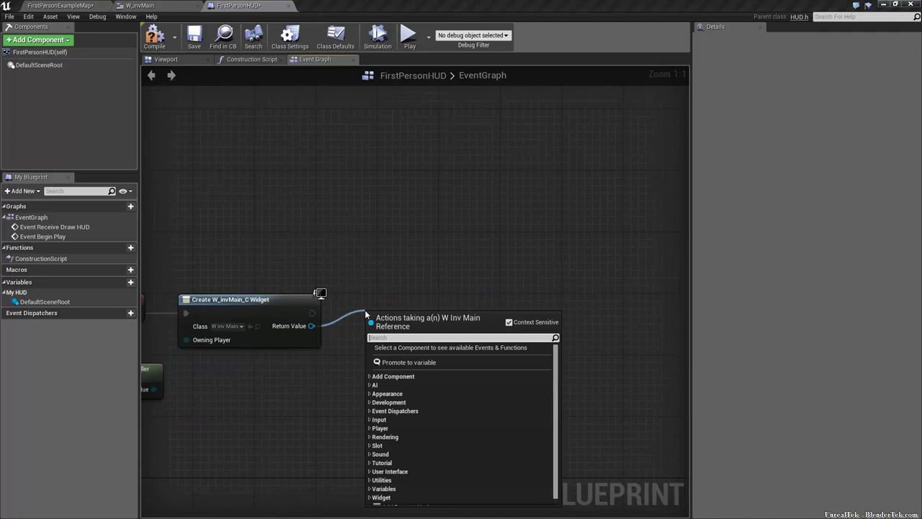
{"action": "type", "text": "add to viewp"}
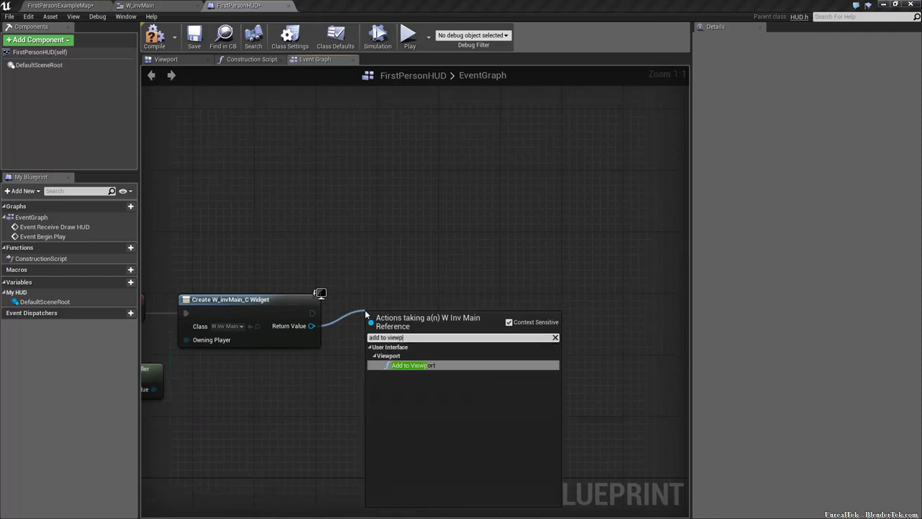
{"action": "key", "text": "Return"}
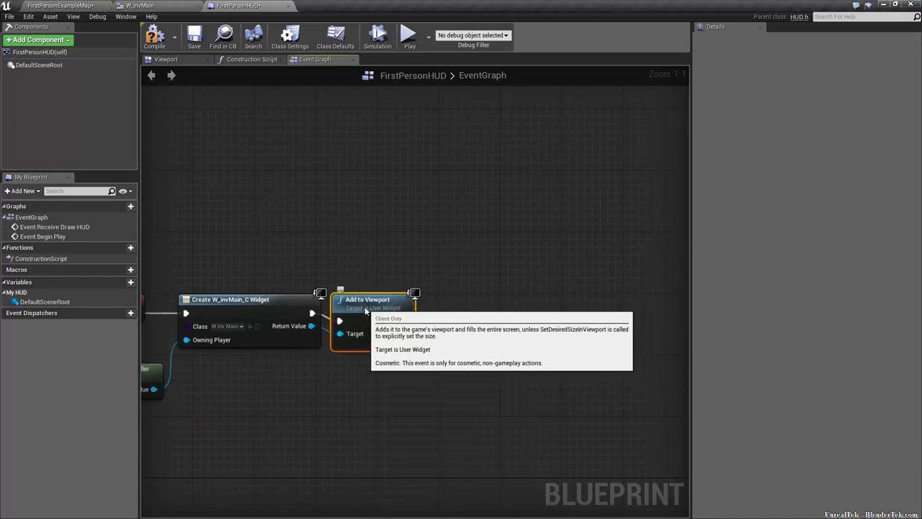
Step: Comment the nodes 'When the game starts', 'Create the inventory widget' and 'Add to the screen'
{"action": "key", "text": "Home"}
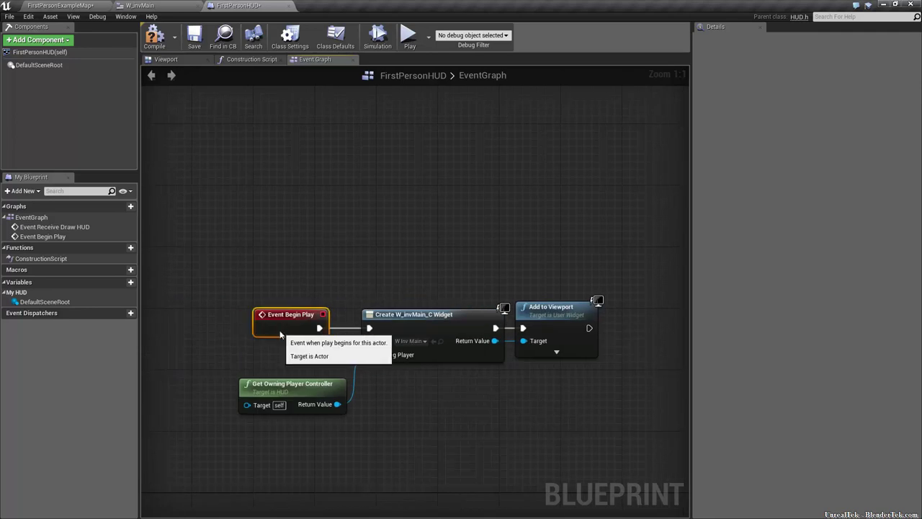
{"action": "left_click", "coordinate": [277, 298]}
{"action": "type", "text": "When the game starts..."}
{"action": "left_click", "coordinate": [369, 298]}
{"action": "type", "text": "Create the inventory widget"}
{"action": "left_click", "coordinate": [573, 297]}
{"action": "type", "text": "Add to the screen"}
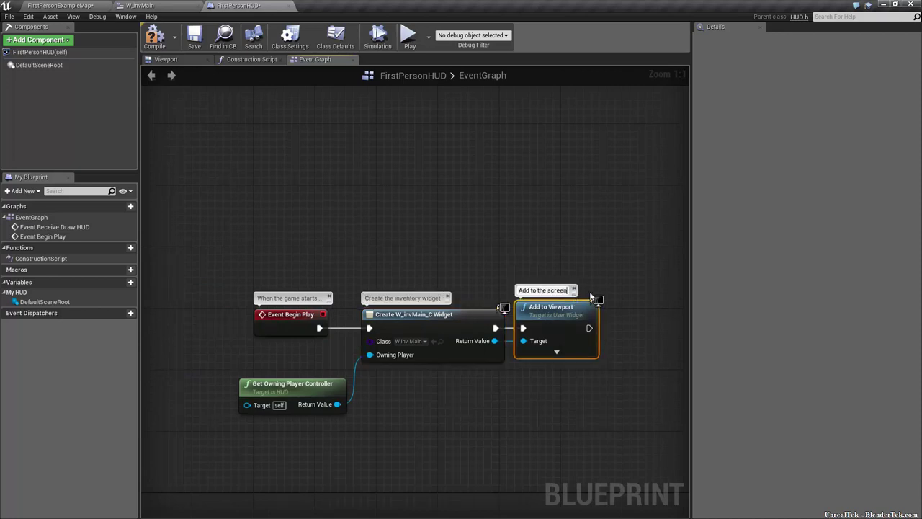
{"action": "left_click", "coordinate": [591, 295]}
Step: Save FirstPersonHUD and play FirstPersonExampleMap to test the inventory HUD
{"action": "left_click", "coordinate": [192, 41]}
{"action": "left_click", "coordinate": [103, 5]}
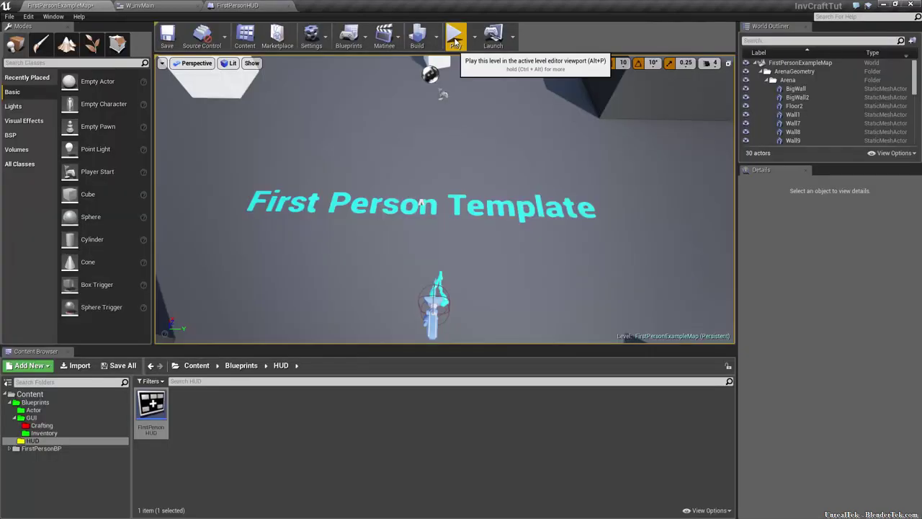
{"action": "left_click", "coordinate": [455, 36]}
{"action": "key", "text": "F11"}
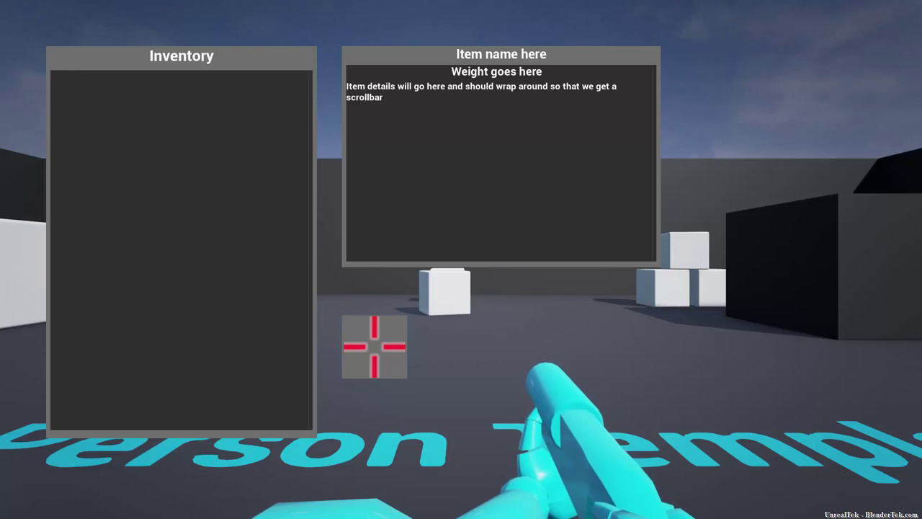
{"action": "key", "text": "F11"}
{"action": "key", "text": "Escape"}
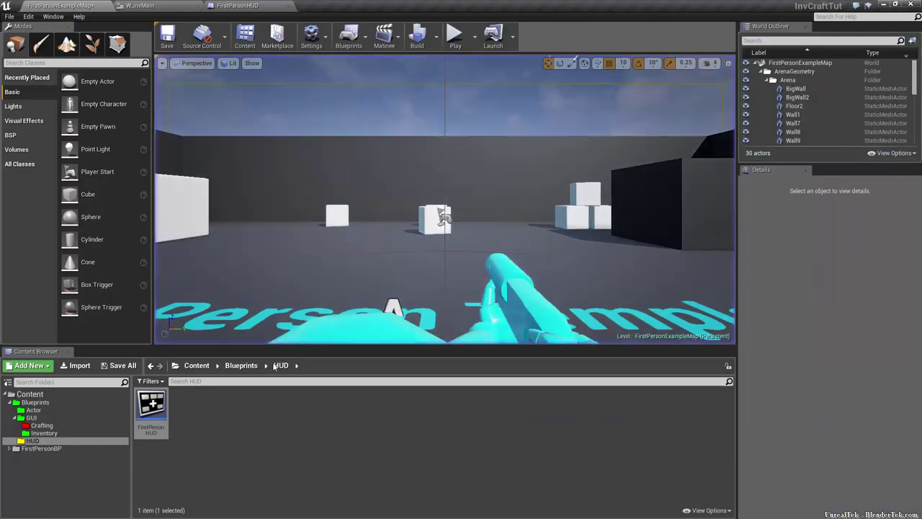
Step: Disconnect Begin Play from widget creation in FirstPersonHUD, then compile and save it
{"action": "double_click", "coordinate": [152, 414]}
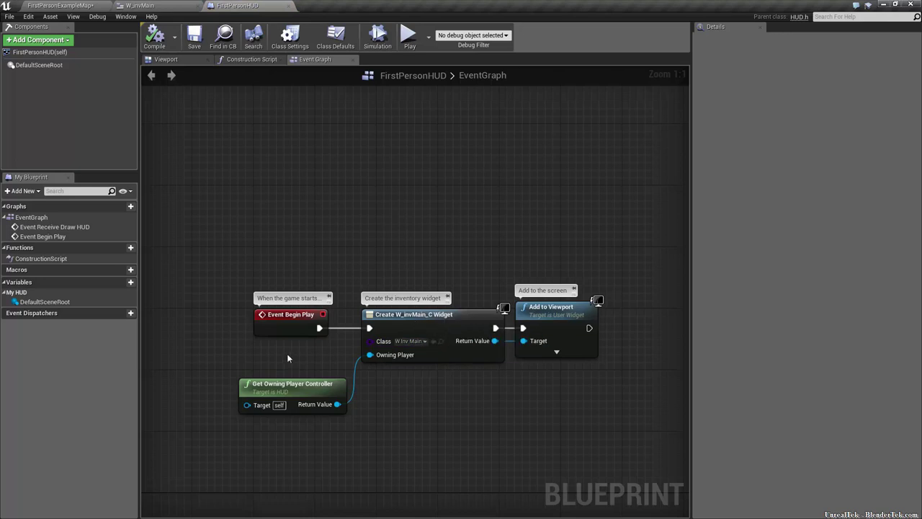
{"action": "left_click", "coordinate": [321, 328], "text": "alt"}
{"action": "left_click", "coordinate": [154, 36]}
{"action": "left_click", "coordinate": [194, 36]}
Step: Wrap all of FirstPersonCharacter's graph nodes in a 'Stock input nodes' comment
{"action": "left_click", "coordinate": [87, 5]}
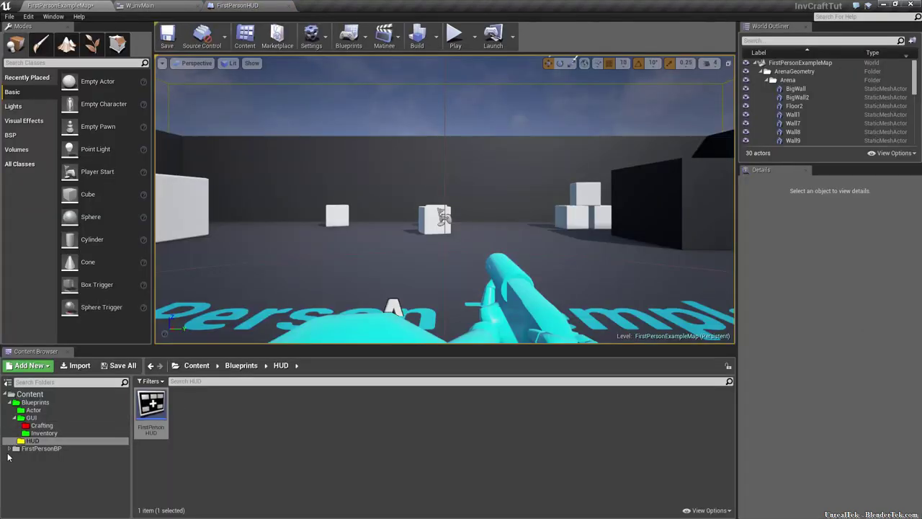
{"action": "left_click", "coordinate": [109, 403]}
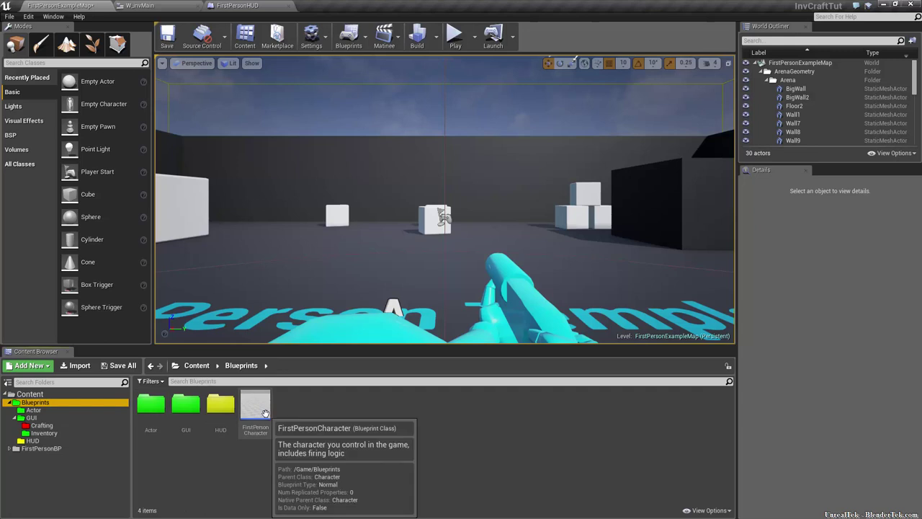
{"action": "double_click", "coordinate": [264, 412]}
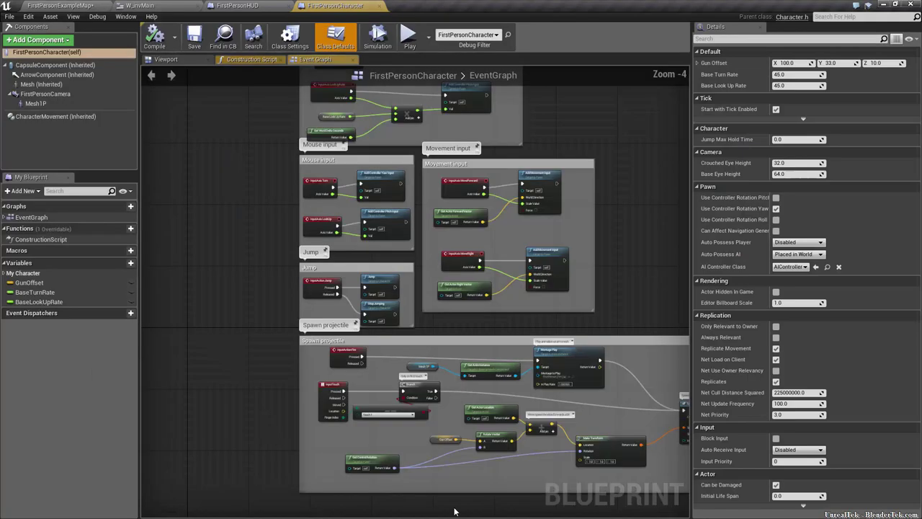
{"action": "left_click_drag", "start_coordinate": [625, 186], "coordinate": [299, 472]}
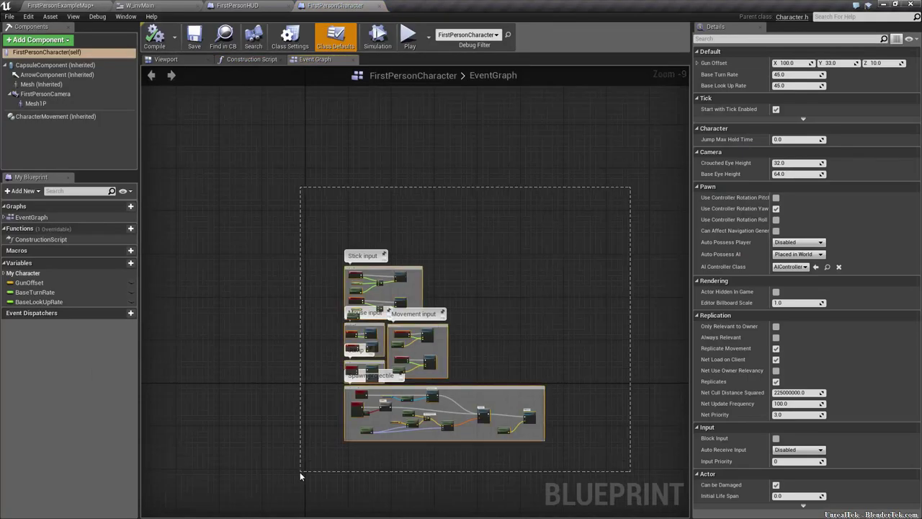
{"action": "key", "text": "c"}
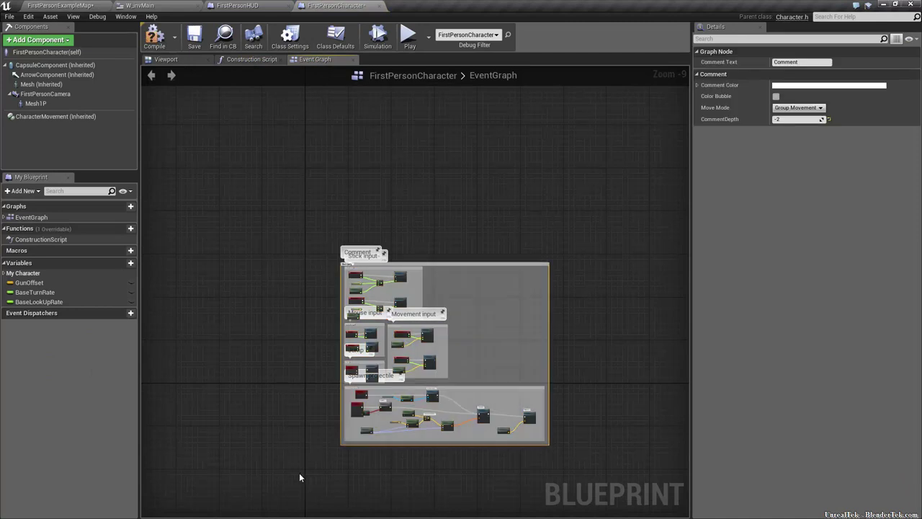
{"action": "right_click_drag", "start_coordinate": [477, 350], "coordinate": [355, 351]}
{"action": "scroll", "coordinate": [356, 366], "scroll_direction": "up", "scroll_amount": 4}
{"action": "scroll", "coordinate": [295, 323], "scroll_direction": "down", "scroll_amount": 1}
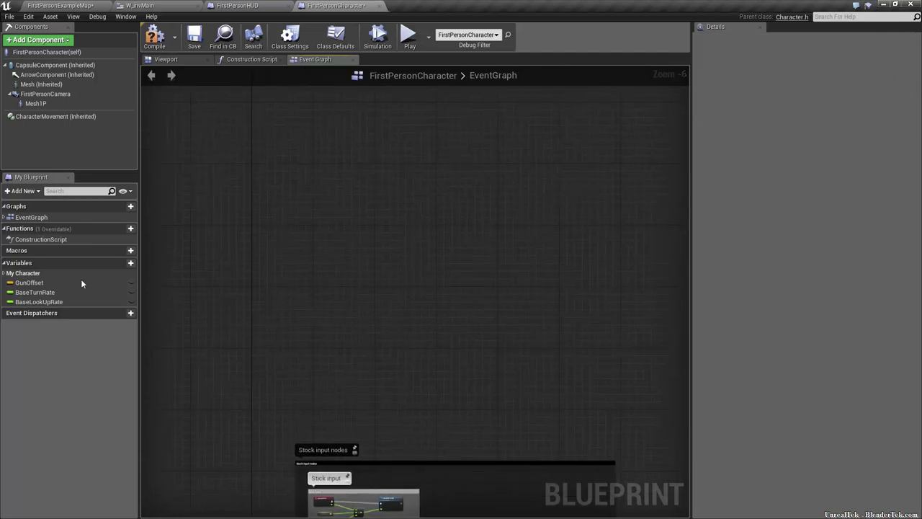
Step: Add a new variable to FirstPersonCharacter named maxUseDist
{"action": "left_click", "coordinate": [123, 264]}
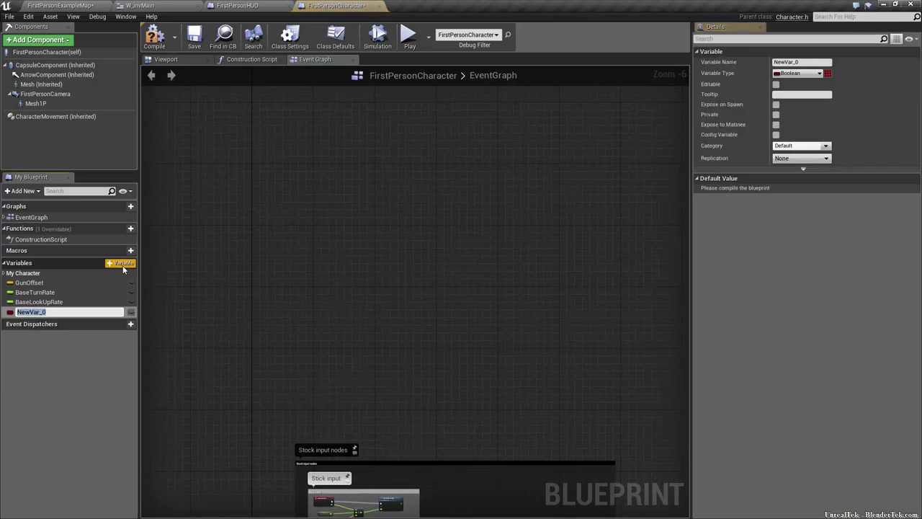
{"action": "type", "text": "Max"}
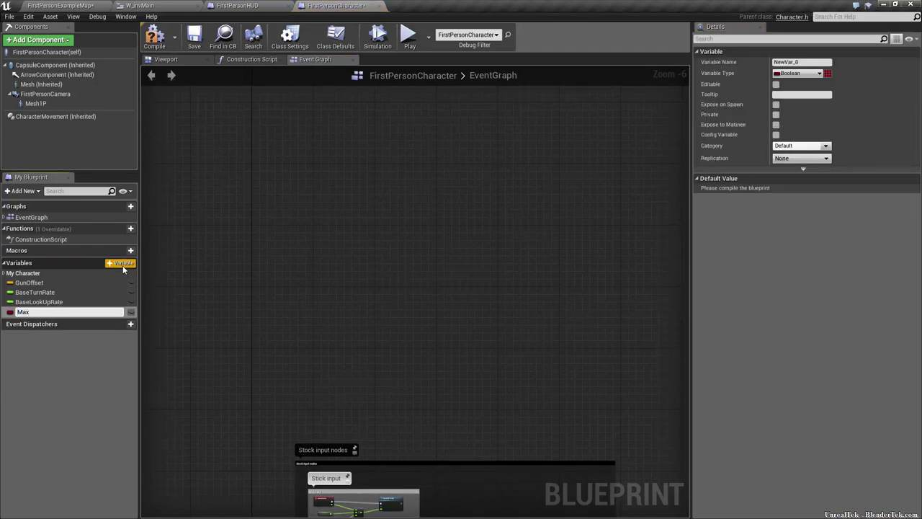
{"action": "type", "text": "UseD"}
{"action": "type", "text": "ist"}
{"action": "key", "text": "Return"}
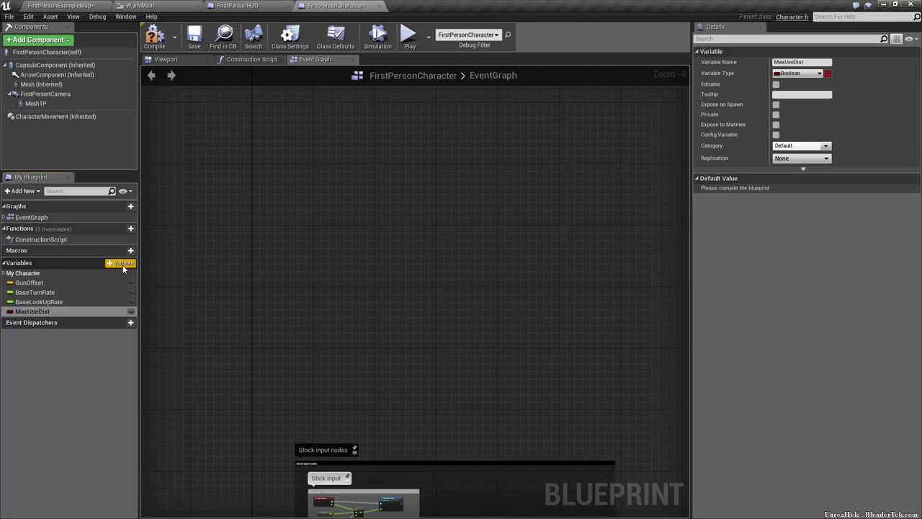
{"action": "double_click", "coordinate": [78, 316]}
{"action": "left_click", "coordinate": [78, 315]}
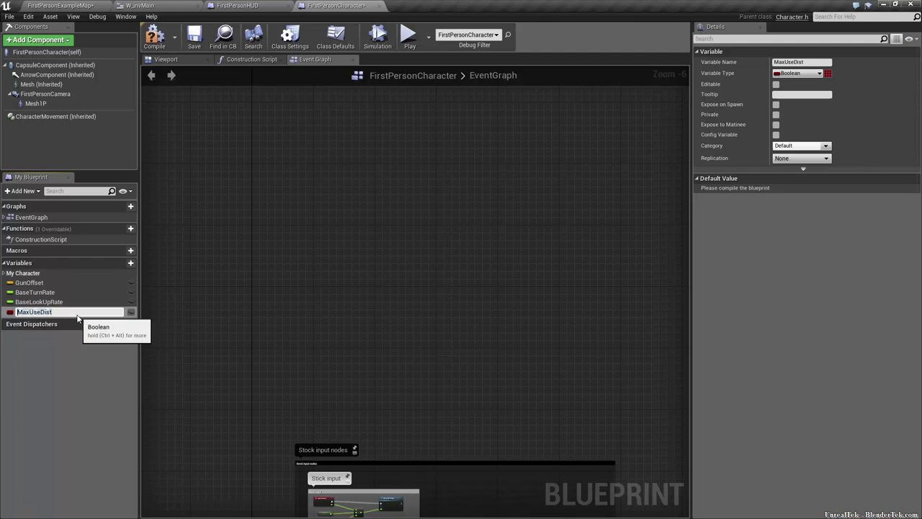
{"action": "type", "text": "m"}
{"action": "key", "text": "Return"}
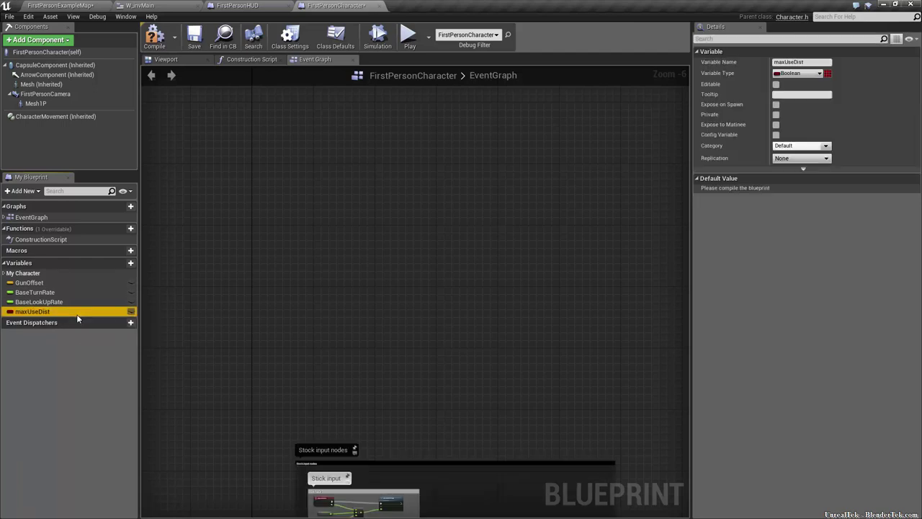
Step: Make maxUseDist a Float with an interaction-distance tooltip and default 450, then compile
{"action": "left_click", "coordinate": [798, 72]}
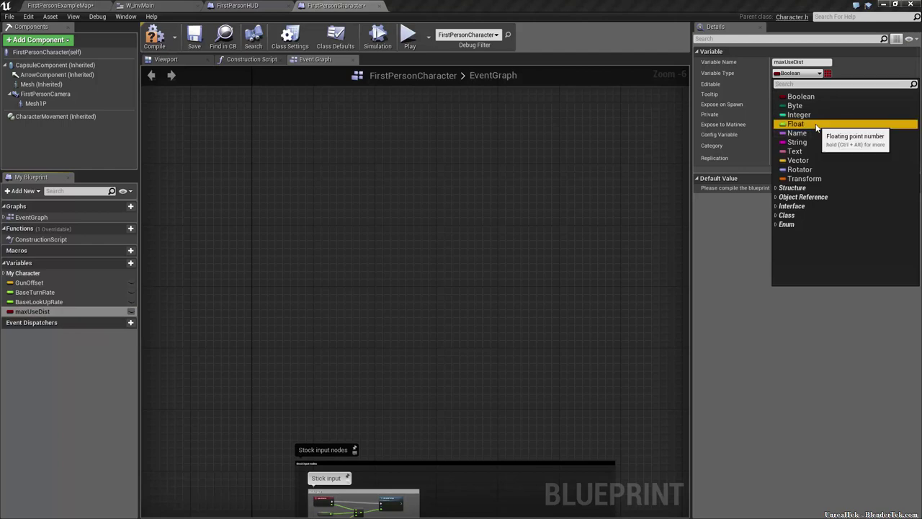
{"action": "left_click", "coordinate": [815, 124]}
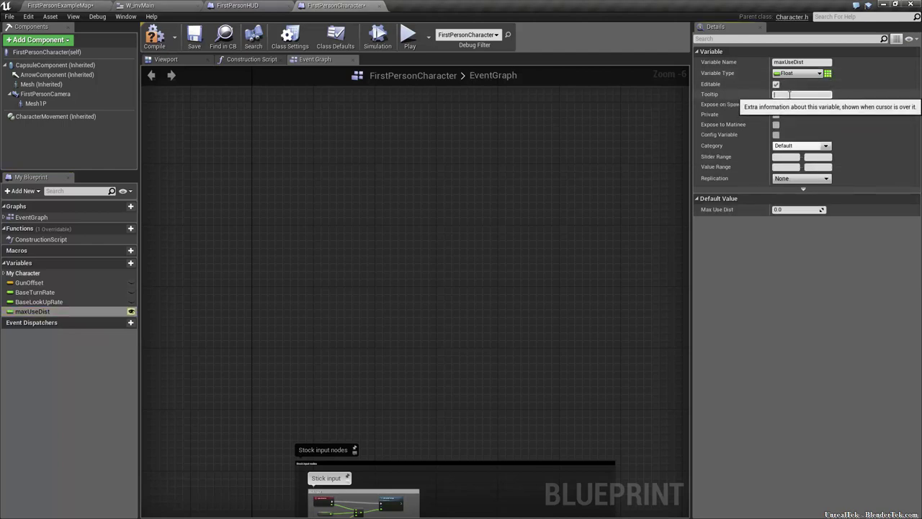
{"action": "type", "text": "This is the"}
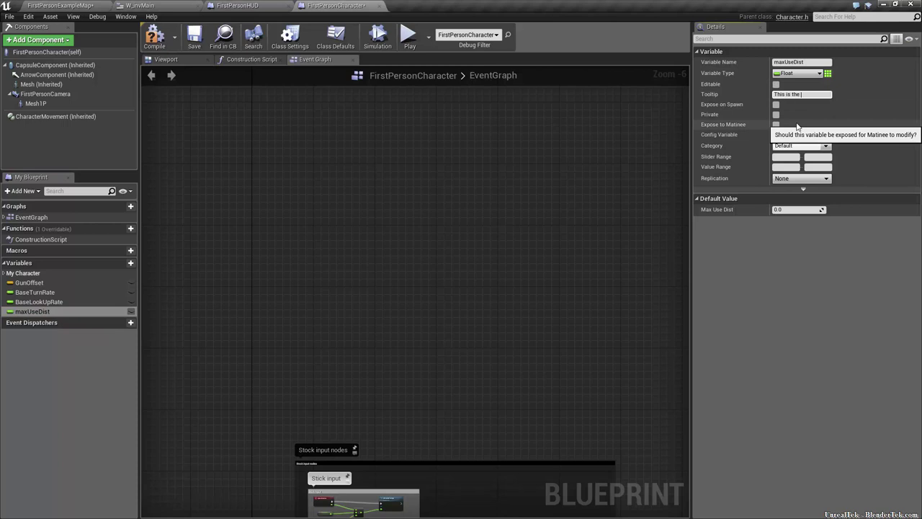
{"action": "type", "text": "max dis"}
{"action": "type", "text": "tance is cm that th"}
{"action": "type", "text": "e "}
{"action": "type", "text": "palyer can."}
{"action": "type", "text": "interact with and pick up items at"}
{"action": "key", "text": "Return"}
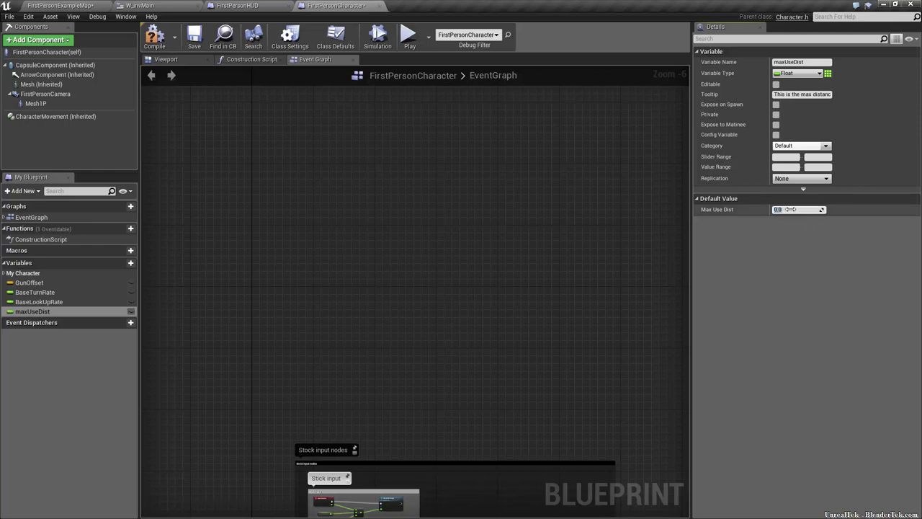
{"action": "left_click", "coordinate": [791, 209]}
{"action": "type", "text": "450"}
{"action": "key", "text": "Return"}
{"action": "left_click", "coordinate": [152, 34]}
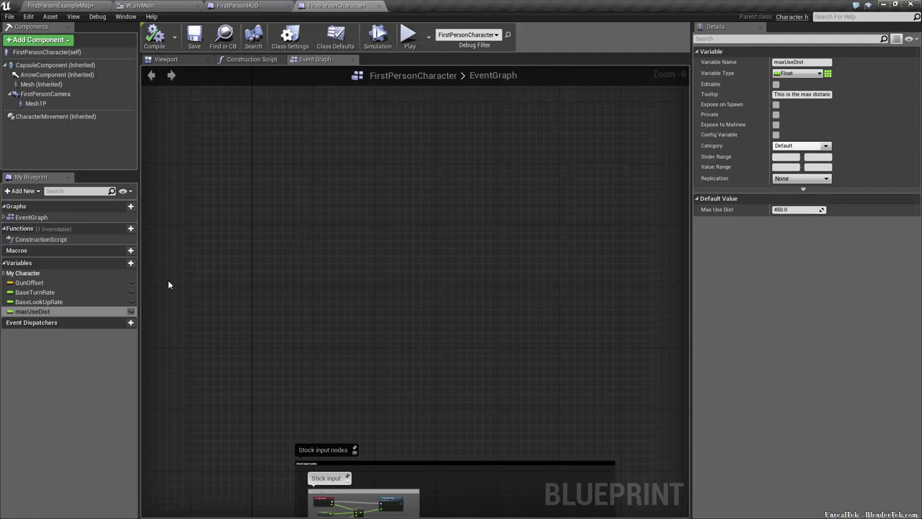
{"action": "mouse_move", "coordinate": [124, 232]}
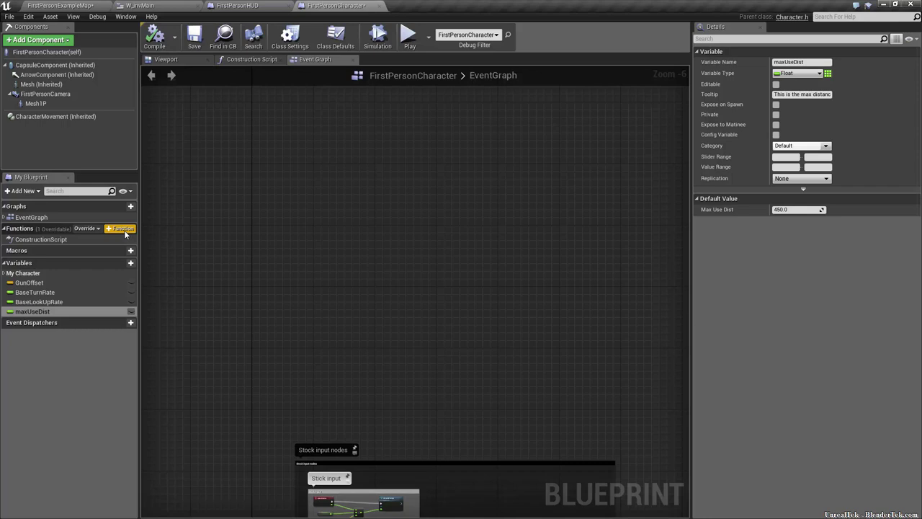
Step: Create two functions on the character, AddToInv and TraceItem
{"action": "left_click", "coordinate": [125, 232]}
{"action": "type", "text": "AddToUI"}
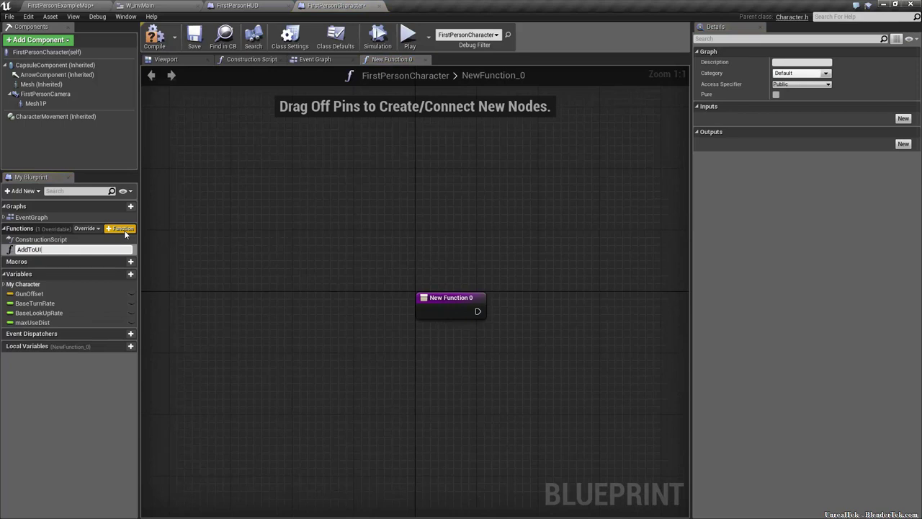
{"action": "key", "text": "Return"}
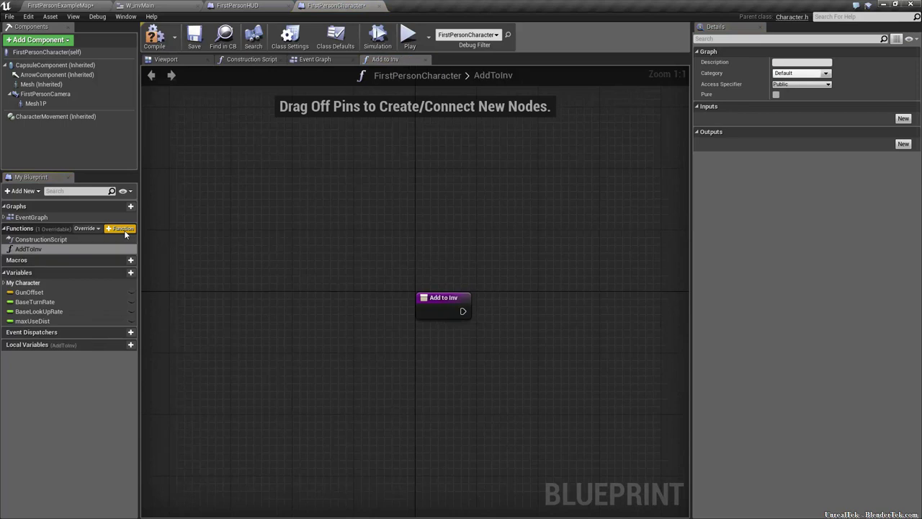
{"action": "left_click", "coordinate": [126, 231]}
{"action": "type", "text": "Tra"}
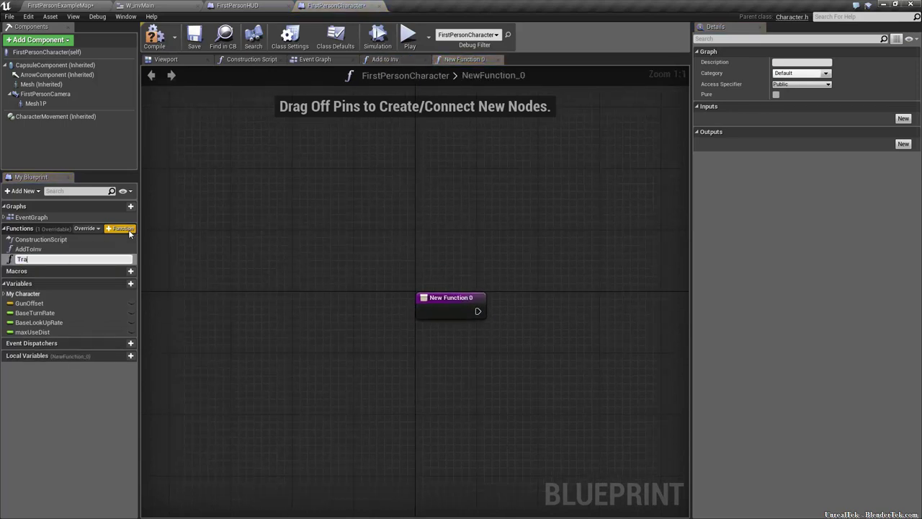
{"action": "type", "text": "ceItem"}
{"action": "key", "text": "Return"}
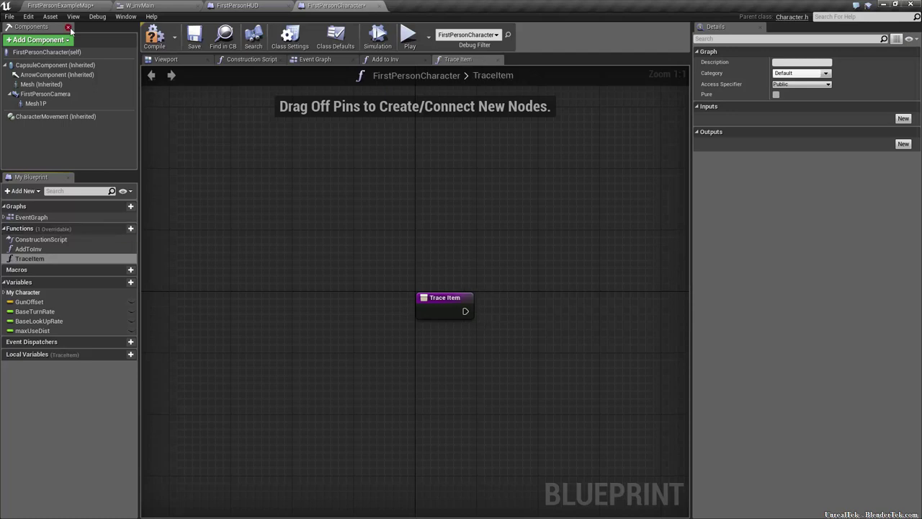
Step: Write descriptions for AddToInv and TraceItem, then save all unsaved work
{"action": "left_click", "coordinate": [385, 59]}
{"action": "type", "text": "The raytraced (aka line"}
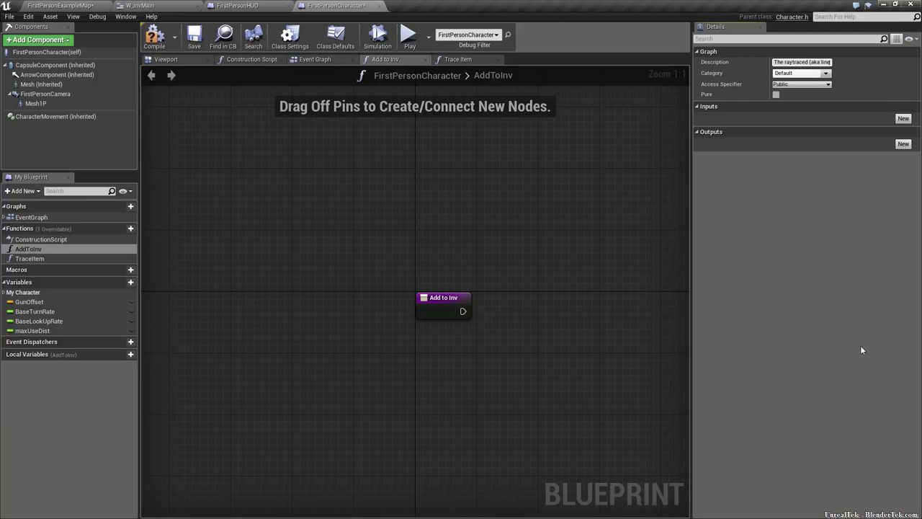
{"action": "type", "text": "traced) item we select, will be added to the it"}
{"action": "left_click", "coordinate": [32, 258]}
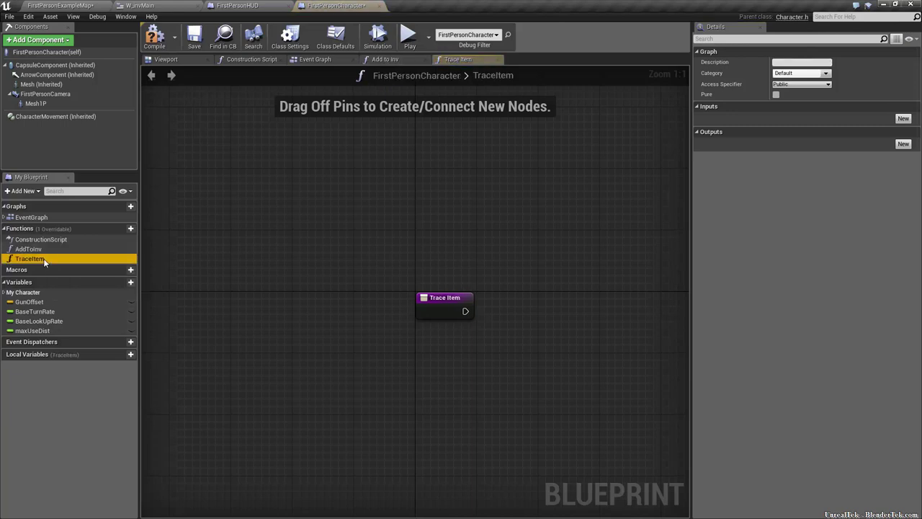
{"action": "left_click", "coordinate": [788, 62]}
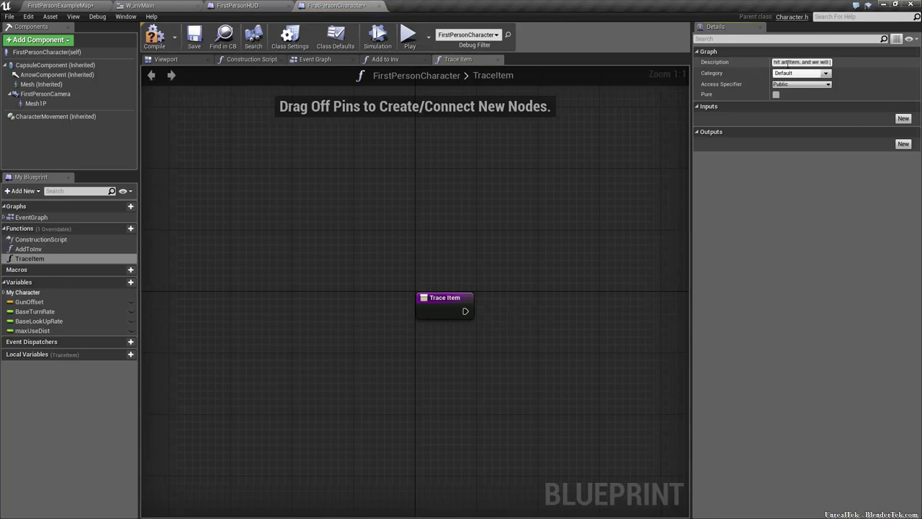
{"action": "type", "text": "that hit item to set"}
{"action": "type", "text": " to a variable"}
{"action": "type", "text": " to"}
{"action": "type", "text": " be able to intera"}
{"action": "type", "text": "ct with items"}
{"action": "key", "text": "Return"}
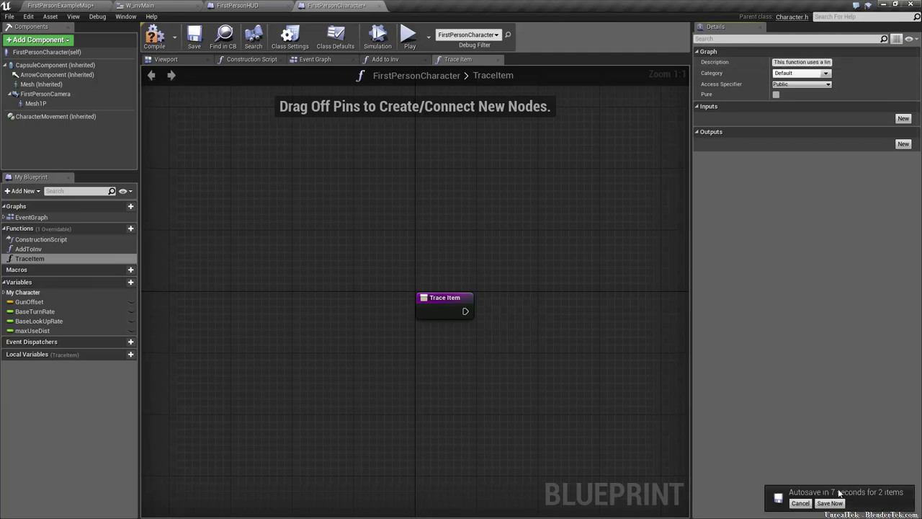
{"action": "left_click", "coordinate": [194, 36]}
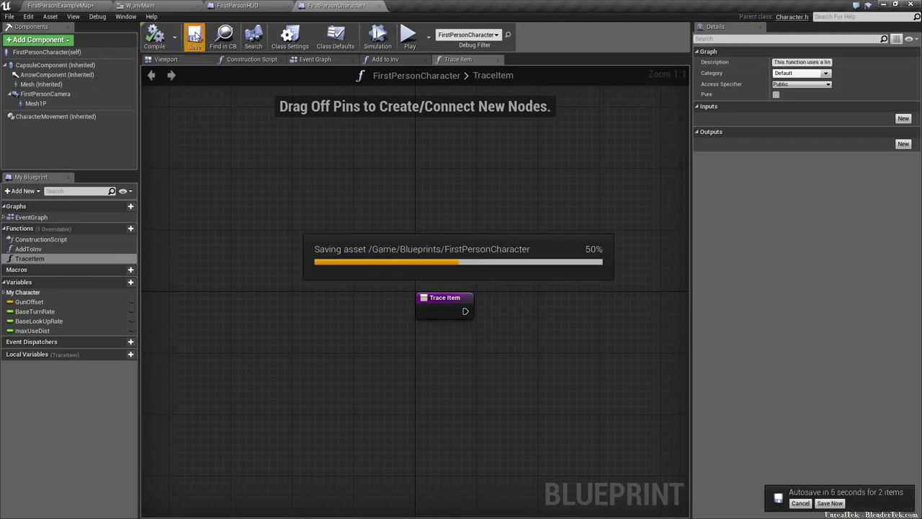
{"action": "left_click", "coordinate": [830, 504]}
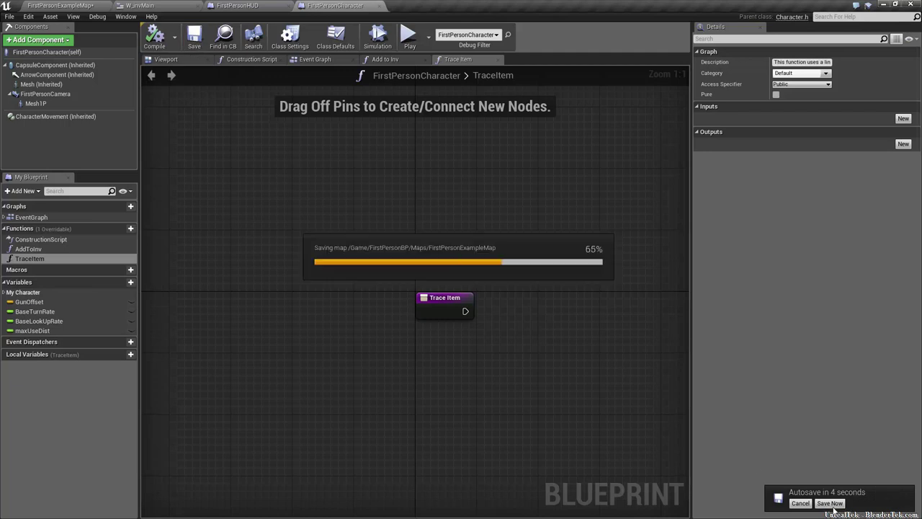
{"action": "left_click", "coordinate": [33, 4]}
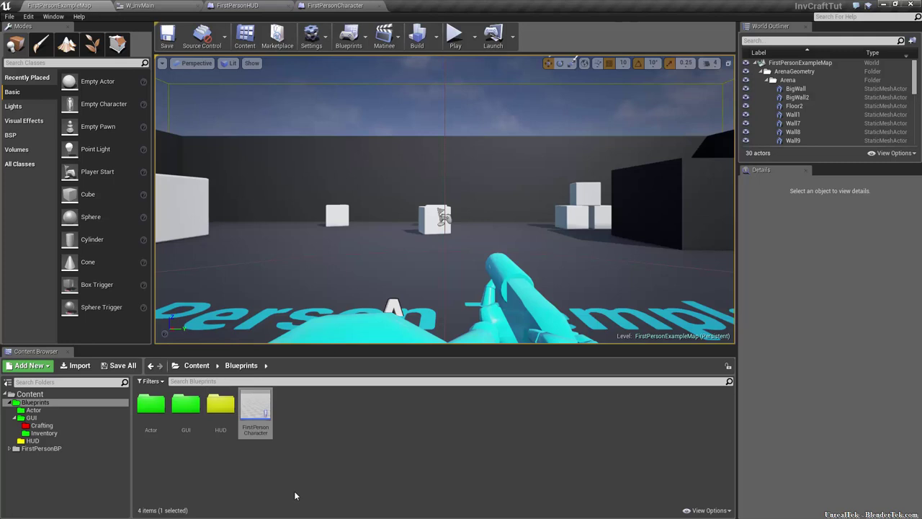
Step: Add a Blueprint Structure asset in the Actor folder and name it S_ItemData
{"action": "left_click", "coordinate": [182, 464]}
{"action": "left_click", "coordinate": [60, 409]}
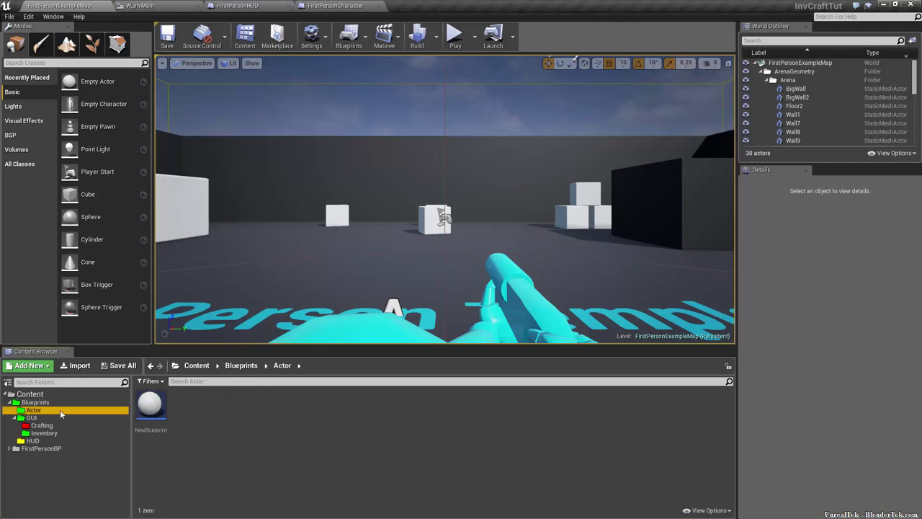
{"action": "right_click", "coordinate": [209, 441]}
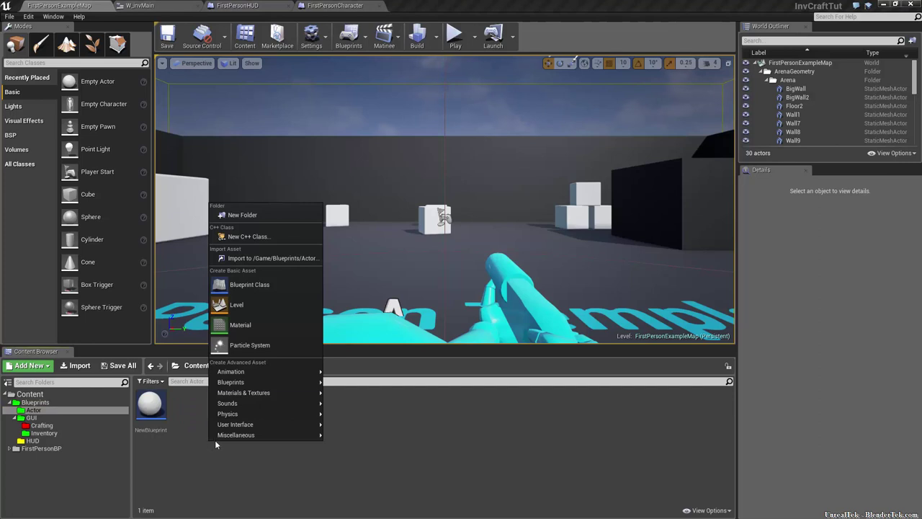
{"action": "left_click", "coordinate": [382, 492]}
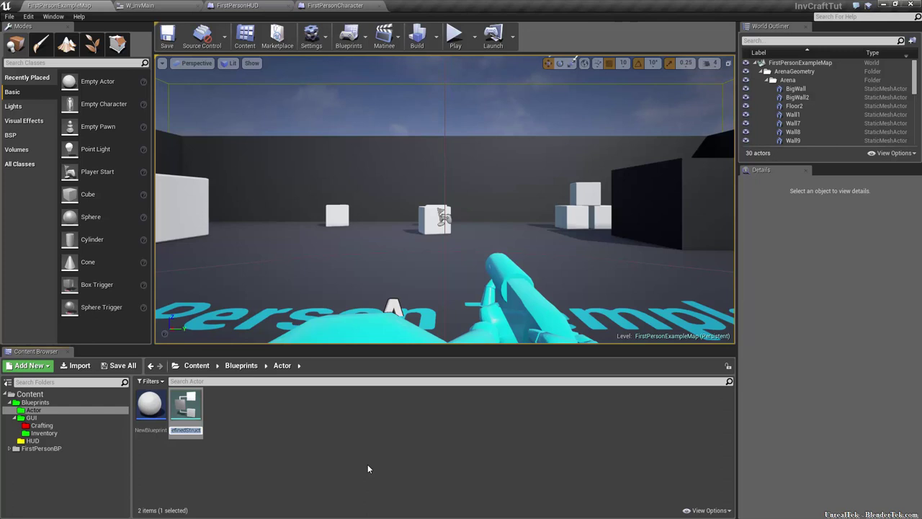
{"action": "type", "text": "S_I"}
{"action": "type", "text": "tem"}
{"action": "type", "text": "Detail"}
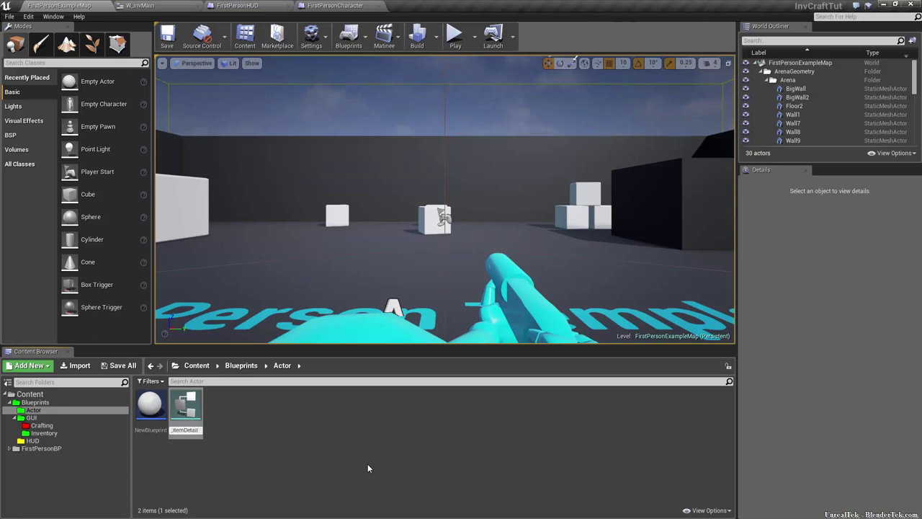
{"action": "type", "text": "i"}
{"action": "key", "text": "Return"}
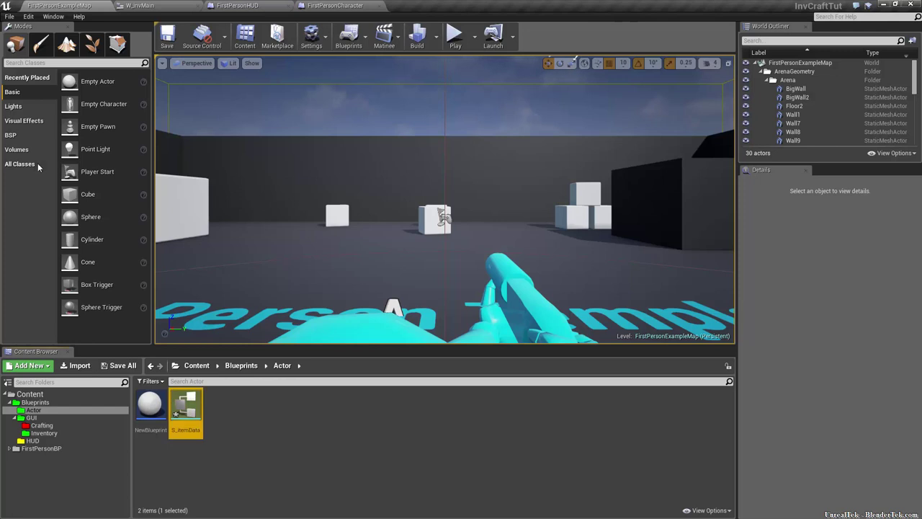
Step: Give S_ItemData an itemName String member and a weight Float member
{"action": "double_click", "coordinate": [183, 407]}
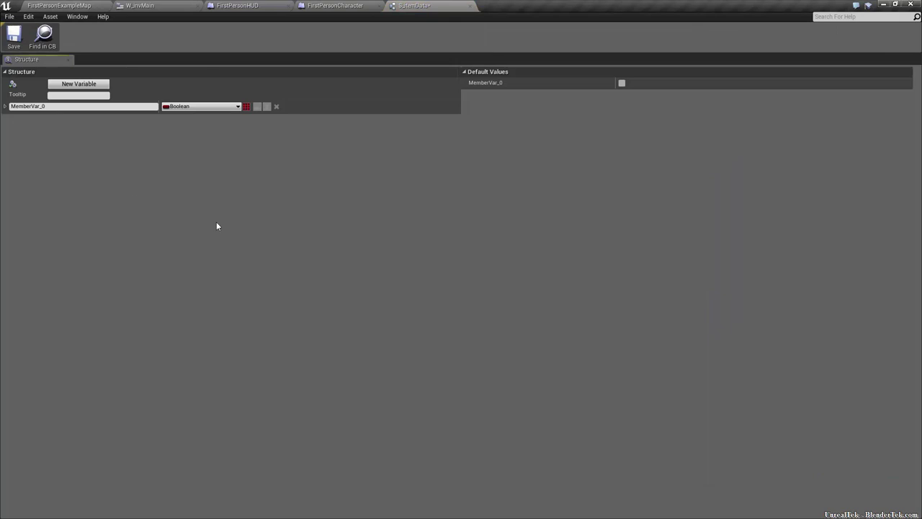
{"action": "left_click", "coordinate": [101, 107]}
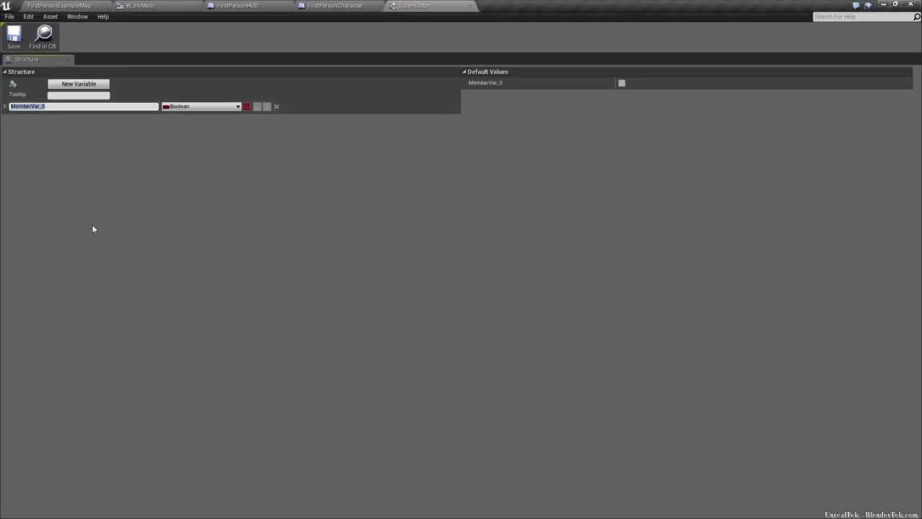
{"action": "type", "text": "itemName"}
{"action": "key", "text": "Return"}
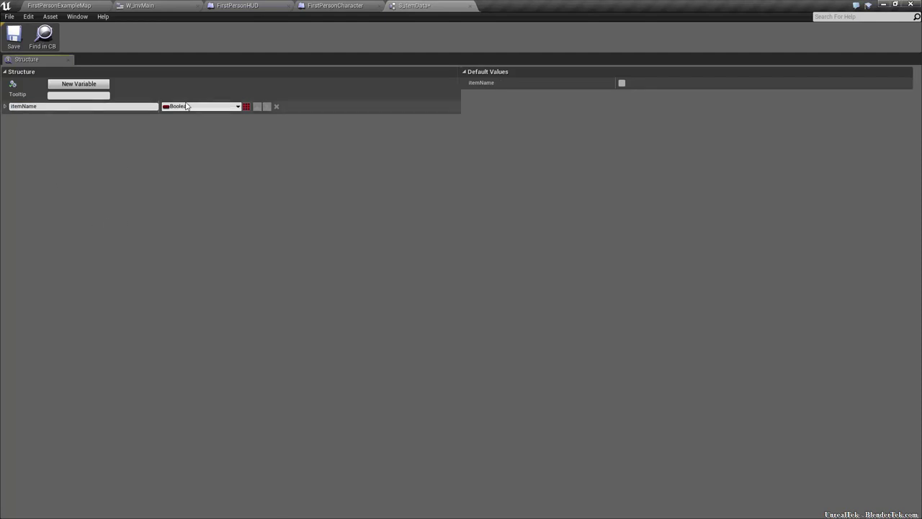
{"action": "left_click", "coordinate": [202, 106]}
{"action": "left_click", "coordinate": [200, 178]}
{"action": "left_click", "coordinate": [78, 83]}
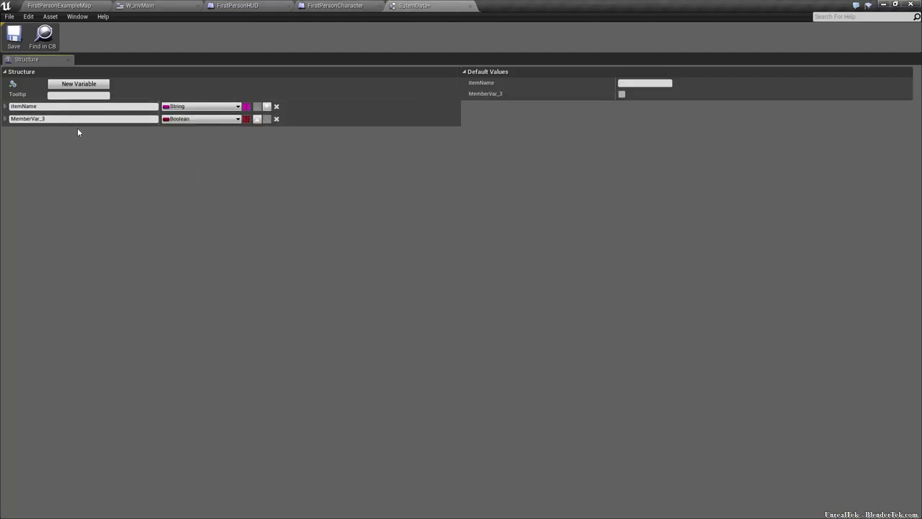
{"action": "left_click", "coordinate": [83, 119]}
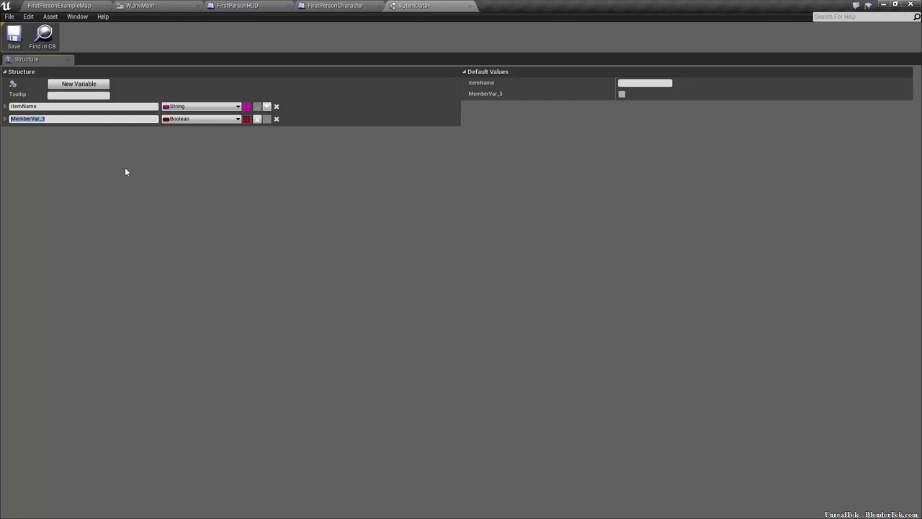
{"action": "type", "text": "weight"}
{"action": "key", "text": "Return"}
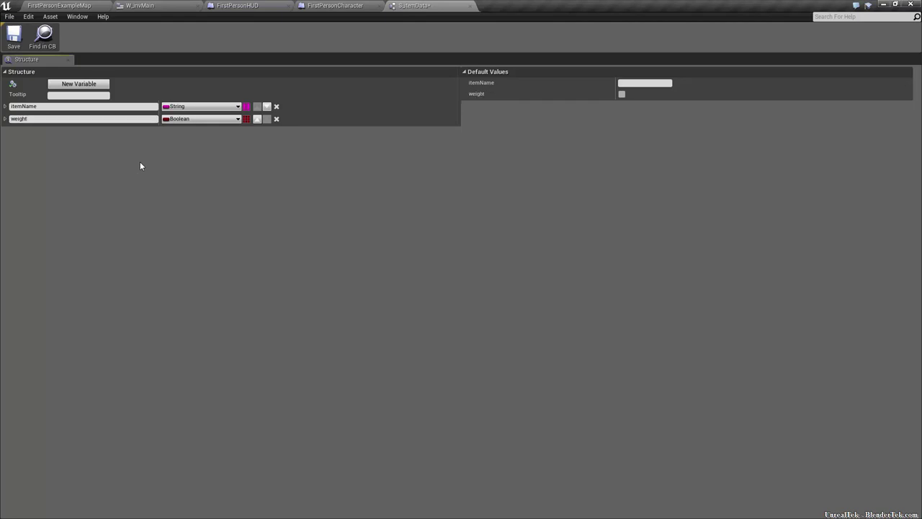
{"action": "left_click", "coordinate": [177, 120]}
{"action": "left_click", "coordinate": [197, 169]}
Step: Add an itemDetails String and a thumbnail Texture 2D member, then save the structure
{"action": "left_click", "coordinate": [73, 84]}
{"action": "type", "text": "itemDetails"}
{"action": "key", "text": "Return"}
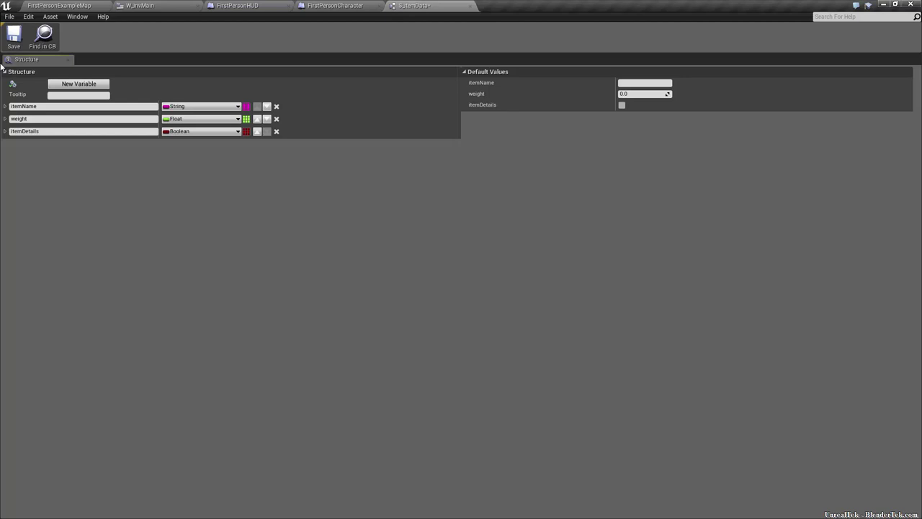
{"action": "left_click", "coordinate": [185, 131]}
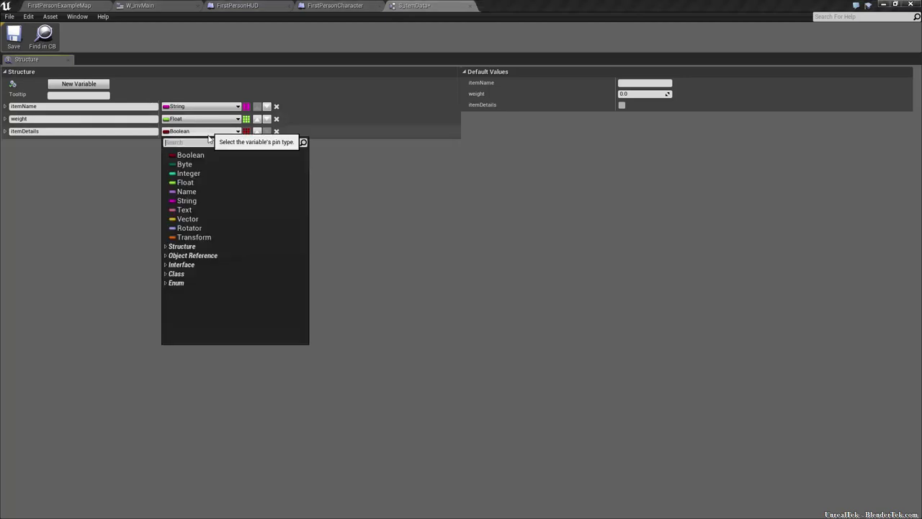
{"action": "left_click", "coordinate": [186, 200]}
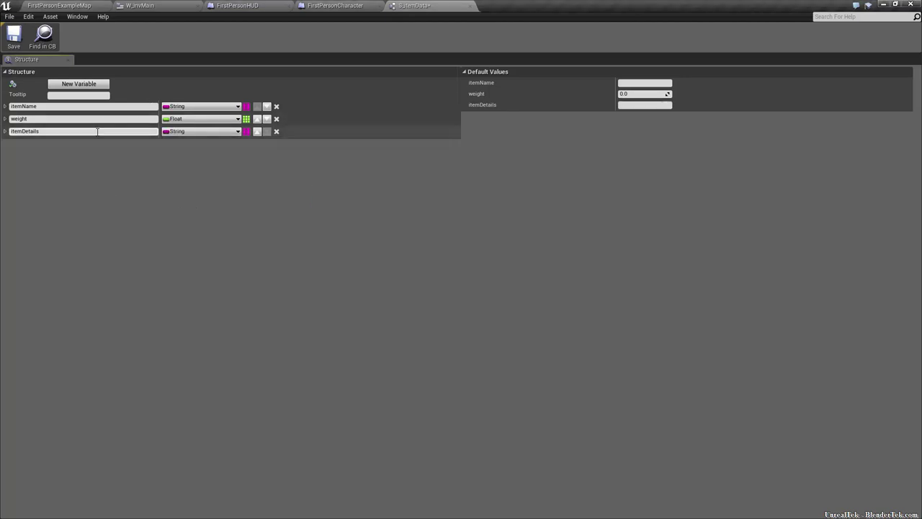
{"action": "left_click", "coordinate": [76, 84]}
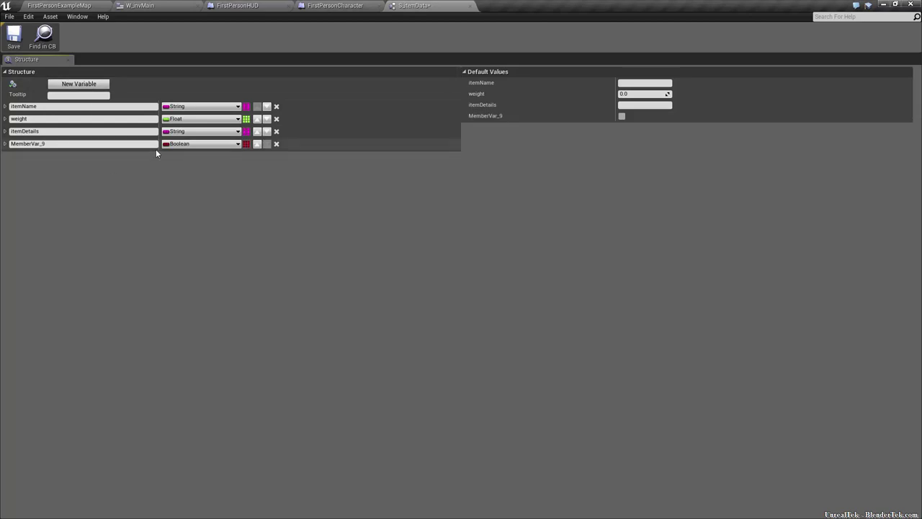
{"action": "left_click", "coordinate": [188, 143]}
{"action": "type", "text": "texture 2d"}
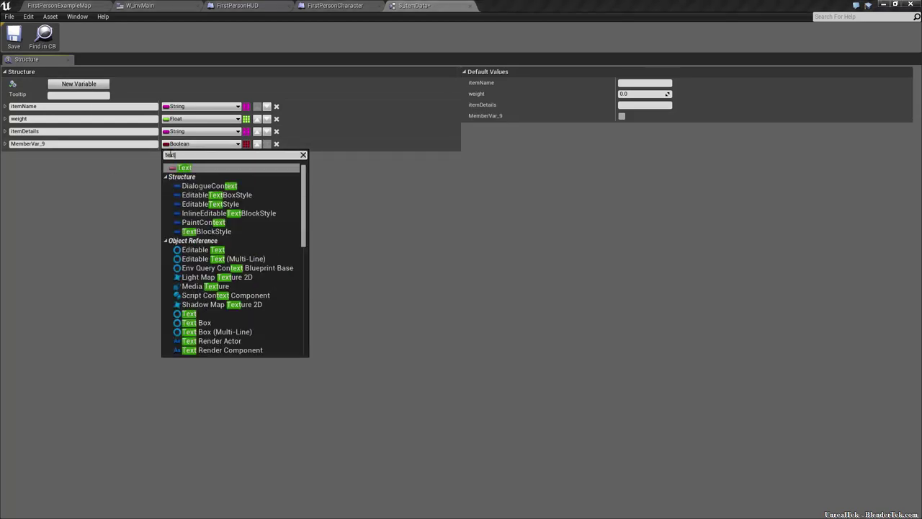
{"action": "left_click", "coordinate": [222, 195]}
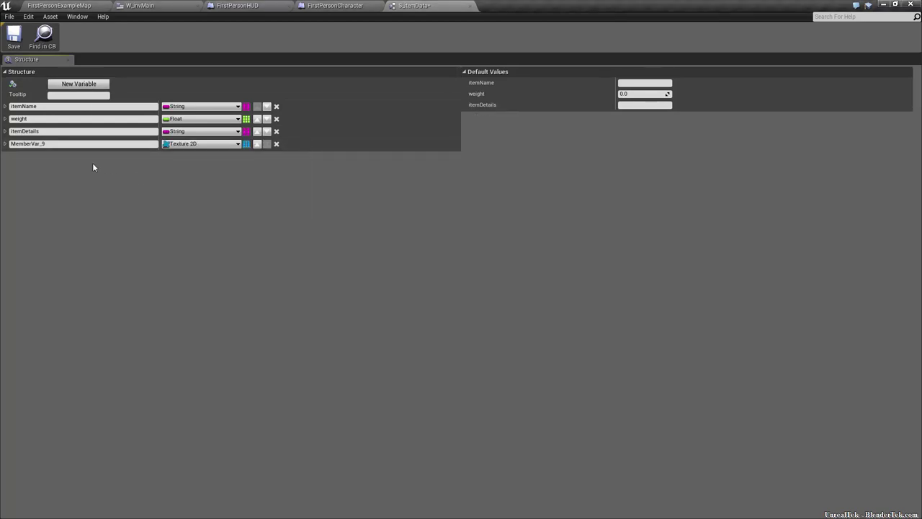
{"action": "left_click", "coordinate": [130, 143]}
{"action": "type", "text": "thumbnail"}
{"action": "left_click", "coordinate": [10, 42]}
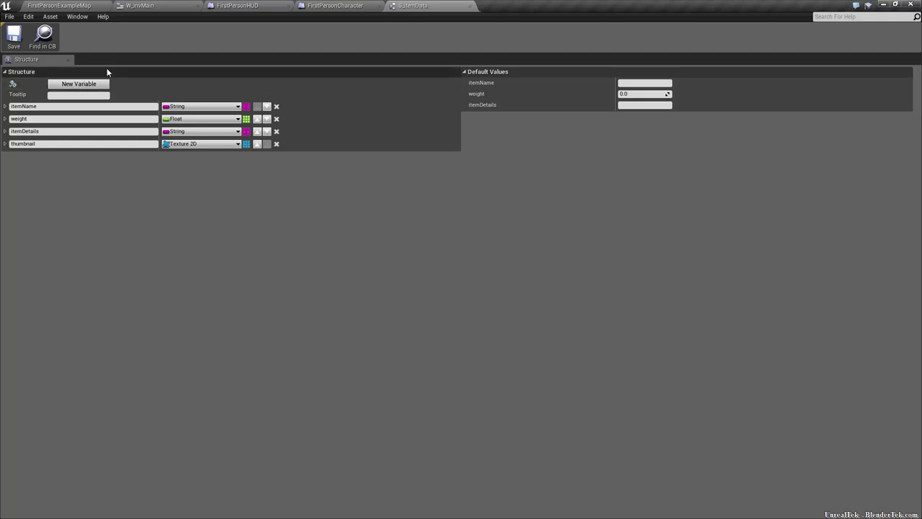
{"action": "left_click", "coordinate": [88, 84]}
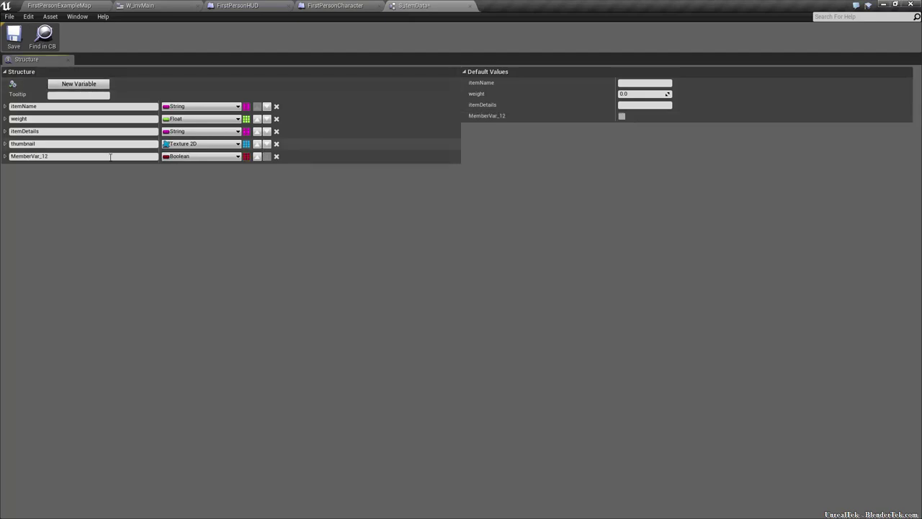
{"action": "double_click", "coordinate": [29, 157]}
{"action": "type", "text": "sword"}
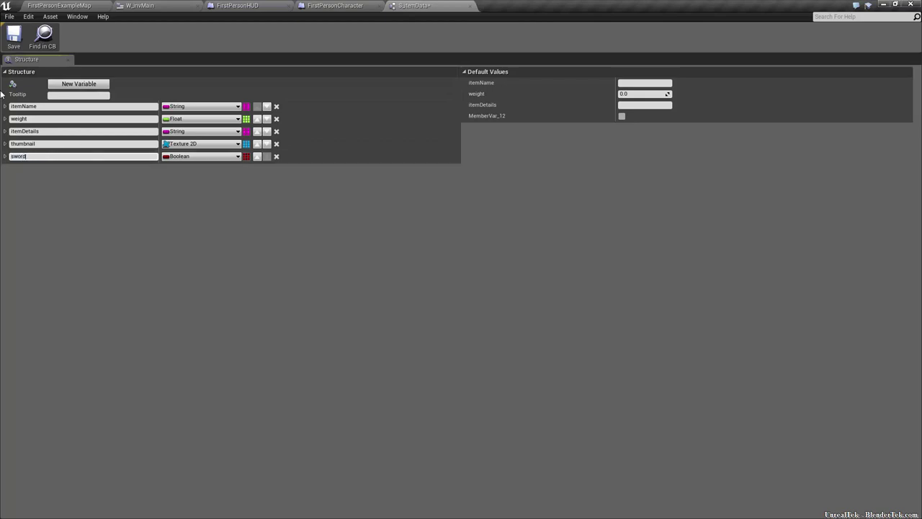
{"action": "type", "text": "Damage"}
{"action": "key", "text": "Return"}
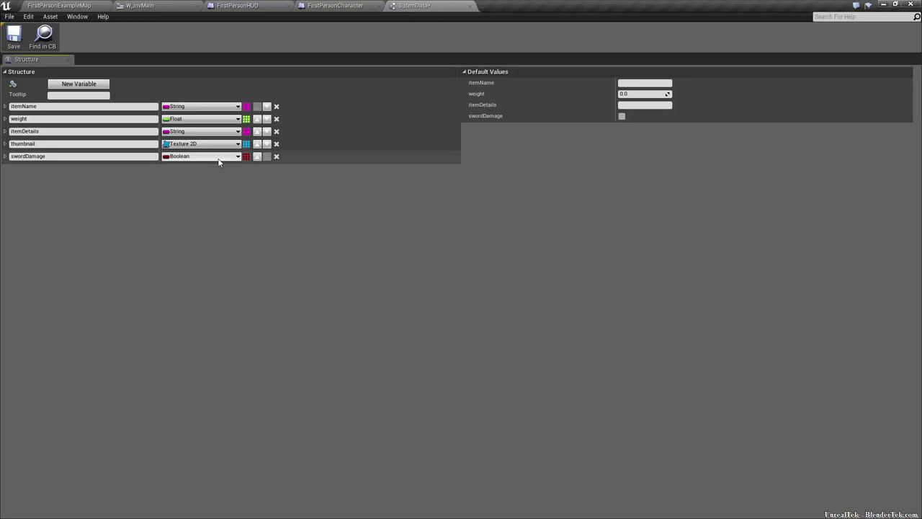
{"action": "left_click", "coordinate": [216, 158]}
{"action": "left_click", "coordinate": [207, 206]}
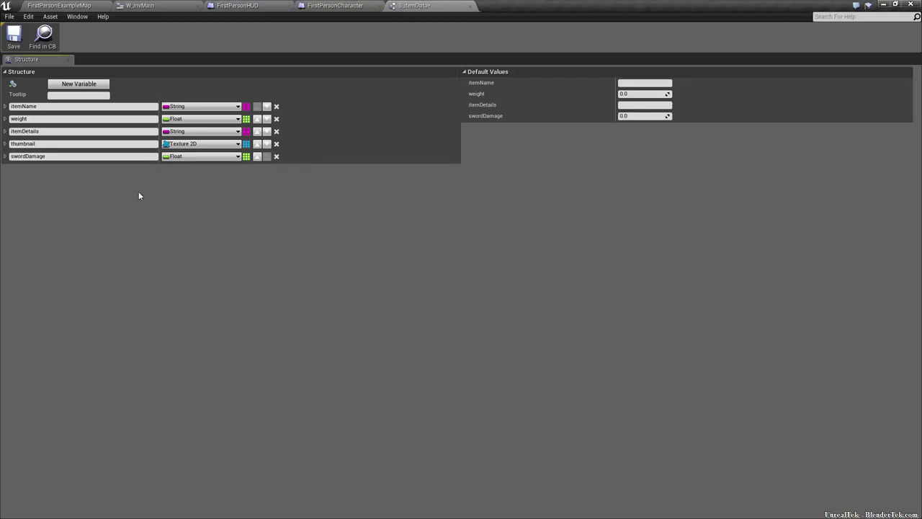
{"action": "double_click", "coordinate": [26, 157]}
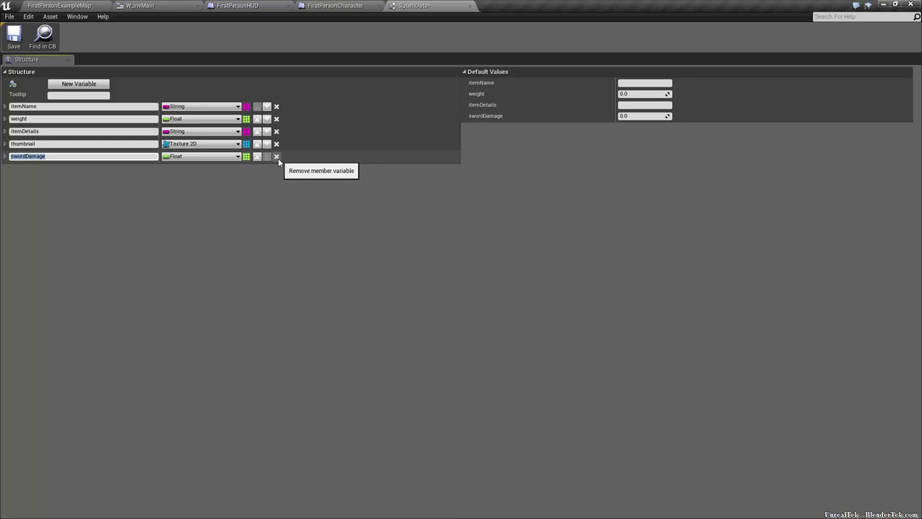
{"action": "left_click", "coordinate": [277, 158]}
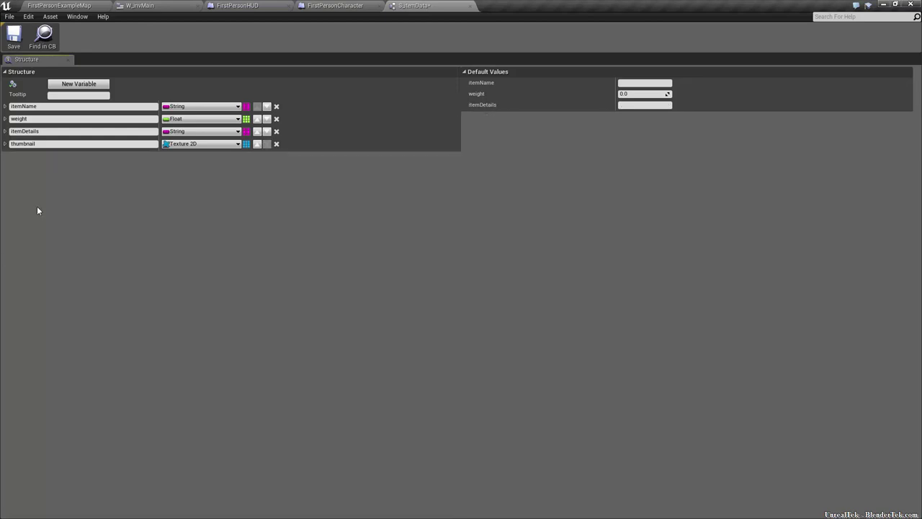
{"action": "left_click", "coordinate": [14, 36]}
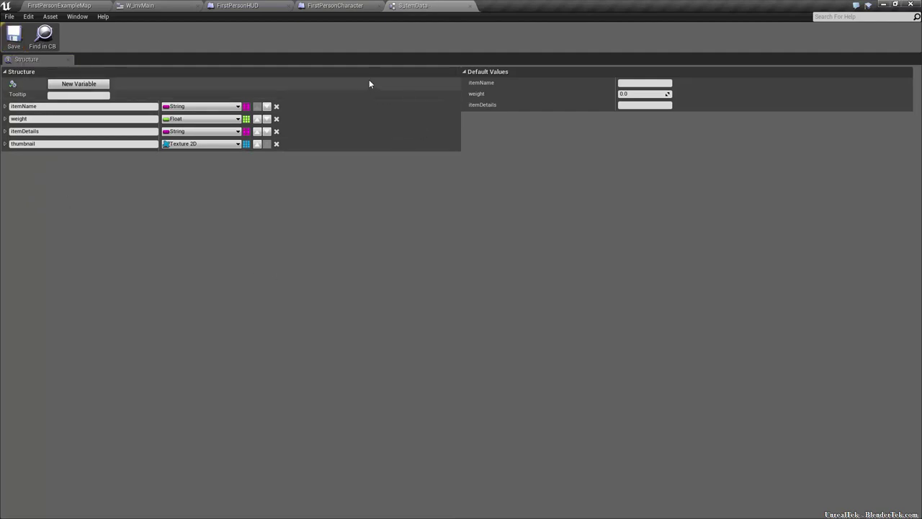
Step: Rename the Actor folder's NewBlueprint to BP_itemMaster and open it in the Blueprint editor
{"action": "left_click", "coordinate": [50, 4]}
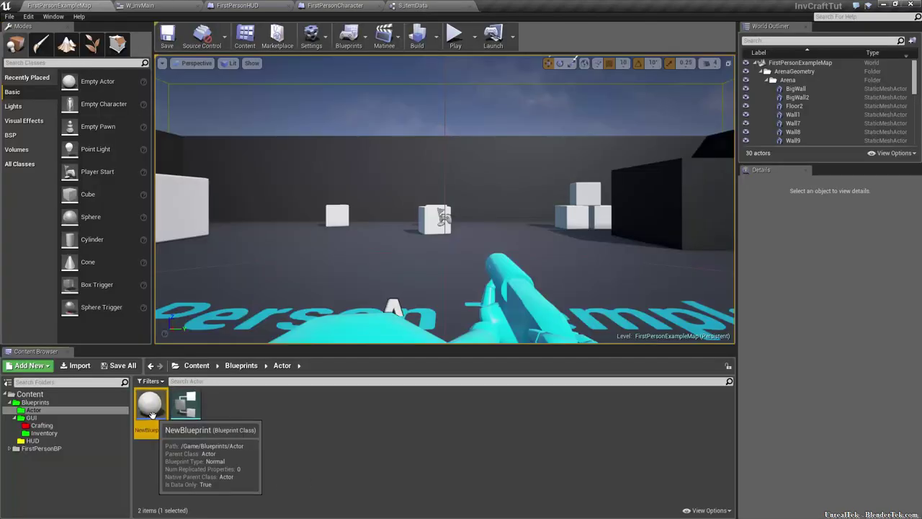
{"action": "key", "text": "F2"}
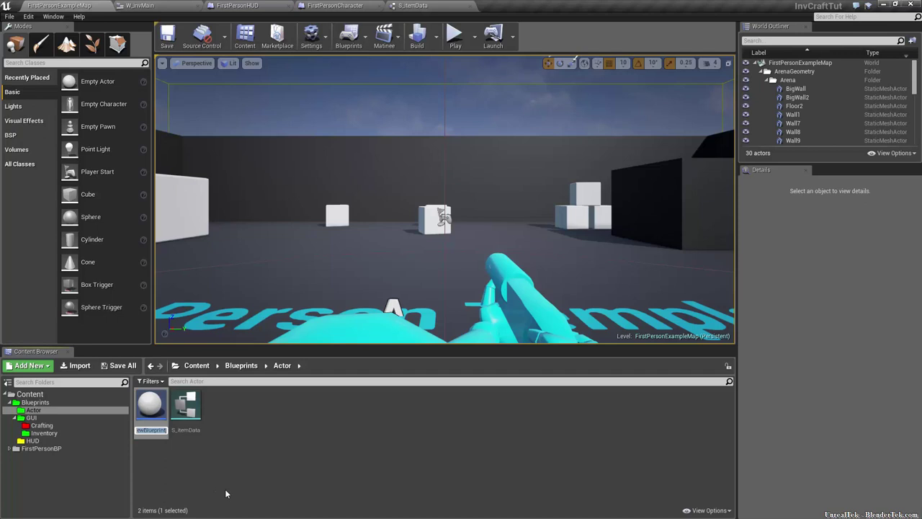
{"action": "type", "text": "BP"}
{"action": "type", "text": "_masterIt"}
{"action": "key", "text": "BackSpace"}
{"action": "key", "text": "BackSpace"}
{"action": "key", "text": "BackSpace"}
{"action": "type", "text": "itemMaster"}
{"action": "key", "text": "Return"}
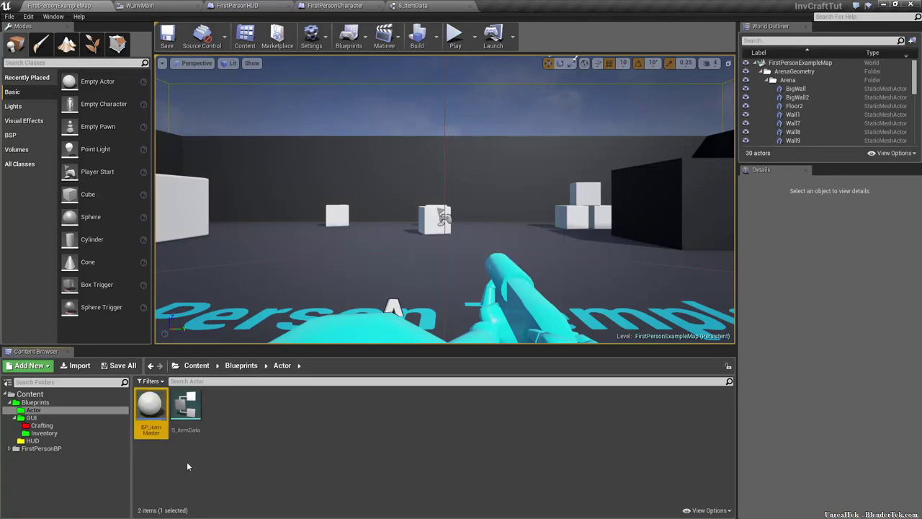
{"action": "double_click", "coordinate": [161, 425]}
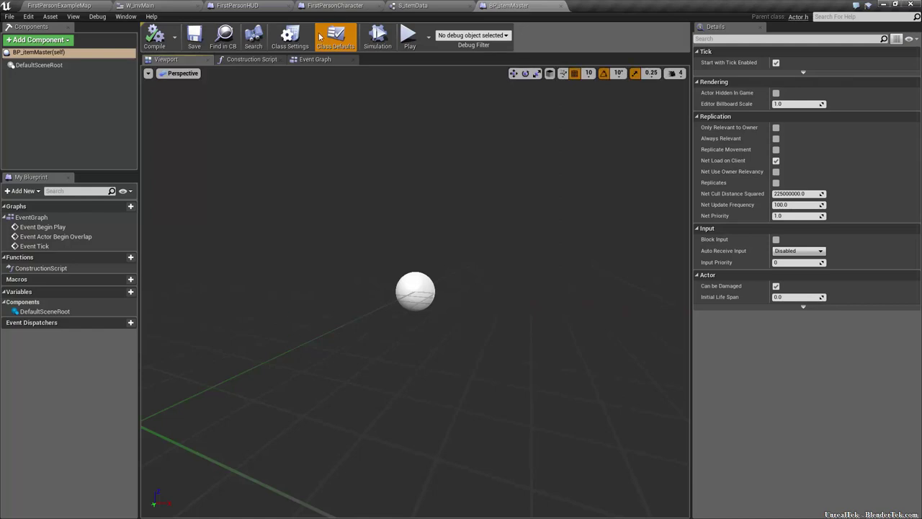
Step: Delete the three disabled default event nodes from BP_itemMaster's Event Graph
{"action": "left_click", "coordinate": [315, 60]}
{"action": "left_click_drag", "start_coordinate": [589, 157], "coordinate": [340, 498]}
{"action": "key", "text": "Delete"}
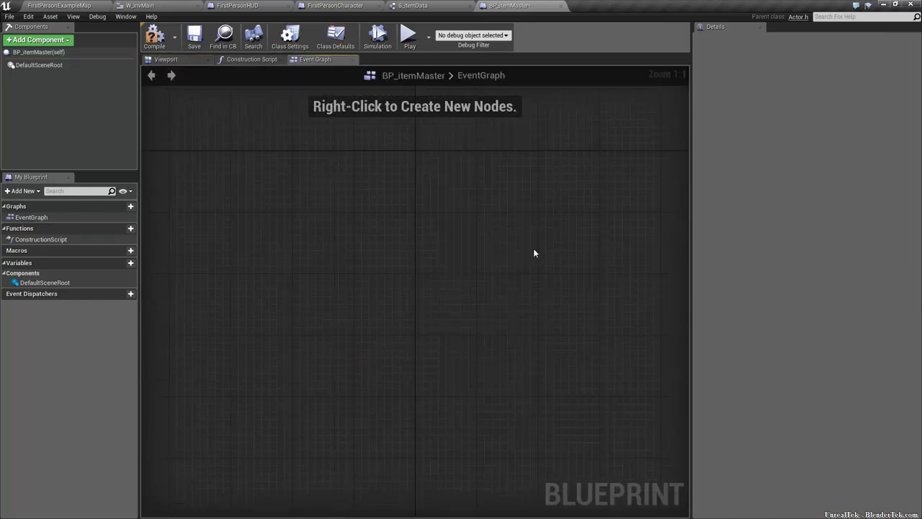
Step: Add a variable S_itemData typed as an array of the S_itemData structure
{"action": "left_click", "coordinate": [121, 263]}
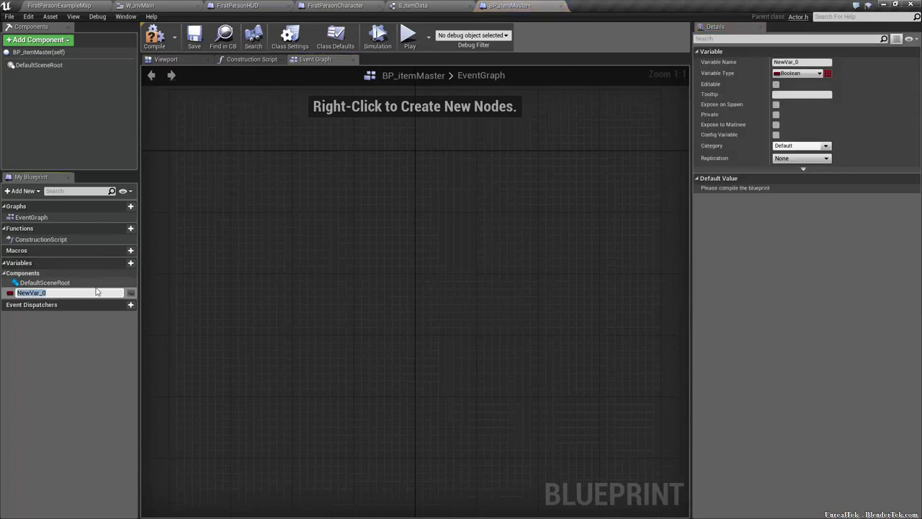
{"action": "type", "text": "S_item"}
{"action": "type", "text": "Data"}
{"action": "key", "text": "Return"}
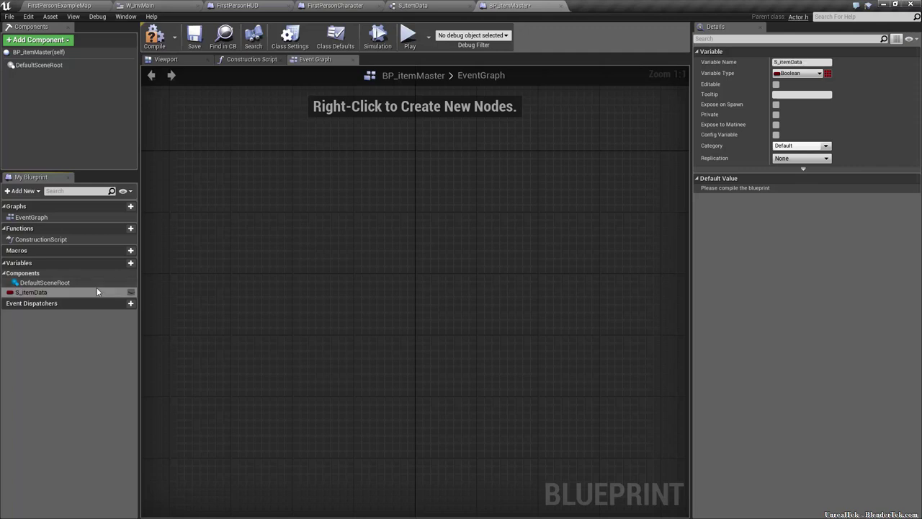
{"action": "left_click", "coordinate": [803, 74]}
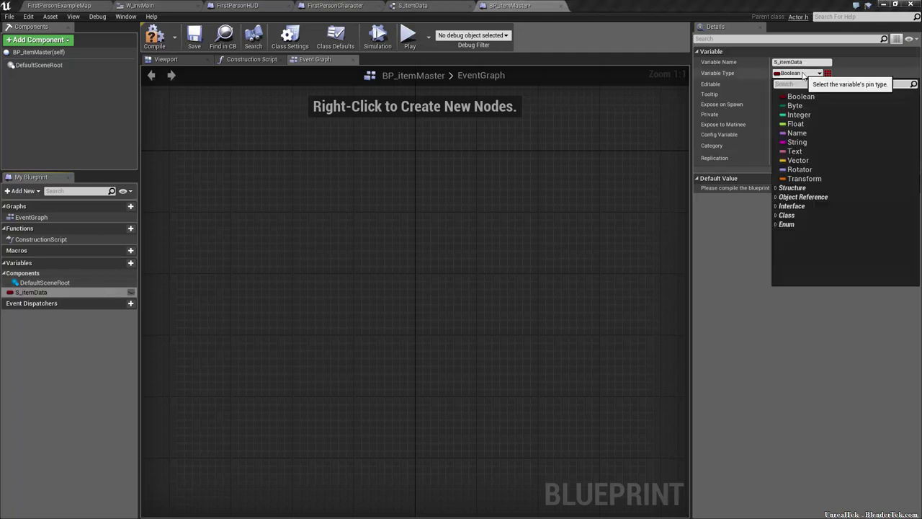
{"action": "type", "text": "S_"}
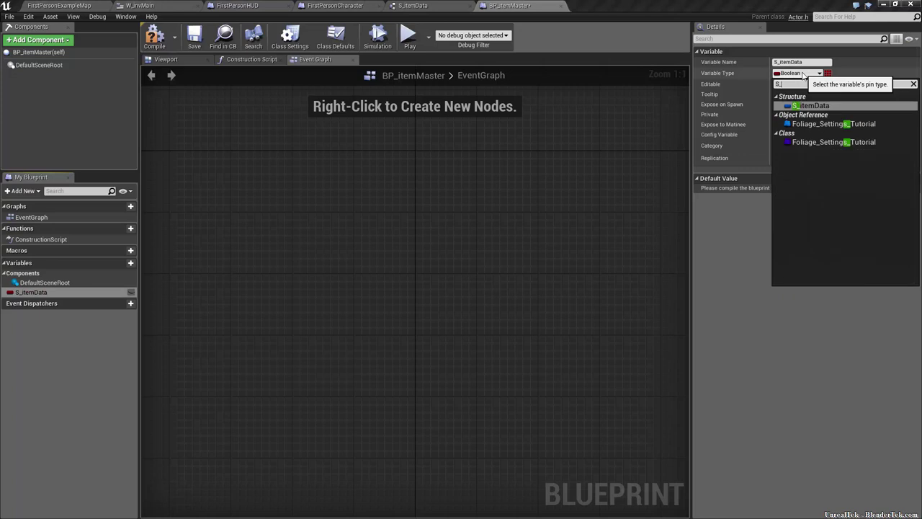
{"action": "left_click", "coordinate": [823, 105]}
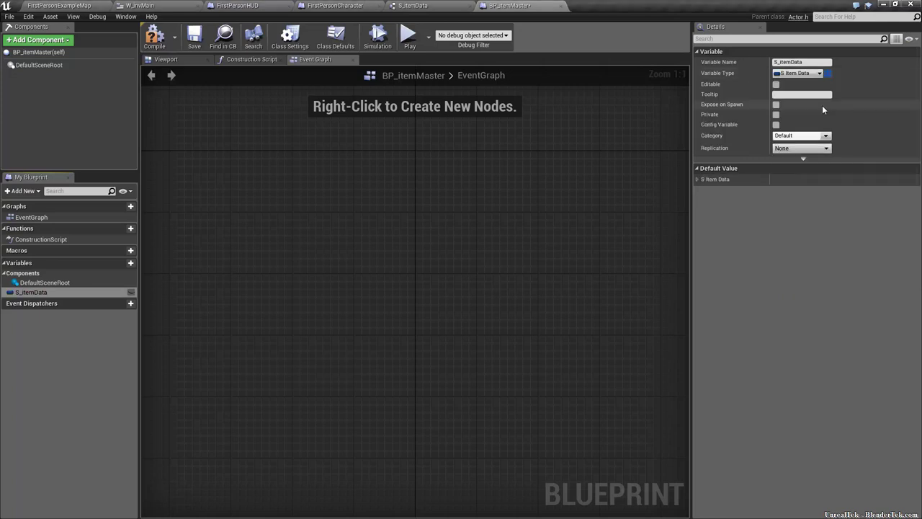
{"action": "left_click", "coordinate": [829, 75]}
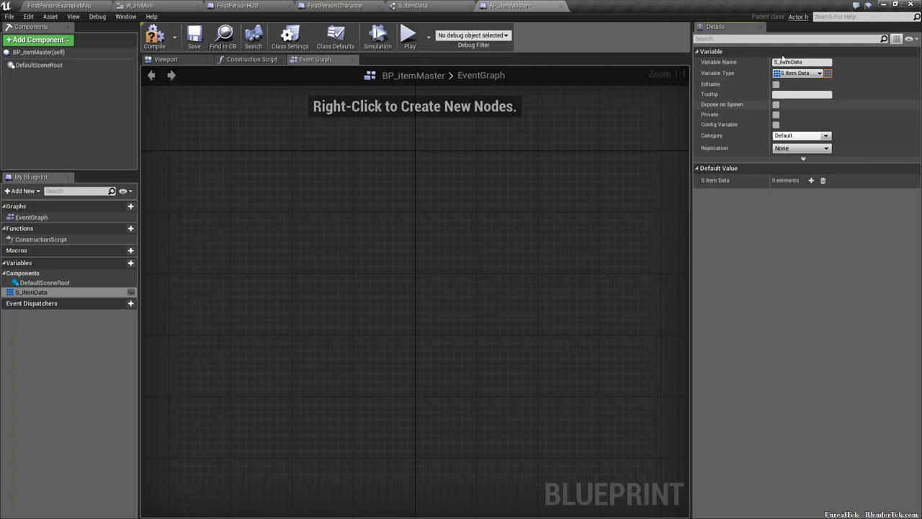
Step: Compile and save BP_itemMaster, close it, and return to the level map
{"action": "left_click", "coordinate": [154, 36]}
{"action": "left_click", "coordinate": [194, 36]}
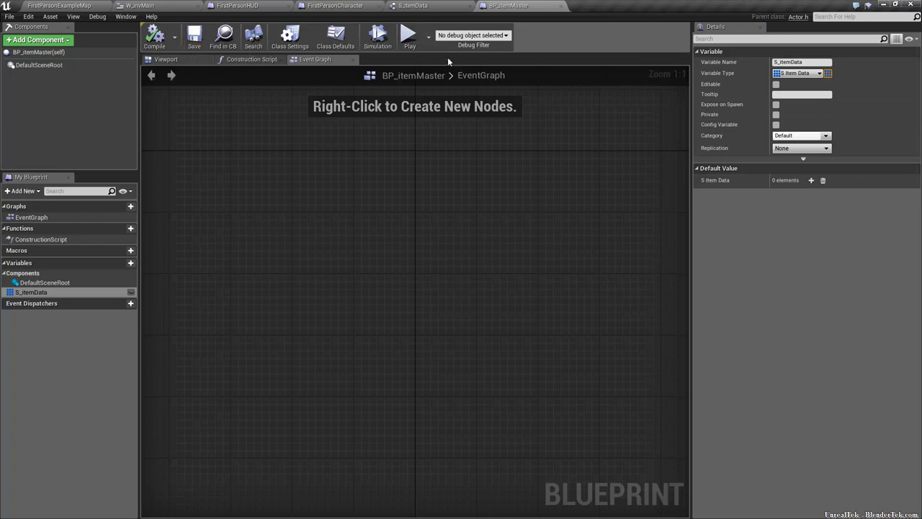
{"action": "left_click", "coordinate": [564, 5]}
{"action": "left_click", "coordinate": [41, 5]}
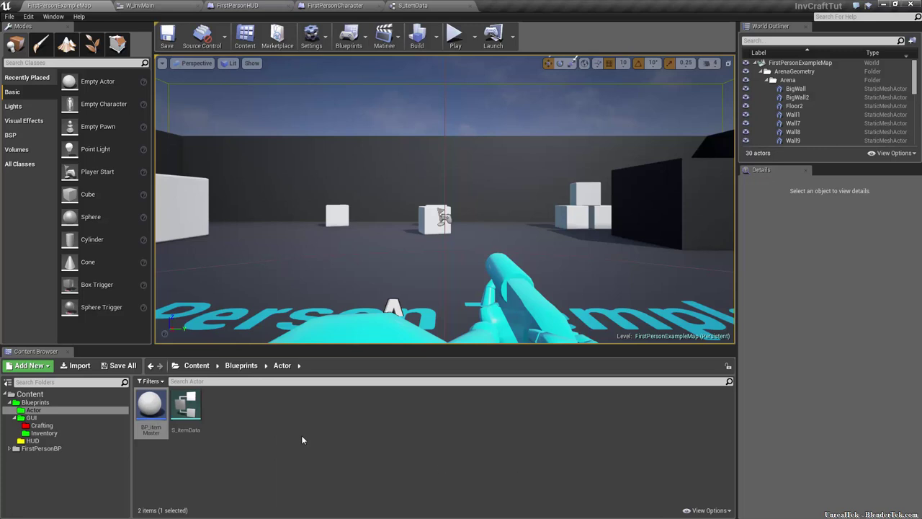
{"action": "scroll", "coordinate": [186, 407], "scroll_direction": "down", "scroll_amount": 2, "text": "ctrl"}
{"action": "left_click", "coordinate": [175, 402]}
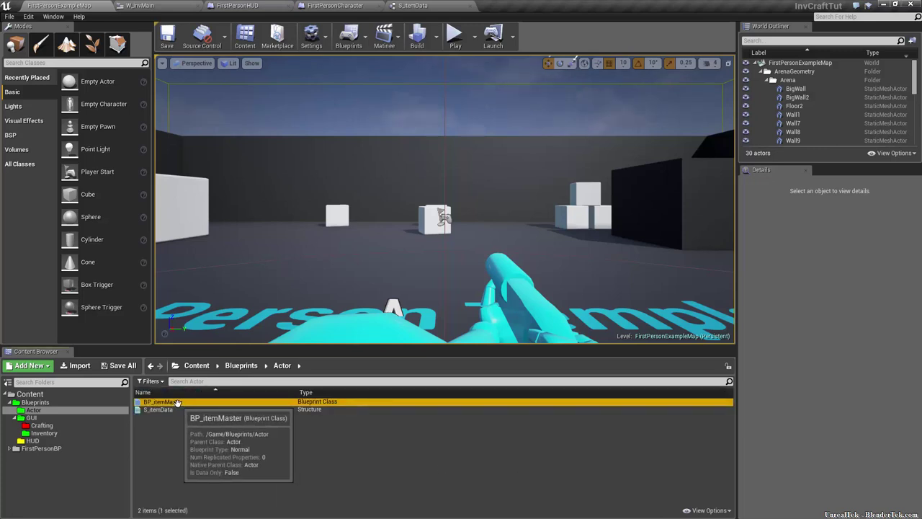
{"action": "left_click", "coordinate": [709, 510]}
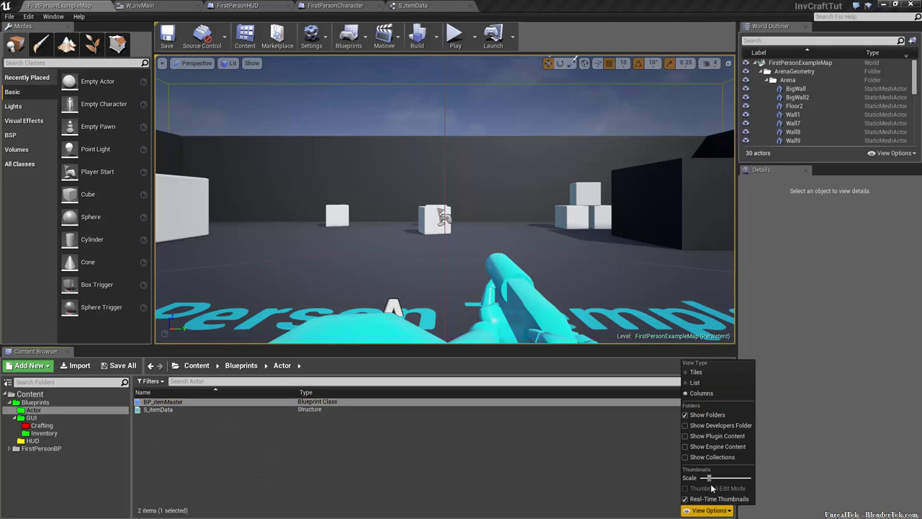
{"action": "left_click", "coordinate": [720, 376]}
{"action": "scroll", "coordinate": [189, 400], "scroll_direction": "up", "scroll_amount": 2, "text": "ctrl"}
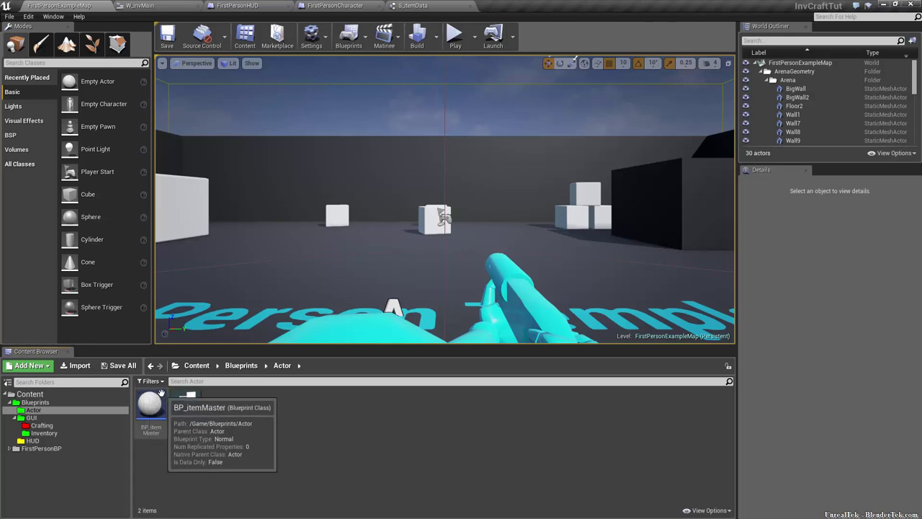
{"action": "right_click", "coordinate": [264, 462]}
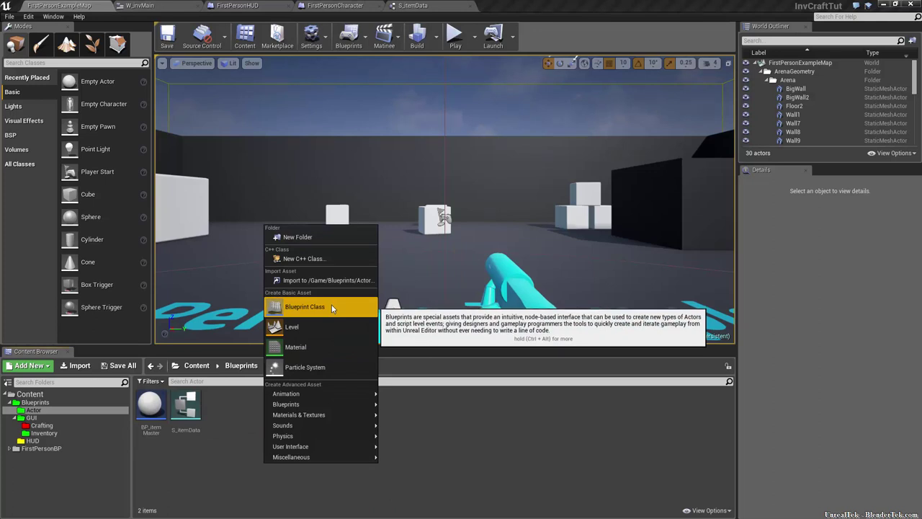
{"action": "left_click", "coordinate": [330, 326]}
{"action": "key", "text": "Escape"}
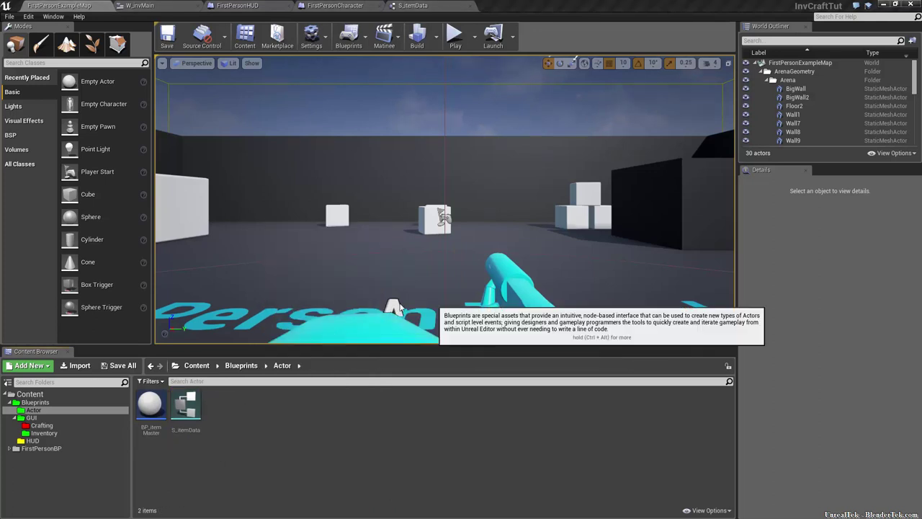
{"action": "left_click", "coordinate": [369, 188]}
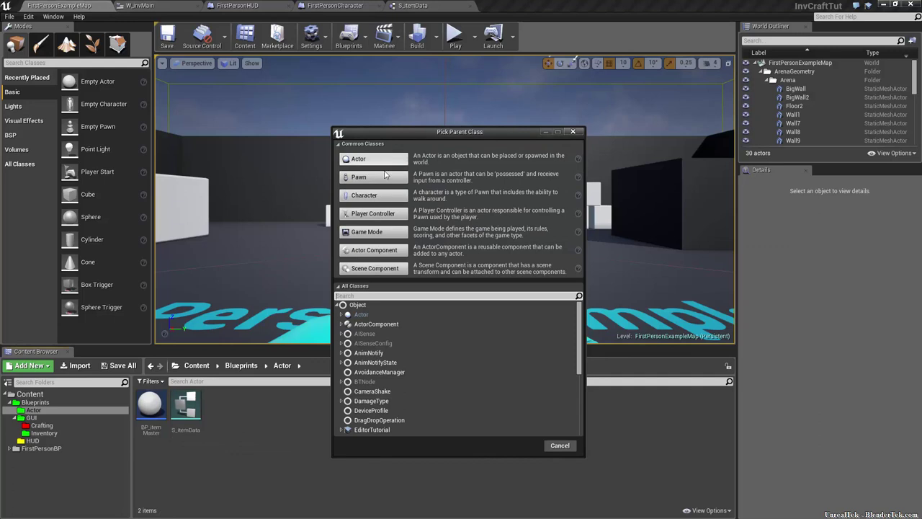
{"action": "left_click", "coordinate": [558, 445]}
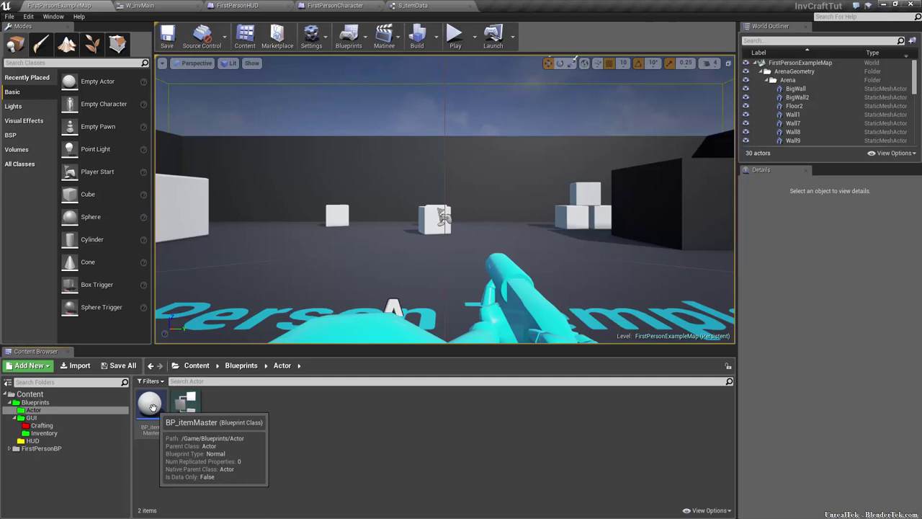
Step: Create a child blueprint of BP_itemMaster and inspect its inherited construction script
{"action": "right_click", "coordinate": [152, 408]}
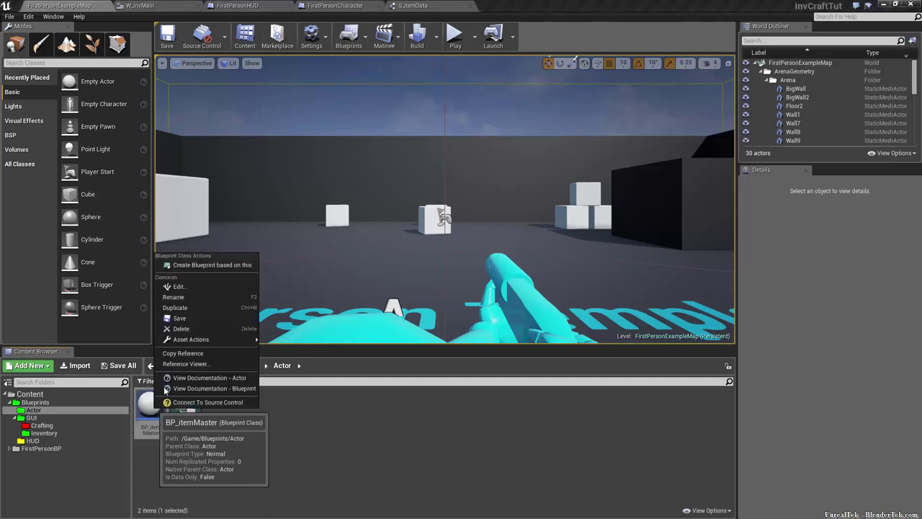
{"action": "left_click", "coordinate": [225, 266]}
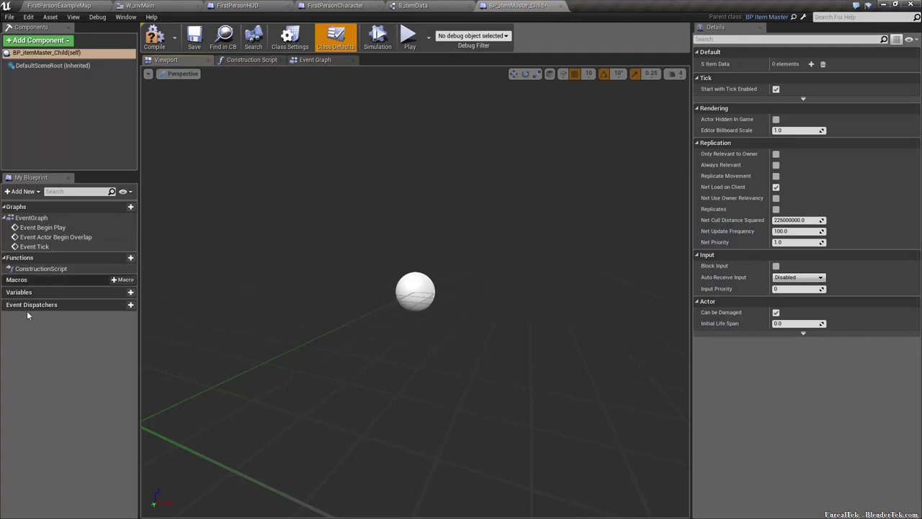
{"action": "double_click", "coordinate": [41, 268]}
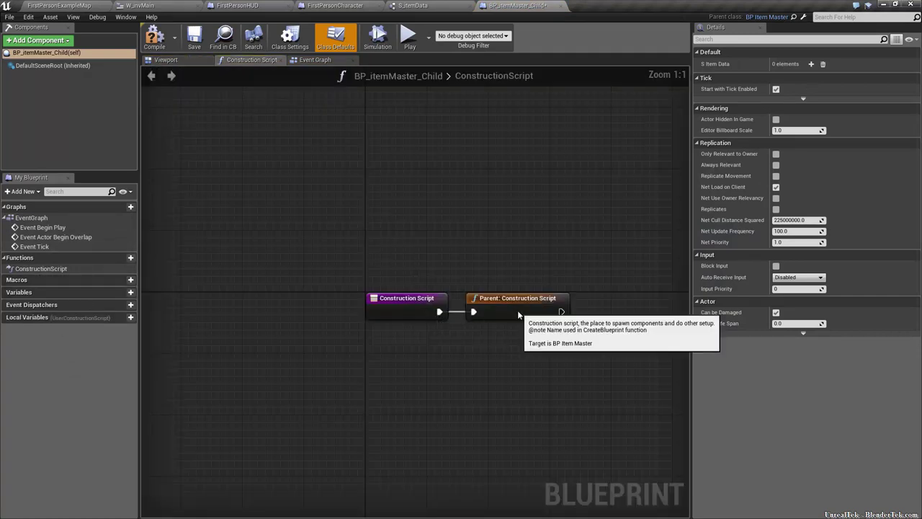
{"action": "left_click", "coordinate": [518, 309]}
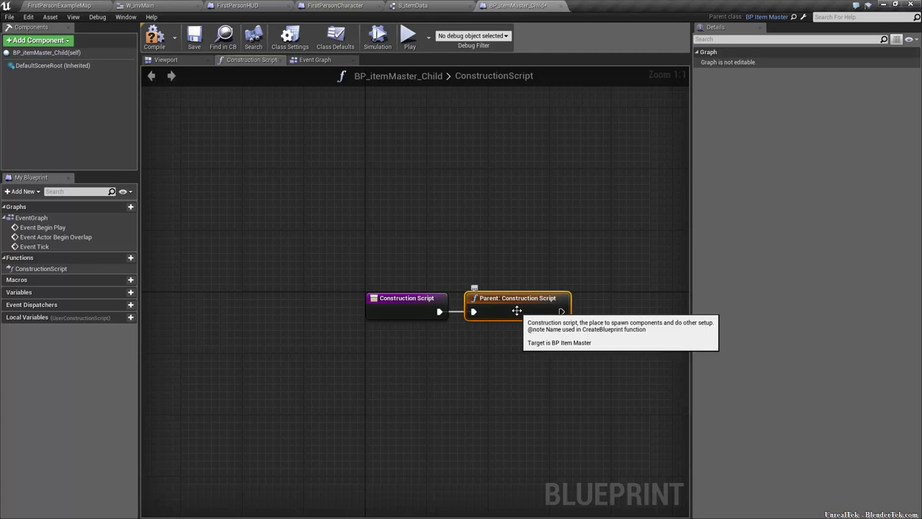
Step: Delete the child's three disabled event nodes and show its Class Defaults
{"action": "left_click", "coordinate": [314, 60]}
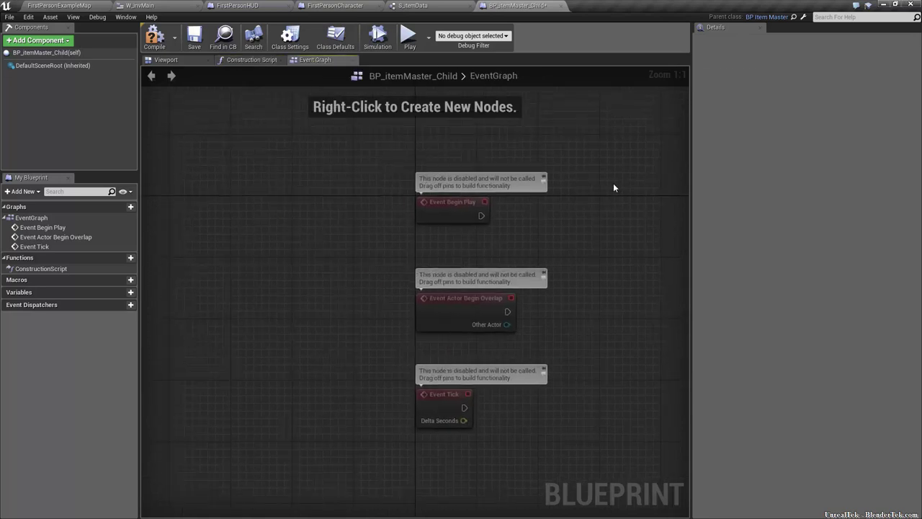
{"action": "left_click_drag", "start_coordinate": [614, 187], "coordinate": [332, 473]}
{"action": "key", "text": "Delete"}
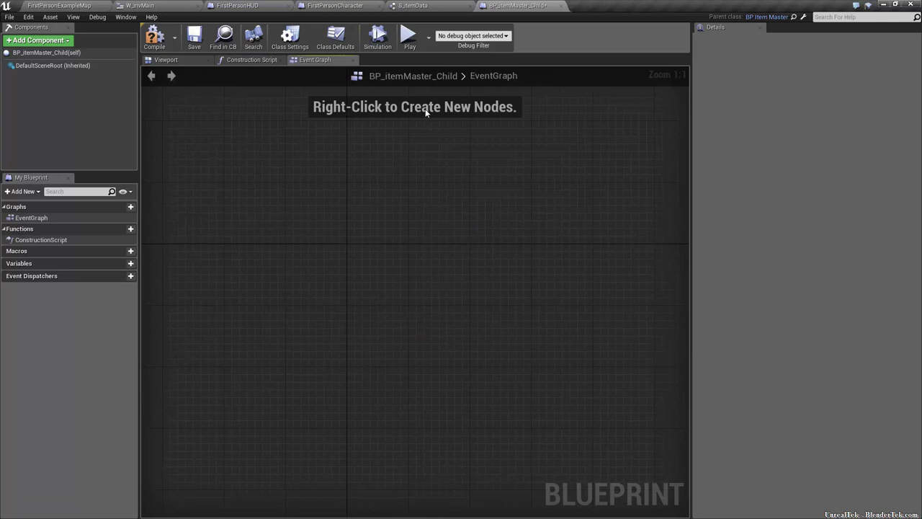
{"action": "left_click", "coordinate": [335, 37]}
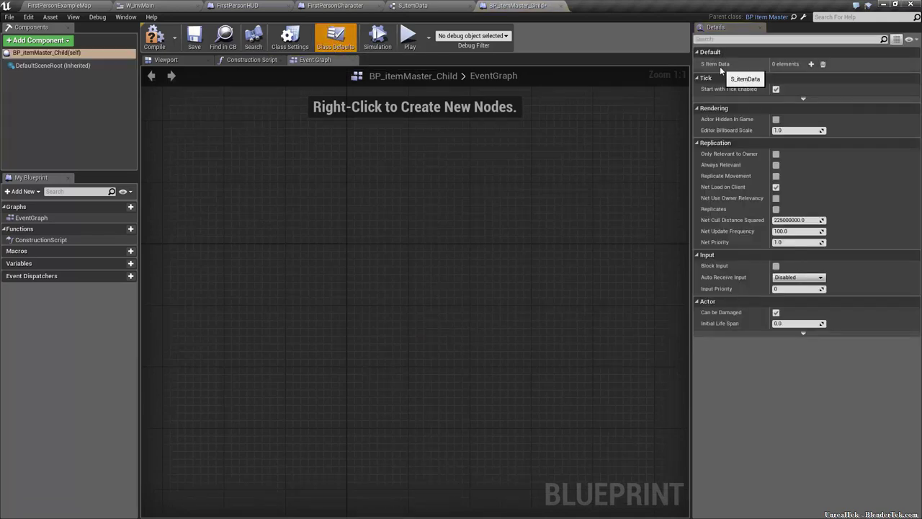
Step: Reopen BP_itemMaster, check its S_itemData variable, and save it
{"action": "left_click", "coordinate": [414, 6]}
{"action": "left_click", "coordinate": [59, 5]}
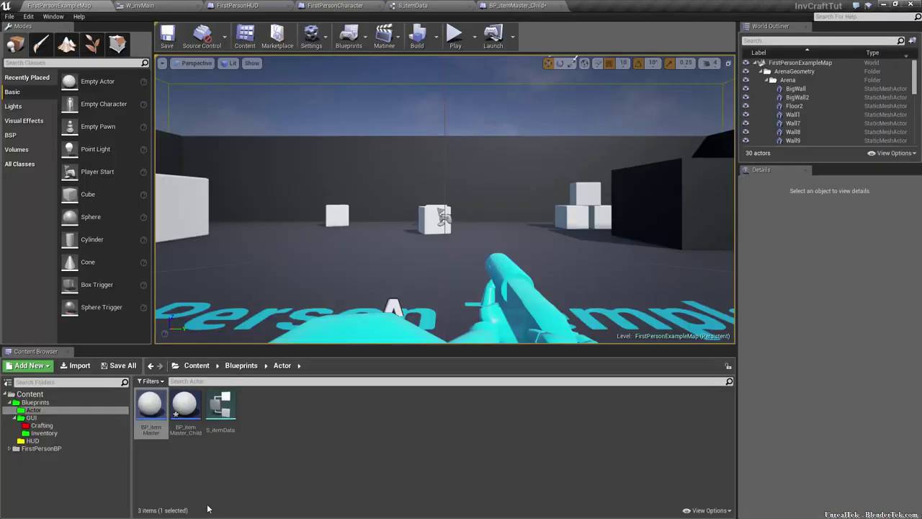
{"action": "double_click", "coordinate": [140, 398]}
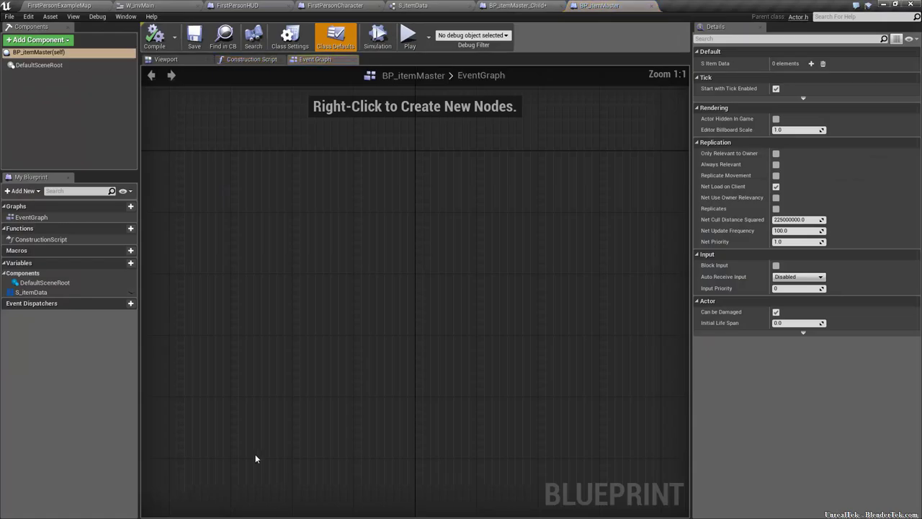
{"action": "left_click", "coordinate": [92, 292]}
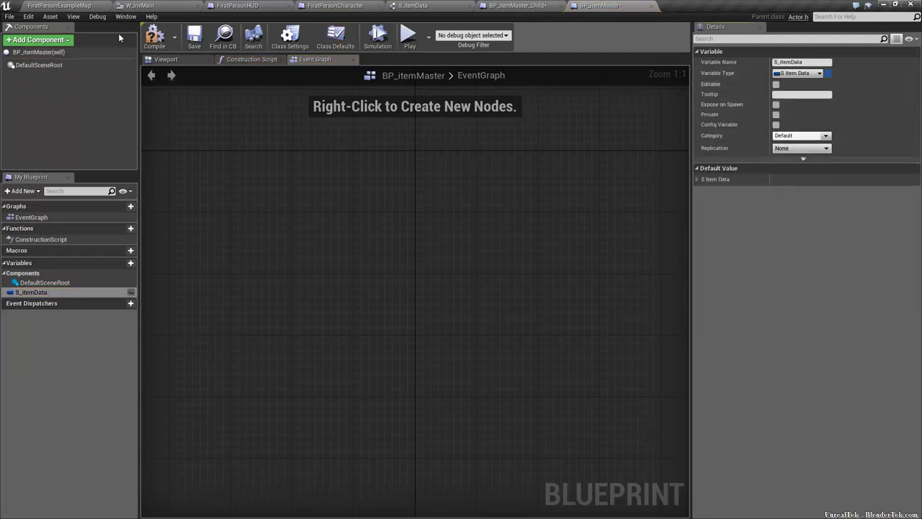
{"action": "left_click", "coordinate": [194, 36]}
Step: Expand S Item Data in BP_itemMaster_Child's defaults to confirm the inherited fields
{"action": "left_click", "coordinate": [523, 9]}
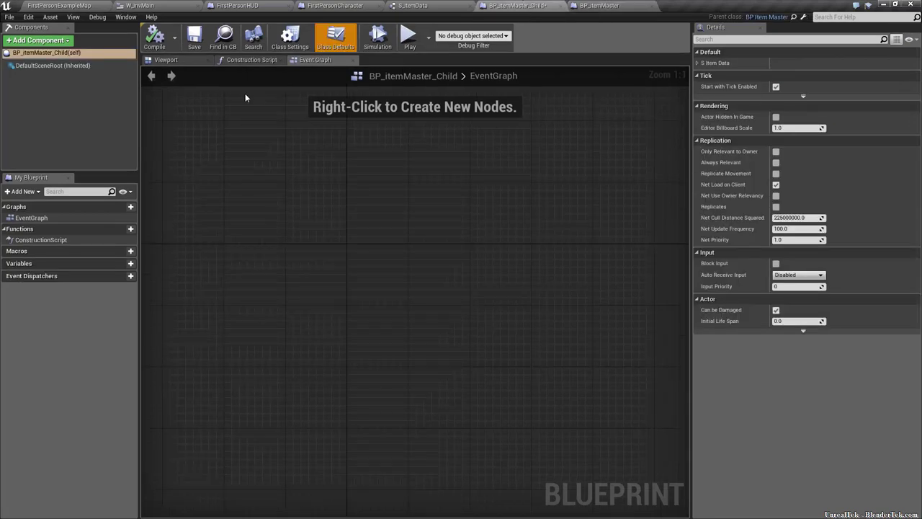
{"action": "left_click", "coordinate": [700, 62]}
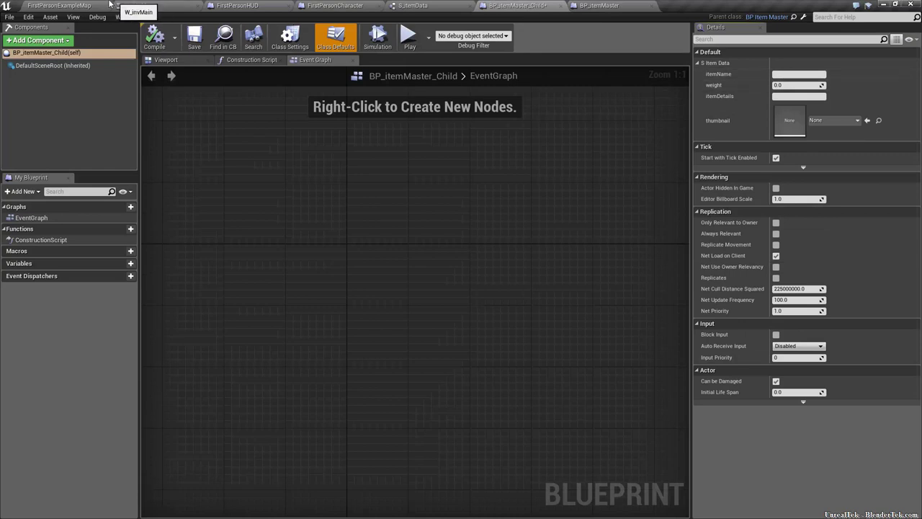
{"action": "left_click", "coordinate": [61, 6]}
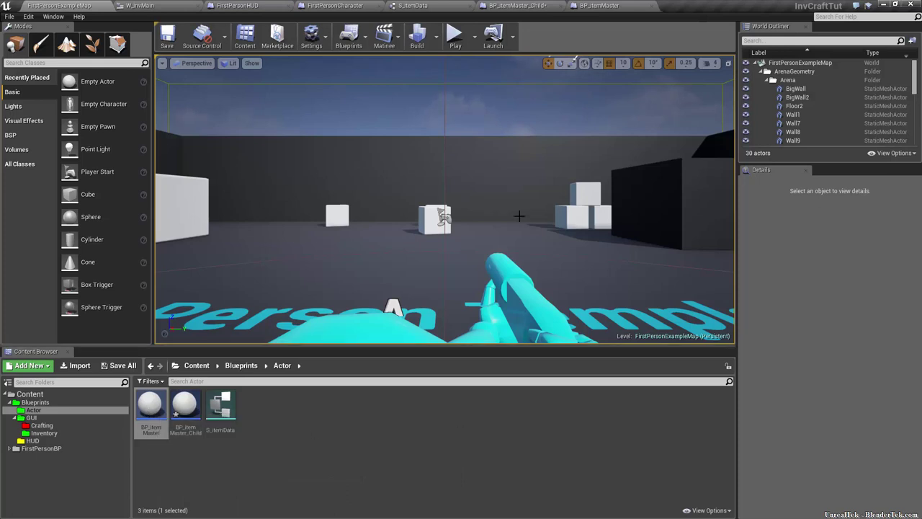
{"action": "left_click", "coordinate": [540, 10]}
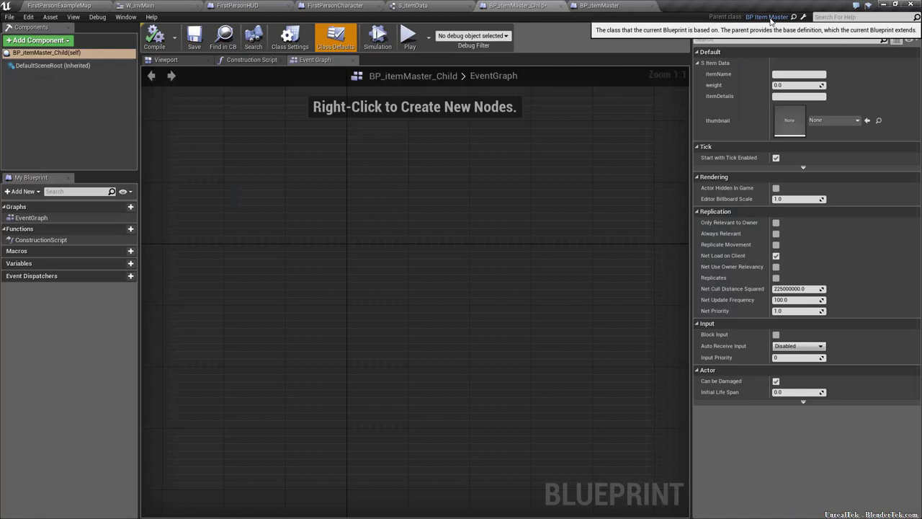
{"action": "left_click", "coordinate": [81, 6]}
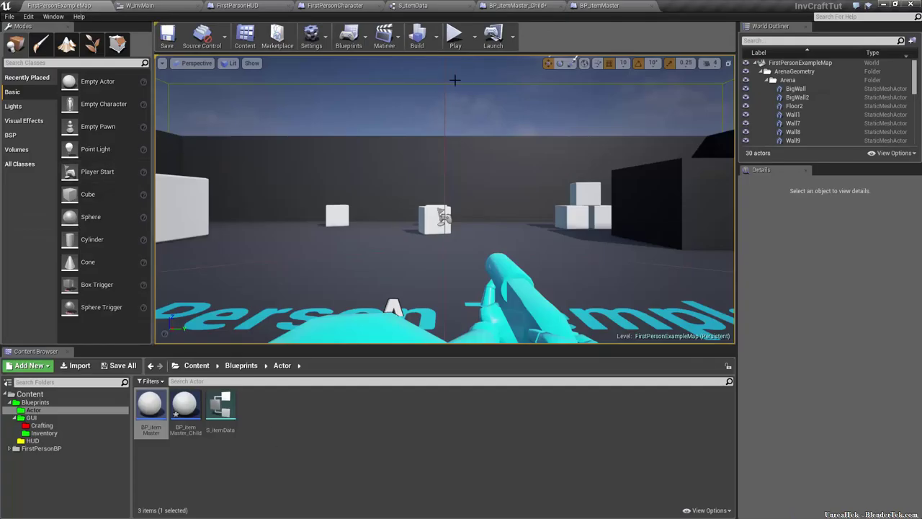
Step: Rename BP_itemMaster_Child to BP_weapons
{"action": "left_click", "coordinate": [185, 403]}
{"action": "key", "text": "F2"}
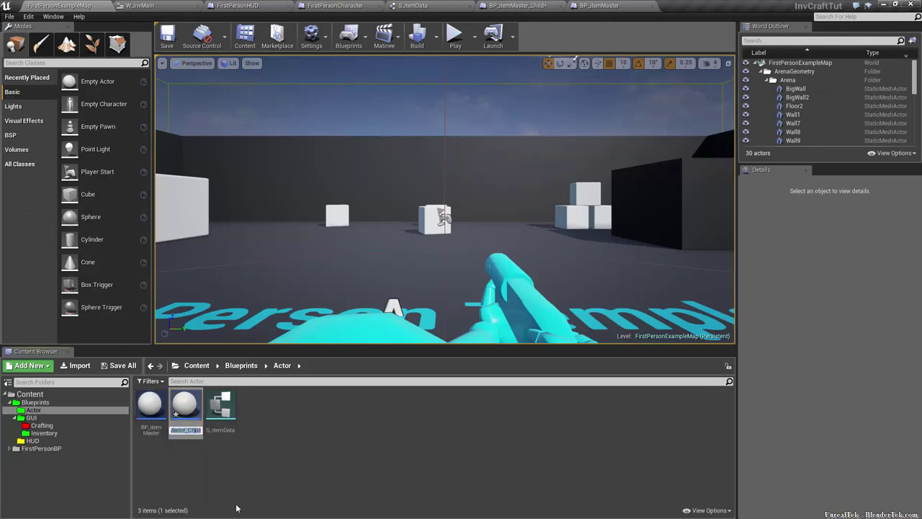
{"action": "type", "text": "BP_it"}
{"action": "key", "text": "BackSpace"}
{"action": "key", "text": "BackSpace"}
{"action": "type", "text": "weapons"}
{"action": "key", "text": "Return"}
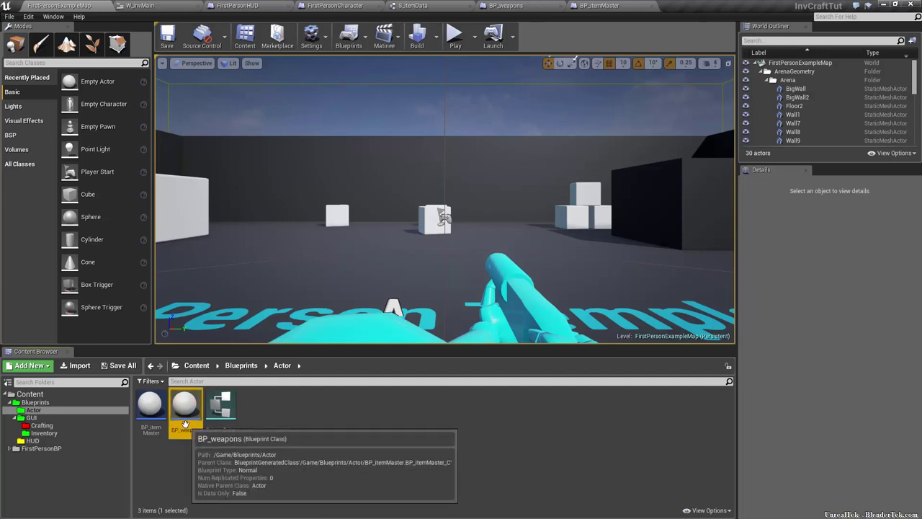
Step: Create a child blueprint of BP_weapons named BP_weapons_swords
{"action": "right_click", "coordinate": [185, 423]}
{"action": "left_click", "coordinate": [257, 291]}
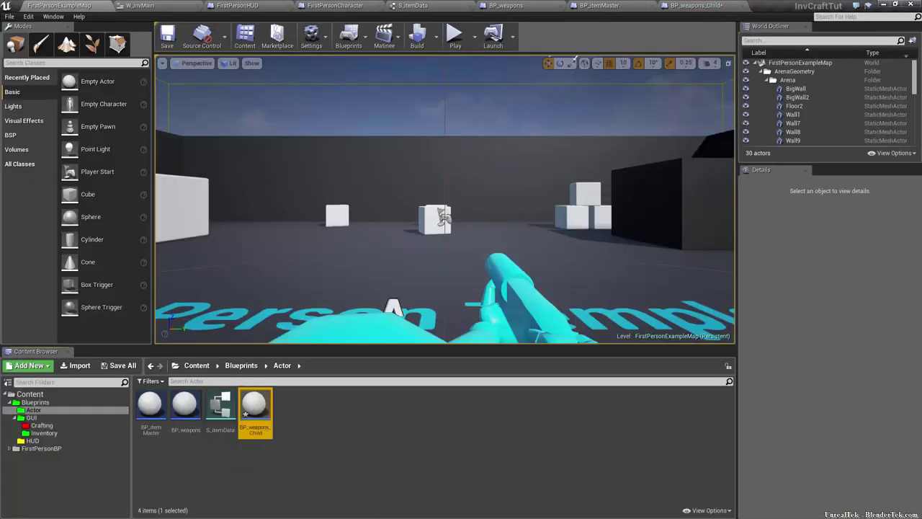
{"action": "key", "text": "F2"}
{"action": "key", "text": "BackSpace"}
{"action": "key", "text": "BackSpace"}
{"action": "key", "text": "BackSpace"}
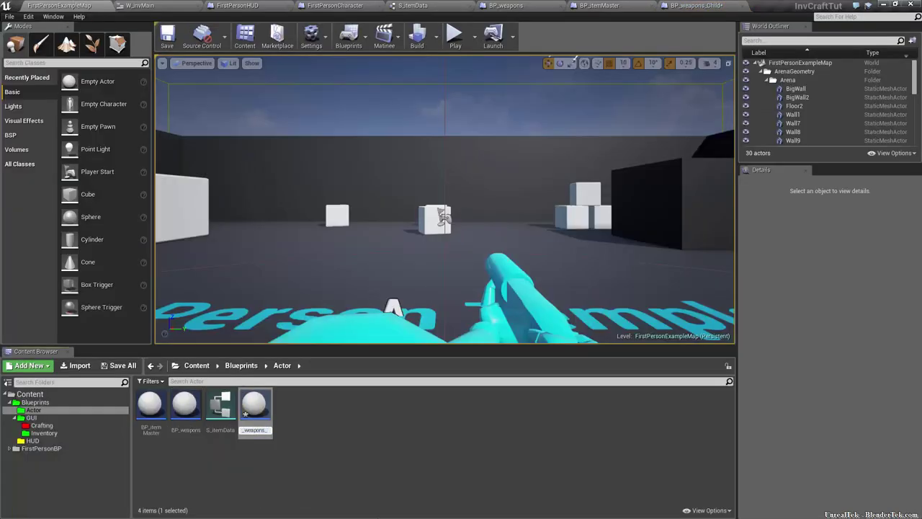
{"action": "type", "text": "swords"}
{"action": "key", "text": "Return"}
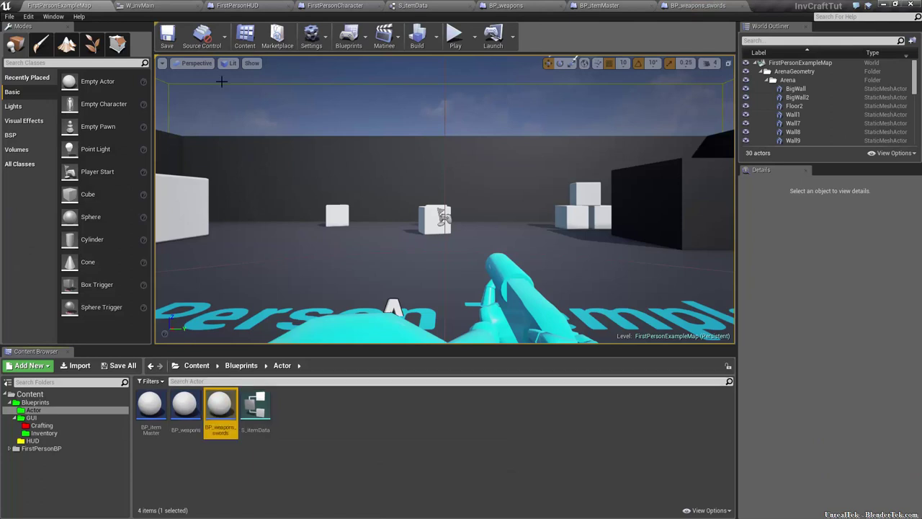
Step: Create a child of BP_weapons_swords named BP_weapons_swords_Broadsword
{"action": "right_click", "coordinate": [226, 414]}
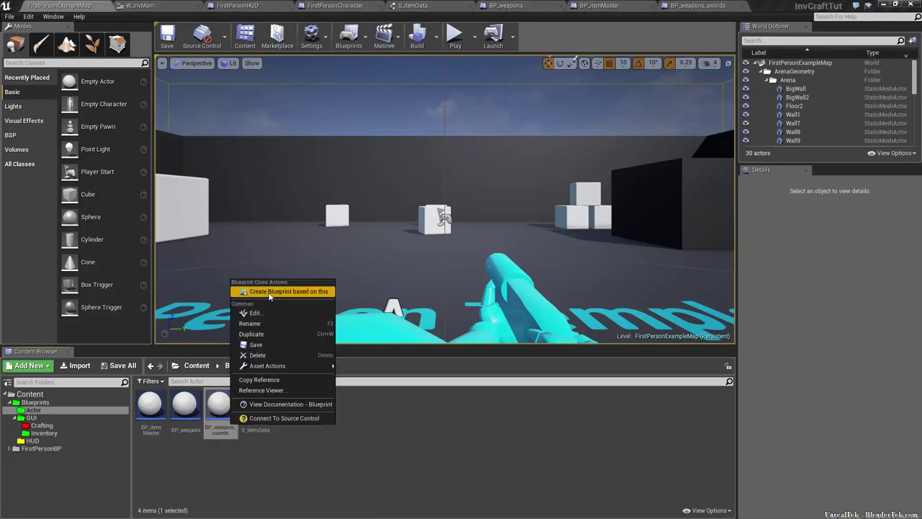
{"action": "key", "text": "Escape"}
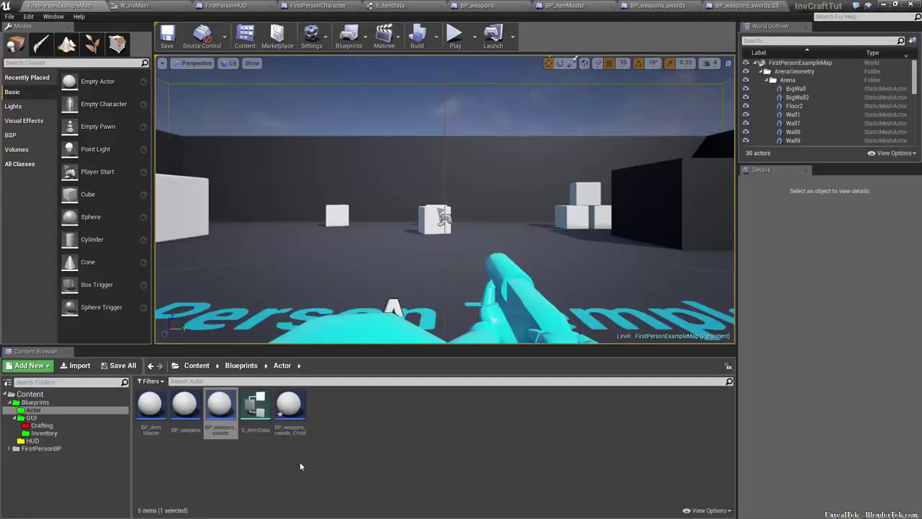
{"action": "key", "text": "F2"}
{"action": "key", "text": "End"}
{"action": "key", "text": "BackSpace"}
{"action": "key", "text": "BackSpace"}
{"action": "key", "text": "BackSpace"}
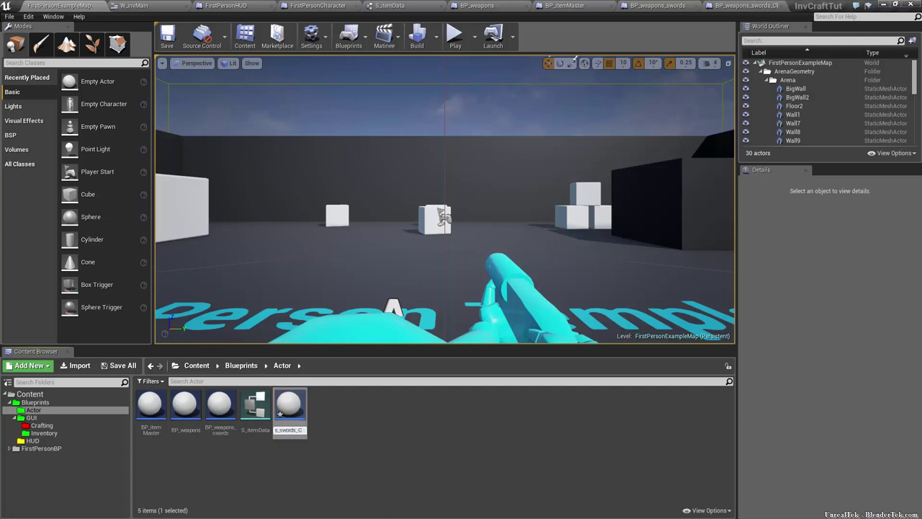
{"action": "type", "text": "Broadsword"}
{"action": "key", "text": "BackSpace"}
{"action": "key", "text": "BackSpace"}
{"action": "key", "text": "Return"}
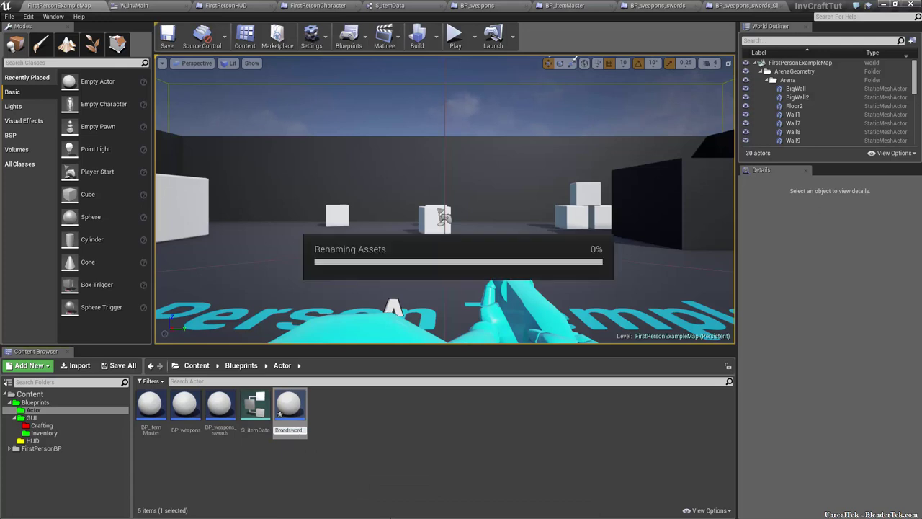
Step: Check the parent class of BP_weapons_swords, BP_weapons_swords_Broadsword and BP_weapons
{"action": "left_click", "coordinate": [219, 404]}
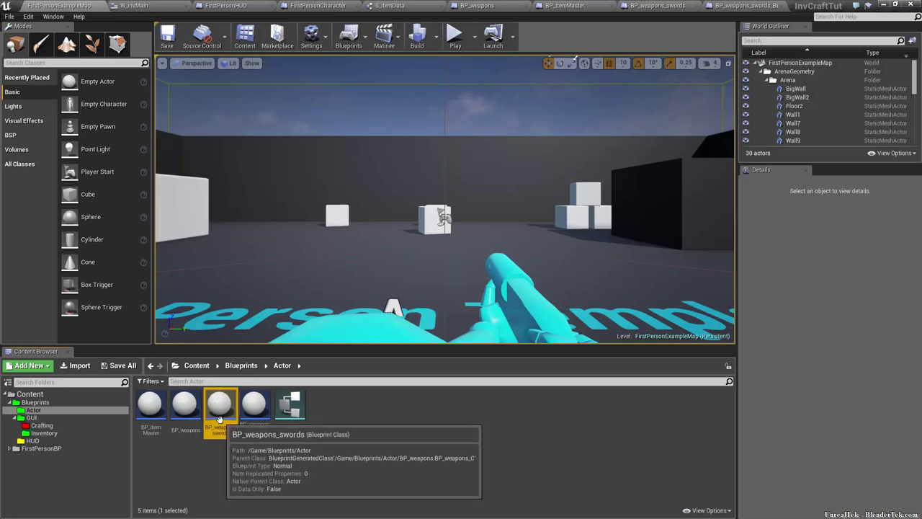
{"action": "left_click", "coordinate": [259, 414]}
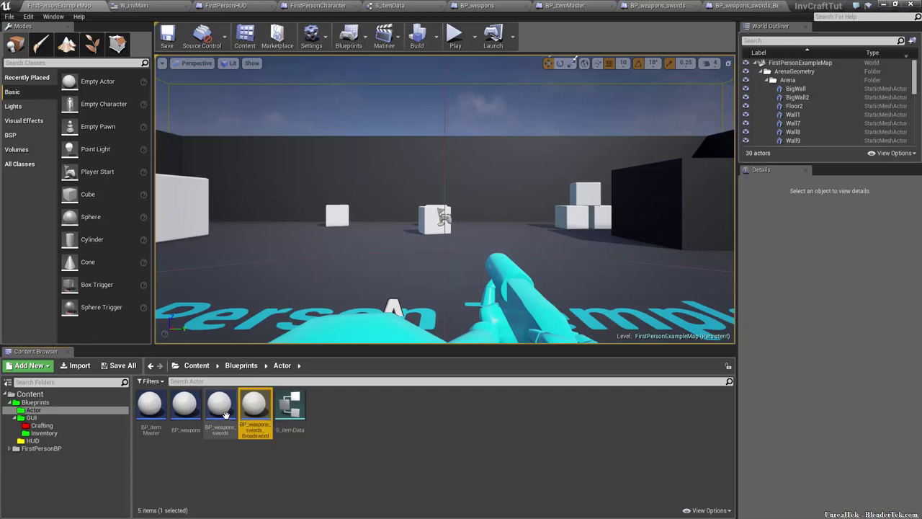
{"action": "left_click", "coordinate": [226, 415]}
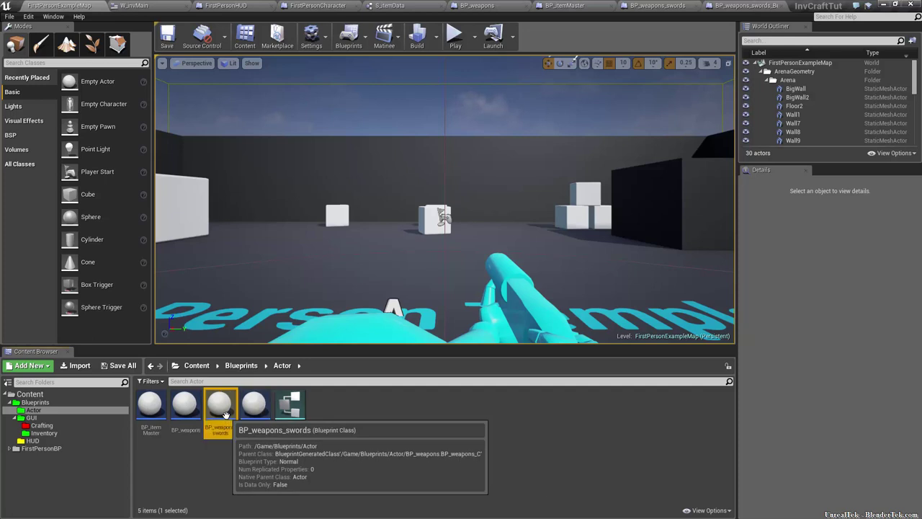
{"action": "left_click", "coordinate": [181, 396]}
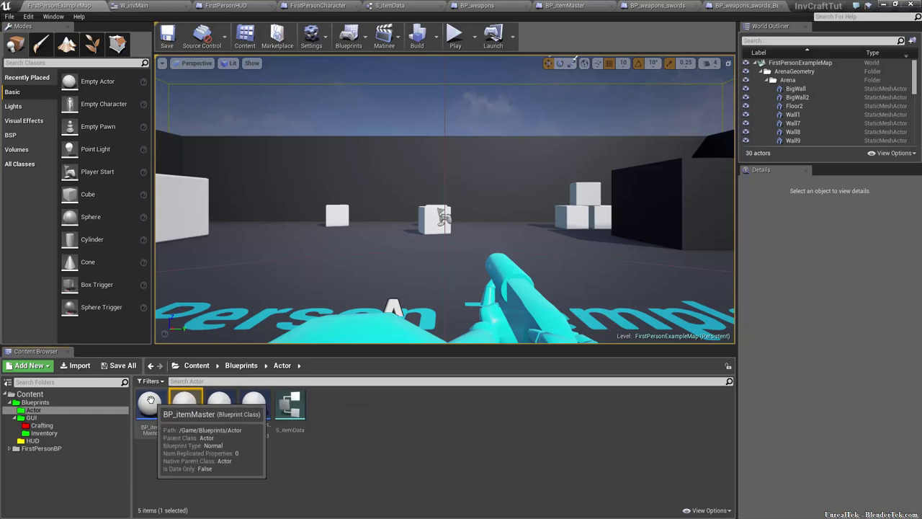
Step: Force-delete the BP_weapons_swords blueprint from the Actor folder despite its references
{"action": "left_click", "coordinate": [150, 400]}
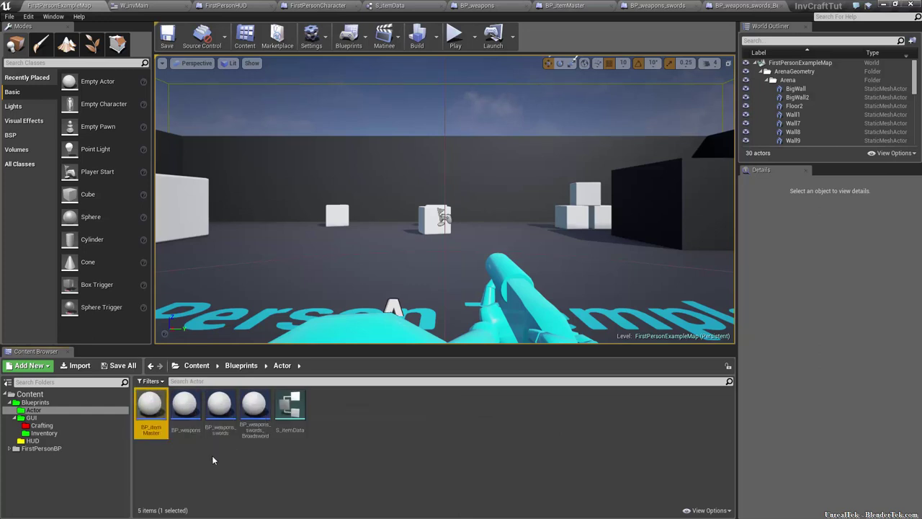
{"action": "mouse_move", "coordinate": [207, 406]}
{"action": "mouse_move", "coordinate": [259, 408]}
{"action": "left_click", "coordinate": [220, 408]}
{"action": "key", "text": "Delete"}
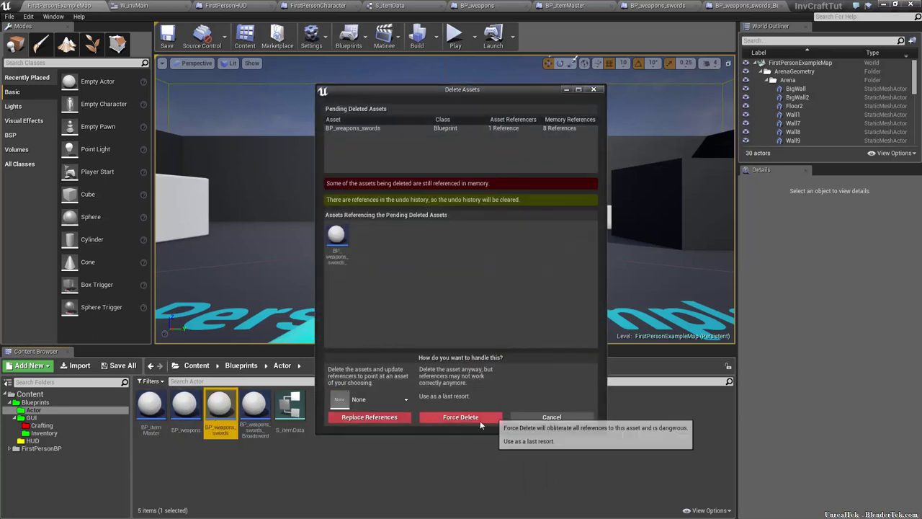
{"action": "left_click", "coordinate": [465, 417]}
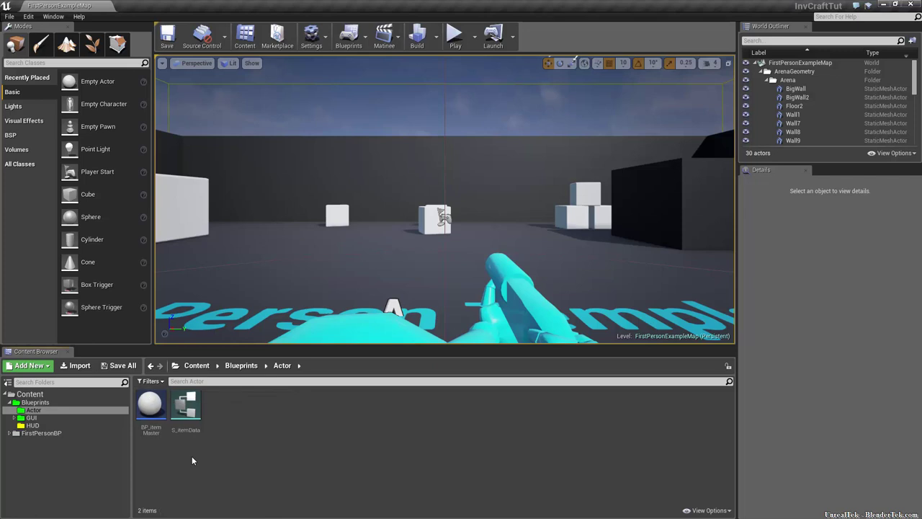
Step: Check BP_itemMaster's class defaults for S Item Data, then create a child blueprint from it
{"action": "left_click", "coordinate": [156, 425]}
{"action": "double_click", "coordinate": [157, 424]}
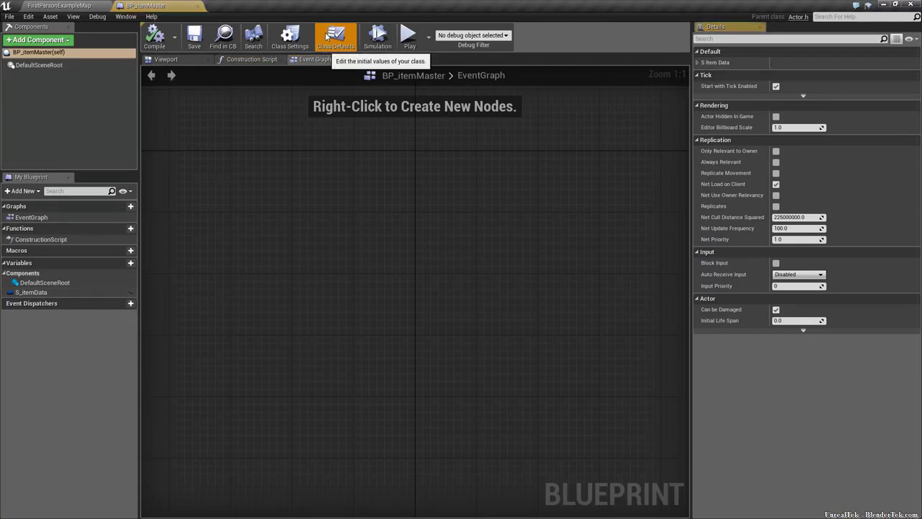
{"action": "left_click", "coordinate": [699, 63]}
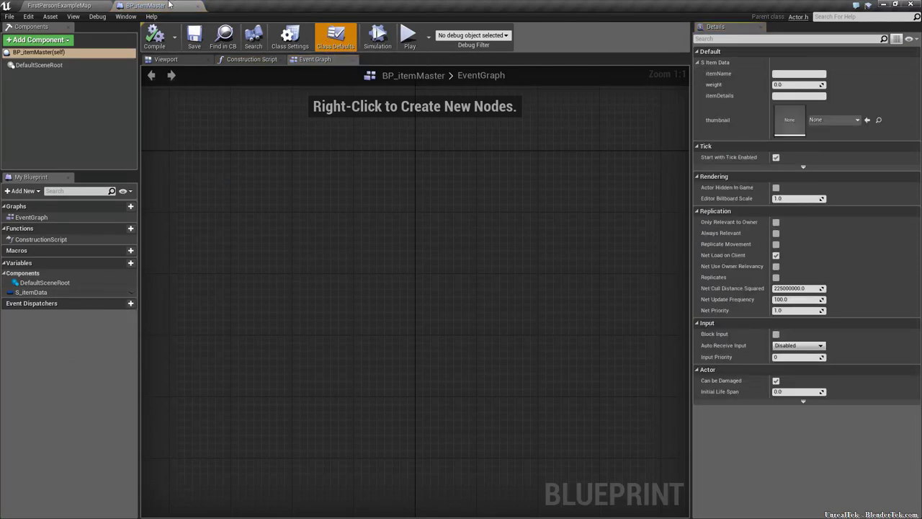
{"action": "left_click", "coordinate": [72, 5]}
{"action": "right_click", "coordinate": [160, 411]}
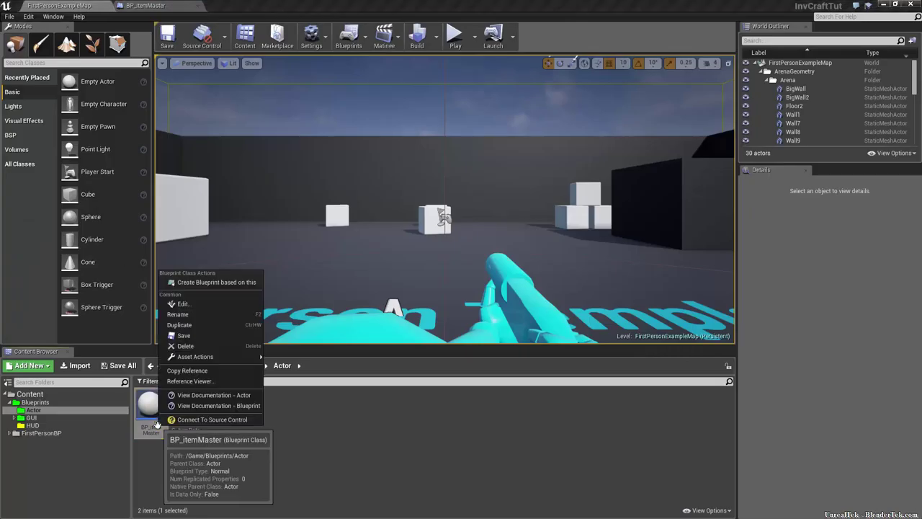
{"action": "left_click", "coordinate": [229, 286]}
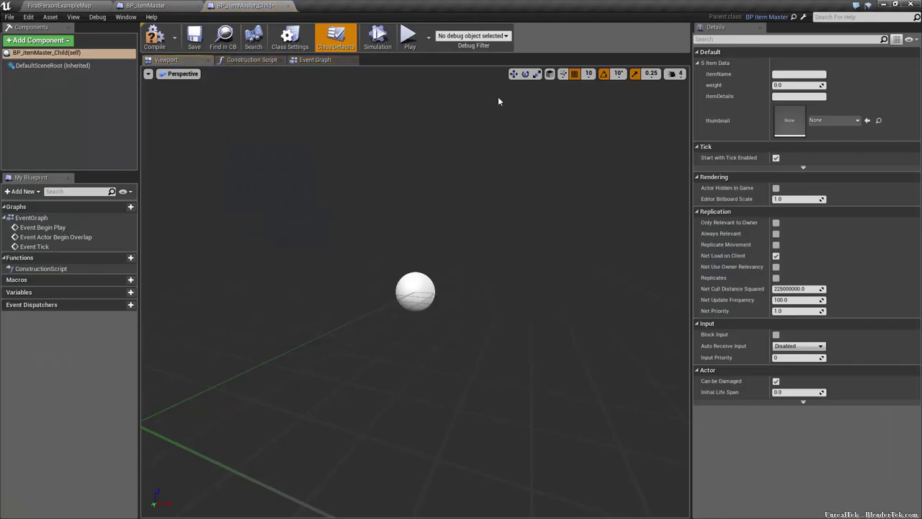
Step: Set the child's item to Apple, weight 0.25, 'A tasty red apple', FirstPersonCrosshair thumbnail; close both blueprints
{"action": "left_click", "coordinate": [790, 75]}
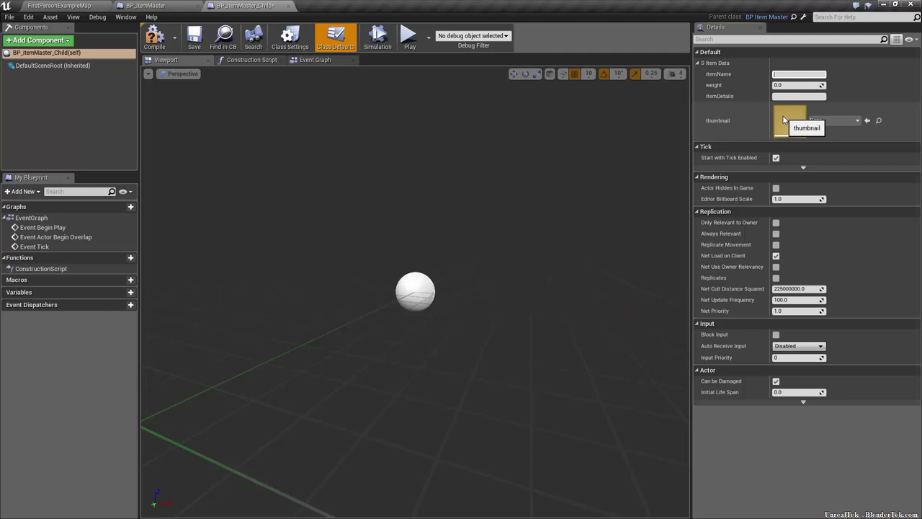
{"action": "type", "text": "Apple"}
{"action": "key", "text": "Tab"}
{"action": "type", "text": "0.25"}
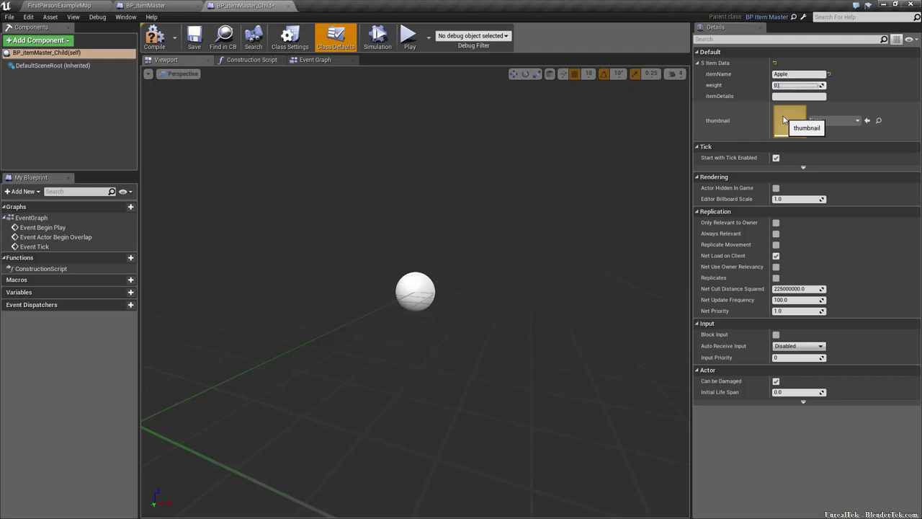
{"action": "key", "text": "Tab"}
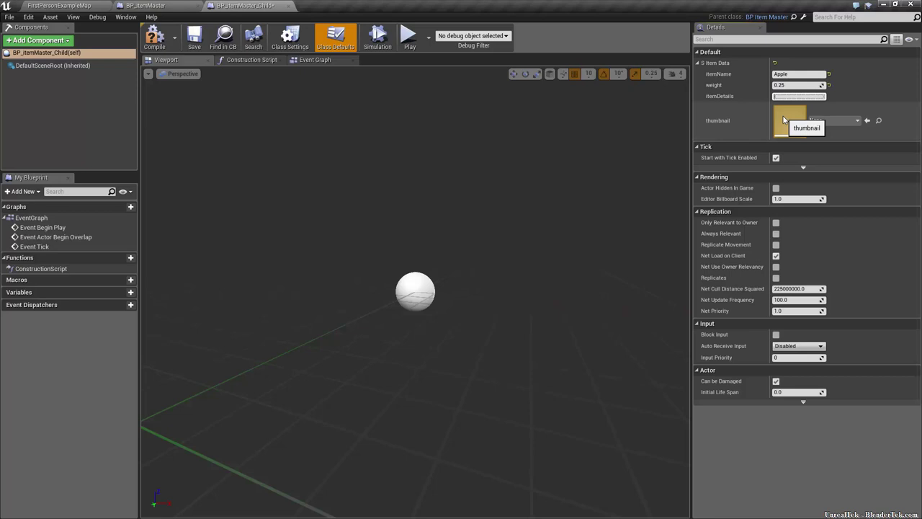
{"action": "type", "text": "A tastyred apple"}
{"action": "key", "text": "Return"}
{"action": "left_click", "coordinate": [833, 121]}
{"action": "left_click", "coordinate": [826, 196]}
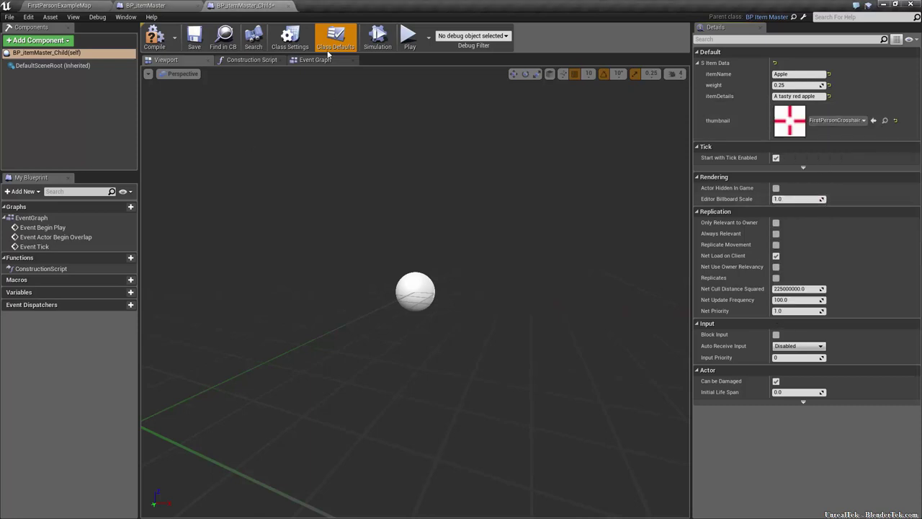
{"action": "left_click", "coordinate": [288, 5]}
{"action": "left_click", "coordinate": [196, 5]}
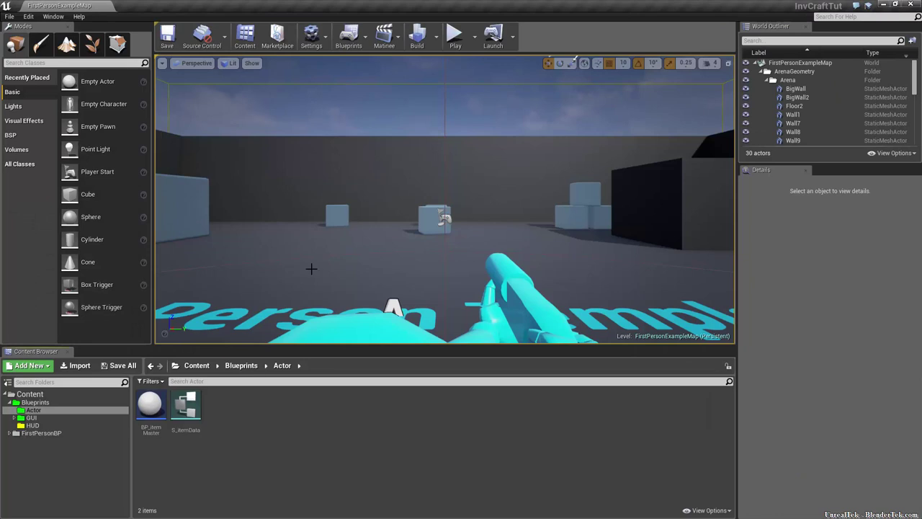
Step: Open the FirstPersonCharacter blueprint from the Blueprints folder, then return to the level editor
{"action": "left_click", "coordinate": [35, 402]}
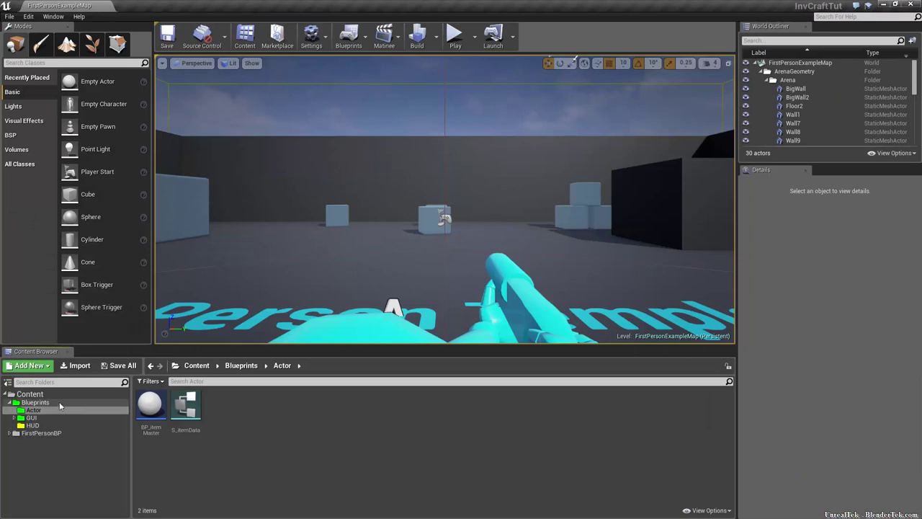
{"action": "left_click", "coordinate": [248, 400]}
{"action": "double_click", "coordinate": [245, 393]}
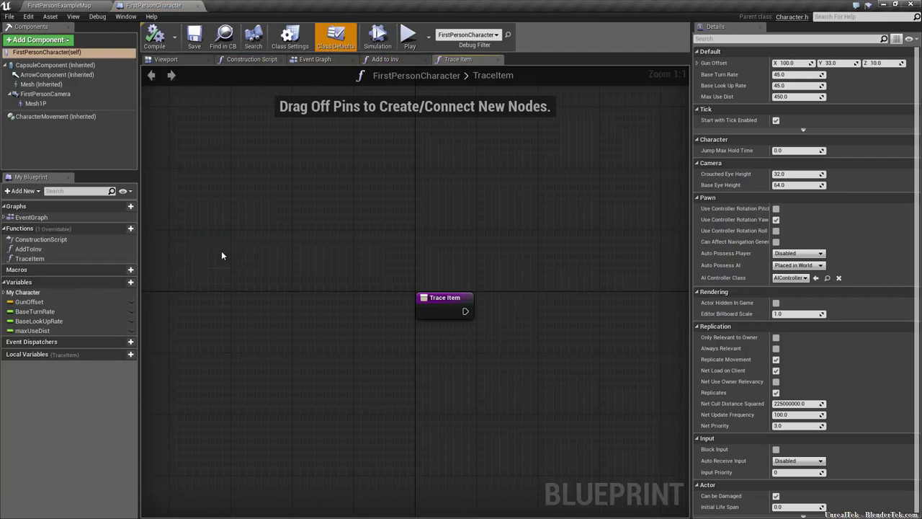
{"action": "left_click", "coordinate": [92, 6]}
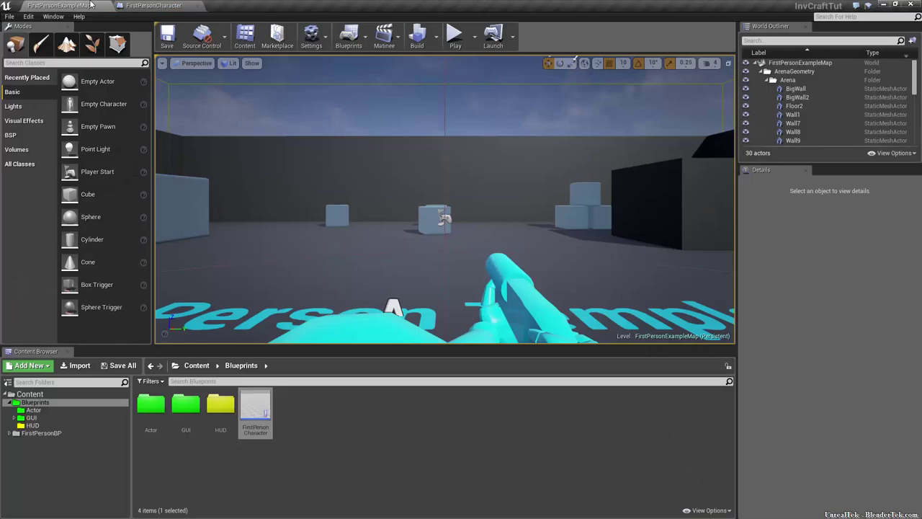